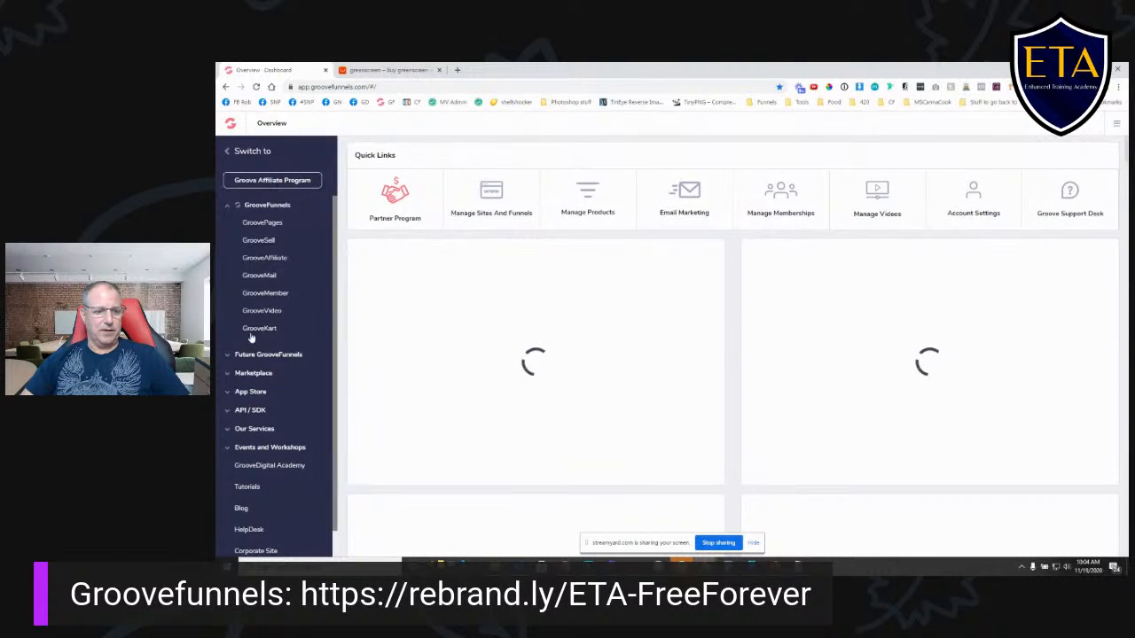
- Open the GrooveKart store list, then switch to Snagit Editor and review the captures of the empty Create New Store form
click(252, 328)
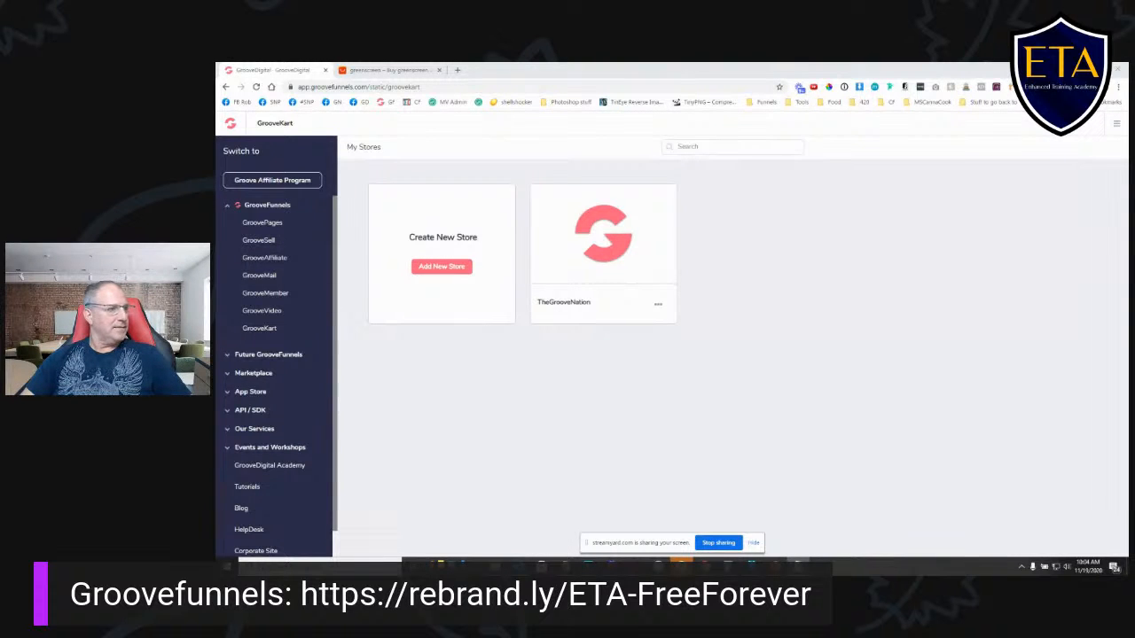
drag(216, 133, 730, 84)
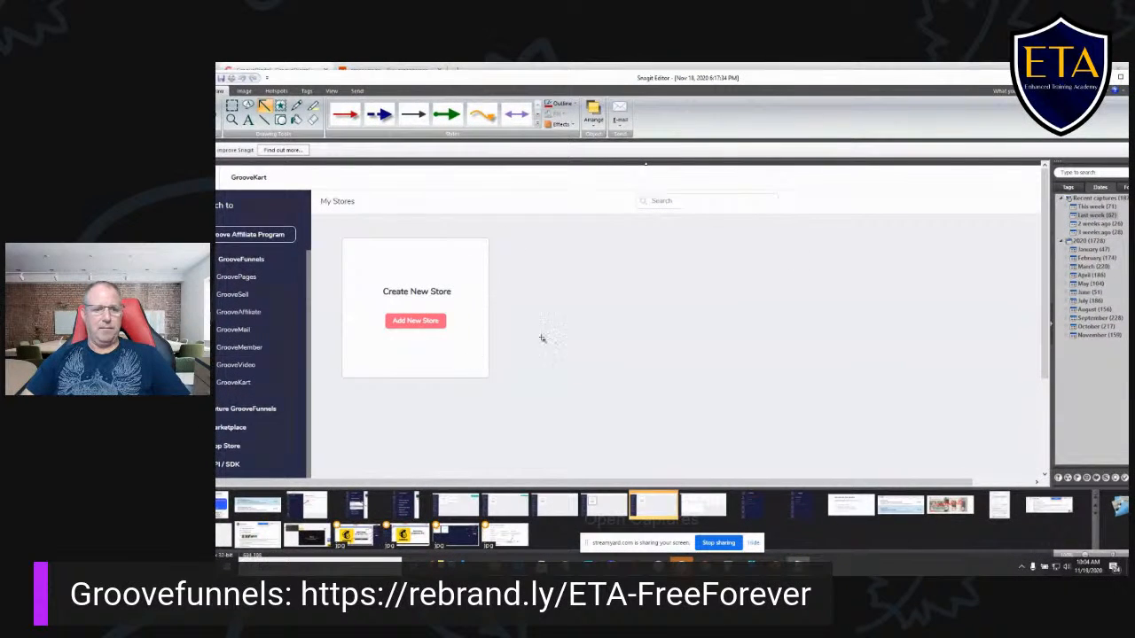
click(603, 505)
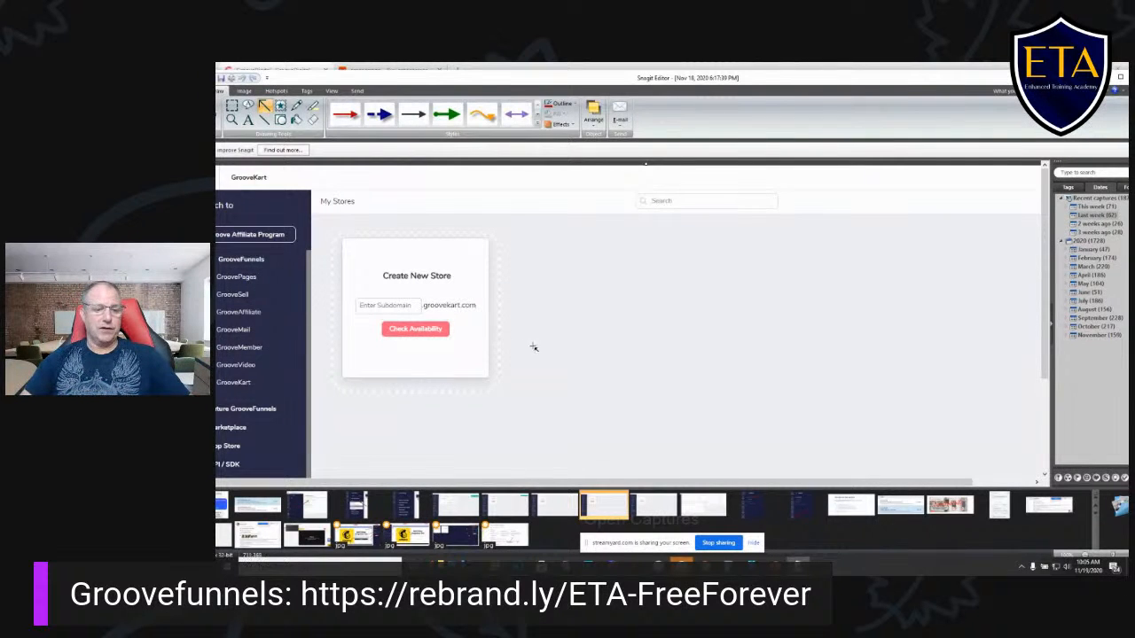
scroll(545, 358, down, 1)
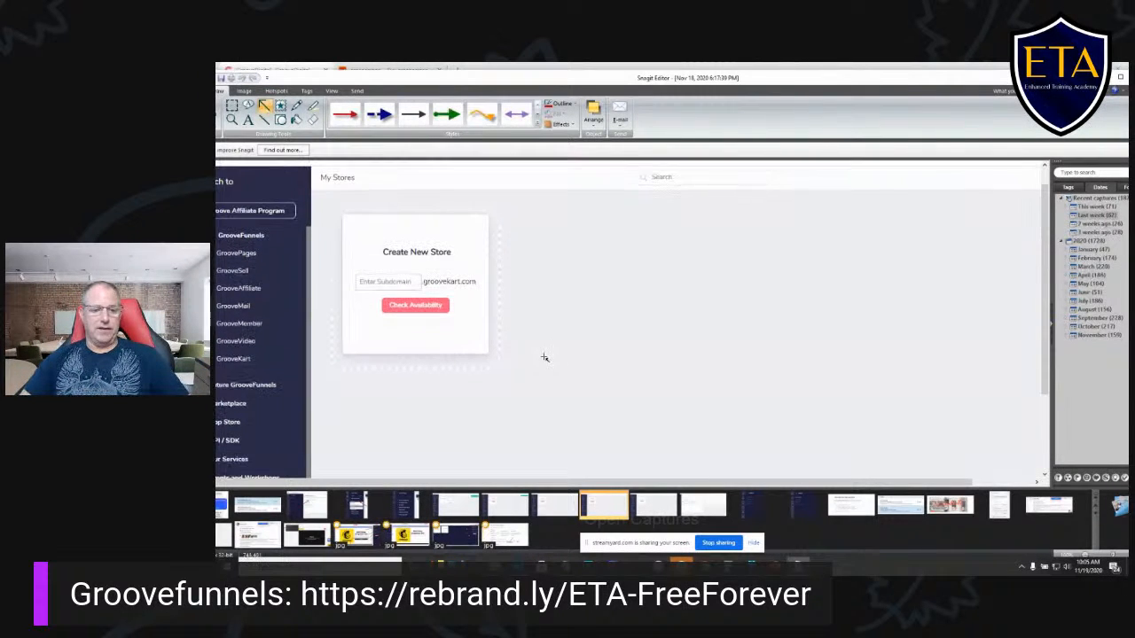
click(558, 507)
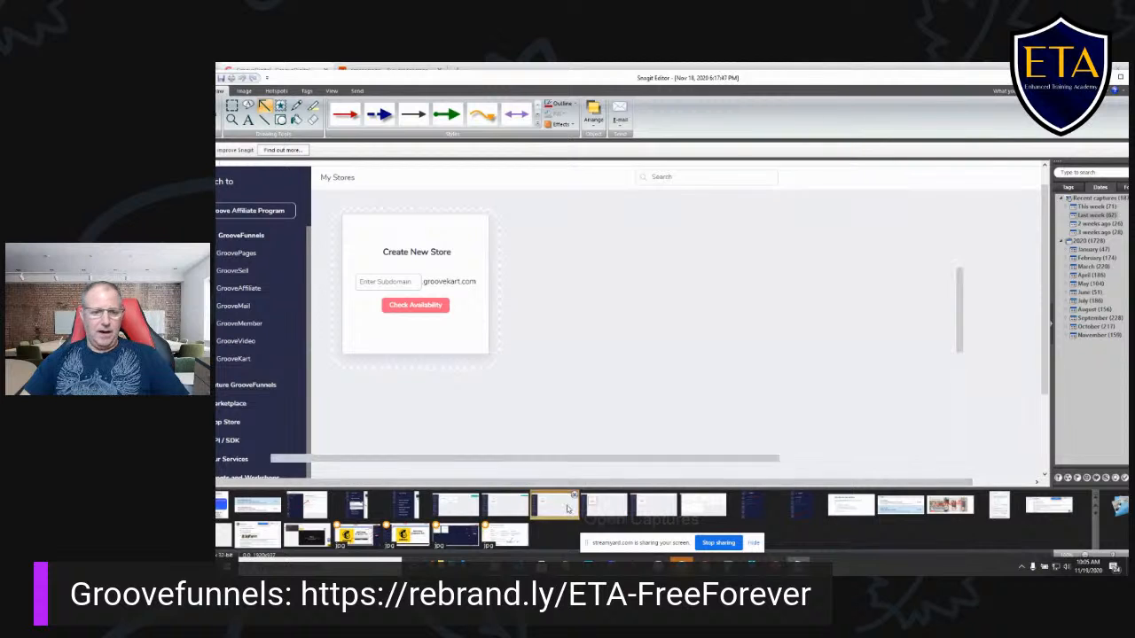
drag(681, 483, 794, 483)
- Review the captures of the enhanced subdomain check and the store being built, then return to the browser
click(503, 506)
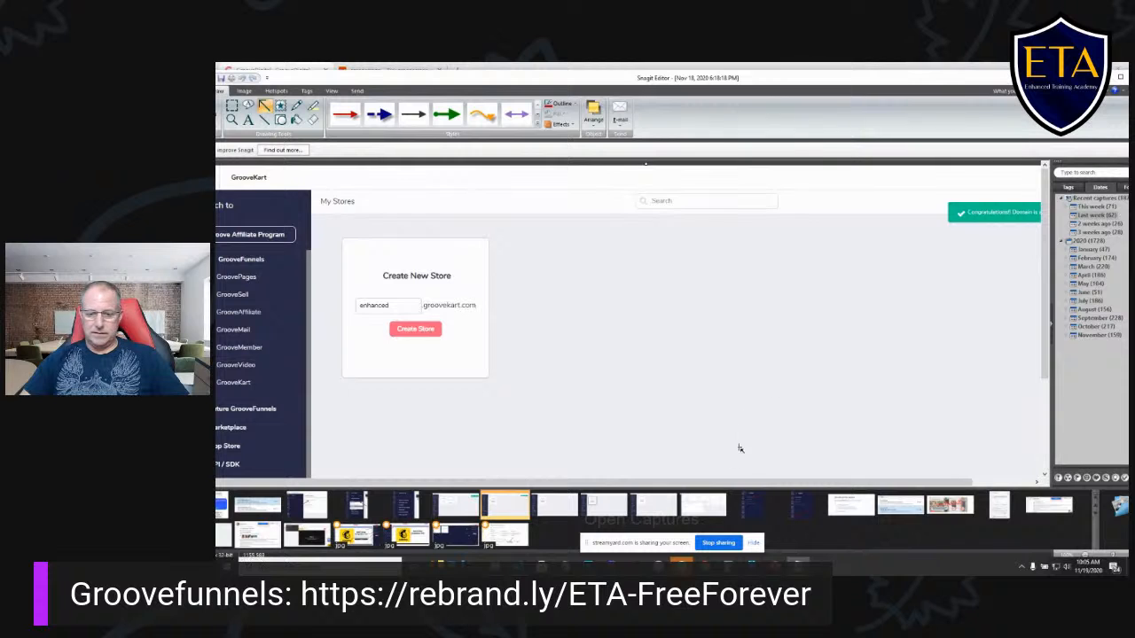
drag(768, 486, 843, 483)
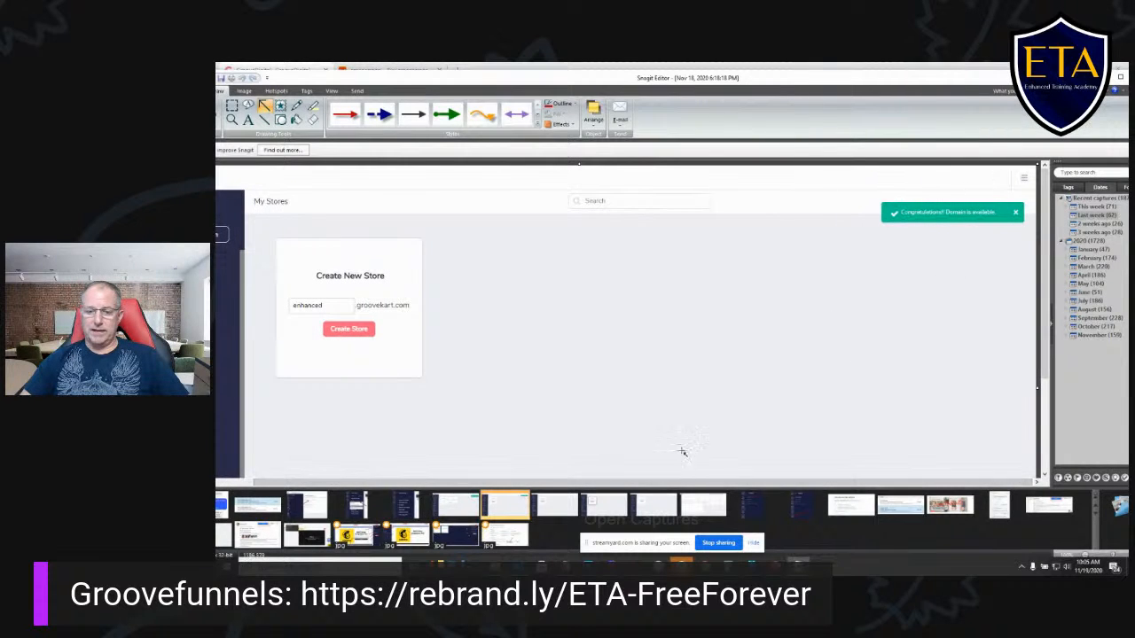
drag(684, 491, 618, 487)
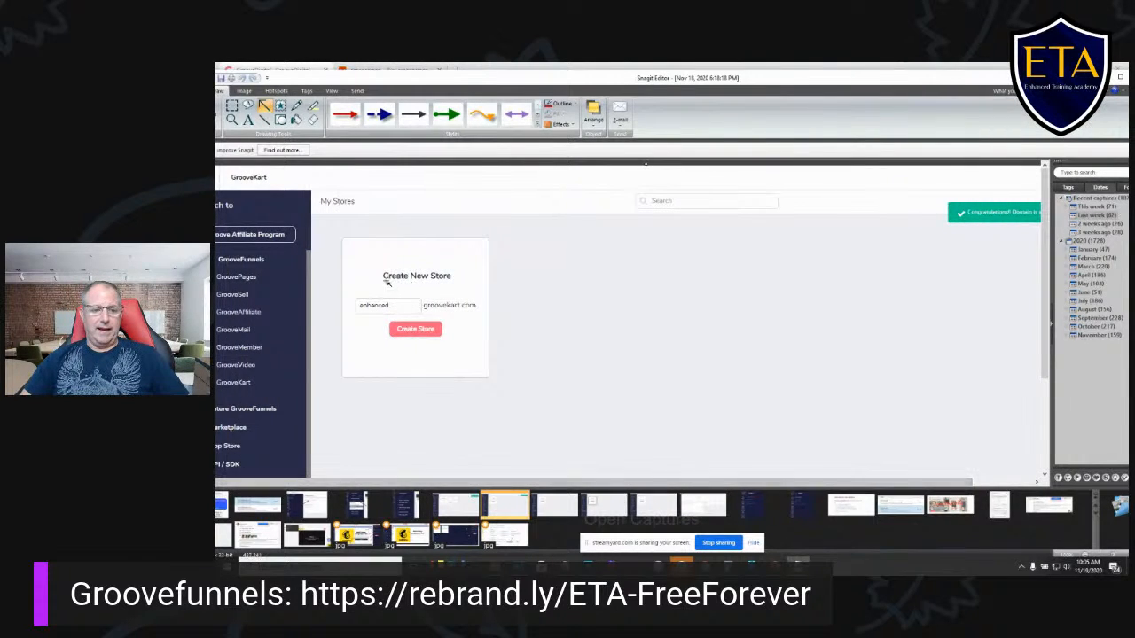
click(461, 504)
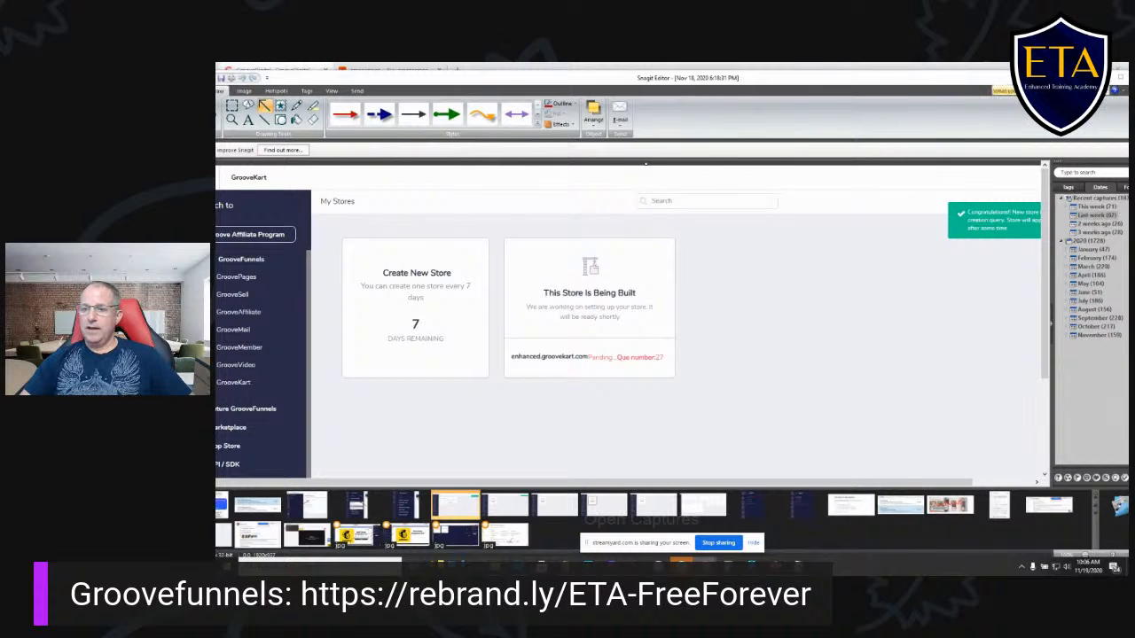
click(1099, 78)
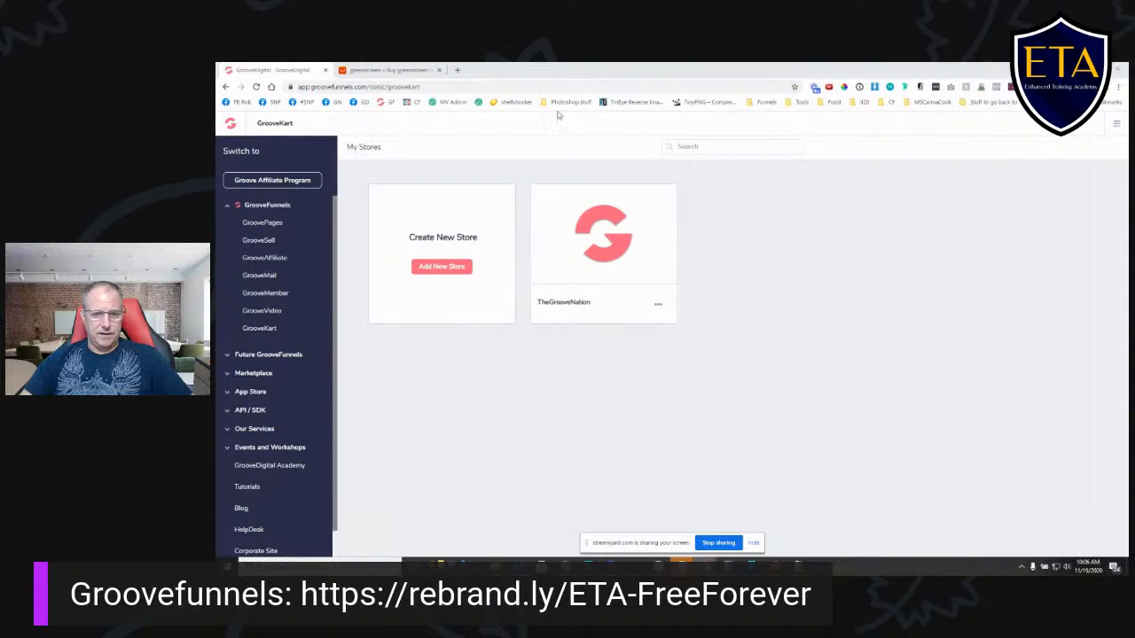
- Open the back office of the TheGrooveNation store and review its store information settings
click(659, 307)
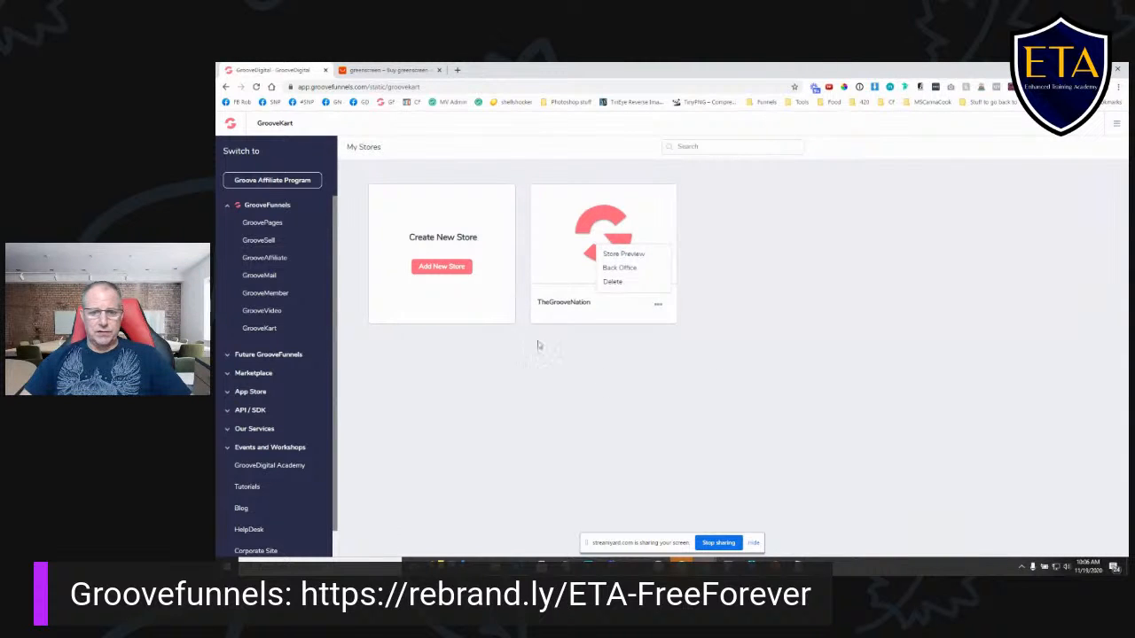
click(625, 269)
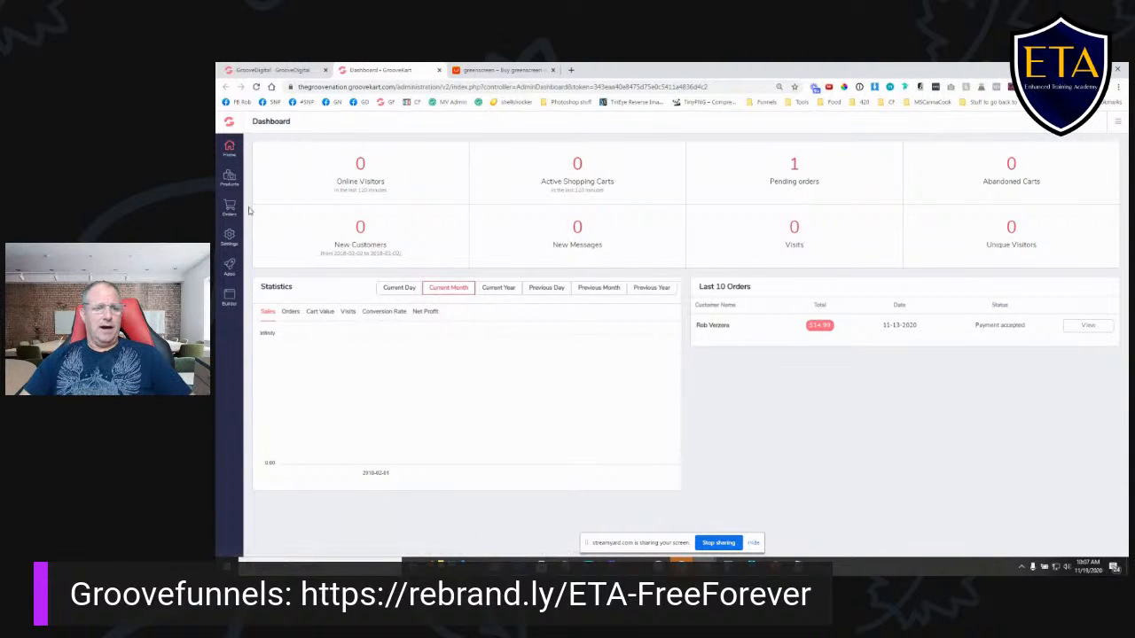
click(229, 235)
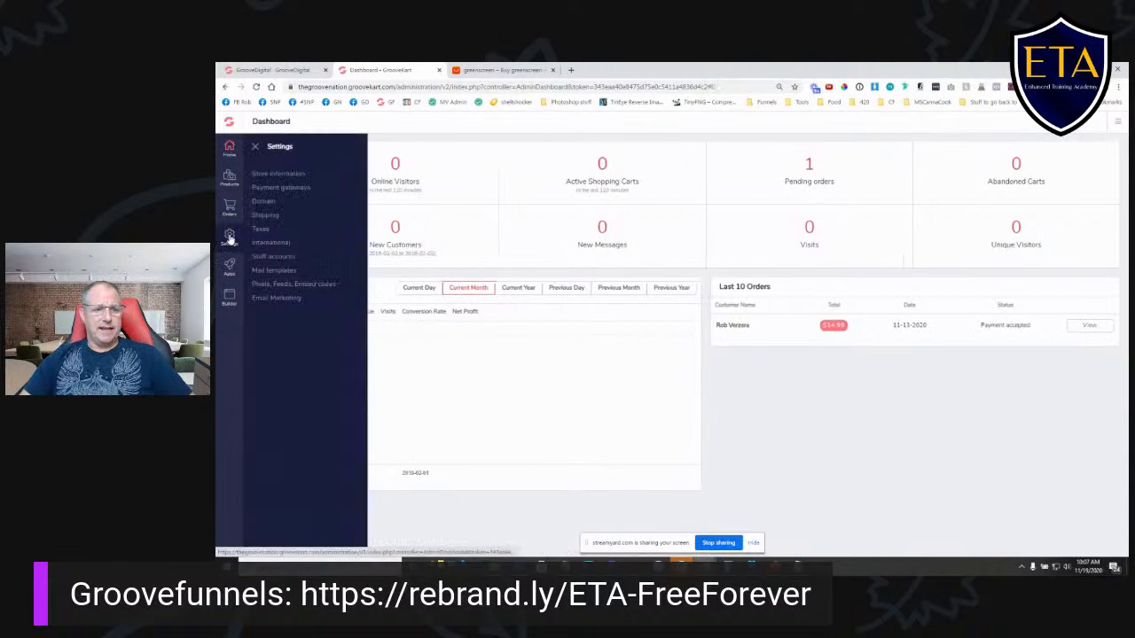
click(296, 175)
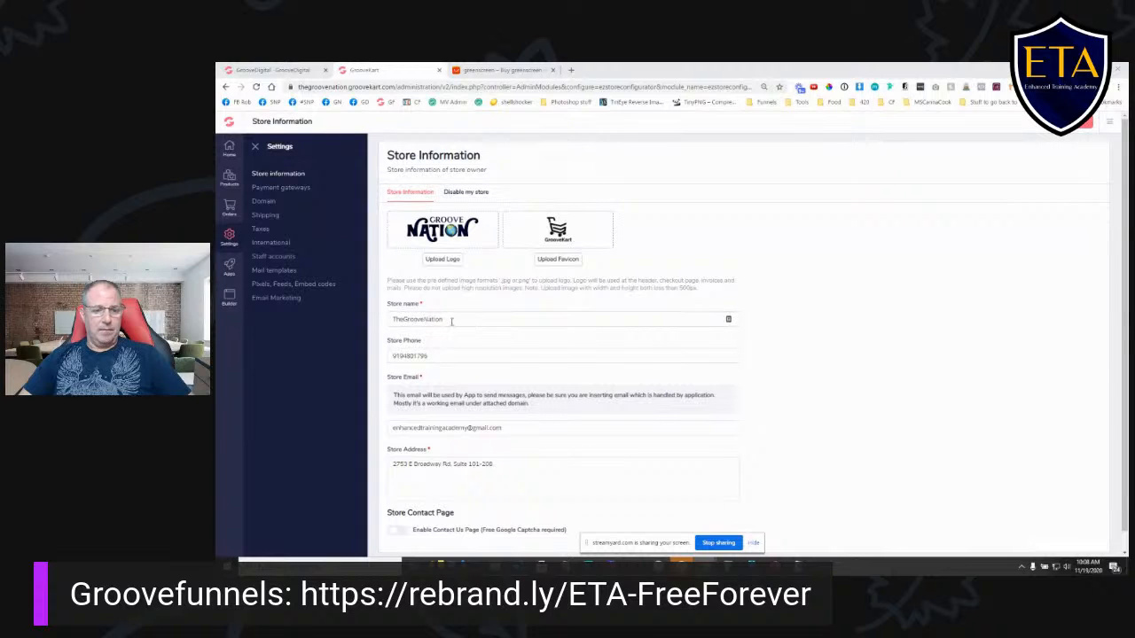
scroll(491, 335, down, 1)
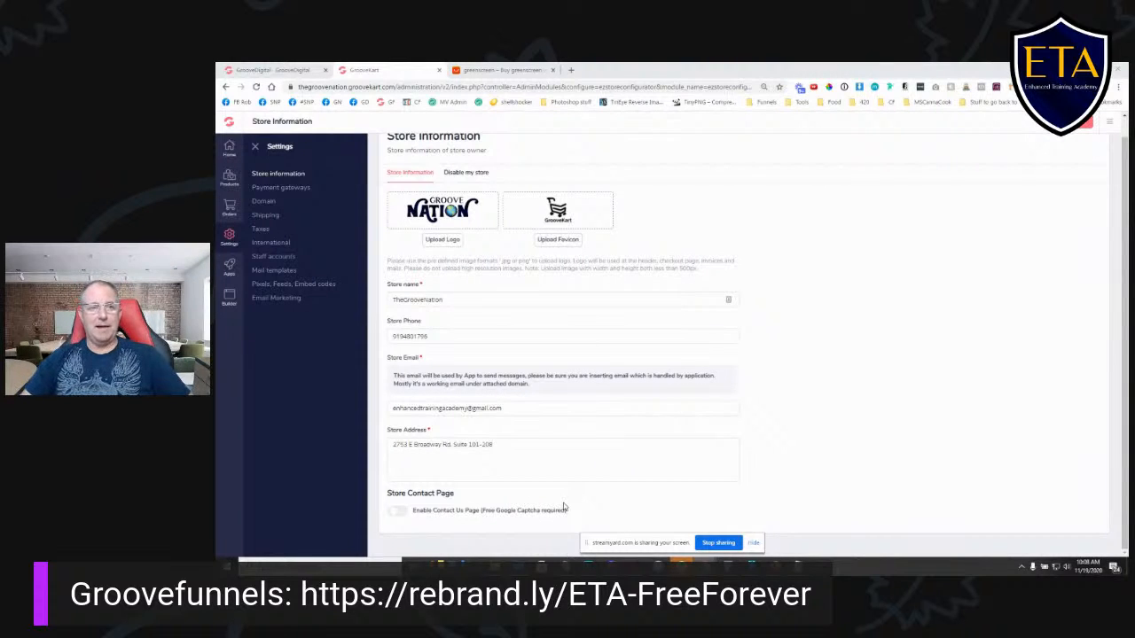
- Open the store's payment gateway settings and look through the available gateways
click(299, 192)
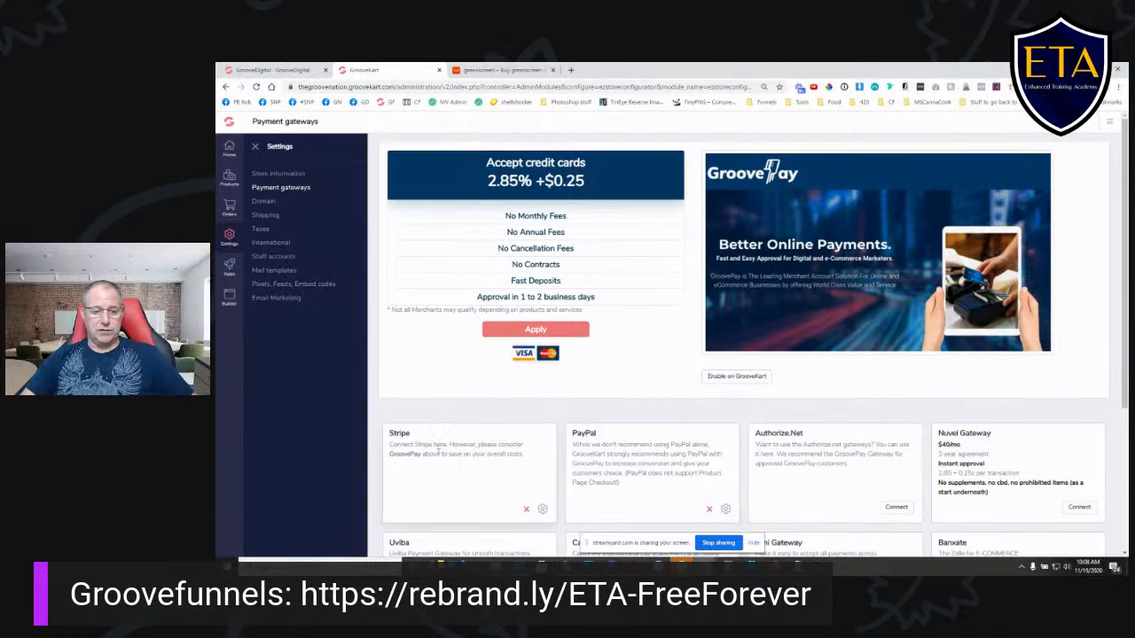
scroll(1049, 388, down, 2)
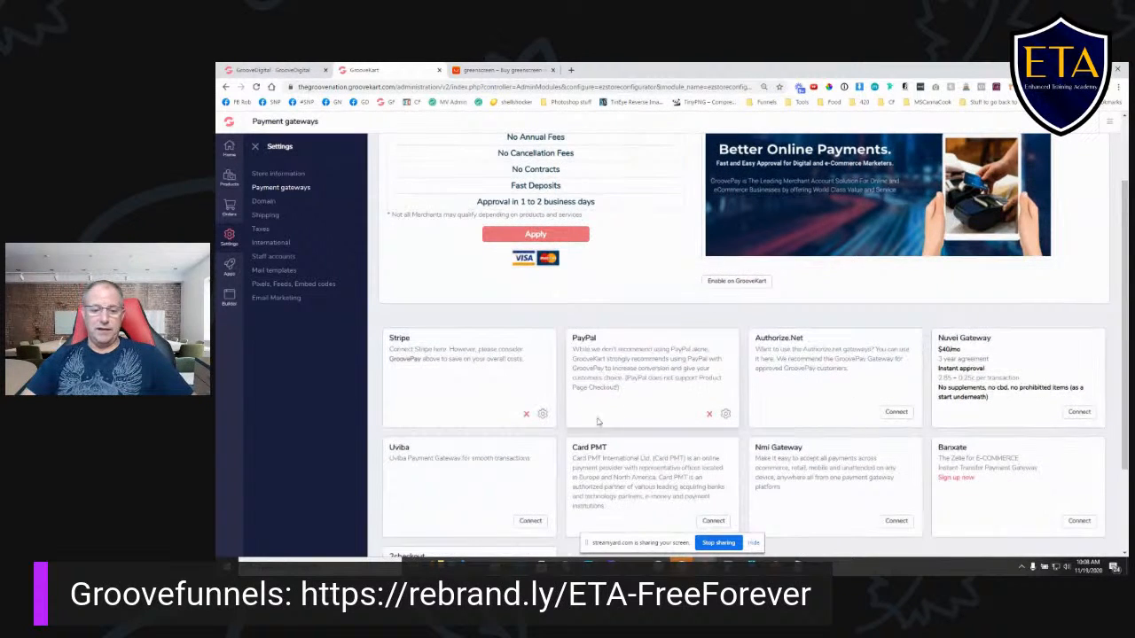
scroll(975, 390, down, 3)
scroll(755, 472, up, 3)
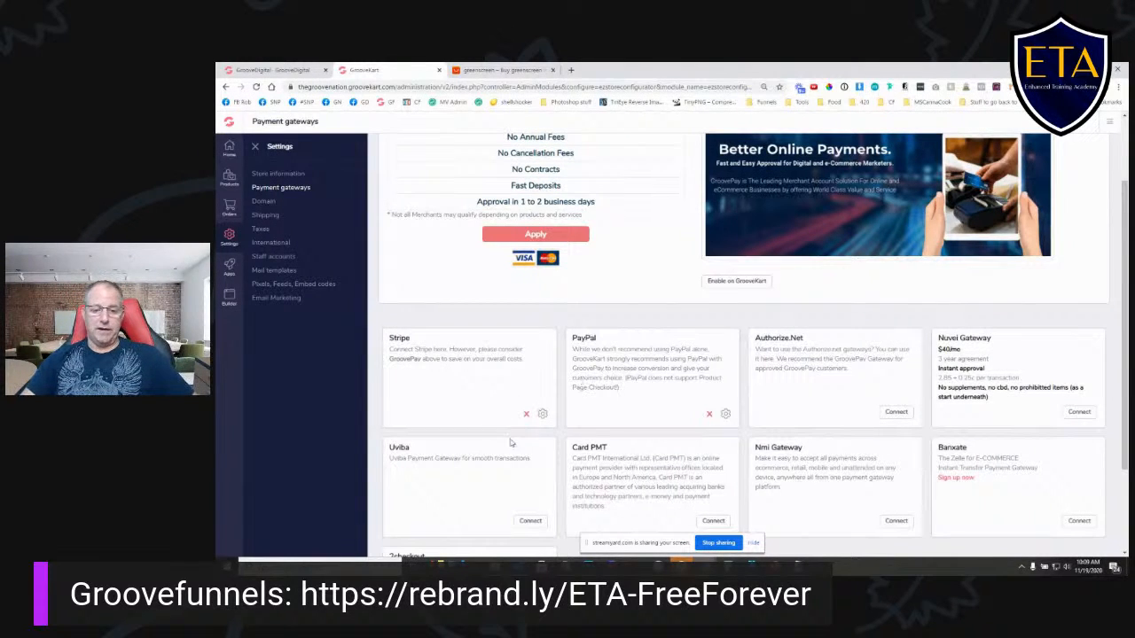
- View the Stripe gateway's key settings, then return to the payment gateway overview
click(543, 414)
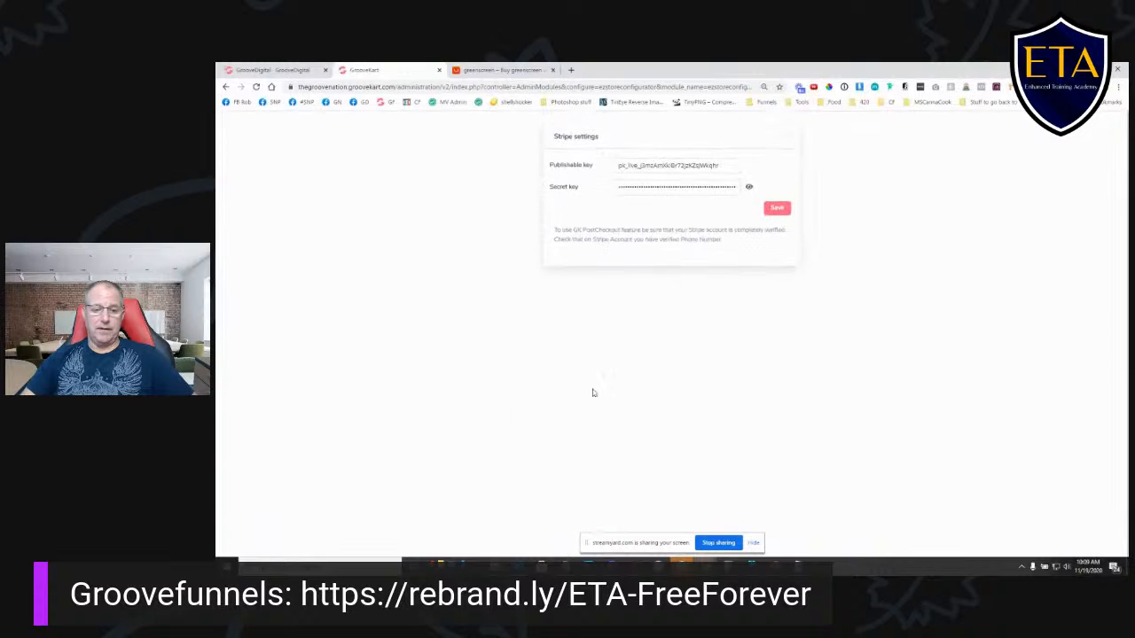
click(225, 86)
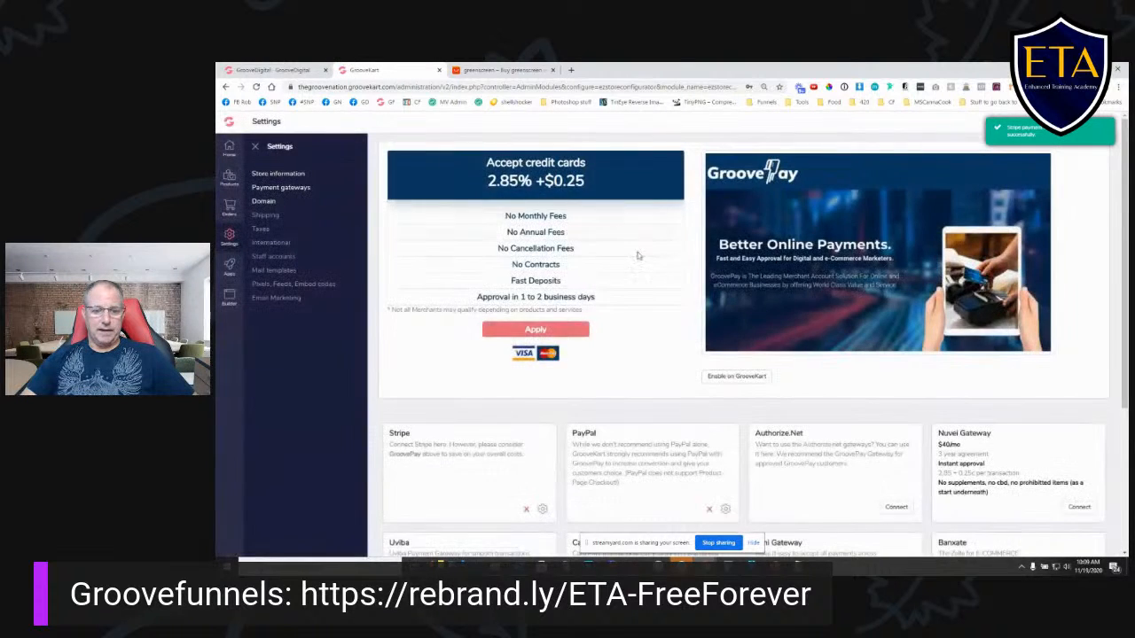
scroll(650, 319, down, 3)
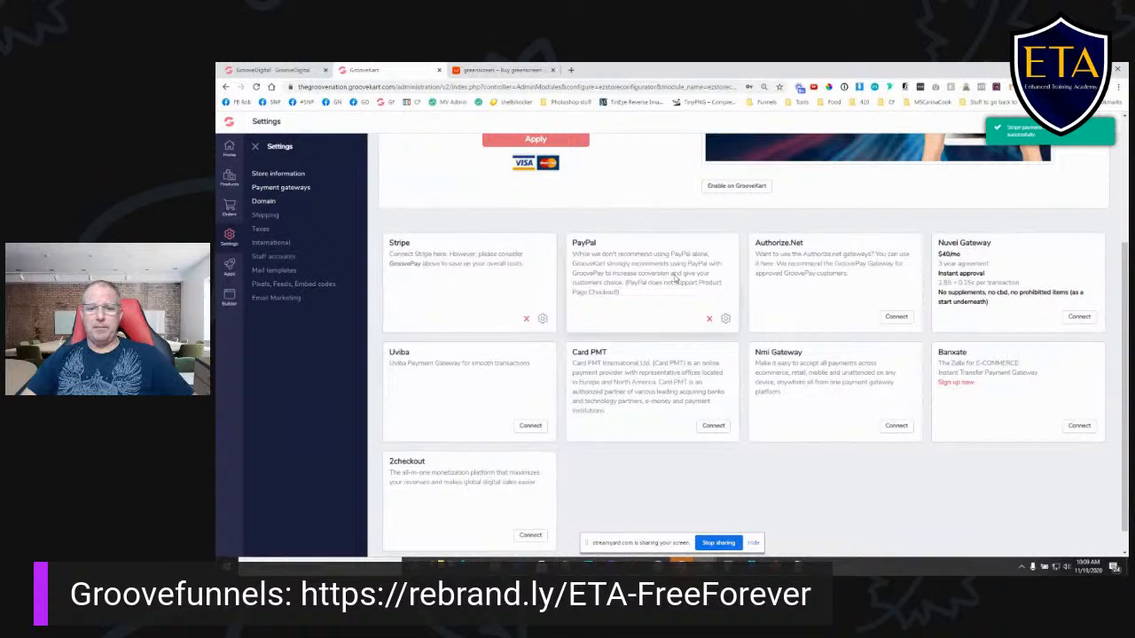
scroll(626, 285, up, 3)
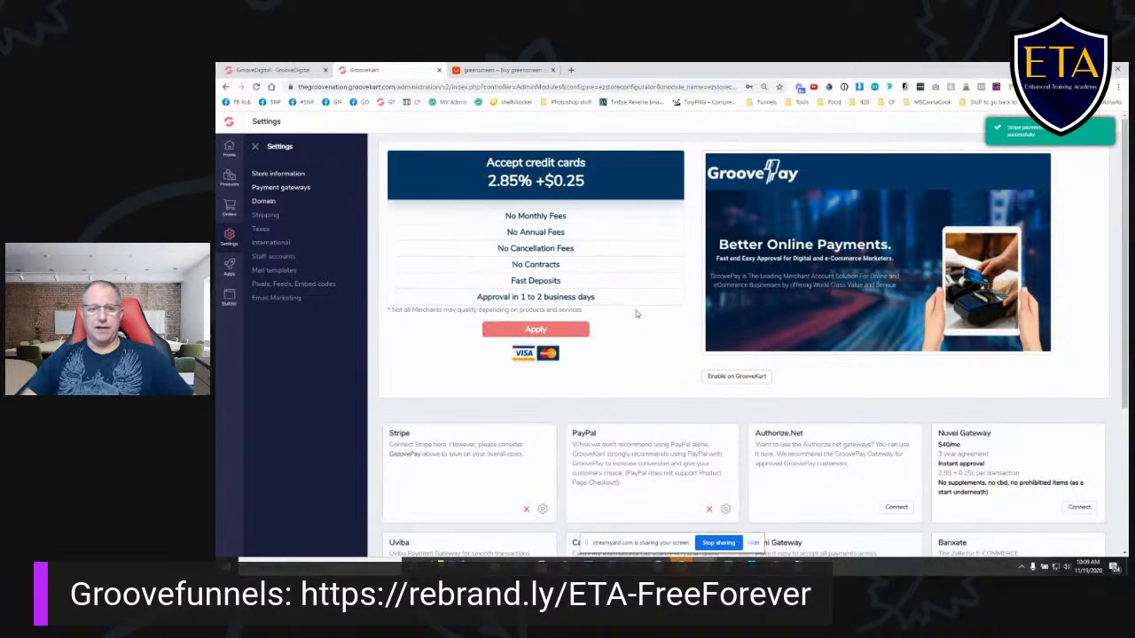
- Review the domain settings and the shipping options, including additional shipping fees and shipping methods
click(262, 202)
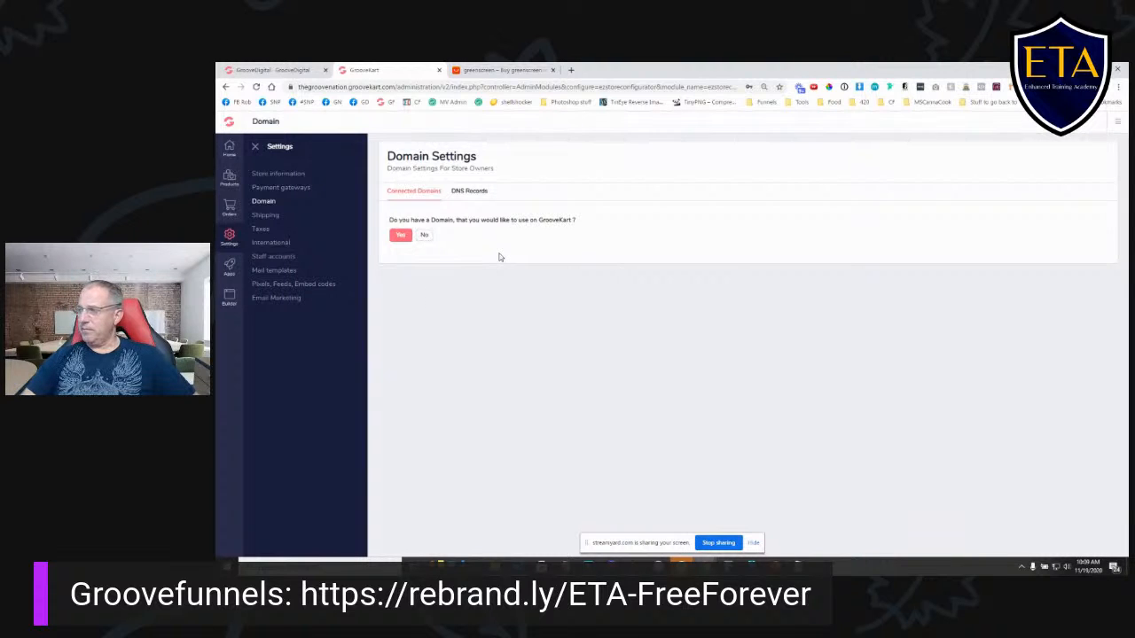
click(274, 219)
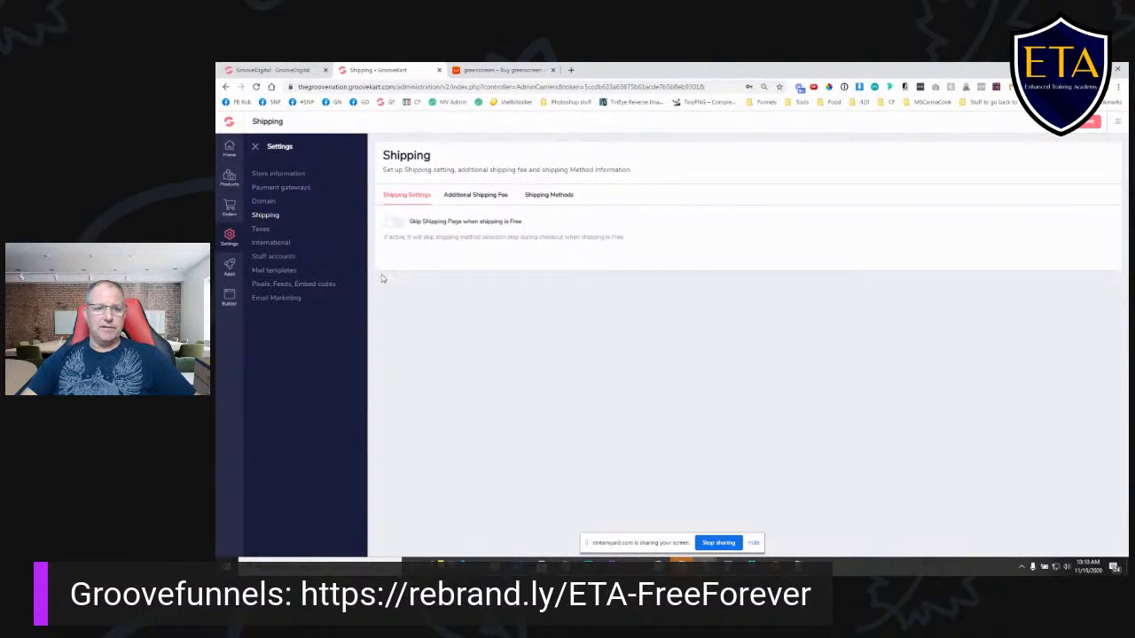
click(458, 200)
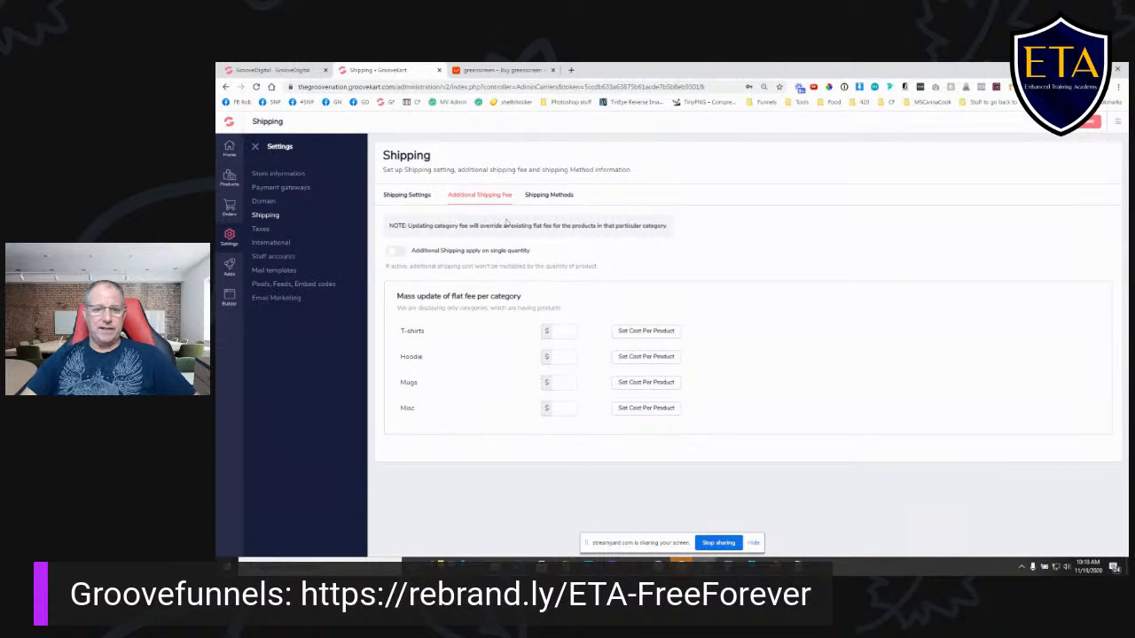
click(550, 195)
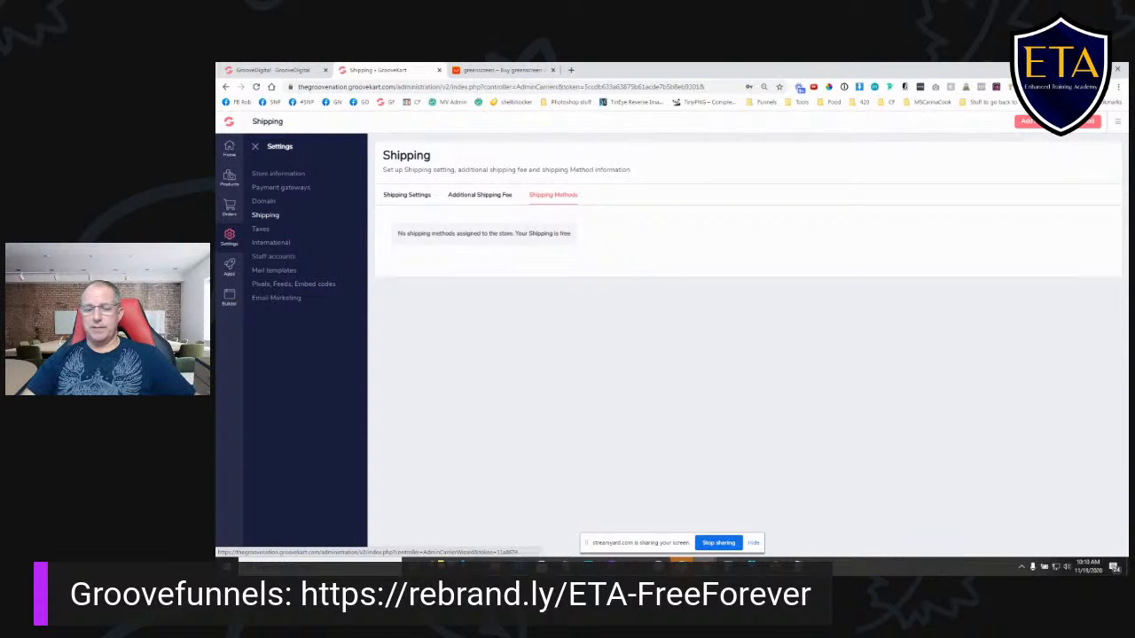
click(407, 196)
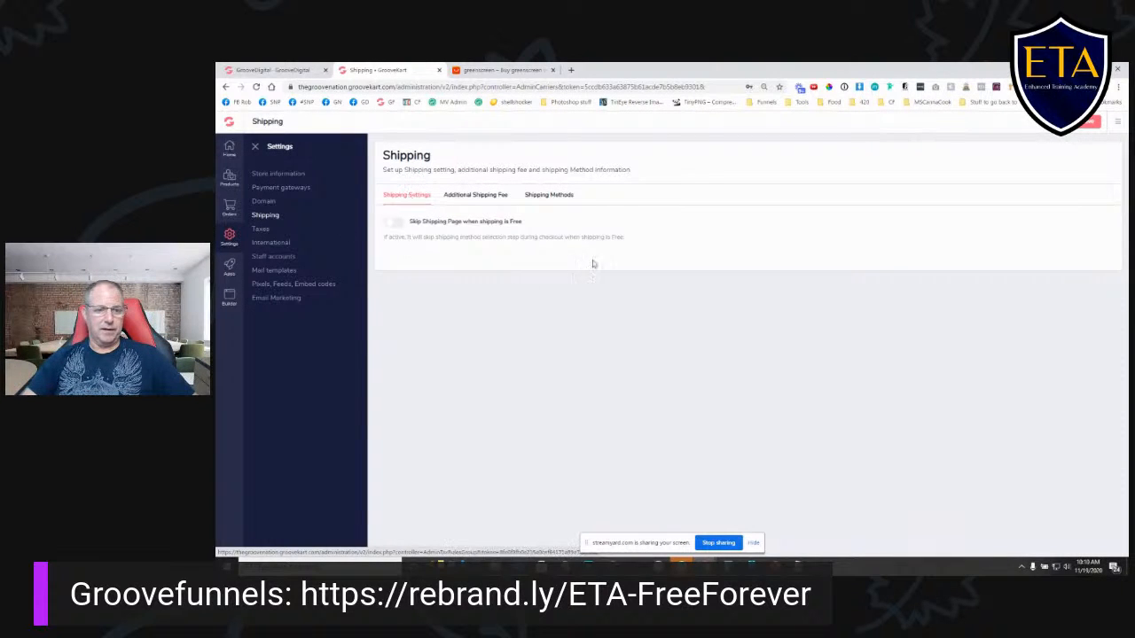
- Open the sales tax settings and examine the tax calculation types and location fields
click(256, 232)
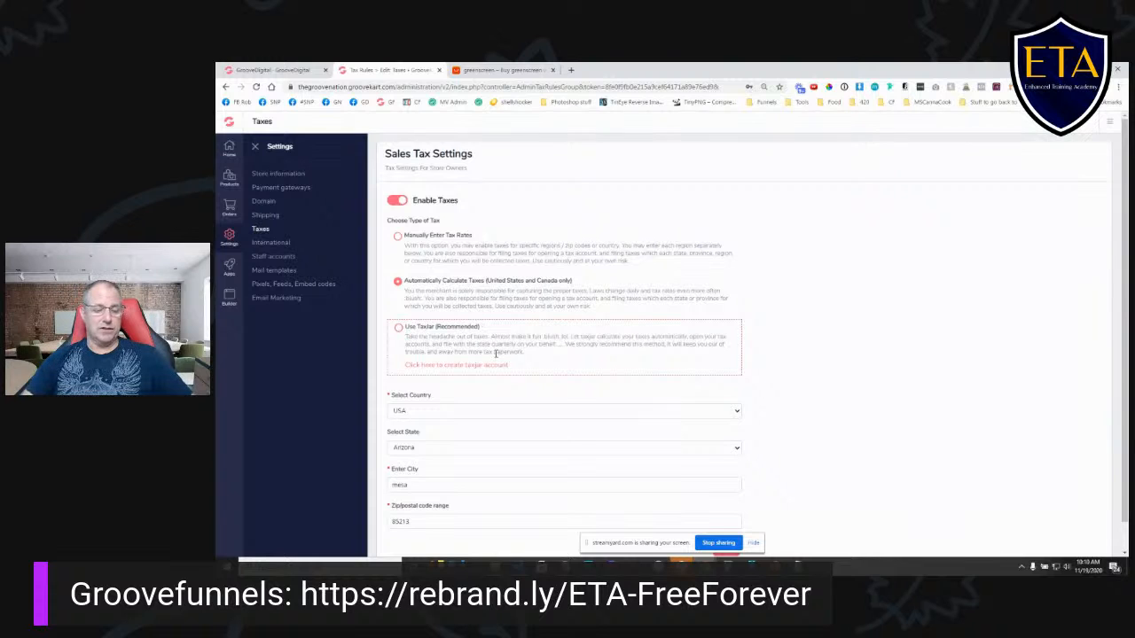
scroll(502, 353, down, 1)
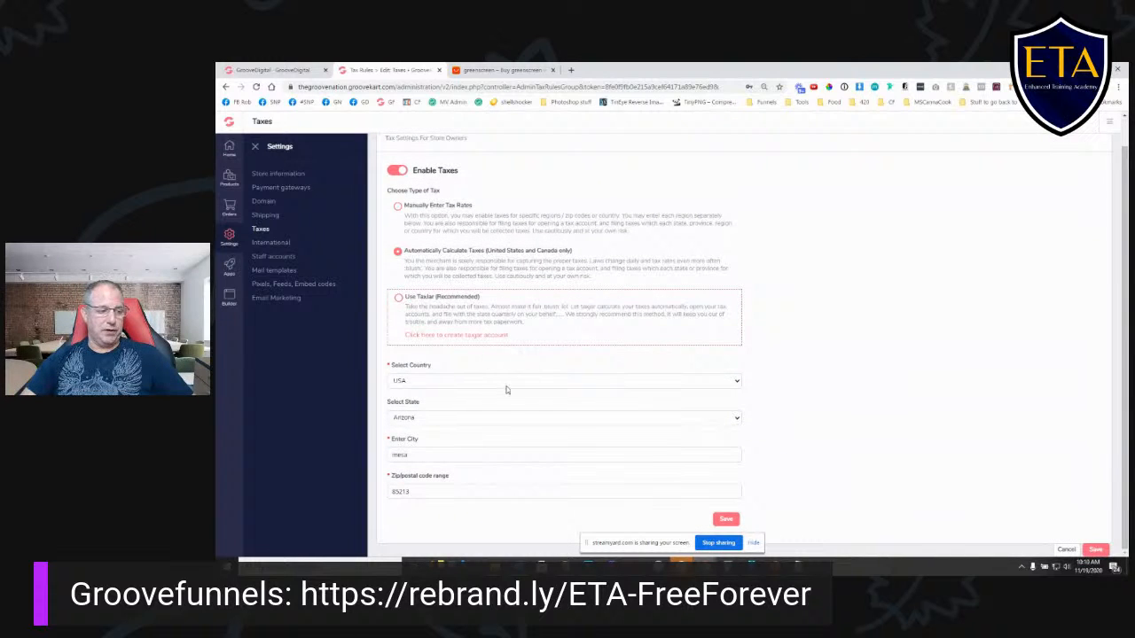
scroll(692, 404, up, 1)
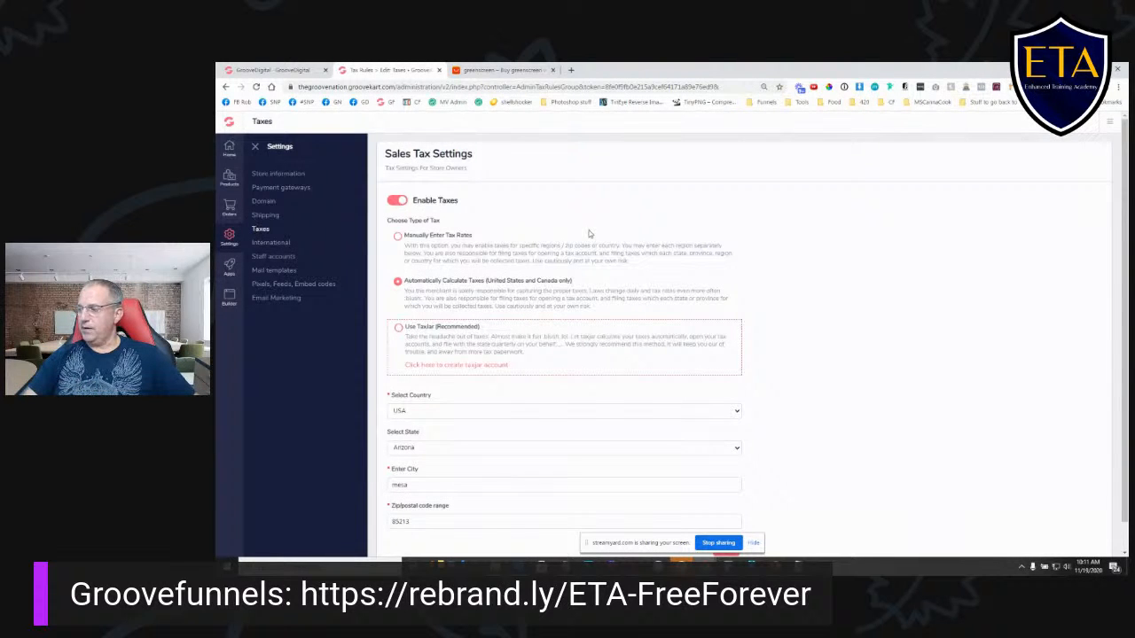
- View the international language settings and the staff account settings
click(282, 245)
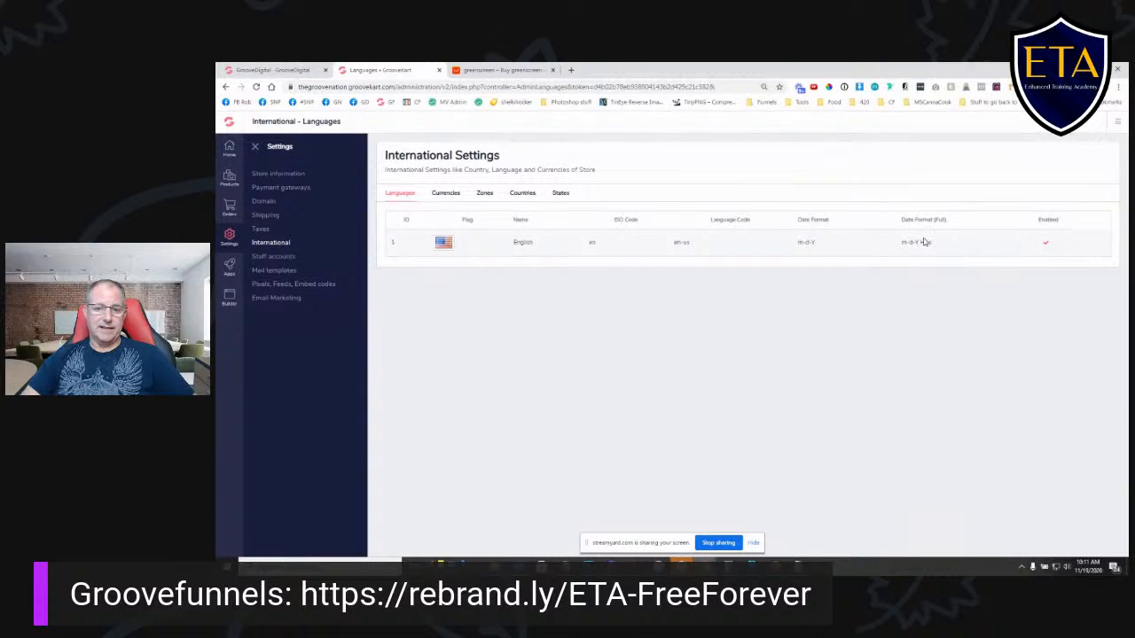
click(281, 259)
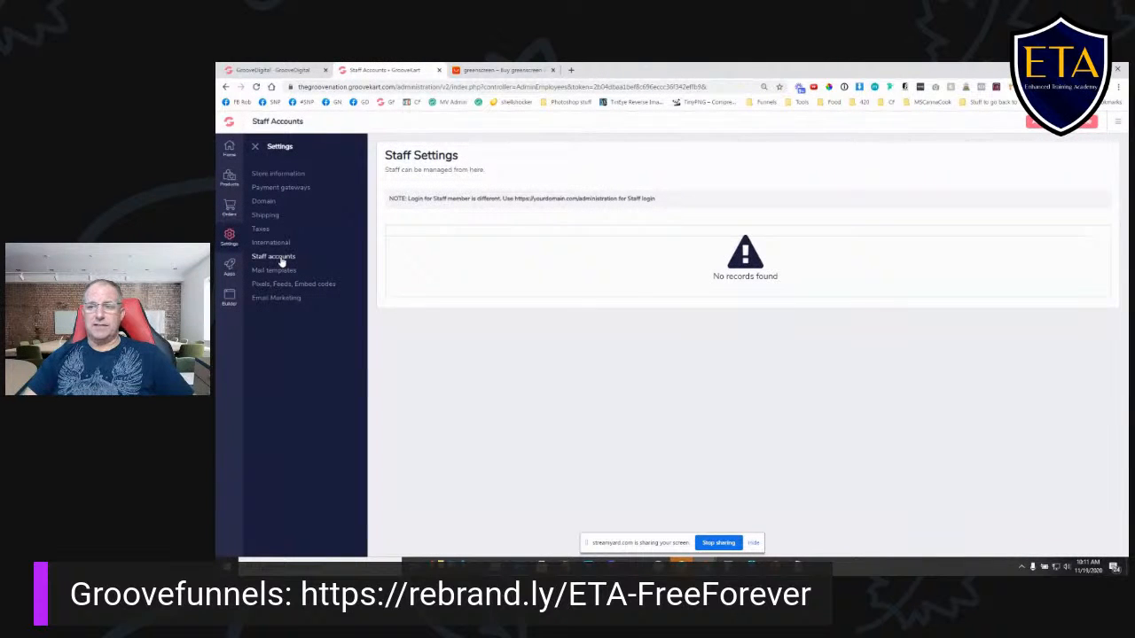
- Open the mail templates and view the tracking number notification and Order Confirmation templates
click(286, 272)
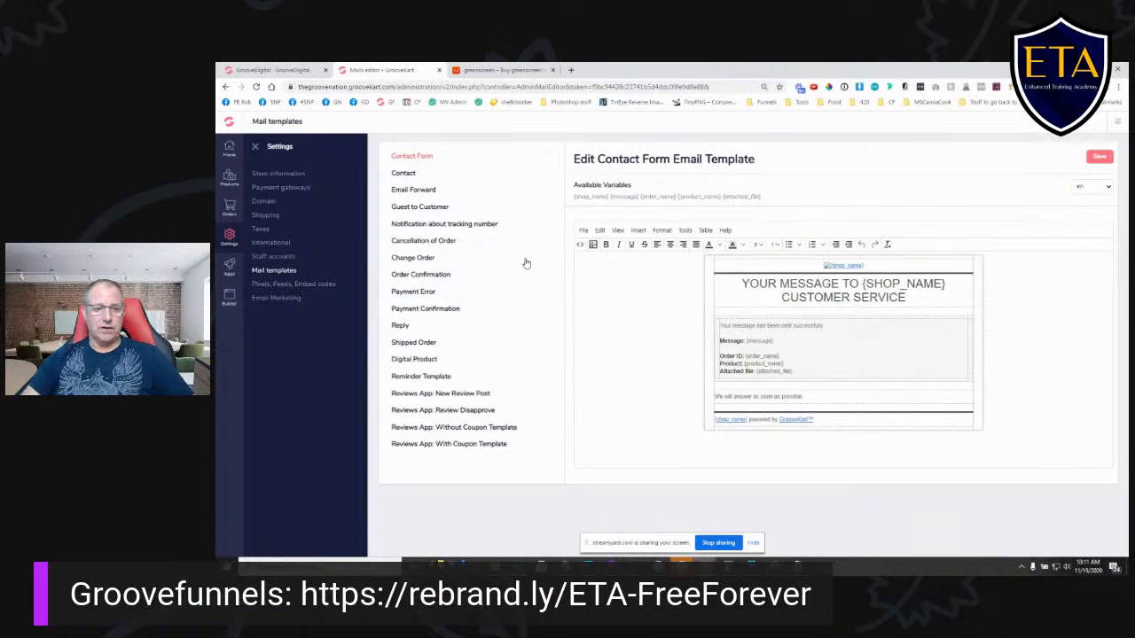
click(479, 228)
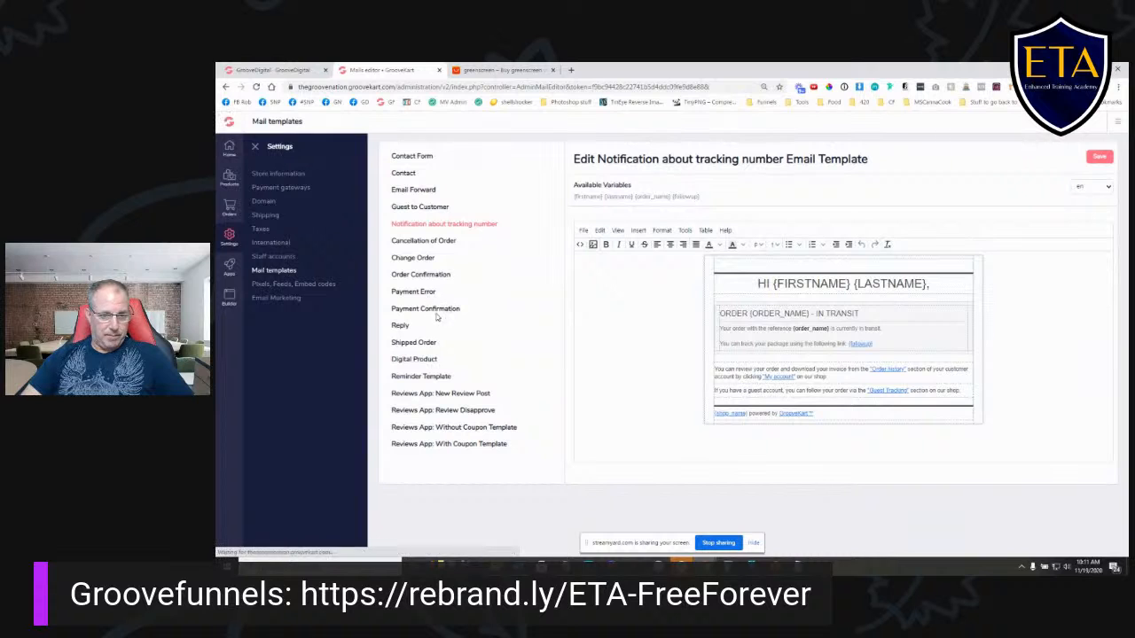
click(432, 278)
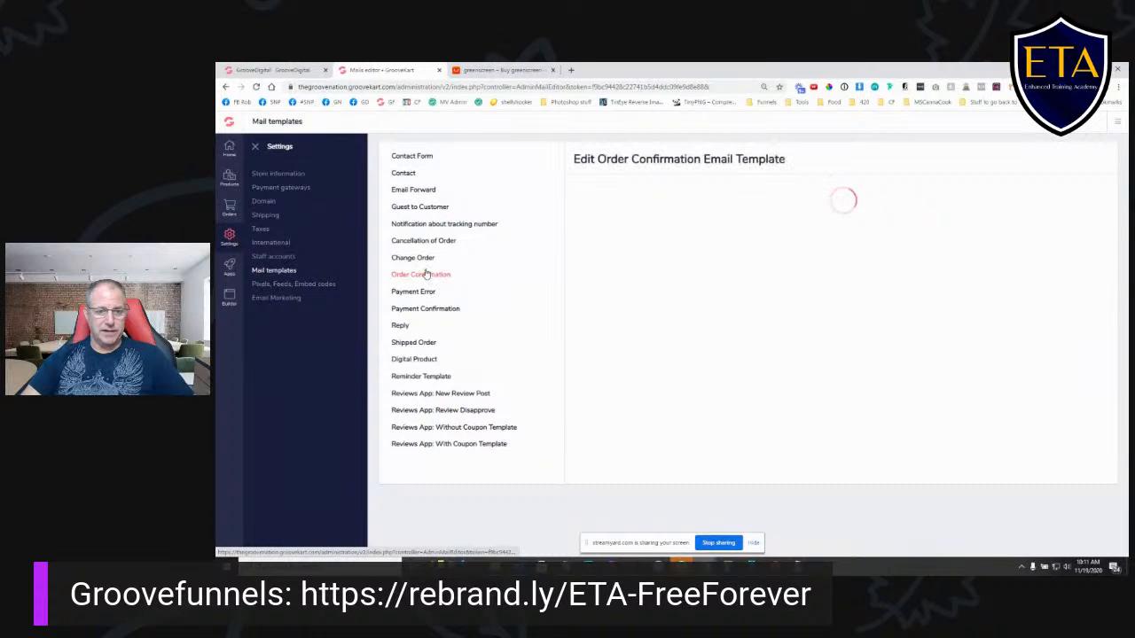
- View the Payment Confirmation mail template, the Pixels, Feeds, Embed codes settings and the Email Marketing services
click(436, 312)
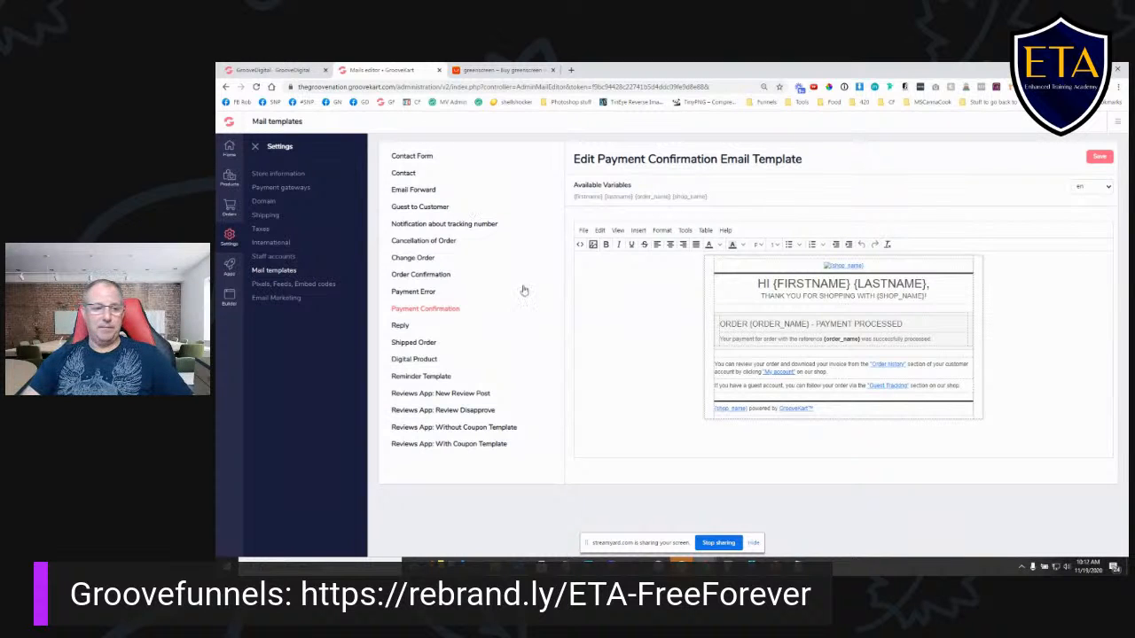
click(290, 287)
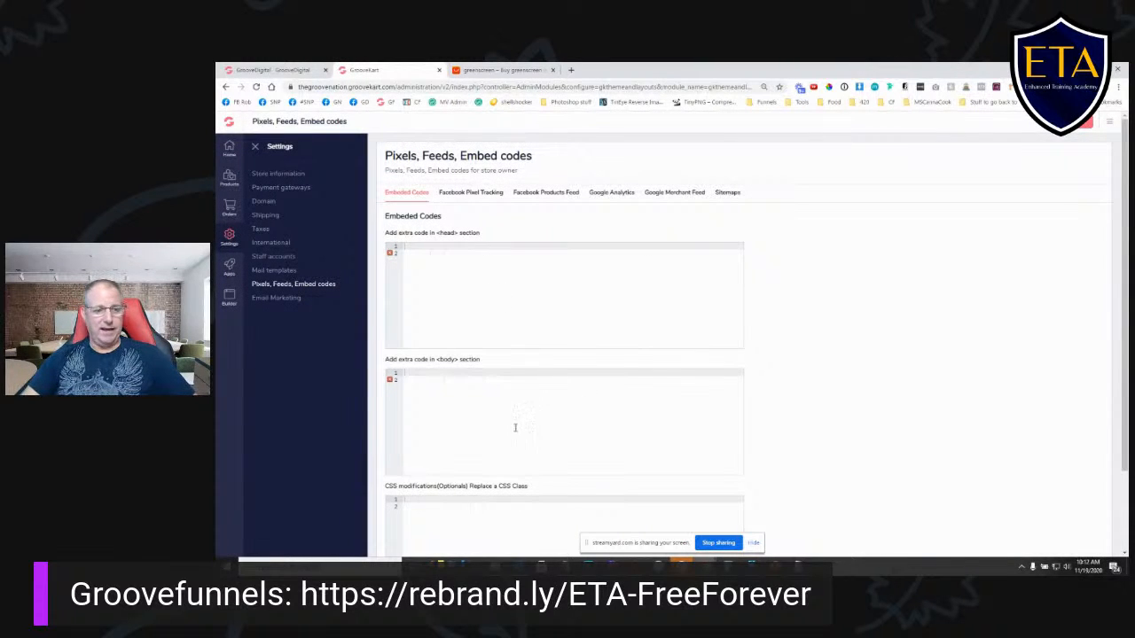
click(278, 297)
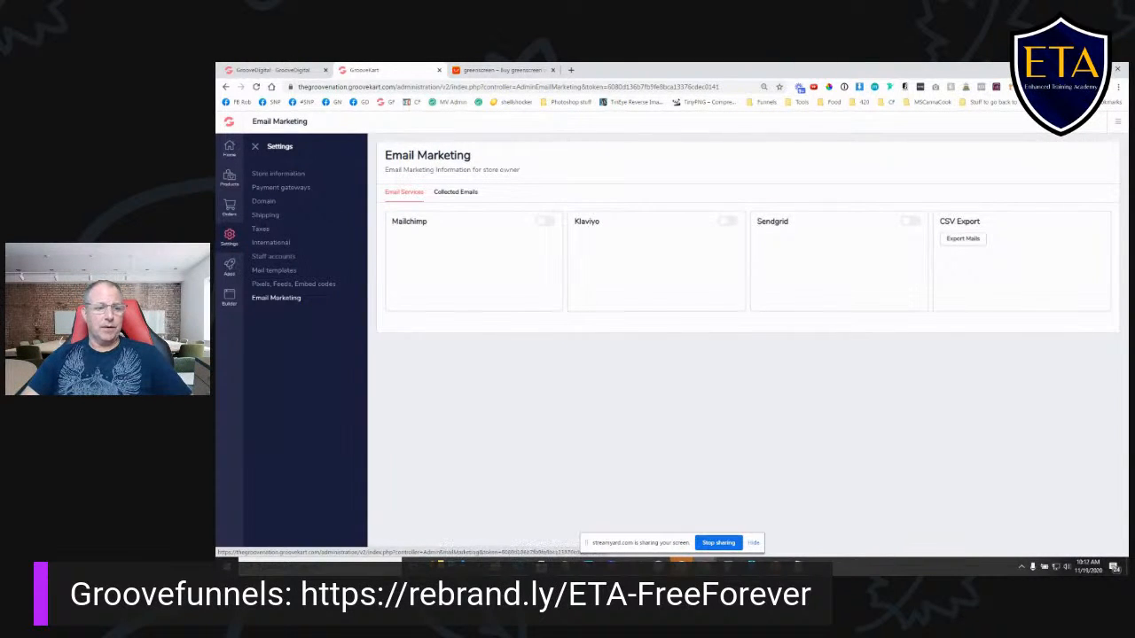
- Open the GK Ali-Connect settings from the POD & DropShipping product integrations
click(229, 178)
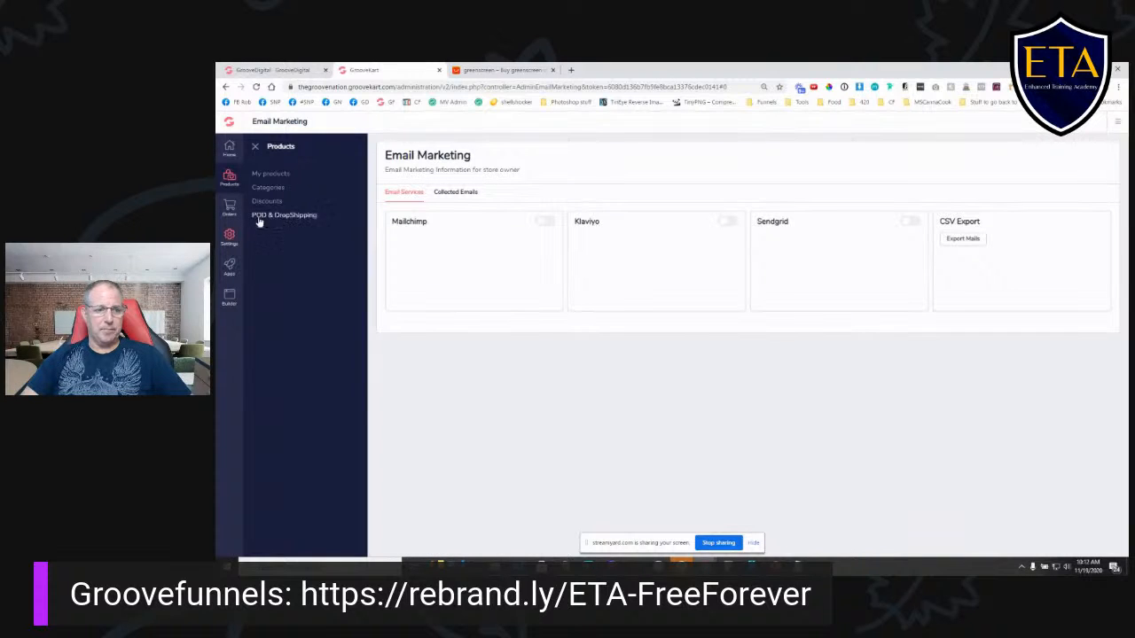
click(287, 220)
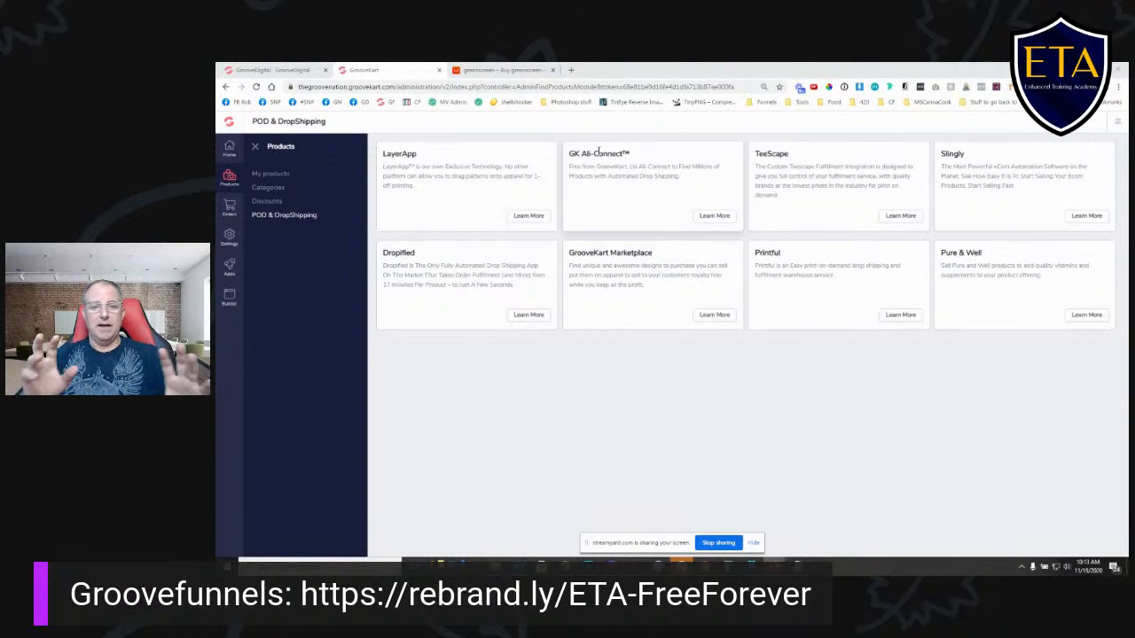
click(712, 215)
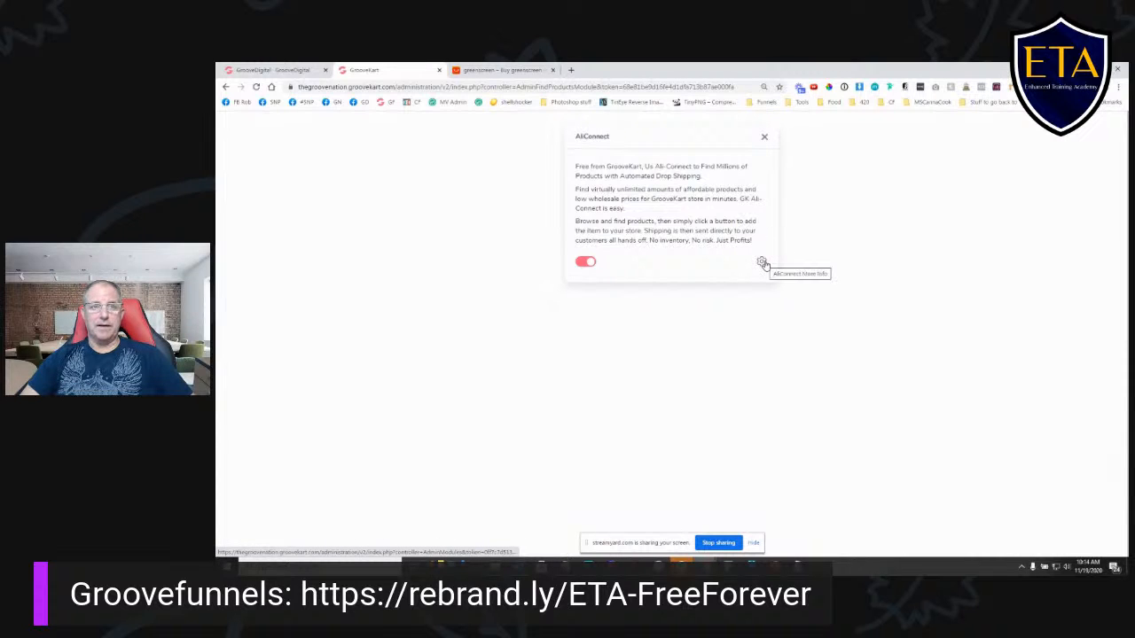
click(761, 263)
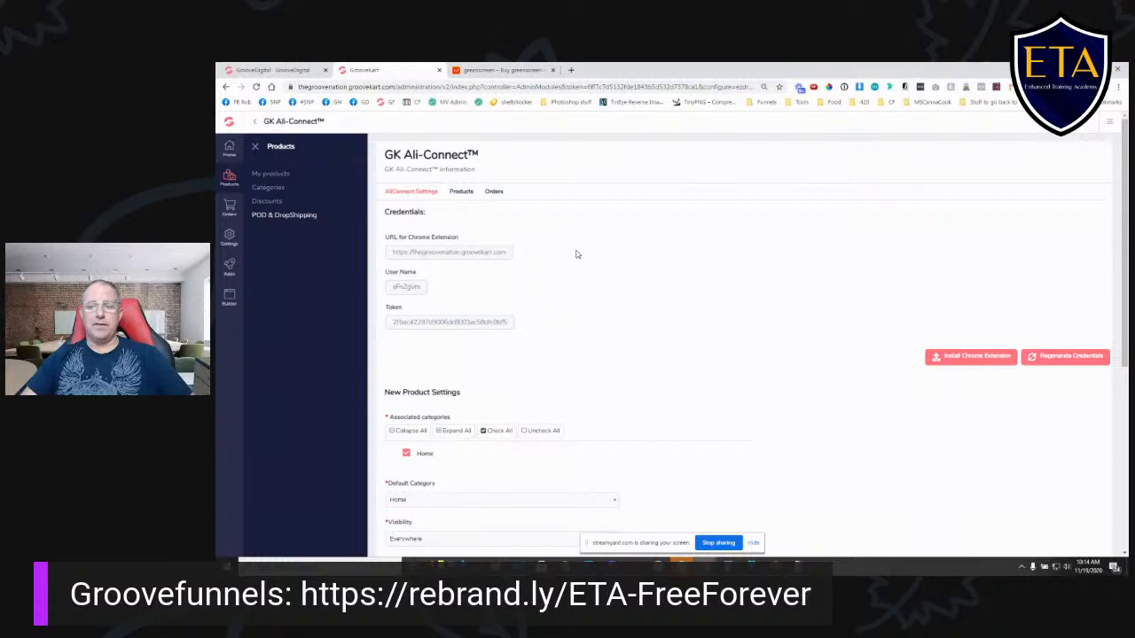
- Install the AliExpress to GrooveKart Importer extension in Chrome from the Ali-Connect settings
click(986, 359)
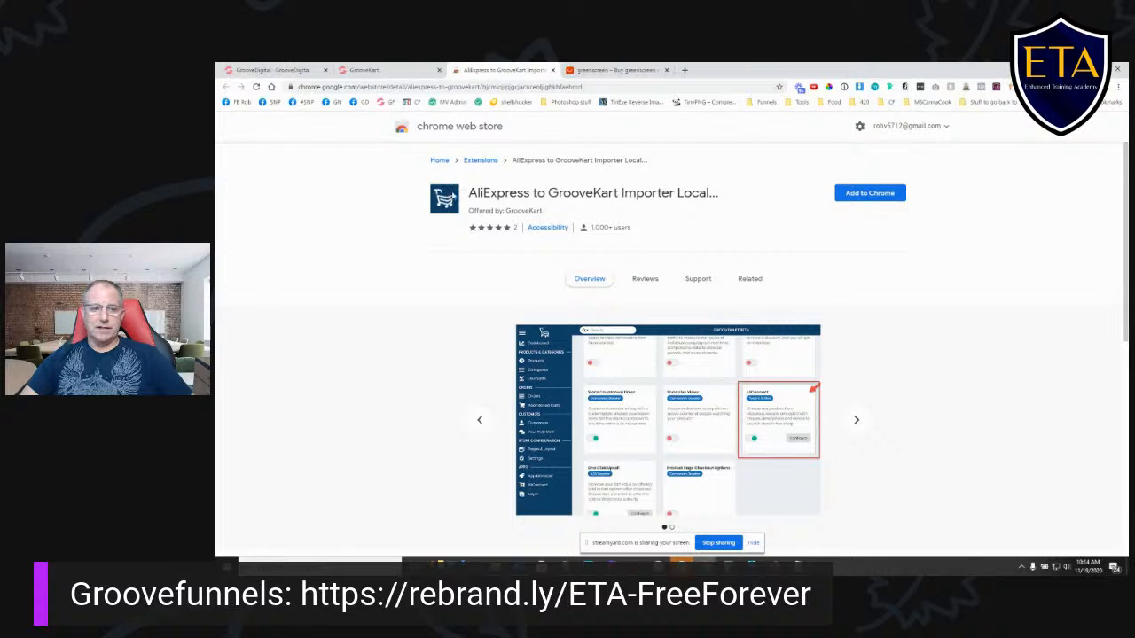
click(858, 201)
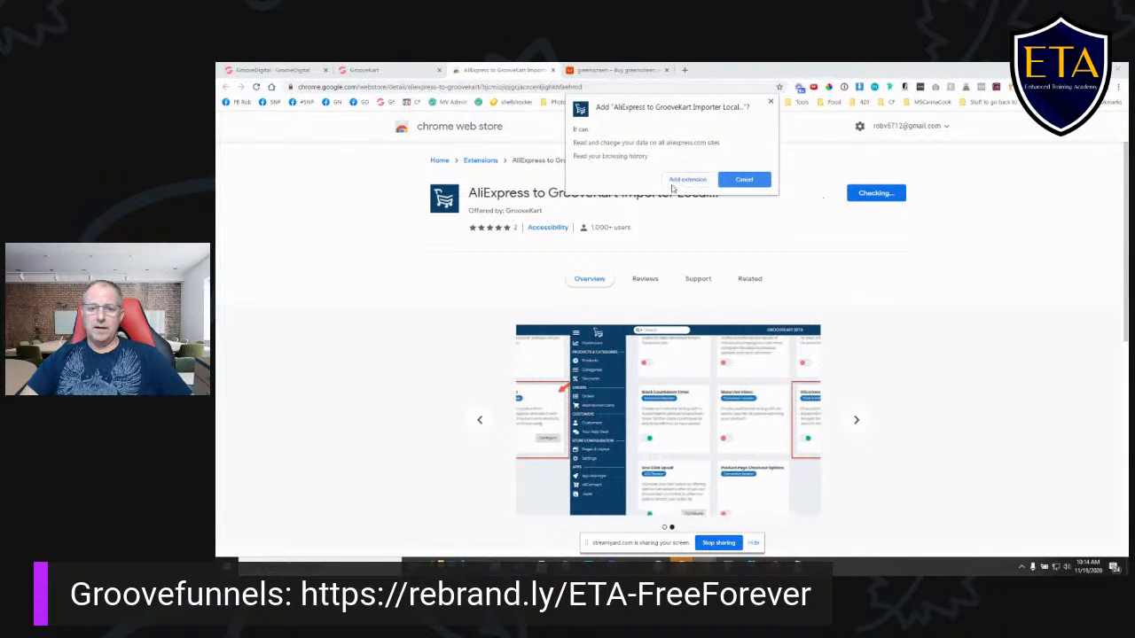
click(686, 181)
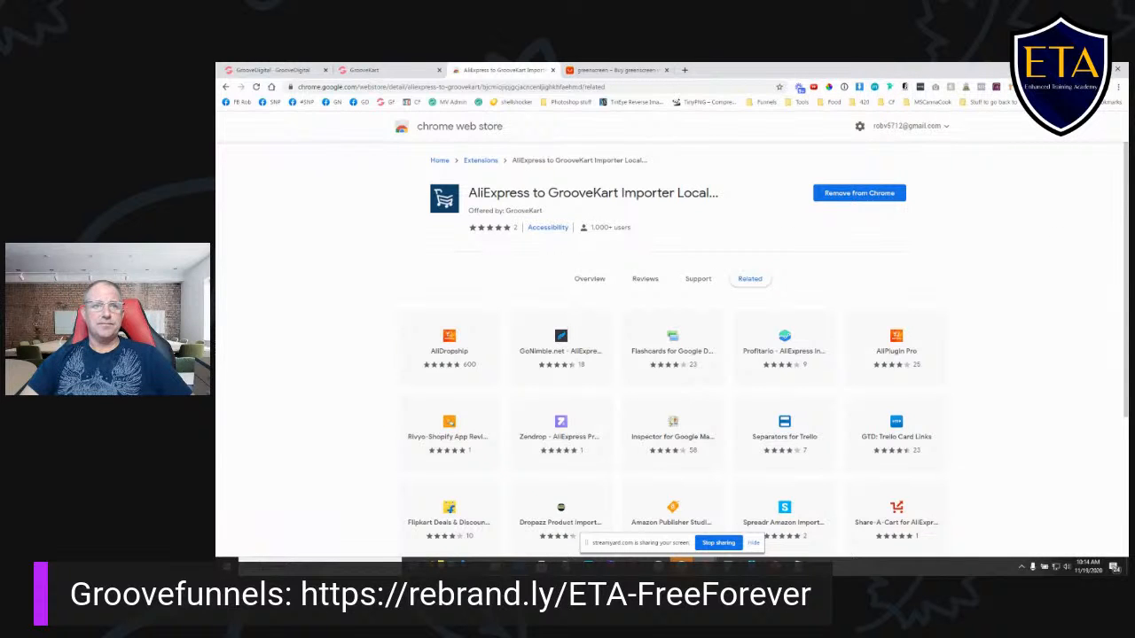
- Switch to the open AliExpress page and load the aliexpress.com home page
click(351, 71)
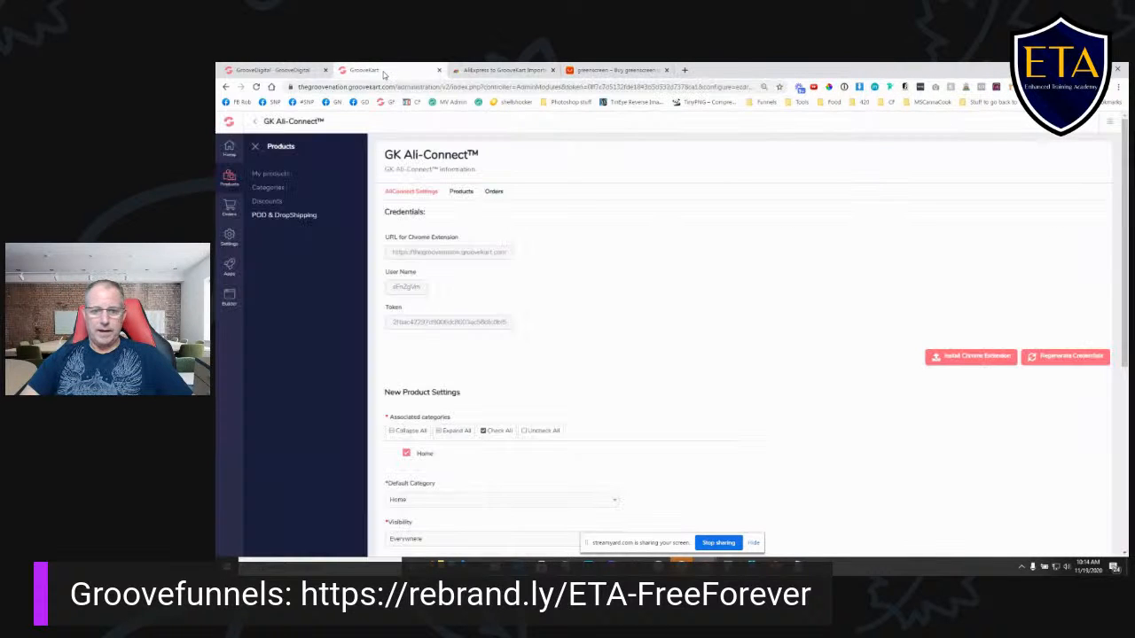
click(499, 70)
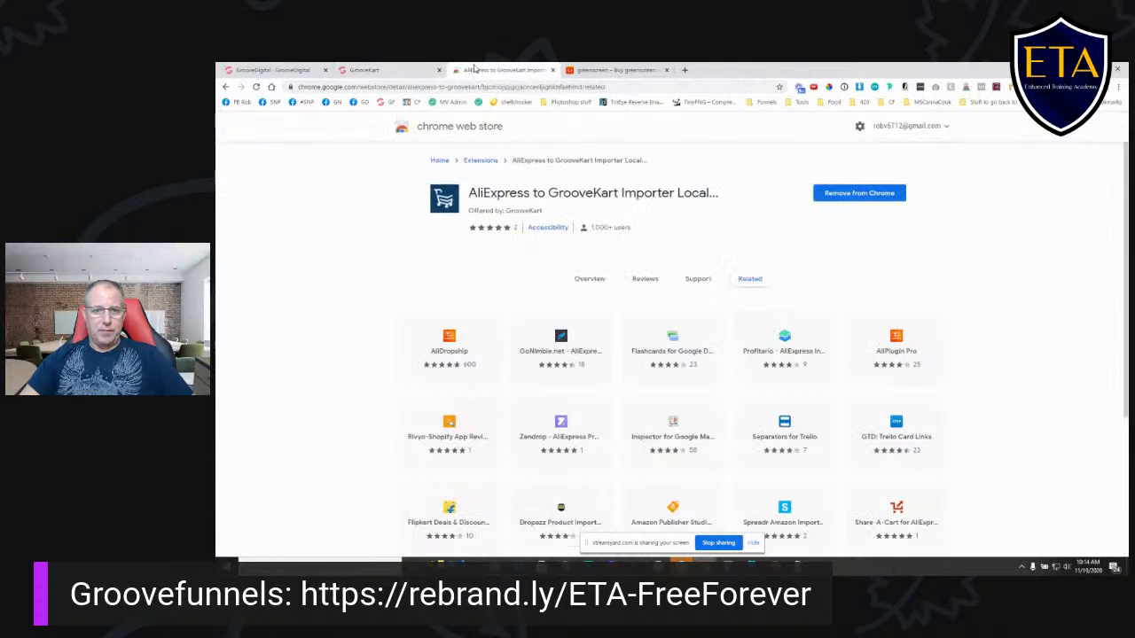
click(617, 70)
click(438, 87)
click(438, 87)
drag(381, 87, 829, 92)
key(BackSpace)
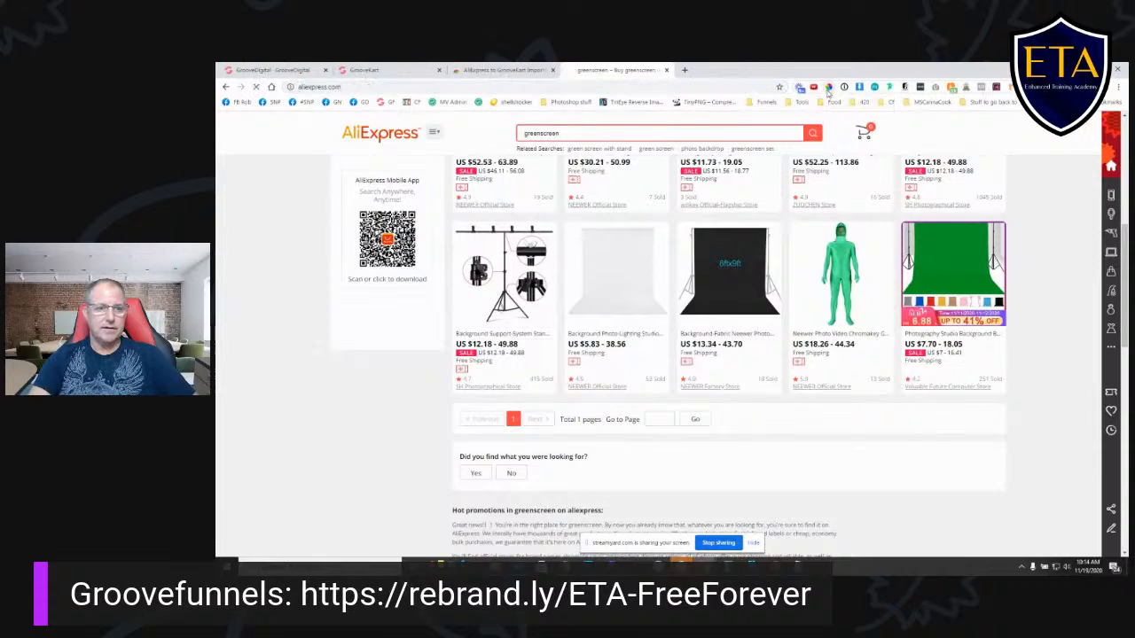
key(Return)
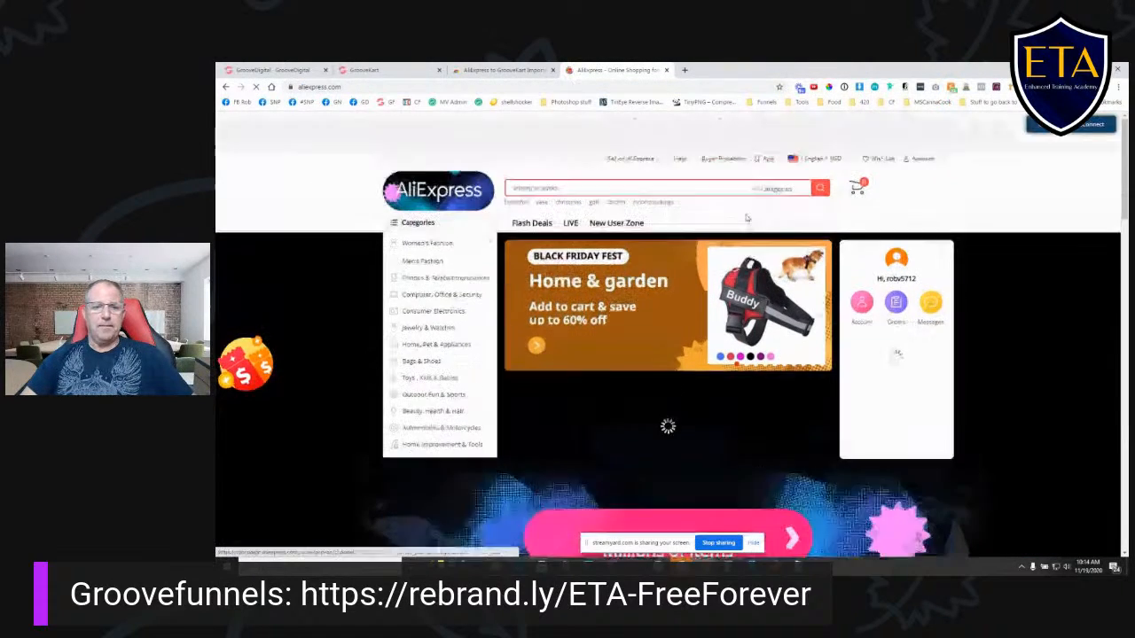
- Open the extension's GrooveKart credentials form, compare it with the store's Ali-Connect URL, username and token, and submit it
mouse_move(924, 171)
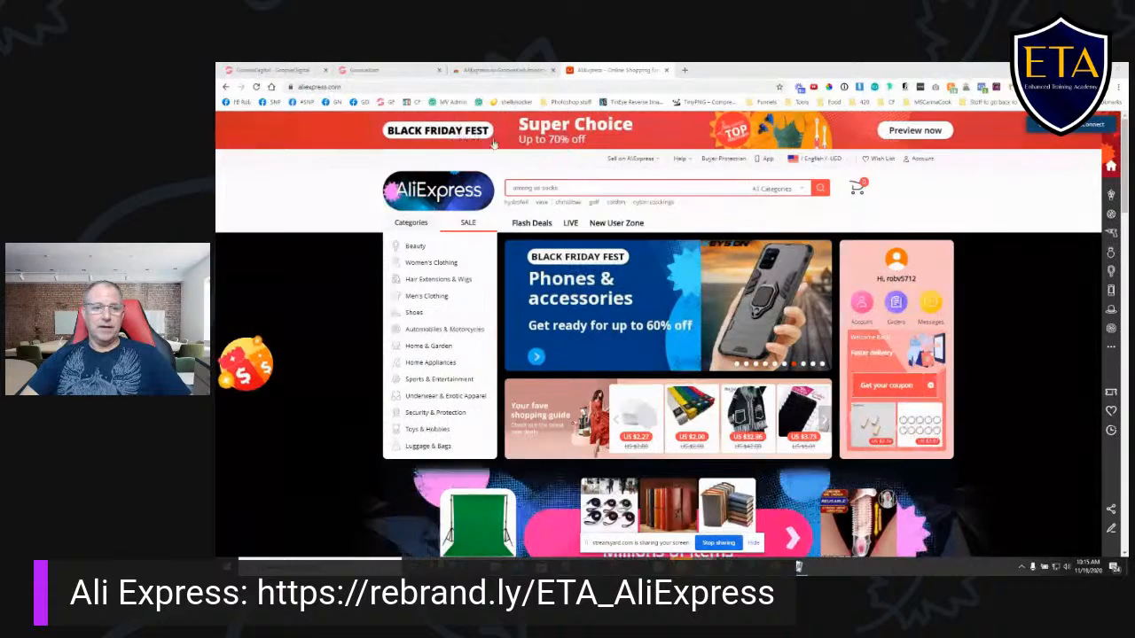
click(1083, 127)
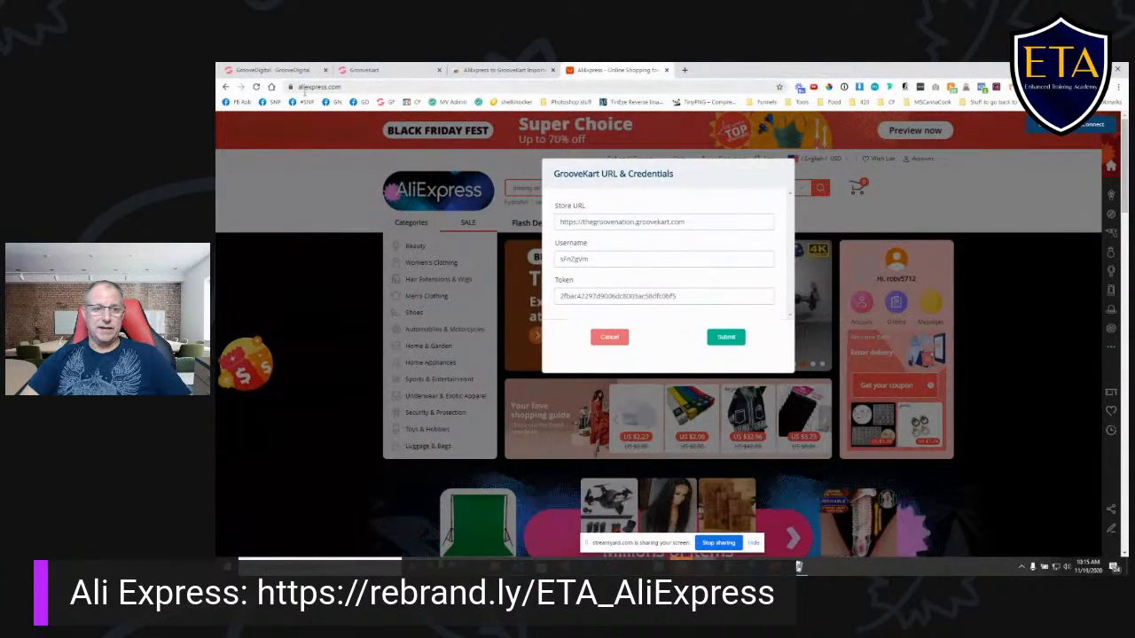
click(390, 71)
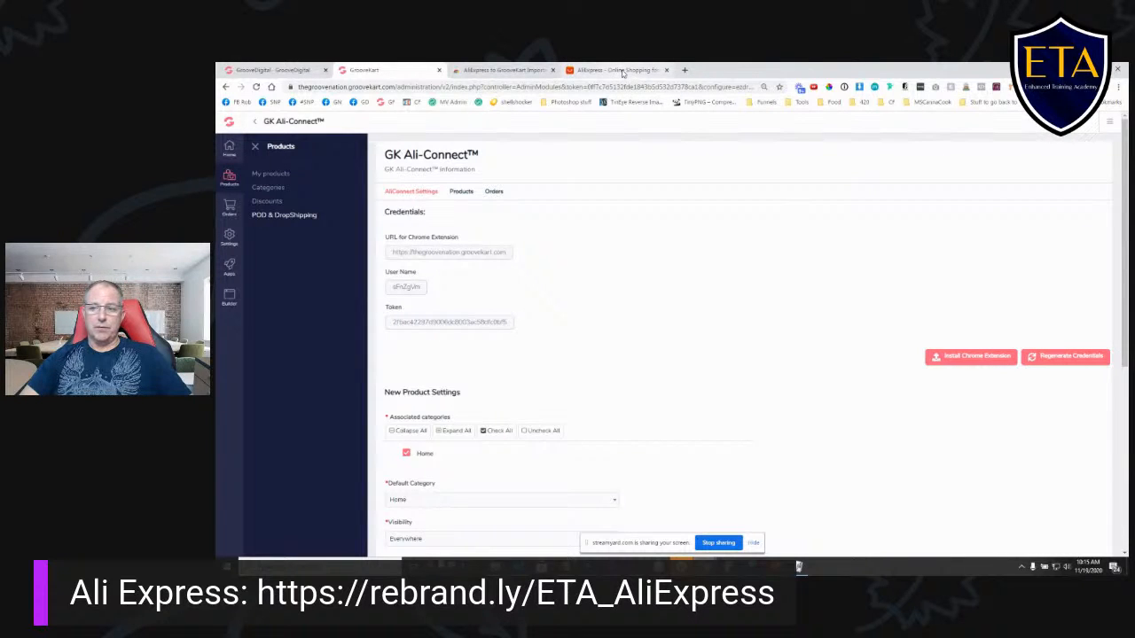
drag(393, 253, 472, 253)
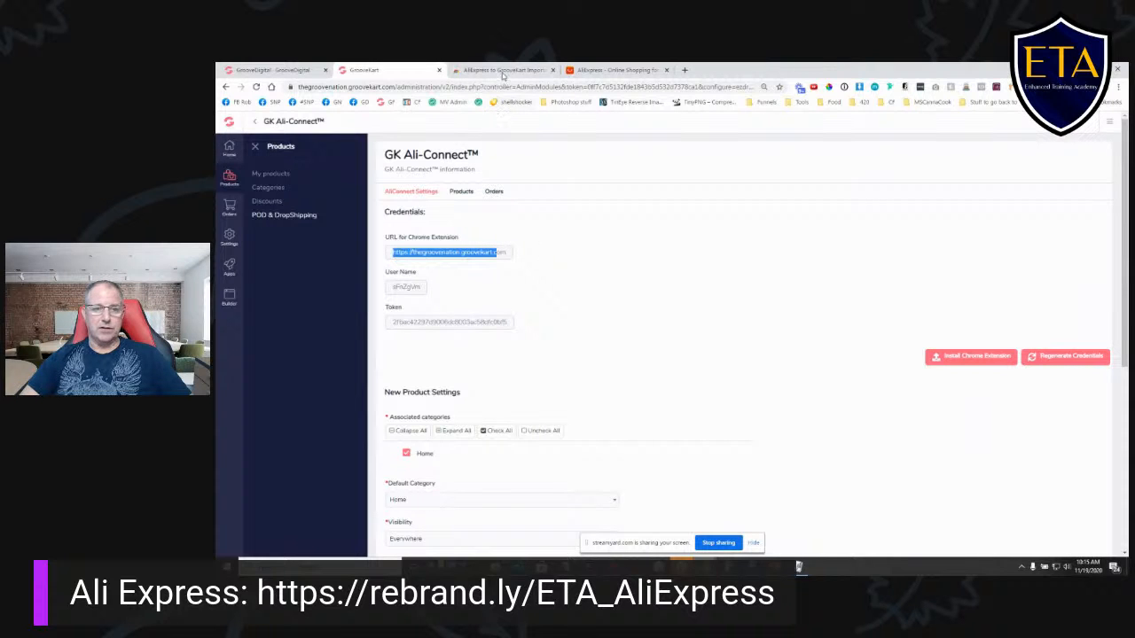
click(614, 70)
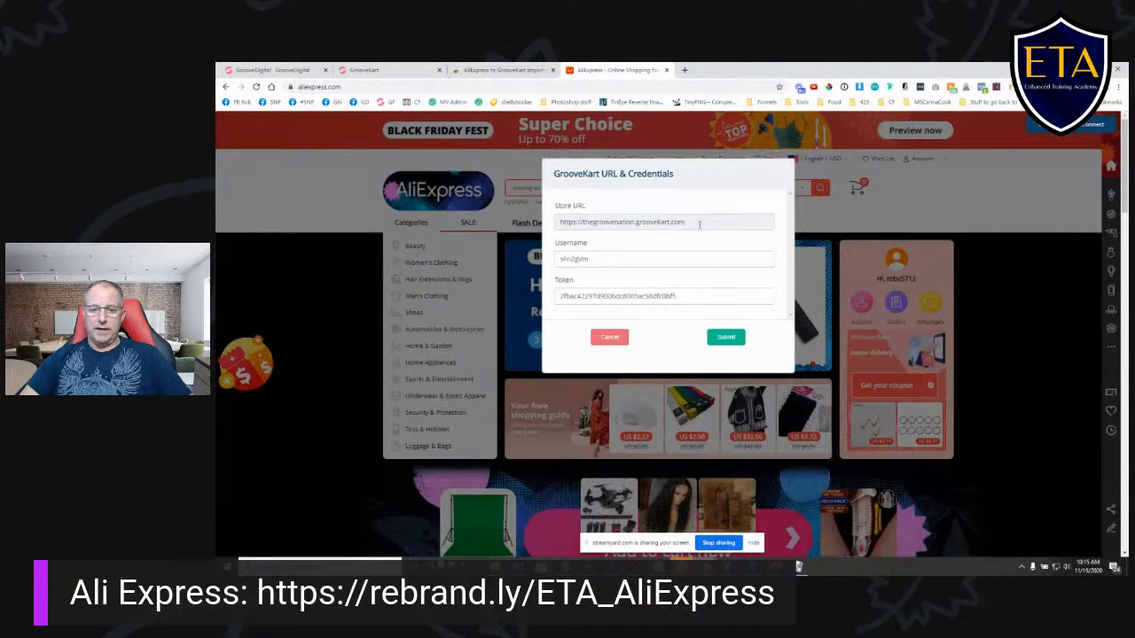
click(728, 341)
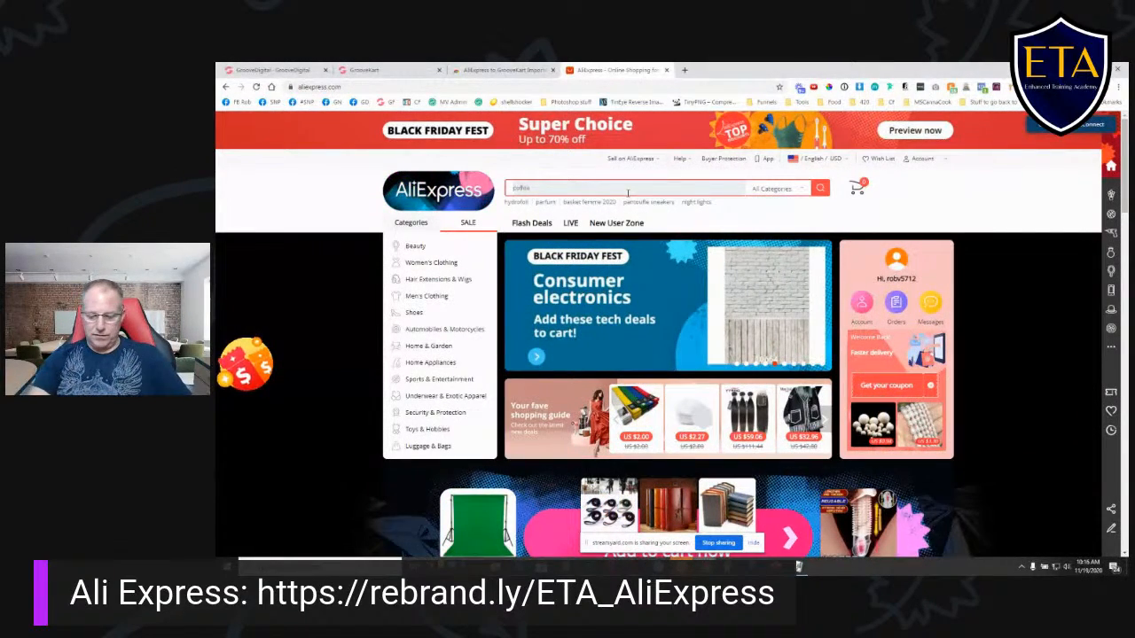
- Search AliExpress for "selfie stick" and filter the results to items shipping from the United States with free shipping
text(se)
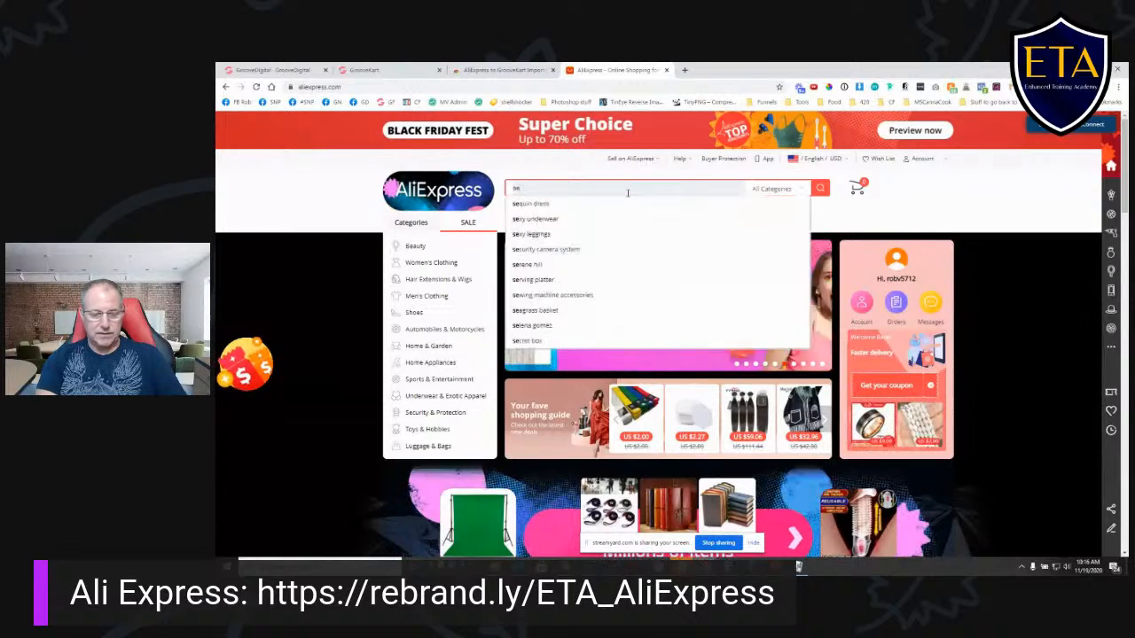
text(lfie stick)
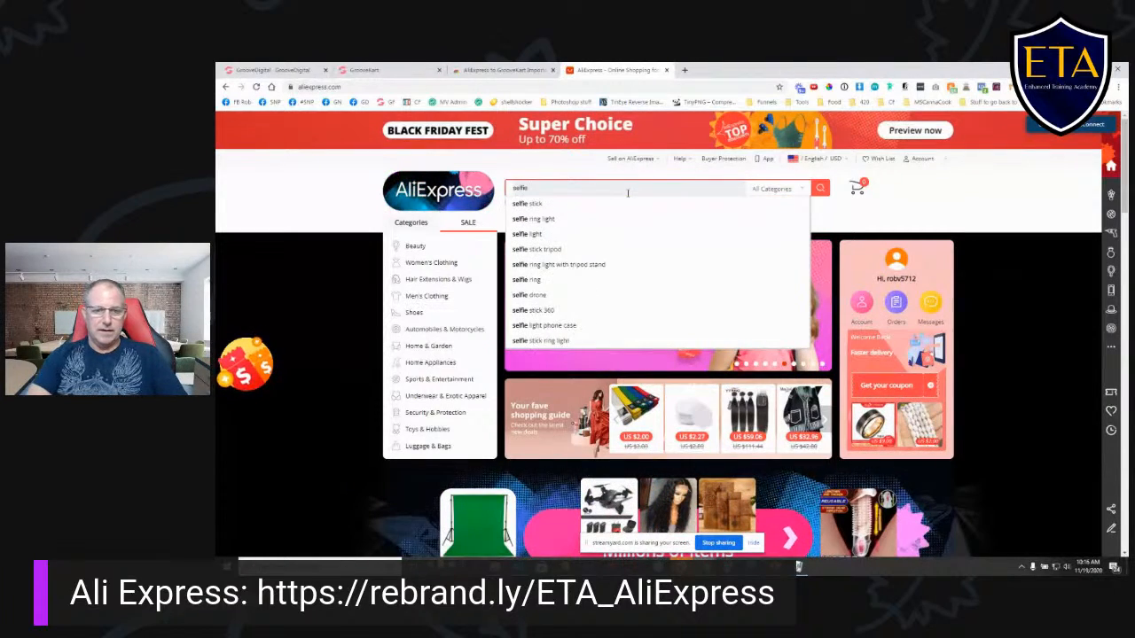
key(Return)
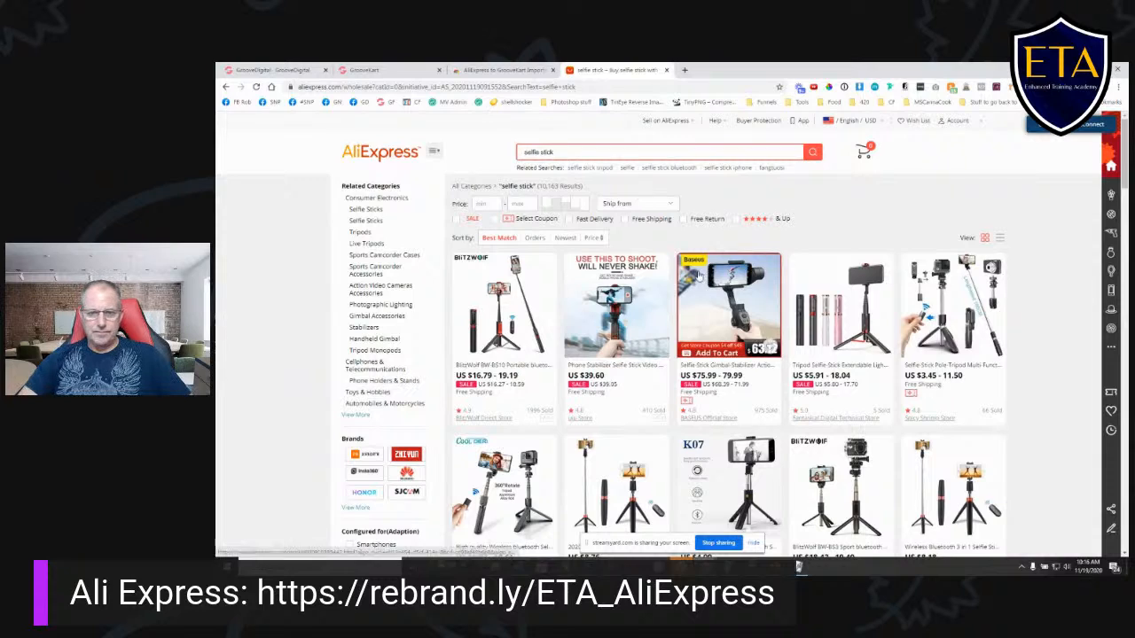
click(633, 205)
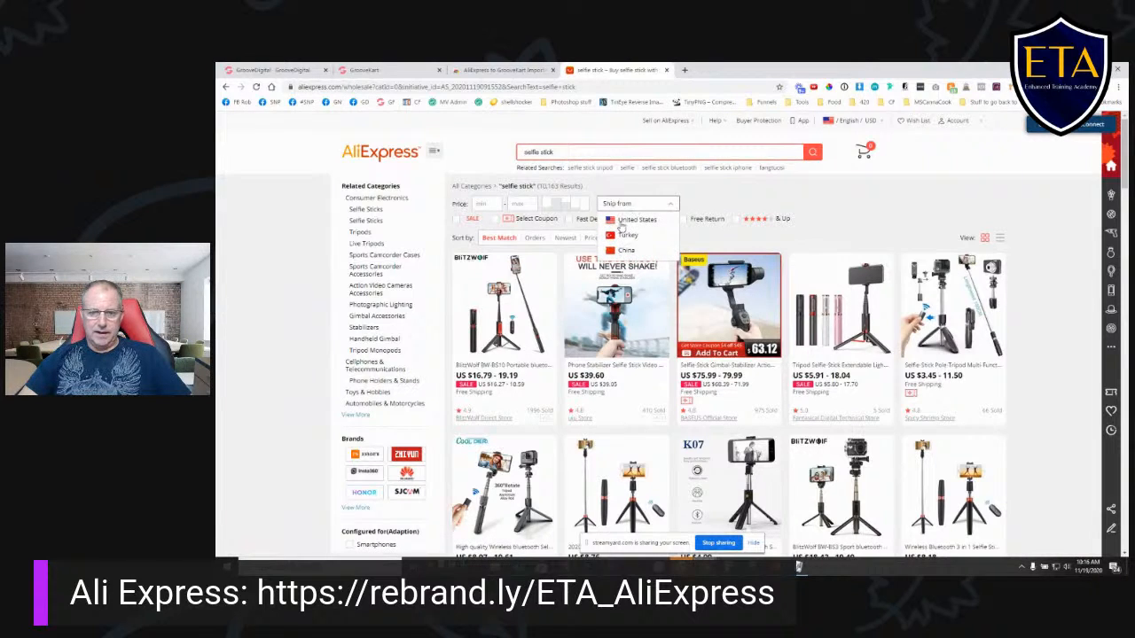
click(622, 223)
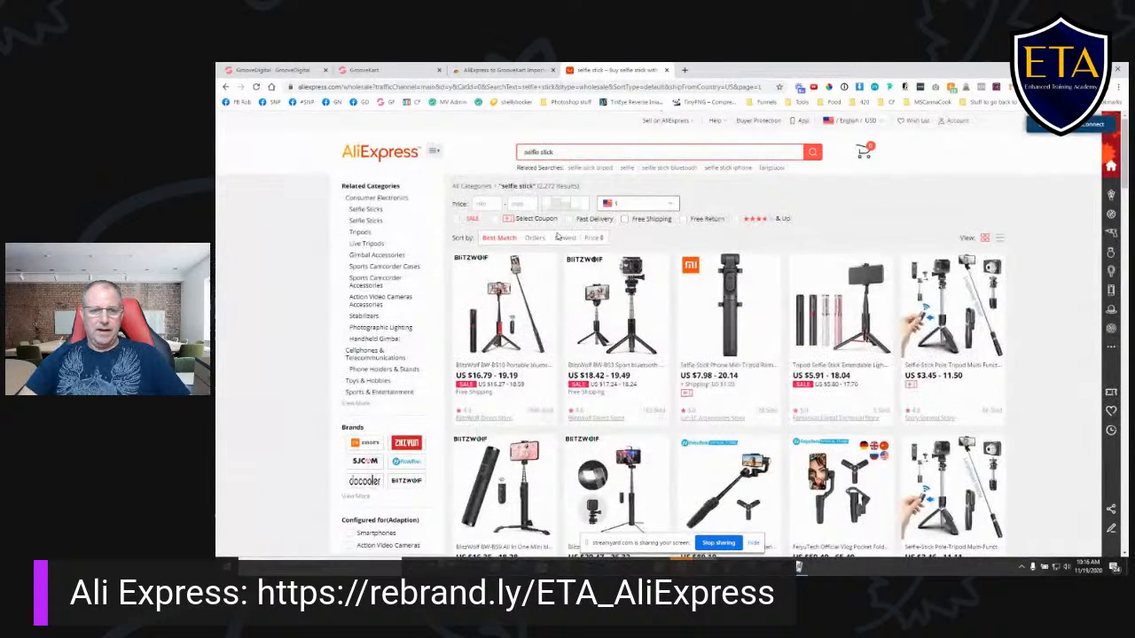
click(625, 220)
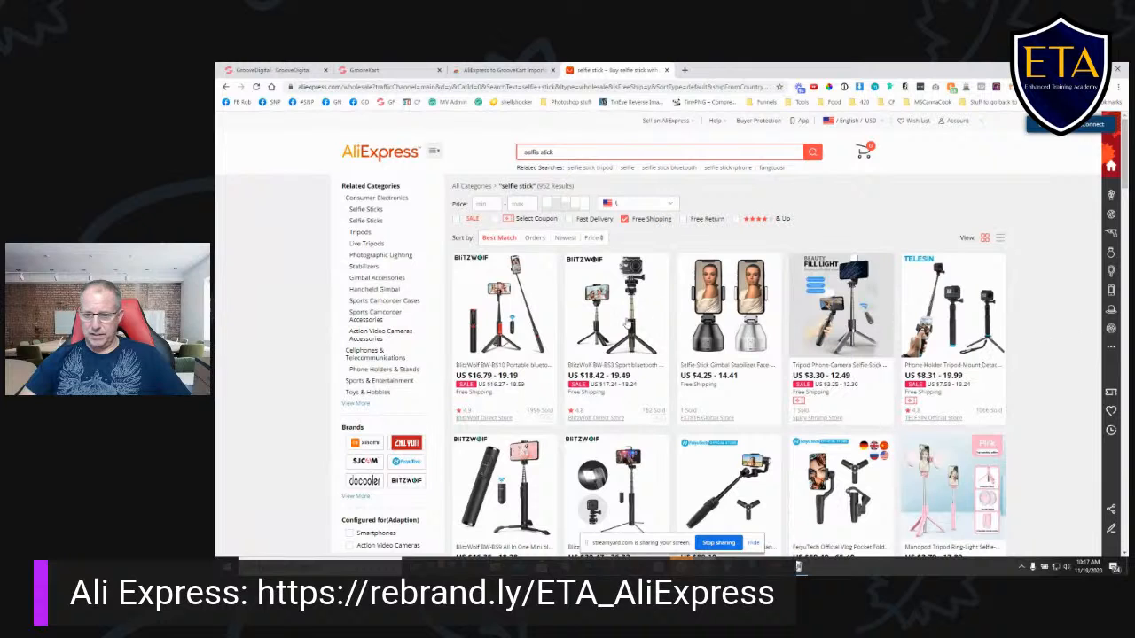
- Browse the filtered selfie sticks and open the BlitzWolf Selfie Stick Mini Tripod with the 12 month warranty
scroll(1028, 346, down, 1)
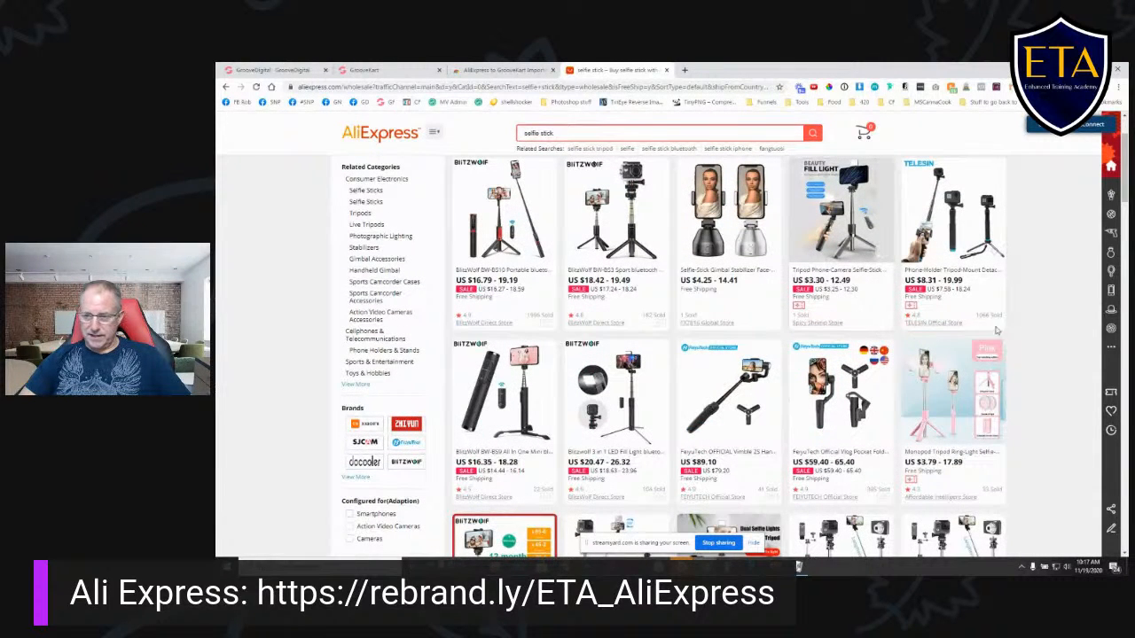
scroll(988, 323, down, 1)
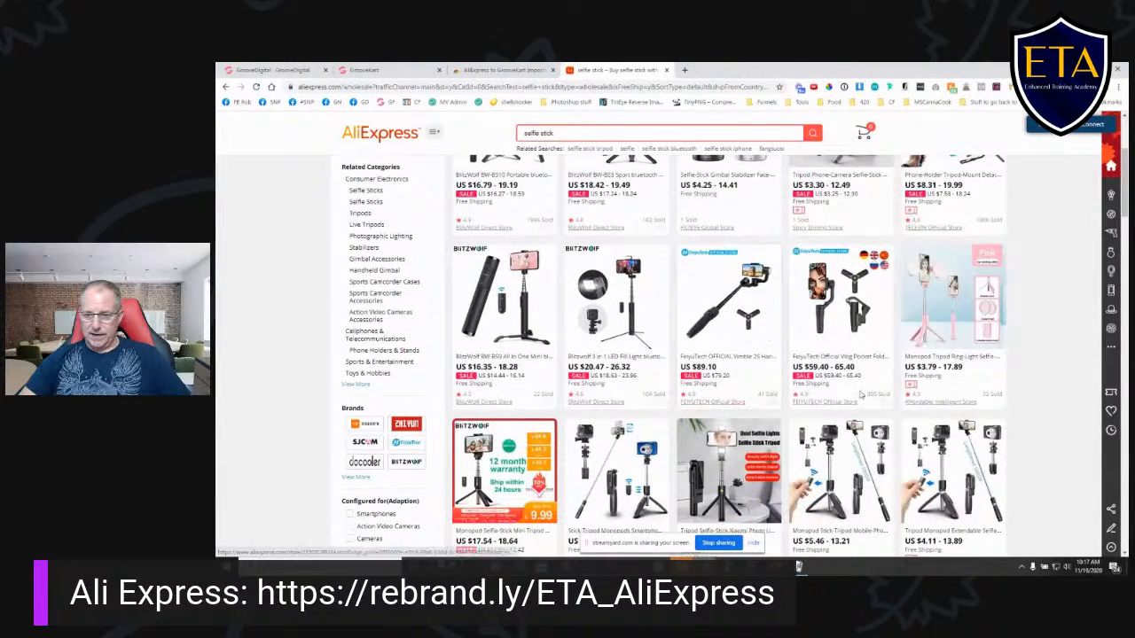
scroll(955, 387, down, 2)
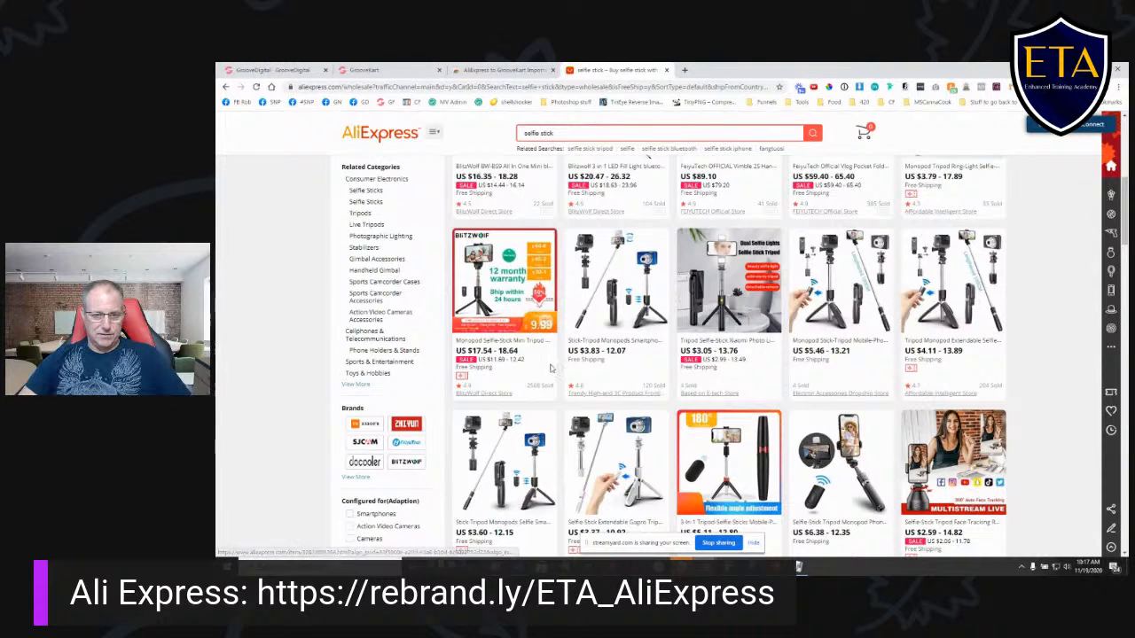
click(500, 348)
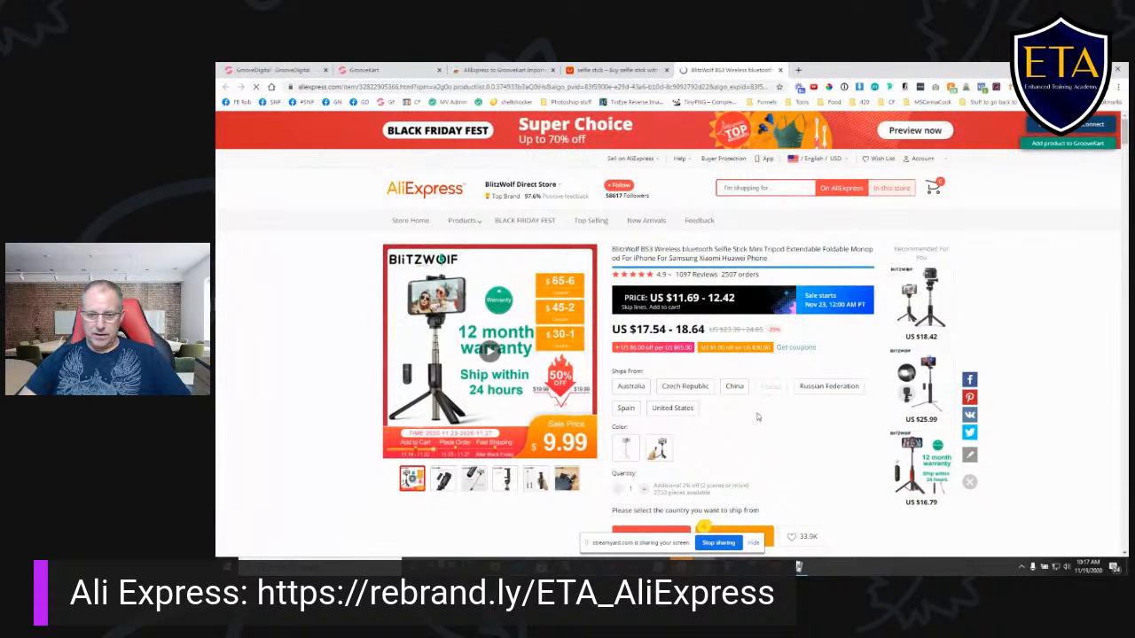
- Set the BlitzWolf BS3 selfie stick to ship from the United States, try both colors and select BS3 White
scroll(778, 412, down, 2)
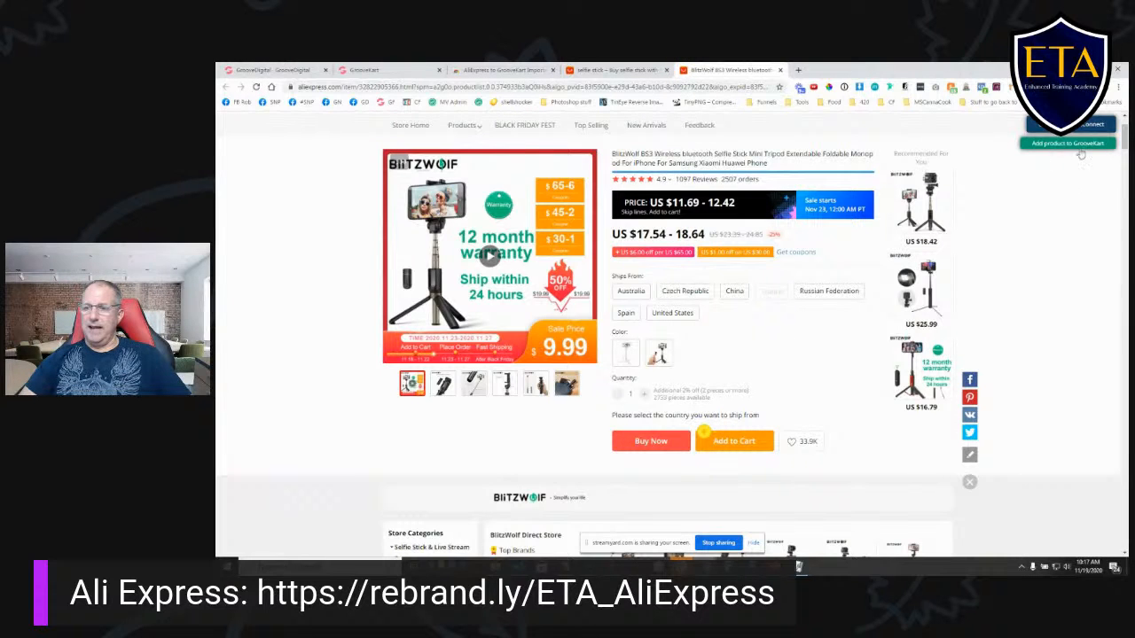
scroll(1009, 286, up, 2)
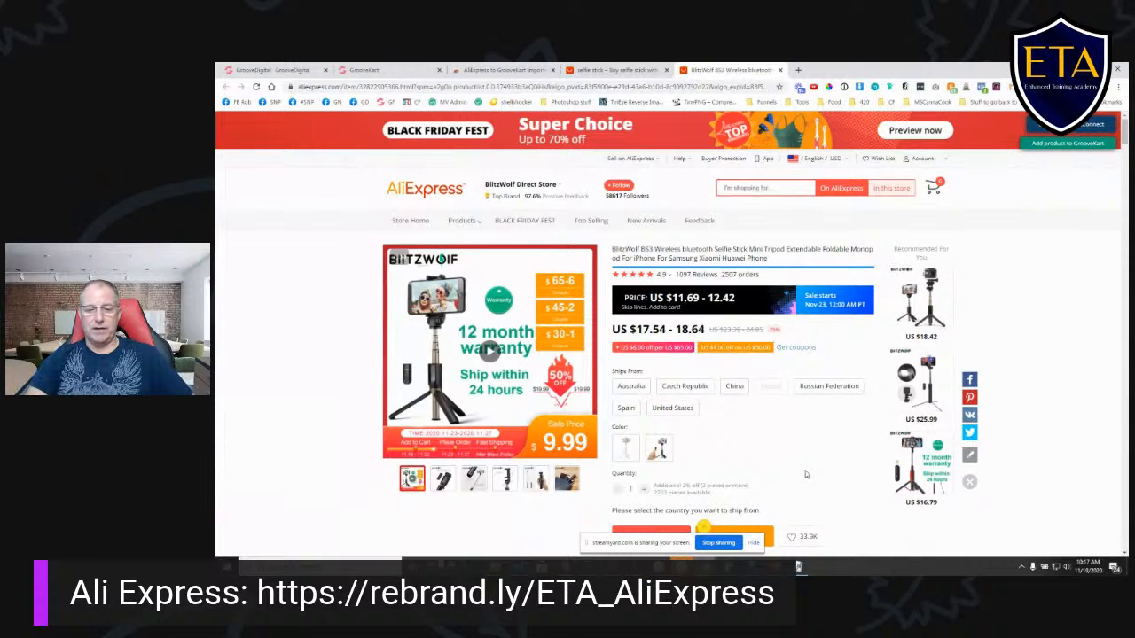
click(662, 413)
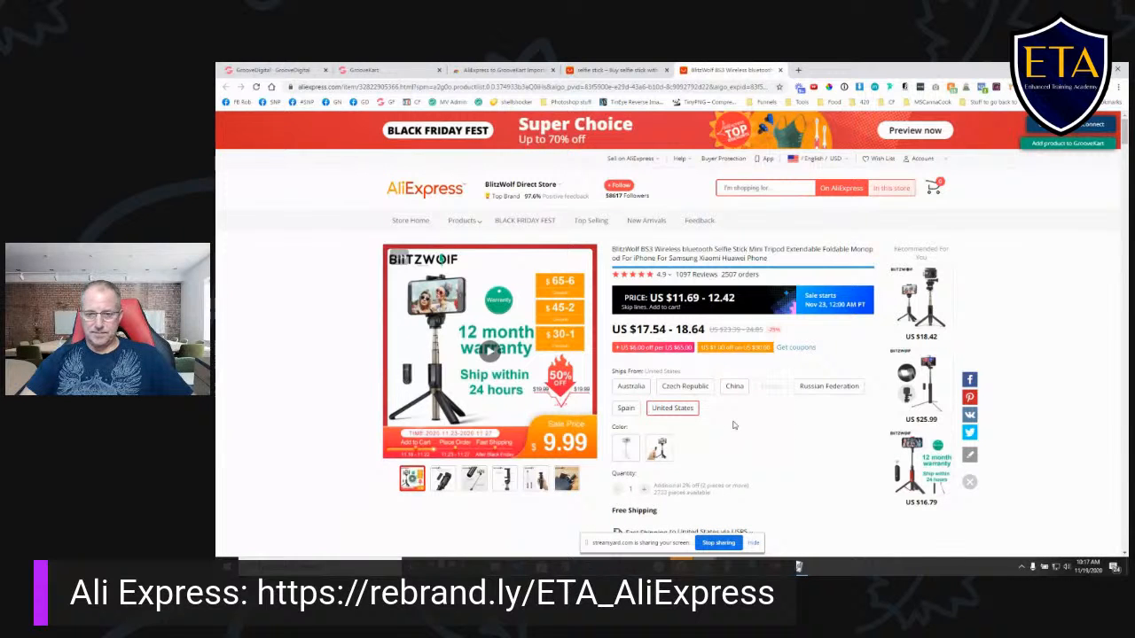
scroll(723, 422, down, 2)
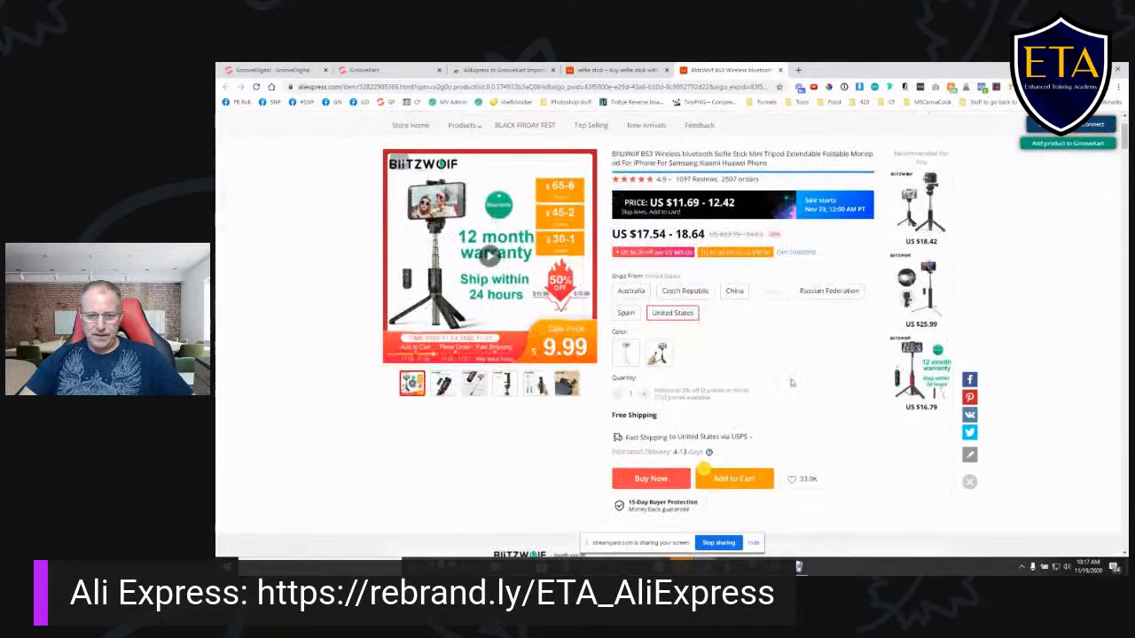
click(658, 353)
click(625, 353)
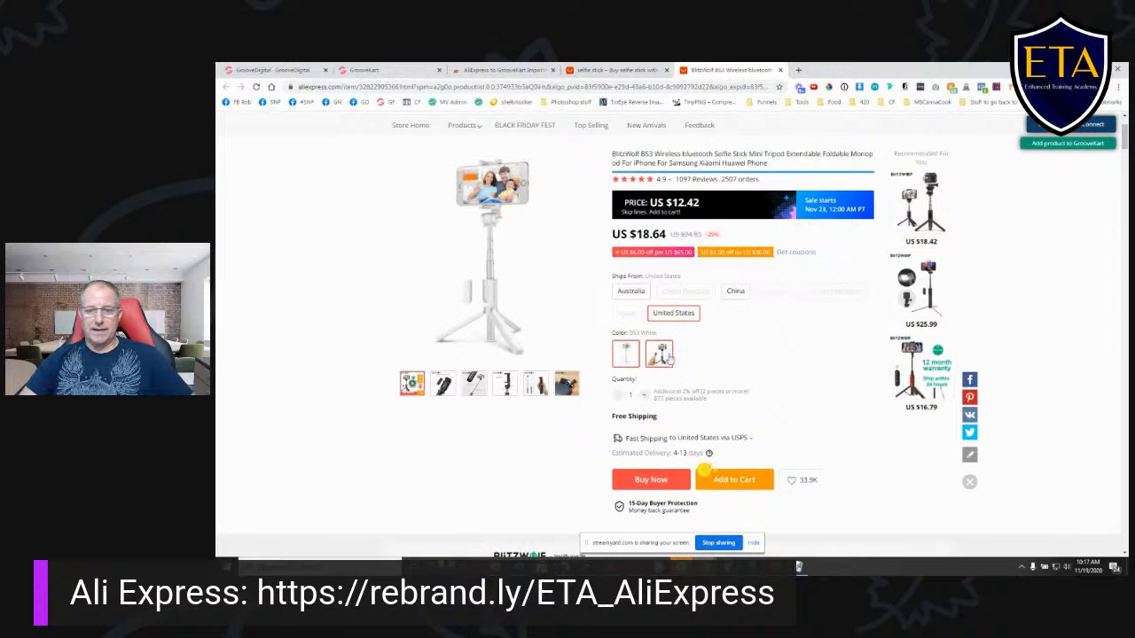
- Compare the BS3 White and BS3 Black variants of the selfie stick, select BS3 Black and check its price
click(667, 356)
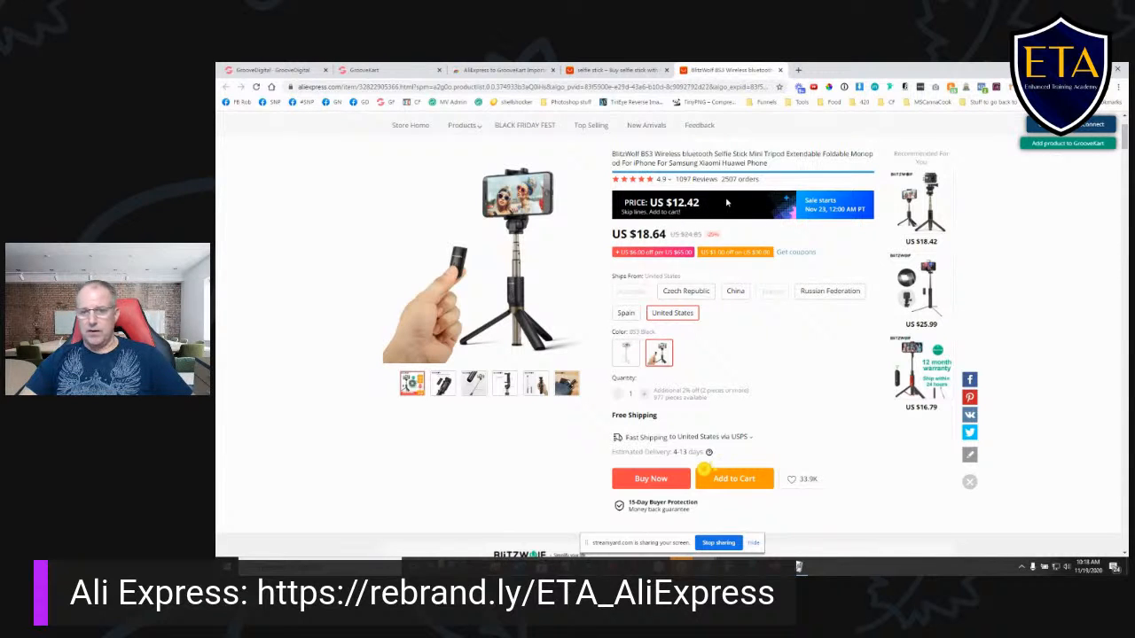
click(625, 353)
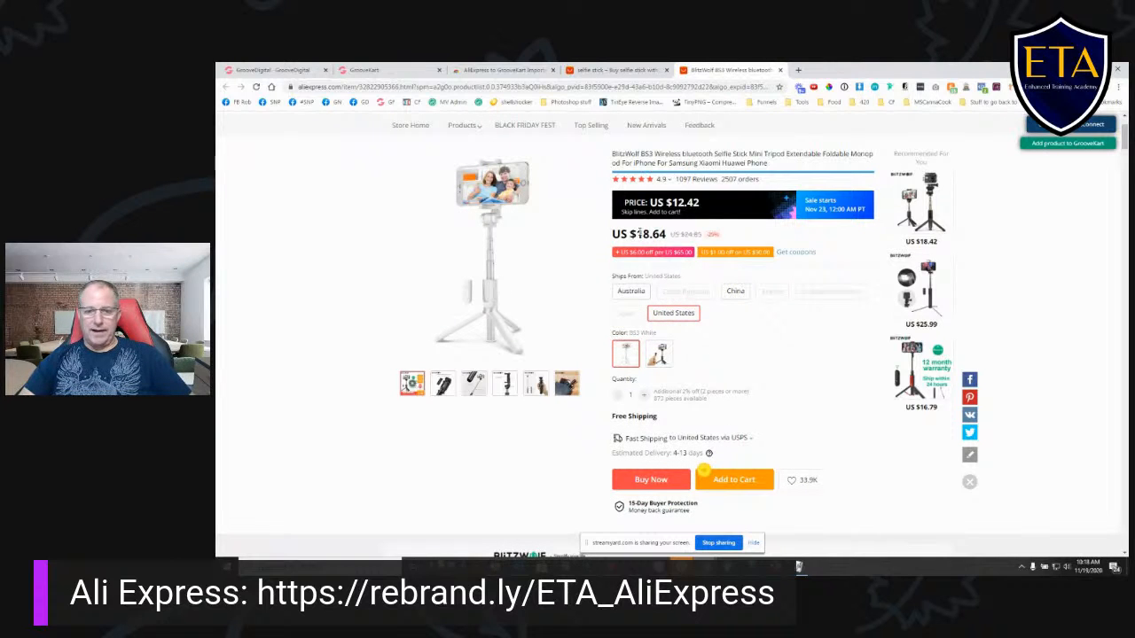
click(656, 360)
click(620, 358)
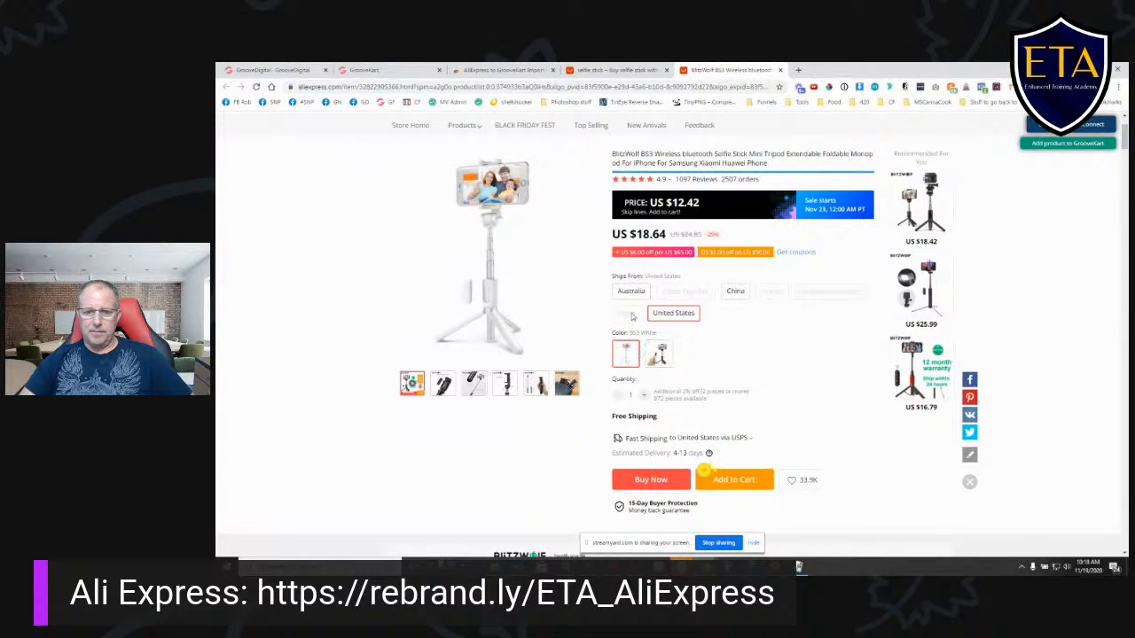
click(660, 356)
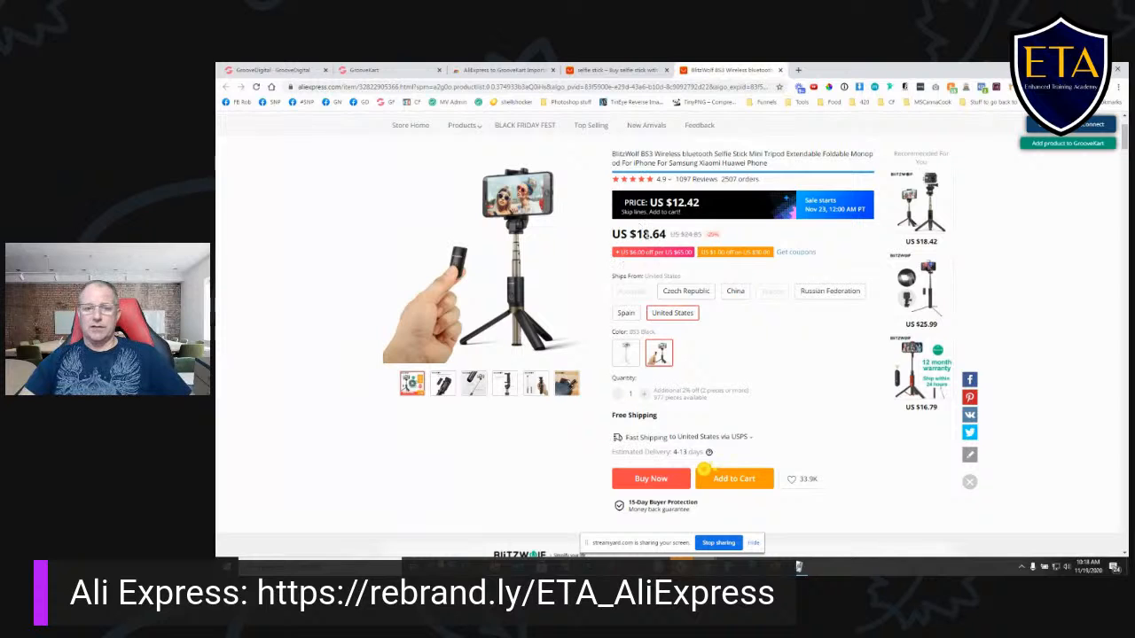
drag(636, 233, 665, 234)
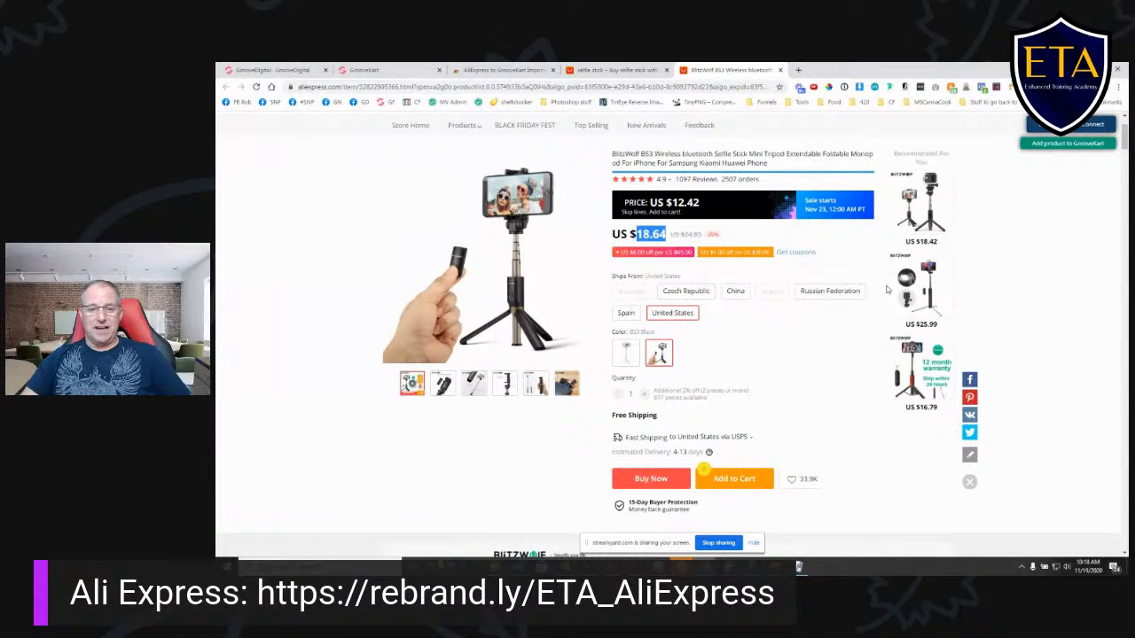
- Start adding the BlitzWolf selfie stick to GrooveKart and set its price to 18.64 in the product details
click(1062, 144)
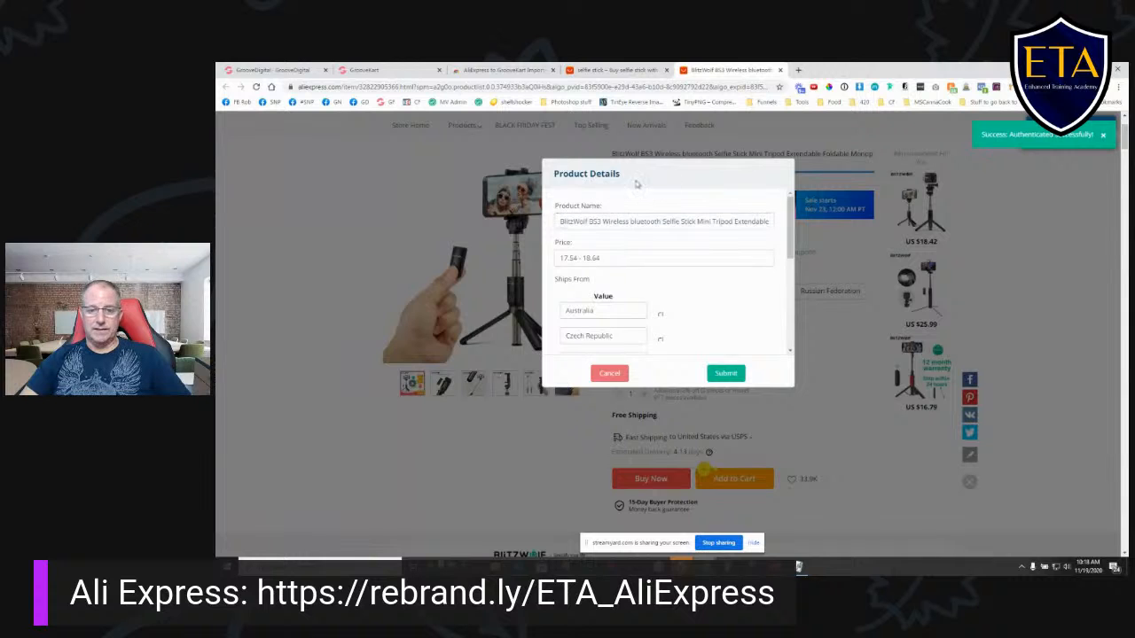
click(571, 222)
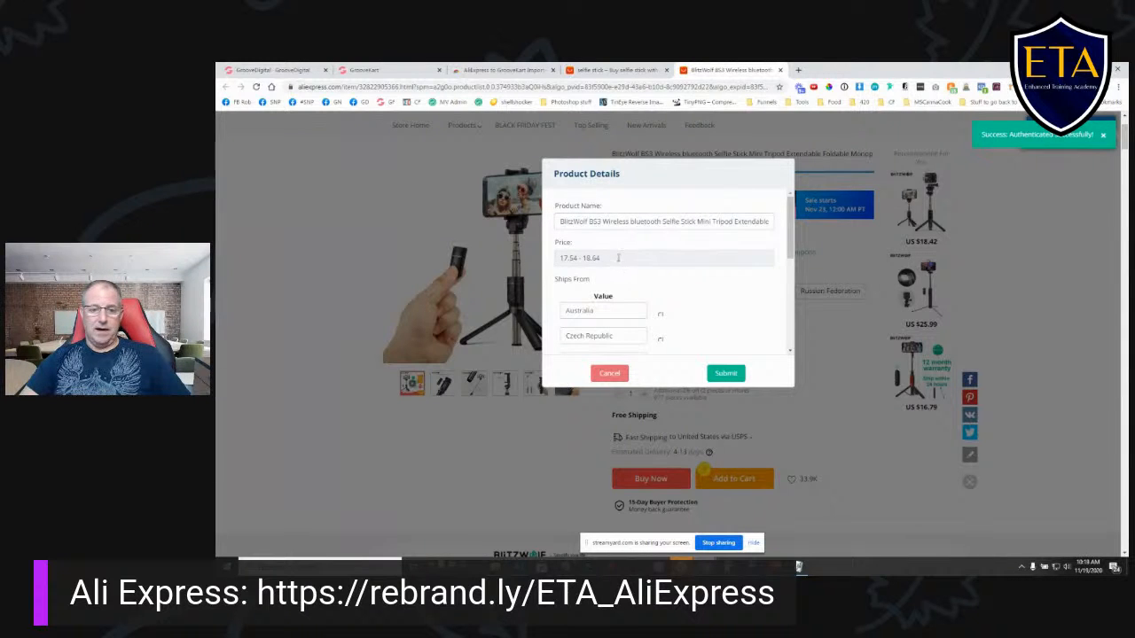
drag(659, 174, 735, 219)
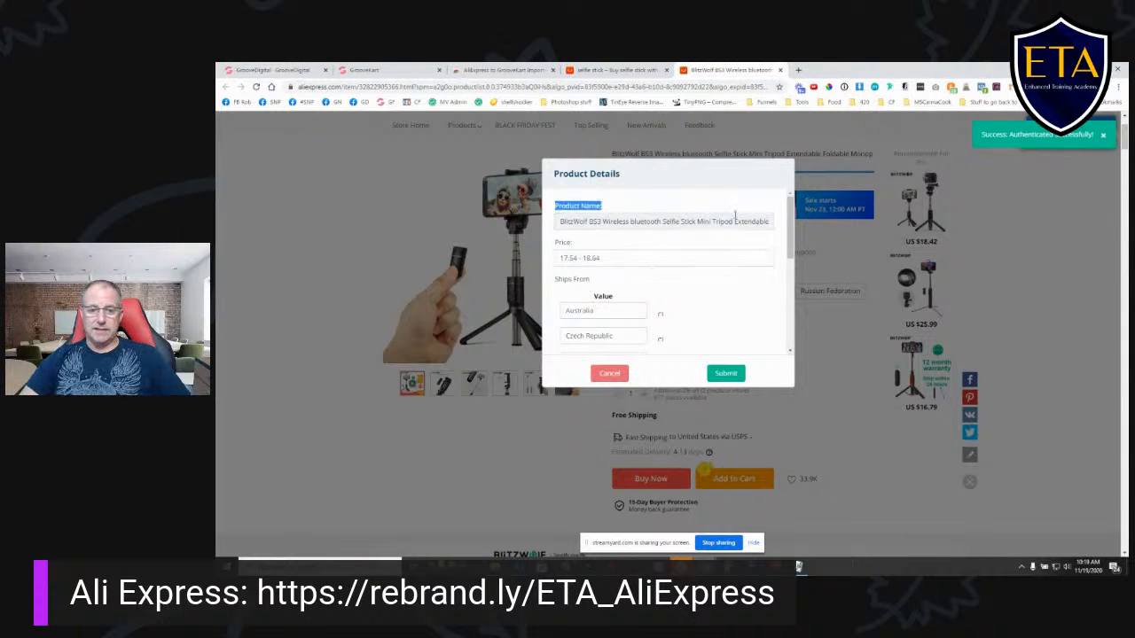
click(601, 258)
drag(582, 259, 540, 191)
key(BackSpace)
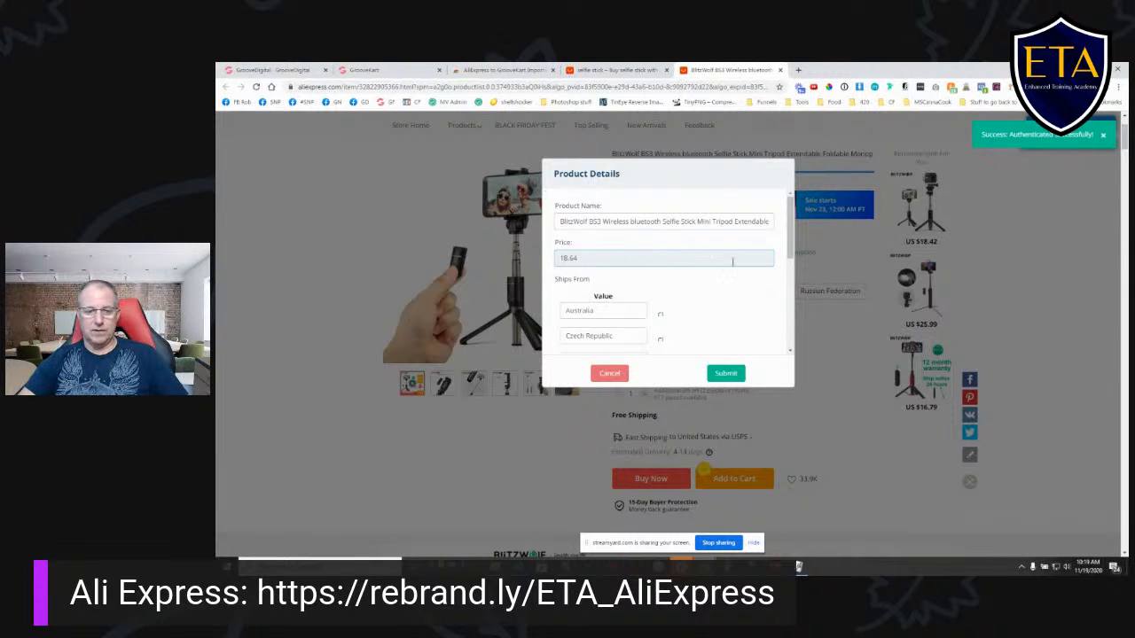
- Remove every ships-from option except United States, keep the BS3 White and BS3 Black colors, and submit the product to GrooveKart
scroll(740, 280, down, 2)
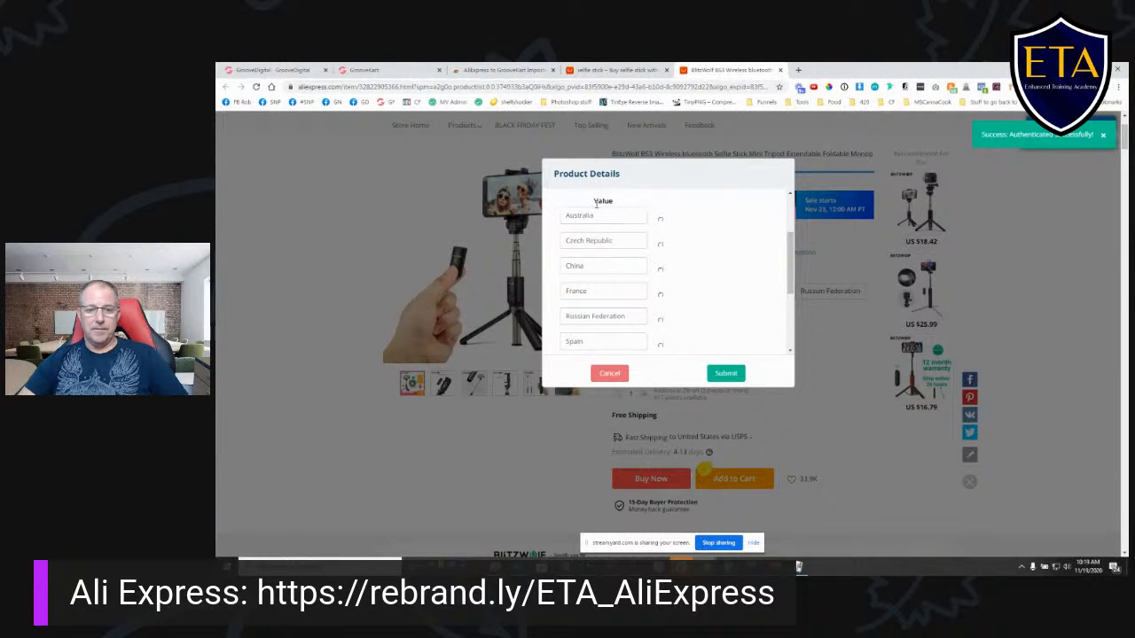
scroll(661, 223, down, 2)
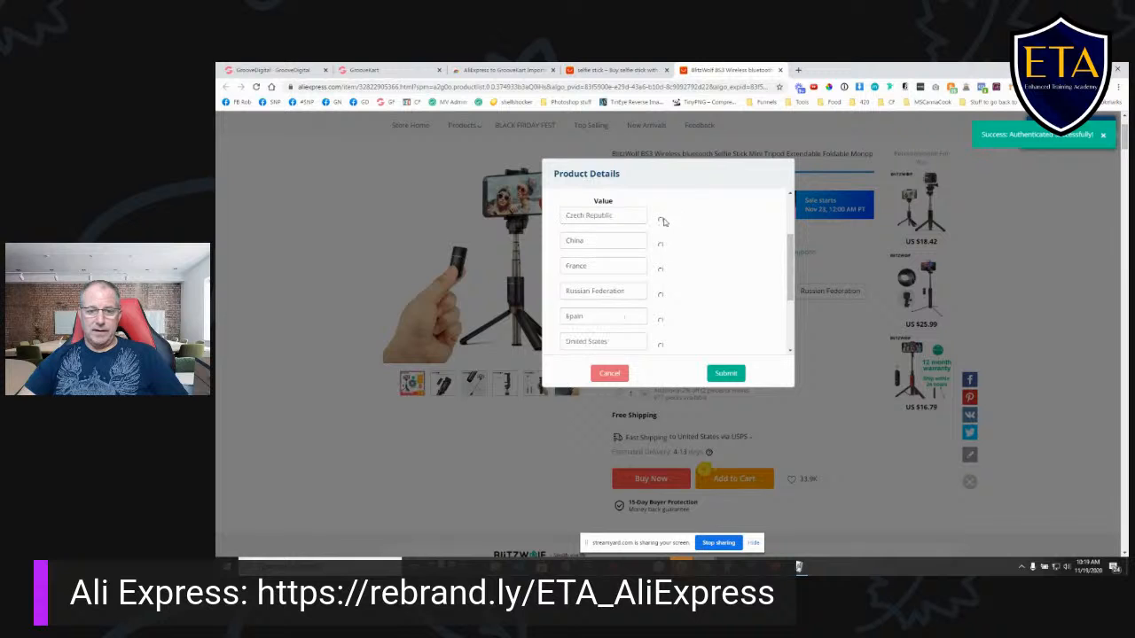
scroll(664, 222, down, 1)
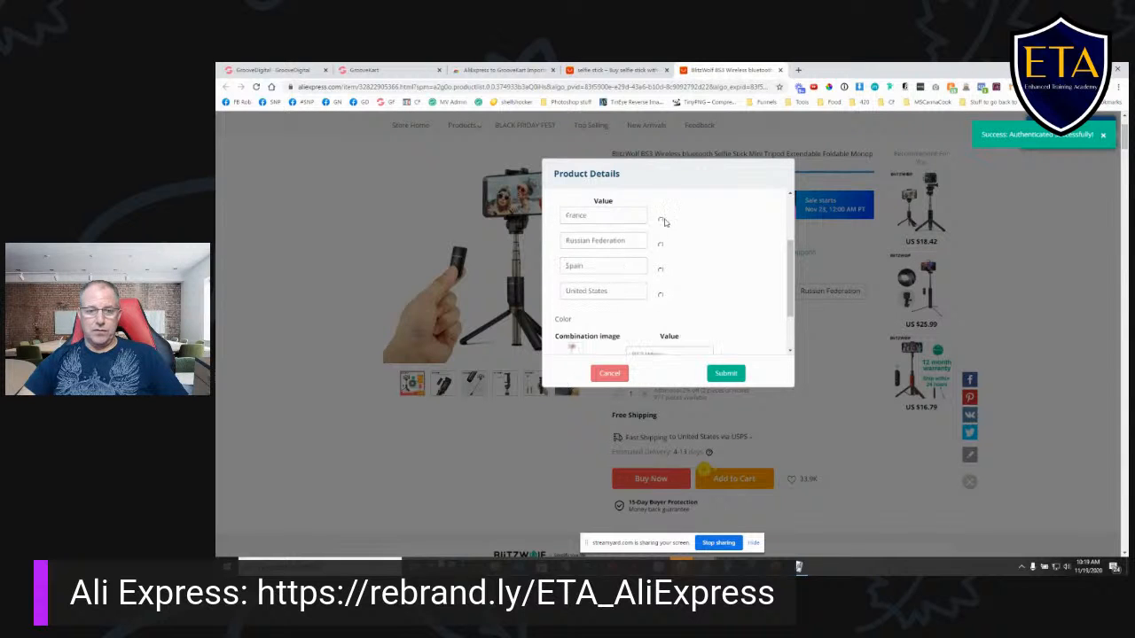
scroll(663, 223, down, 3)
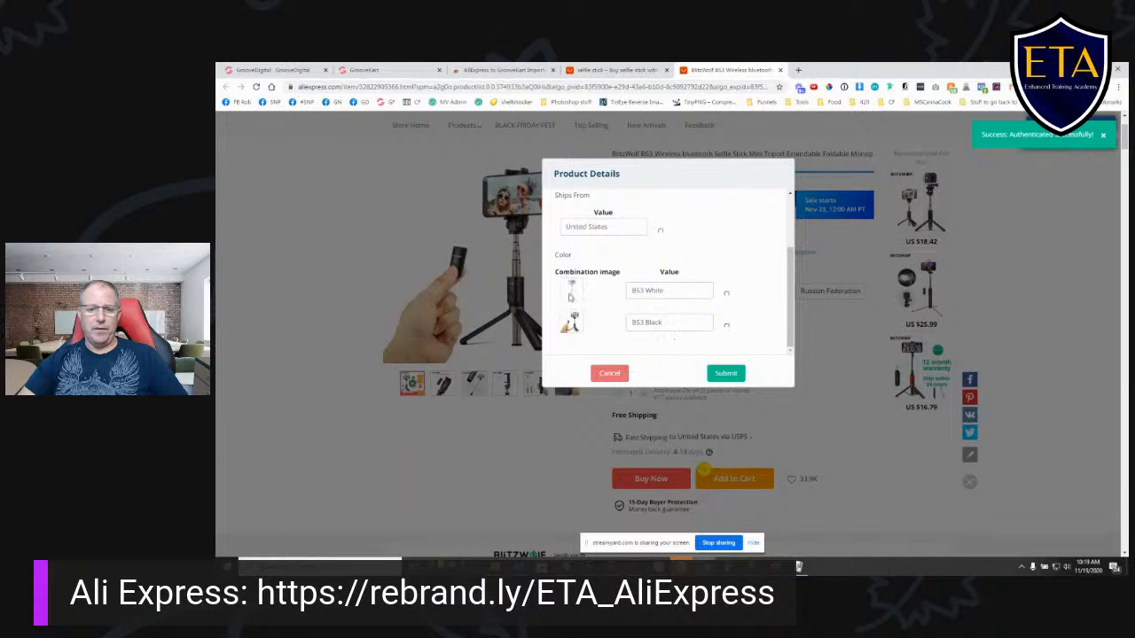
click(723, 374)
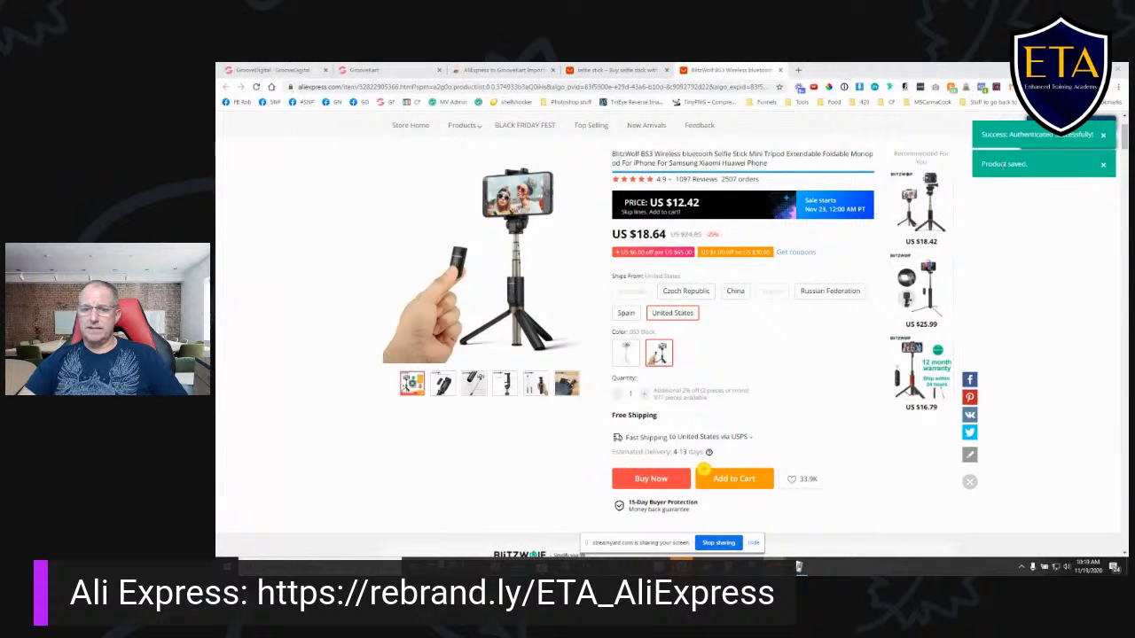
- Check the GrooveKart store's product list for the imported selfie stick and reopen the GK Ali-Connect page
scroll(1038, 346, up, 1)
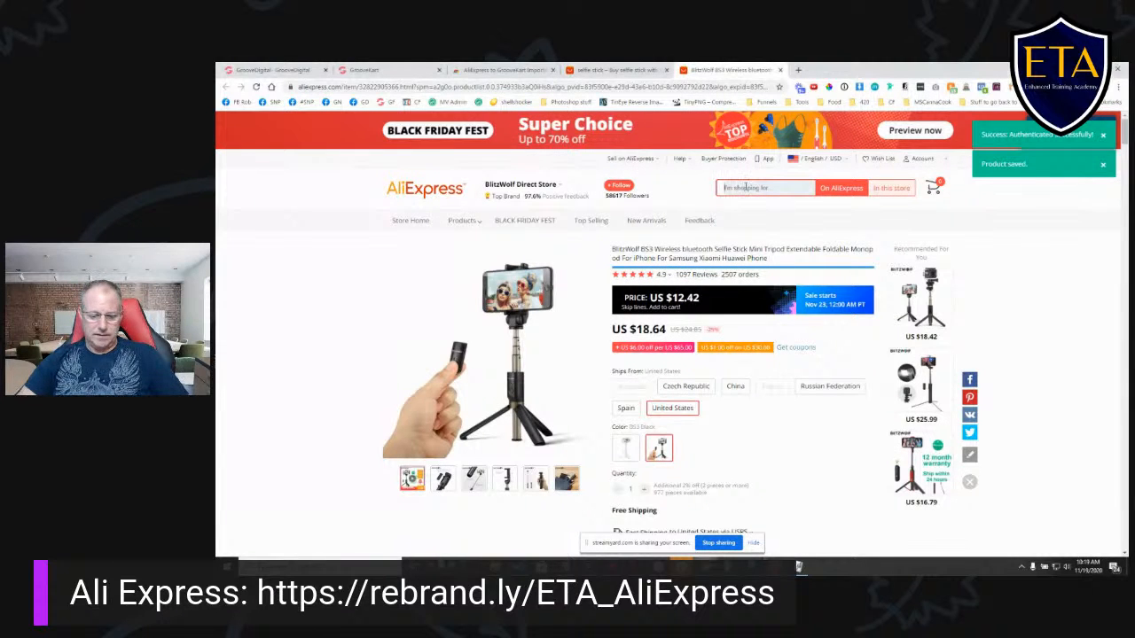
click(373, 70)
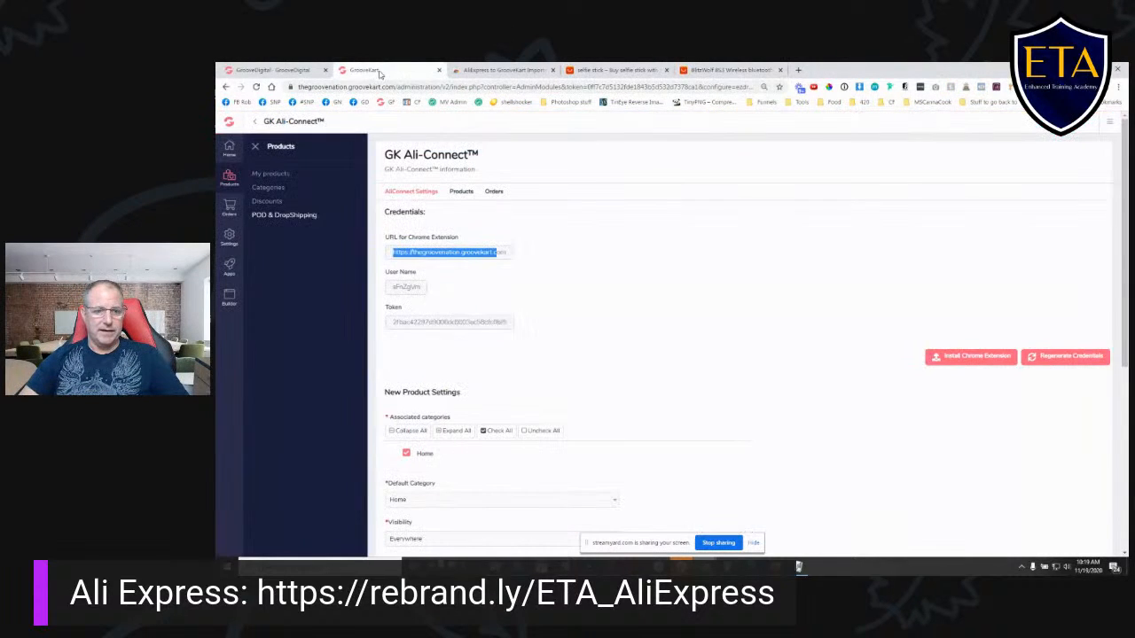
click(272, 174)
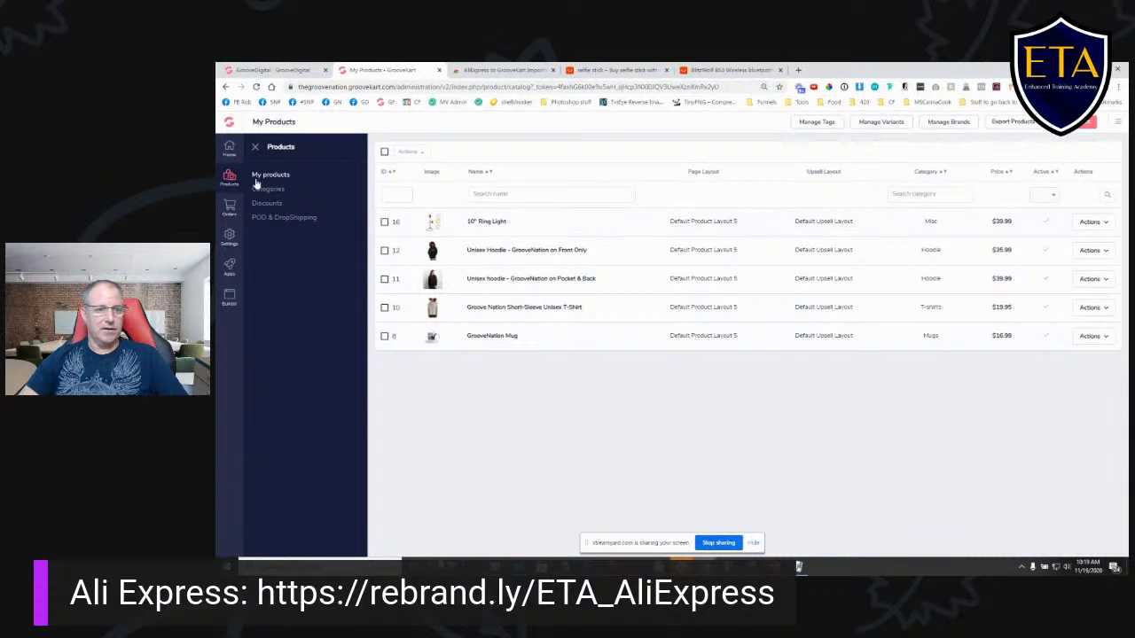
click(276, 219)
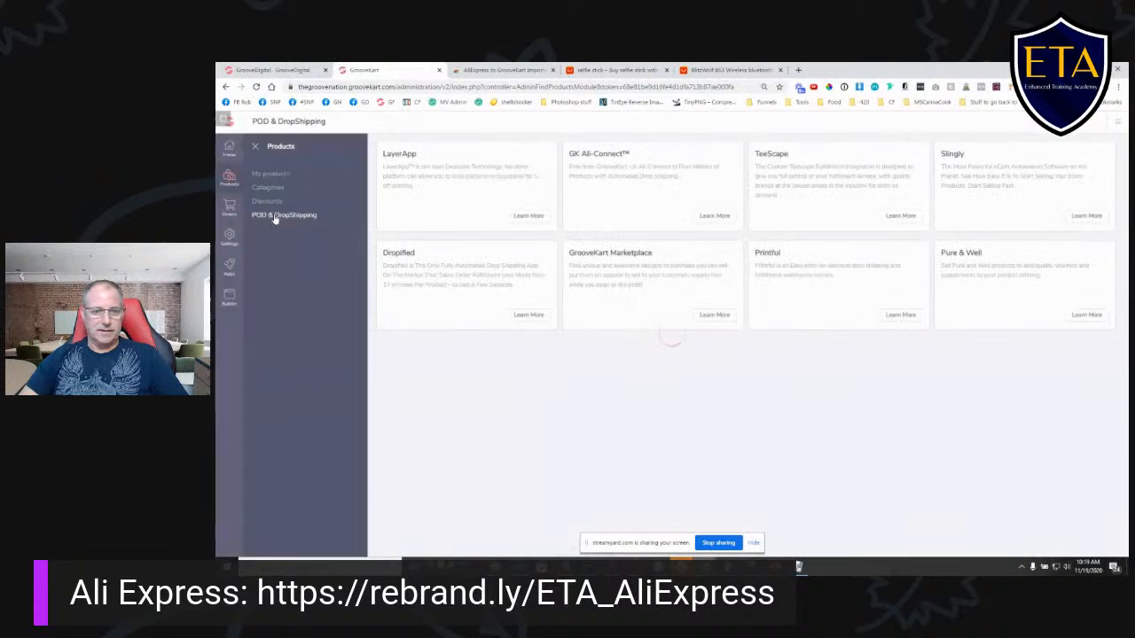
click(716, 216)
click(761, 261)
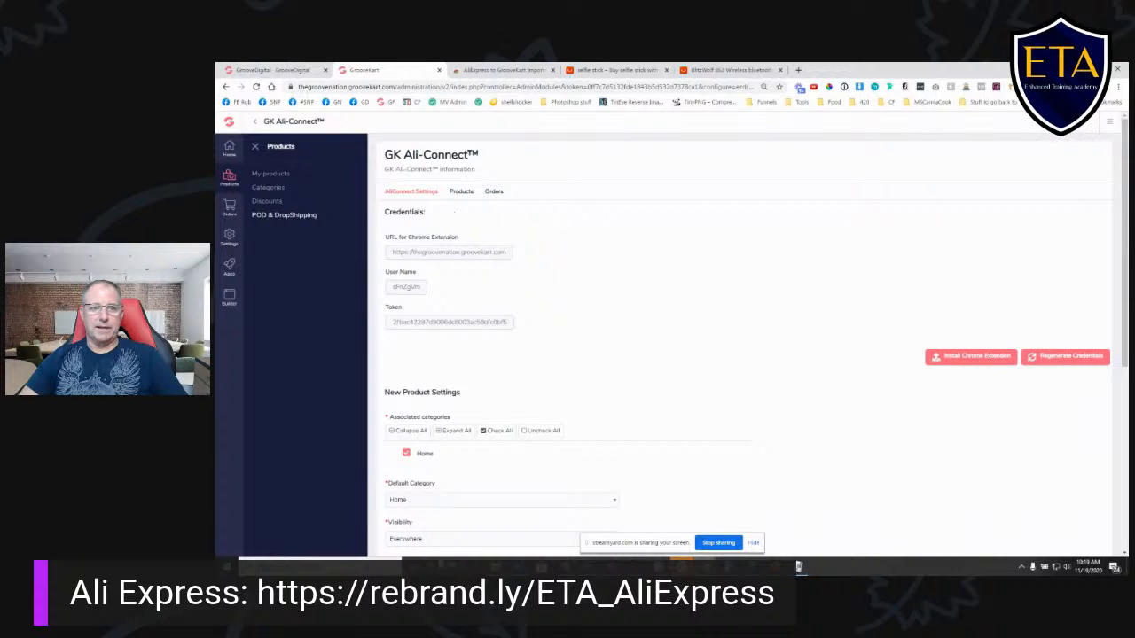
- Search AliExpress for "greenscreen" and filter the results to free shipping and items shipping from the United States
click(723, 70)
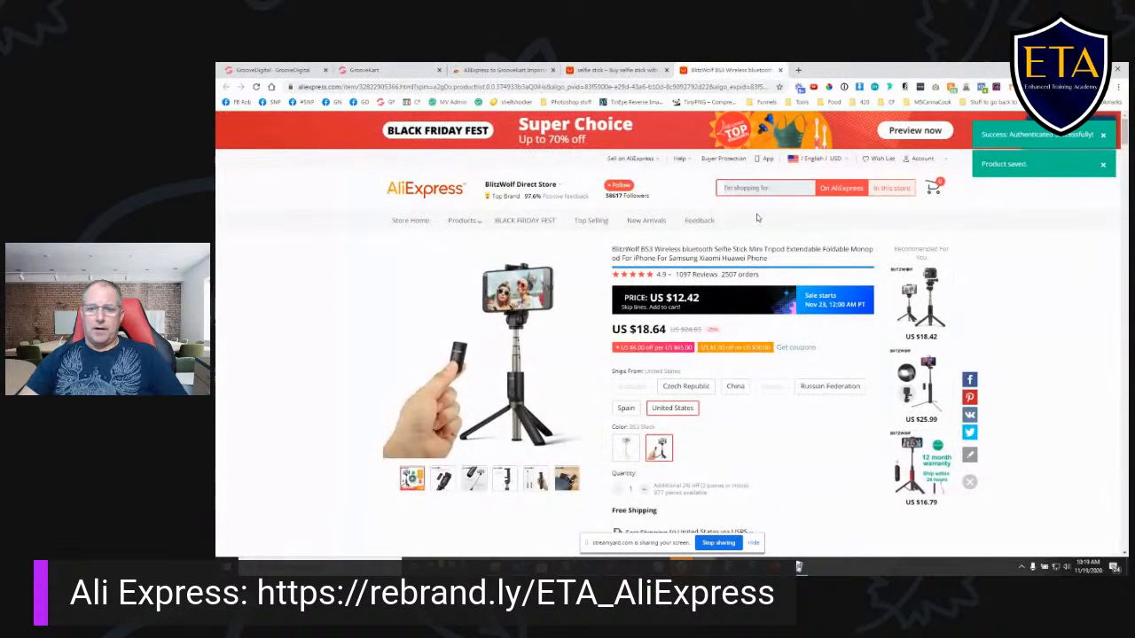
click(746, 188)
text(gree)
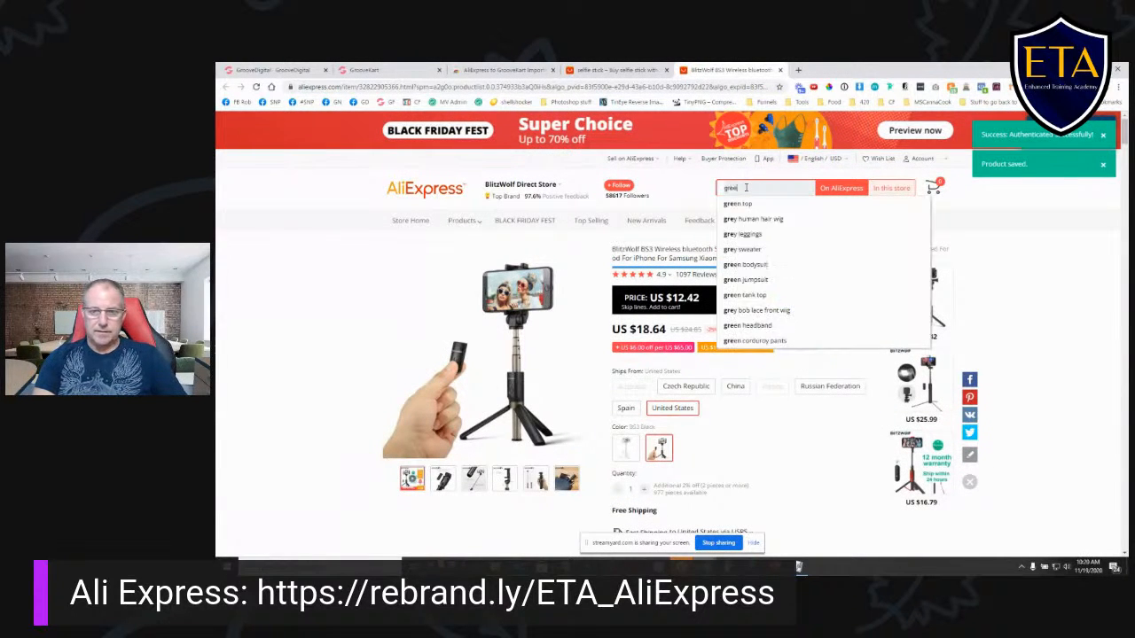
text(nocreen)
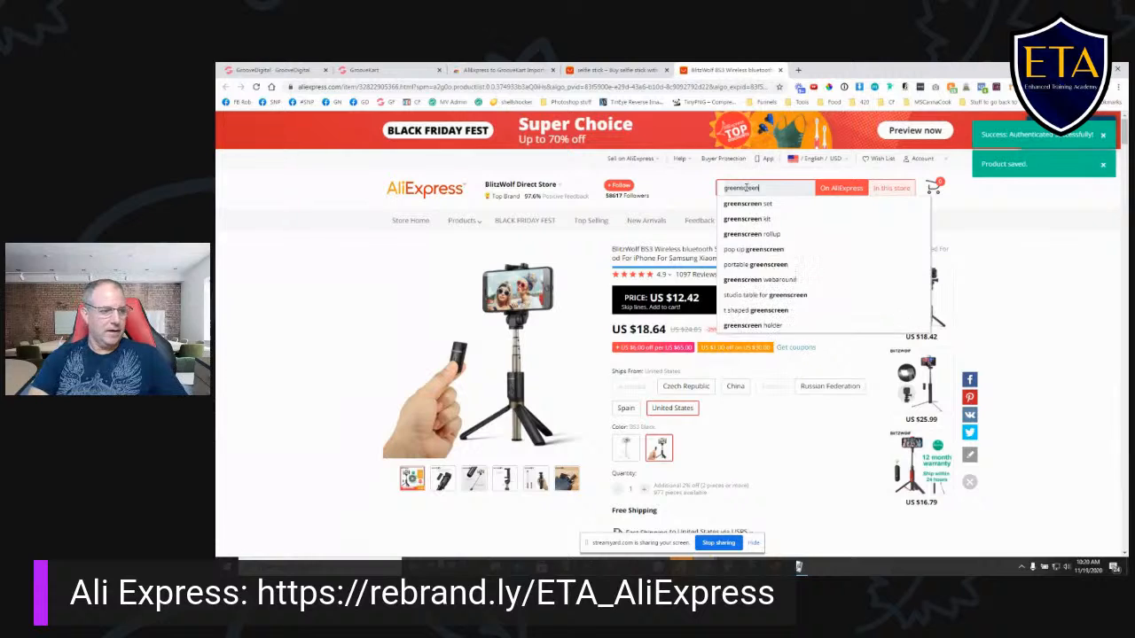
key(Return)
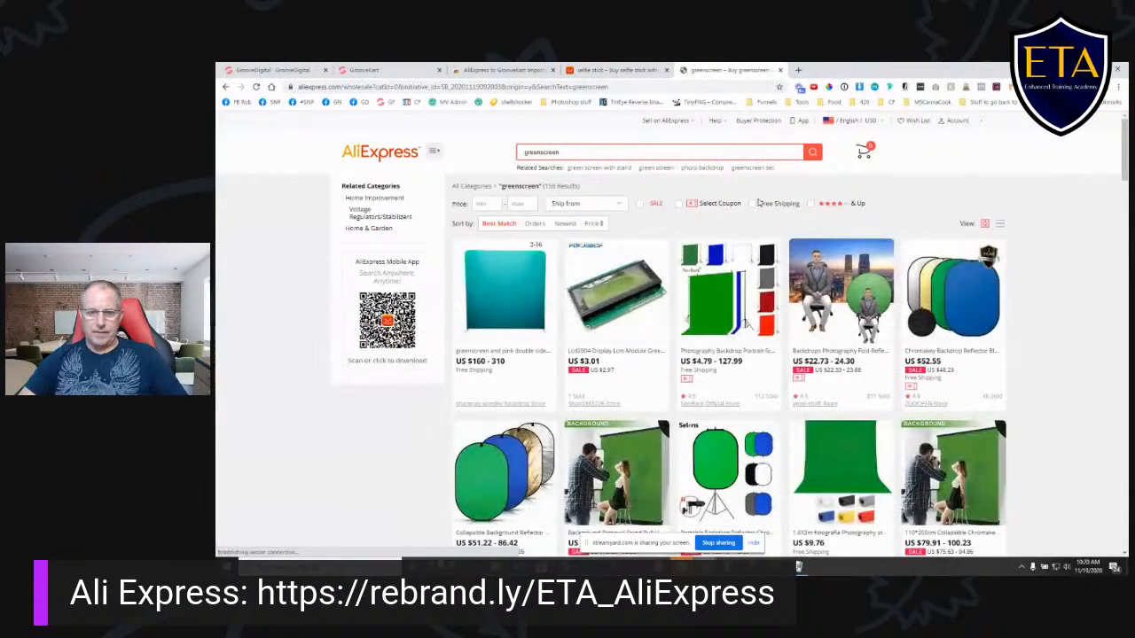
click(752, 204)
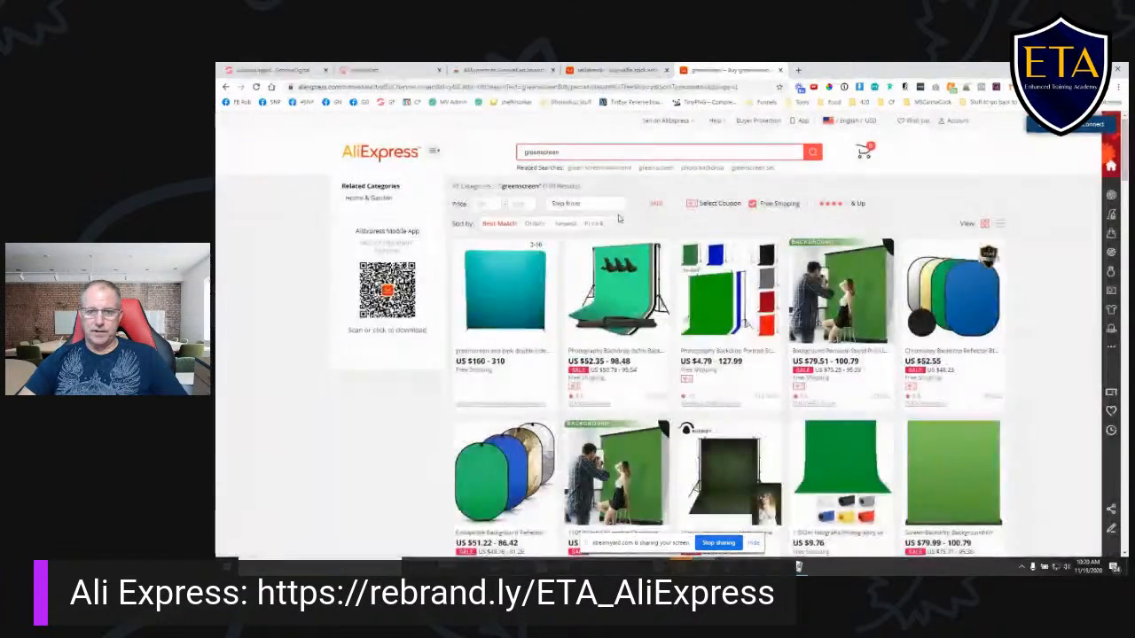
click(585, 204)
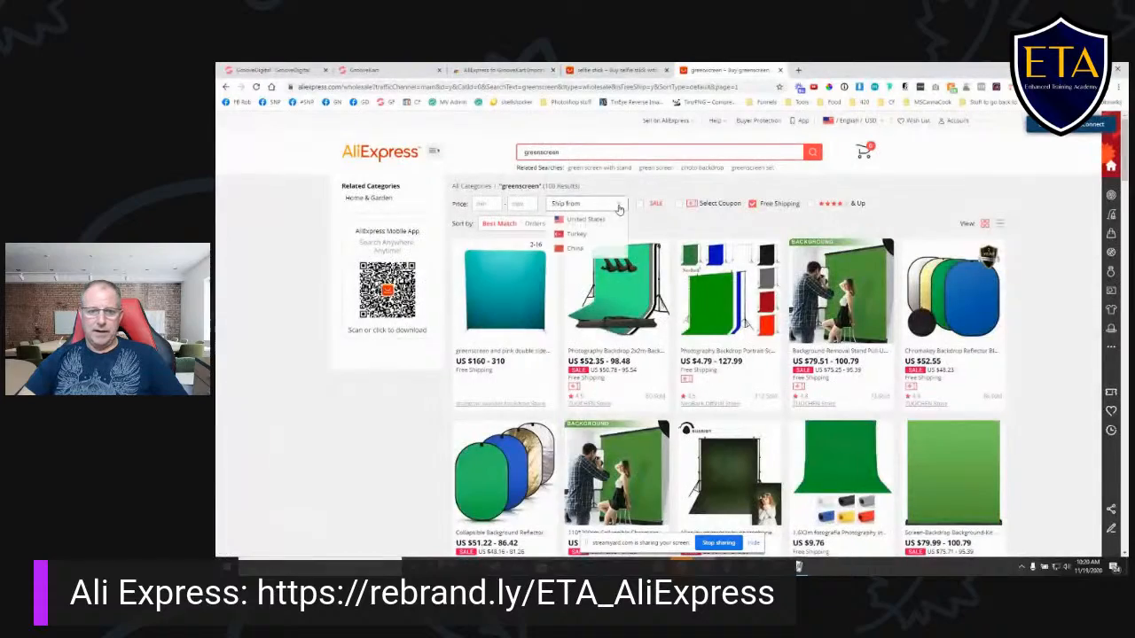
click(589, 222)
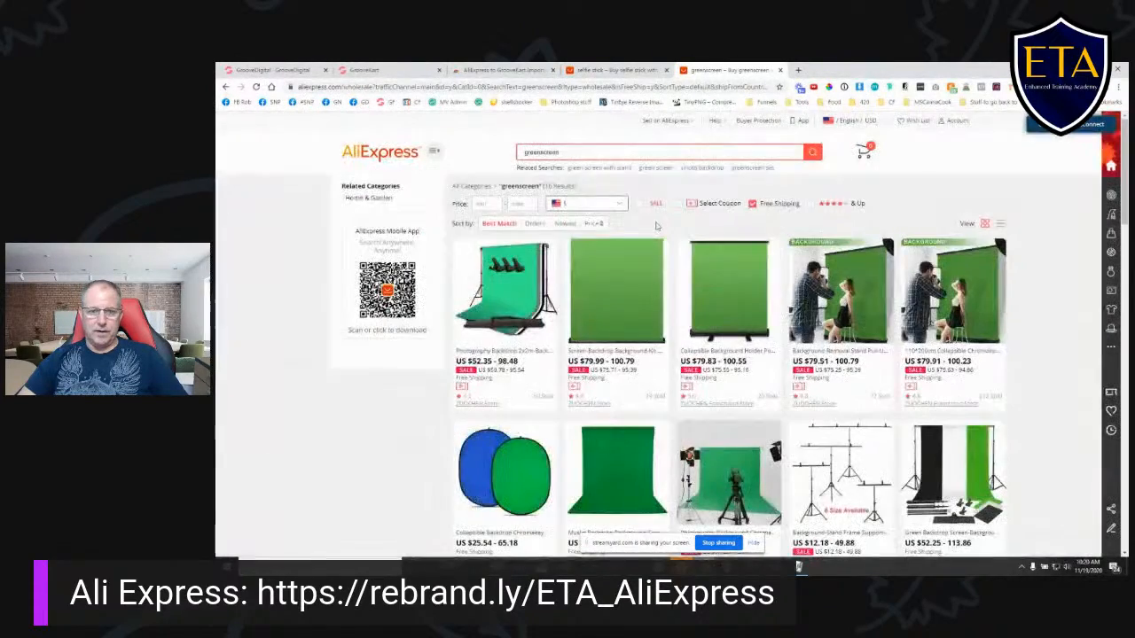
- Browse the filtered green screens, open the 110*200cm collapsible chromakey background, and switch to the recommended ZUOCHEN Photo Studio Backdrop kit
scroll(673, 217, down, 3)
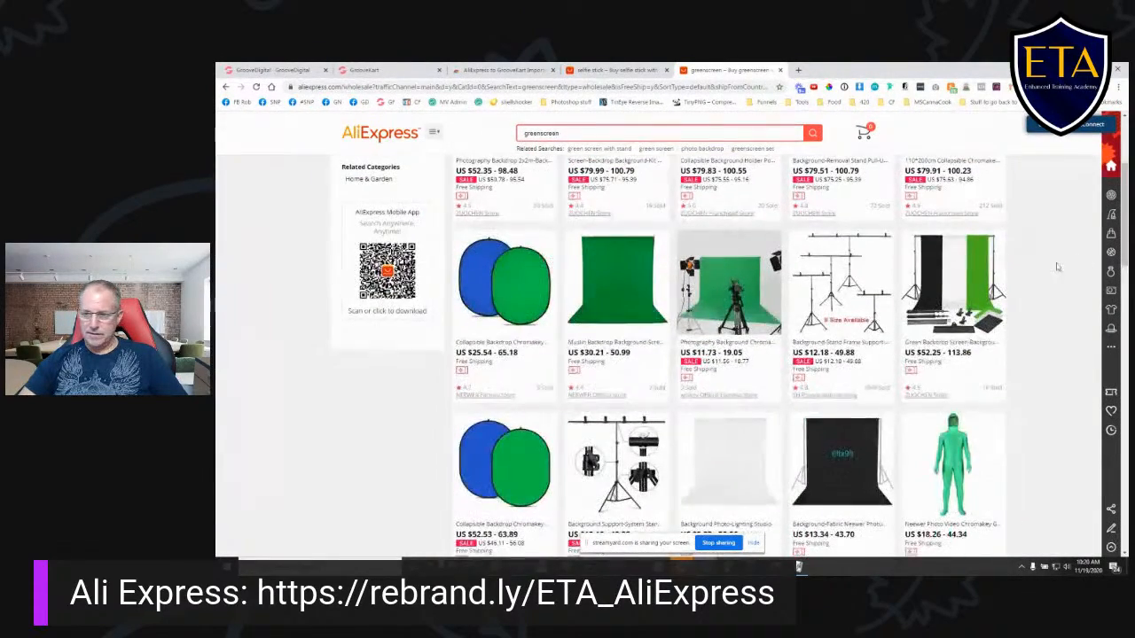
scroll(757, 244, down, 3)
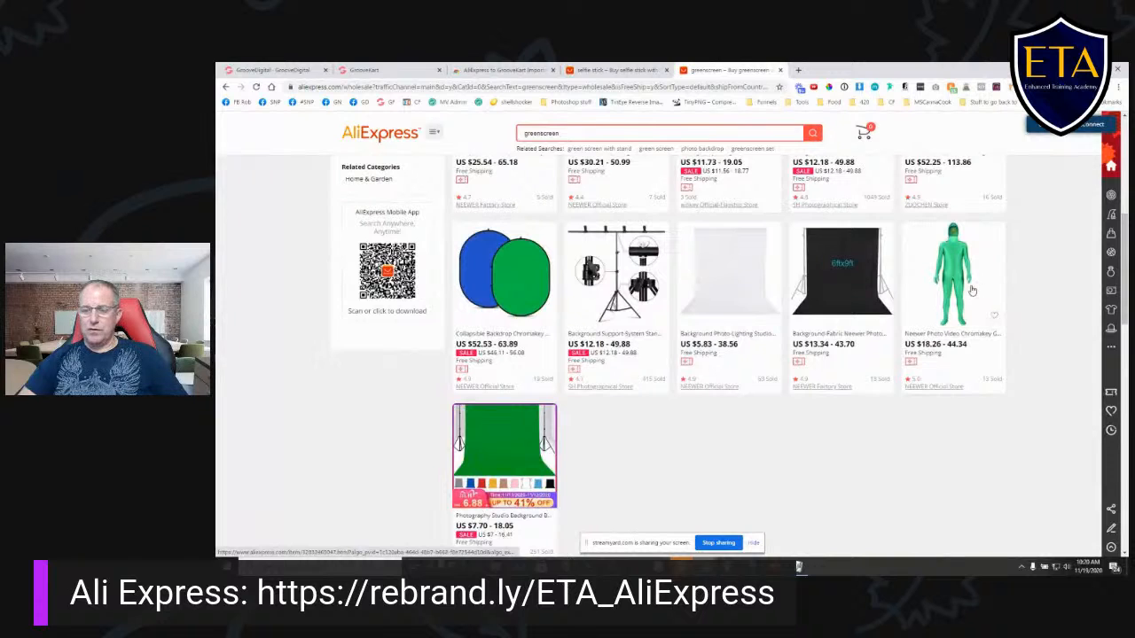
scroll(694, 316, down, 1)
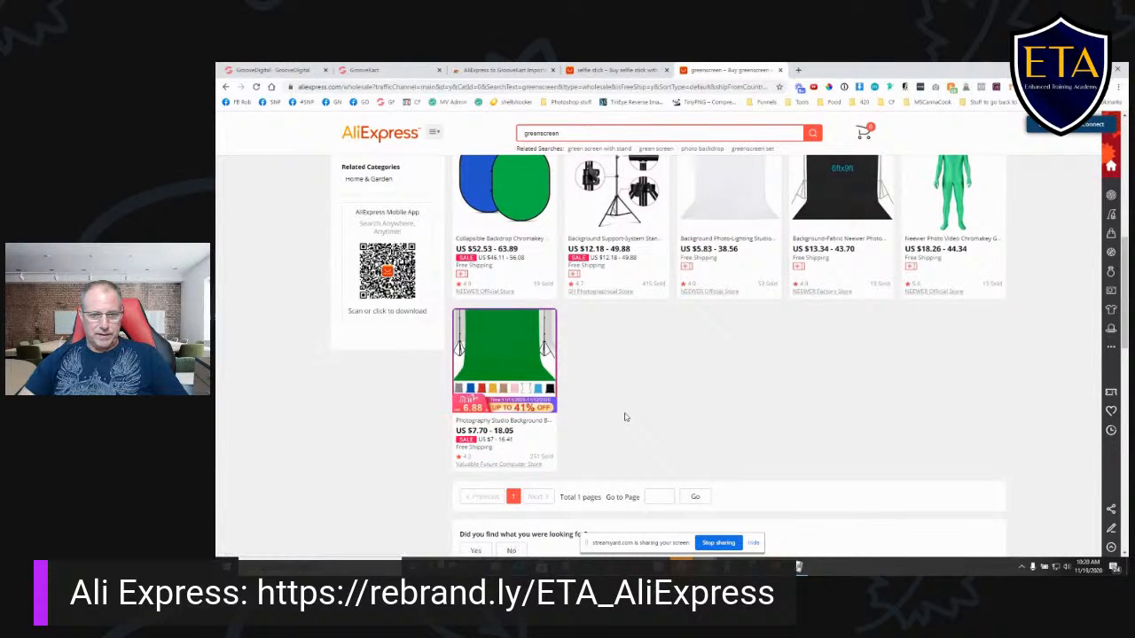
scroll(625, 418, up, 3)
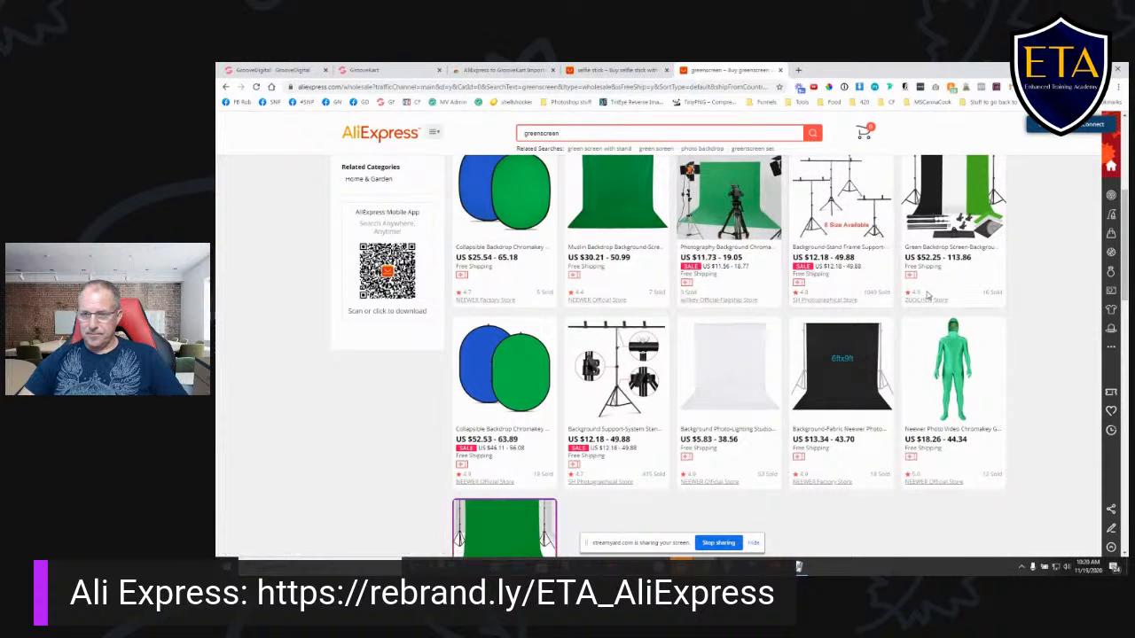
scroll(882, 293, up, 2)
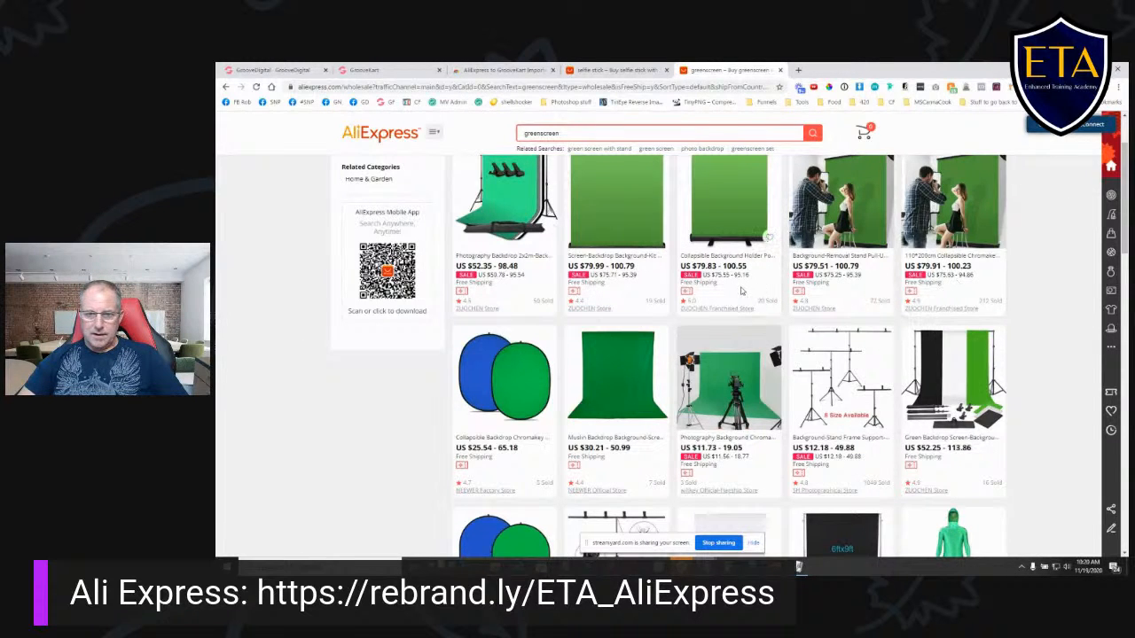
scroll(745, 292, down, 2)
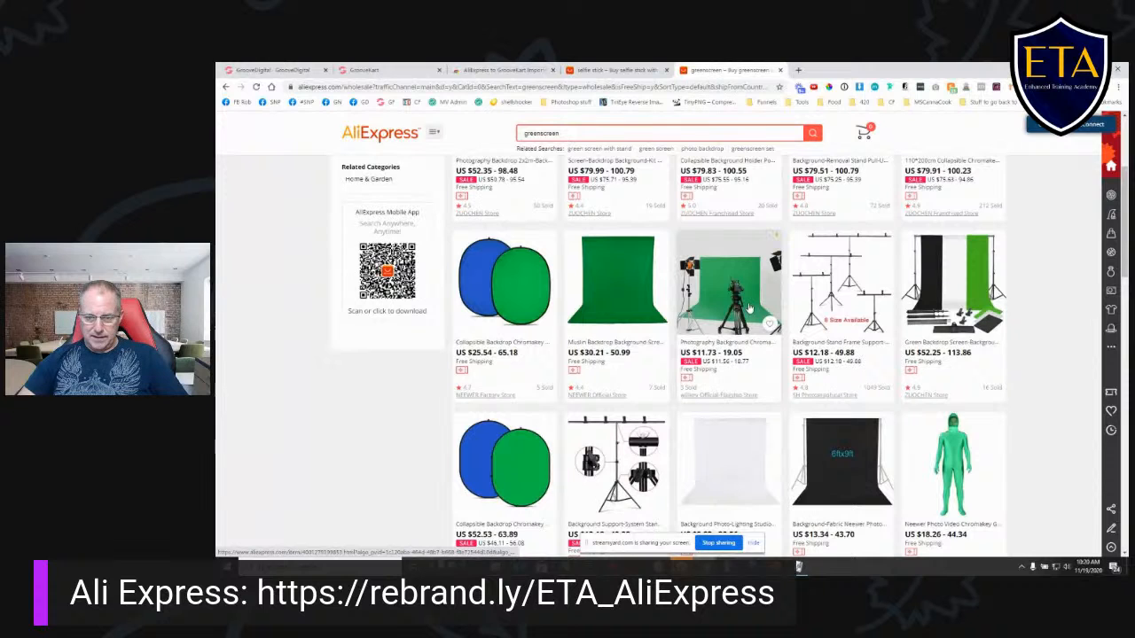
scroll(749, 306, down, 5)
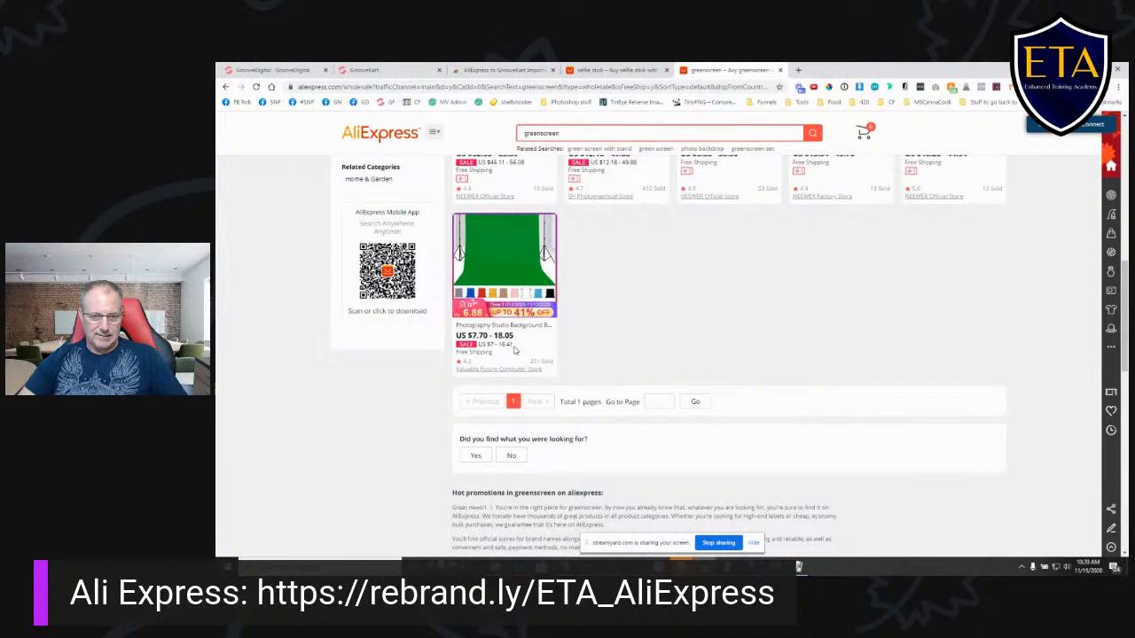
scroll(612, 321, up, 5)
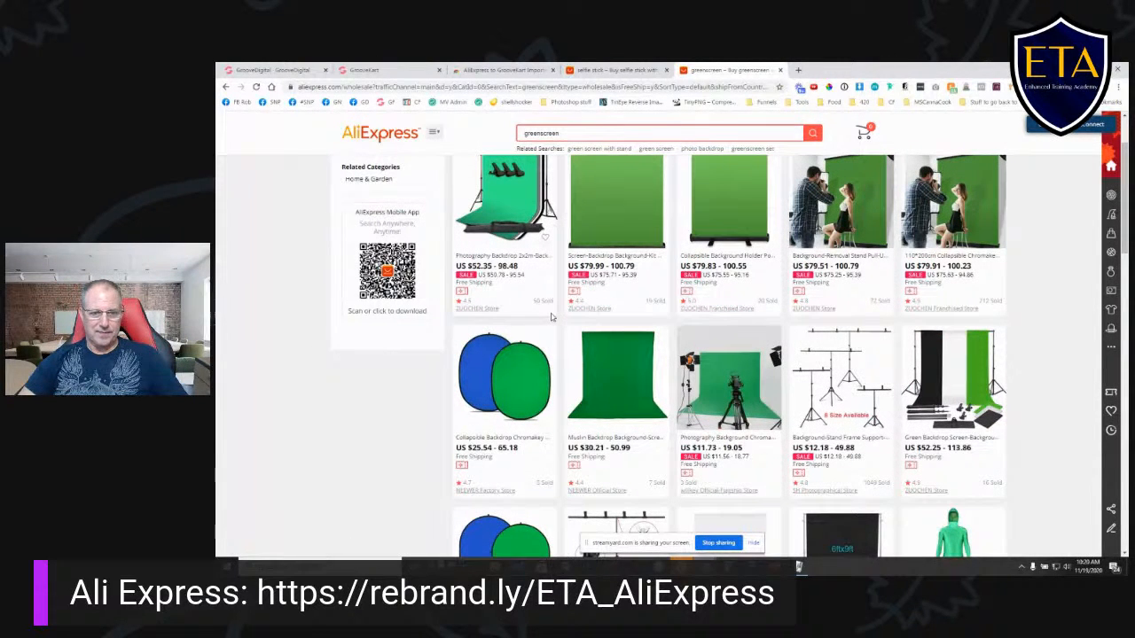
click(727, 217)
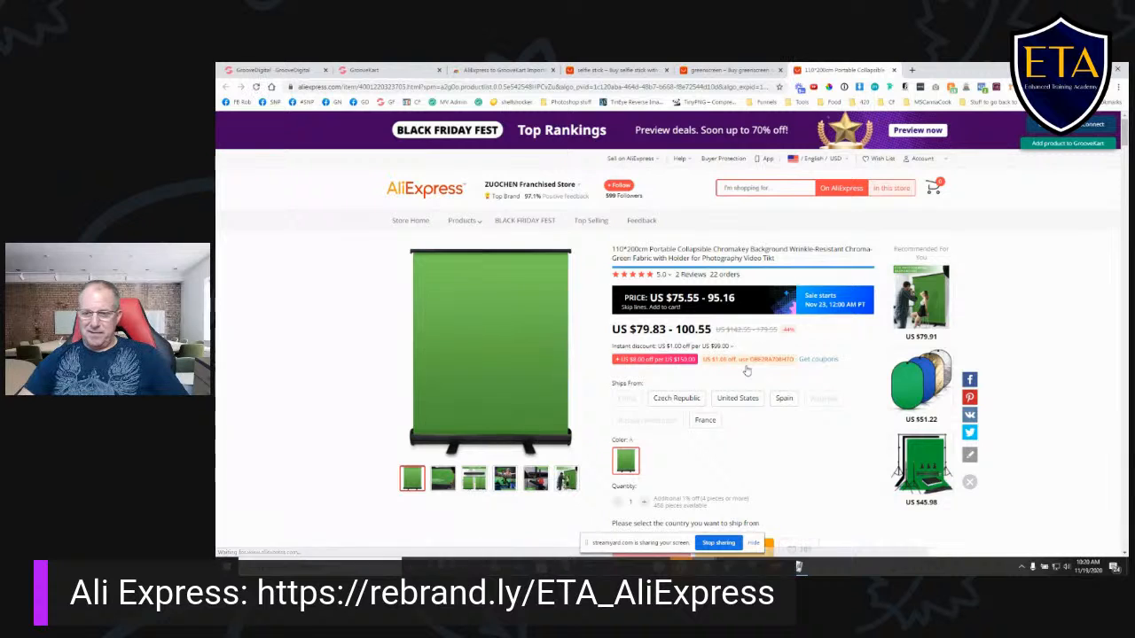
click(910, 470)
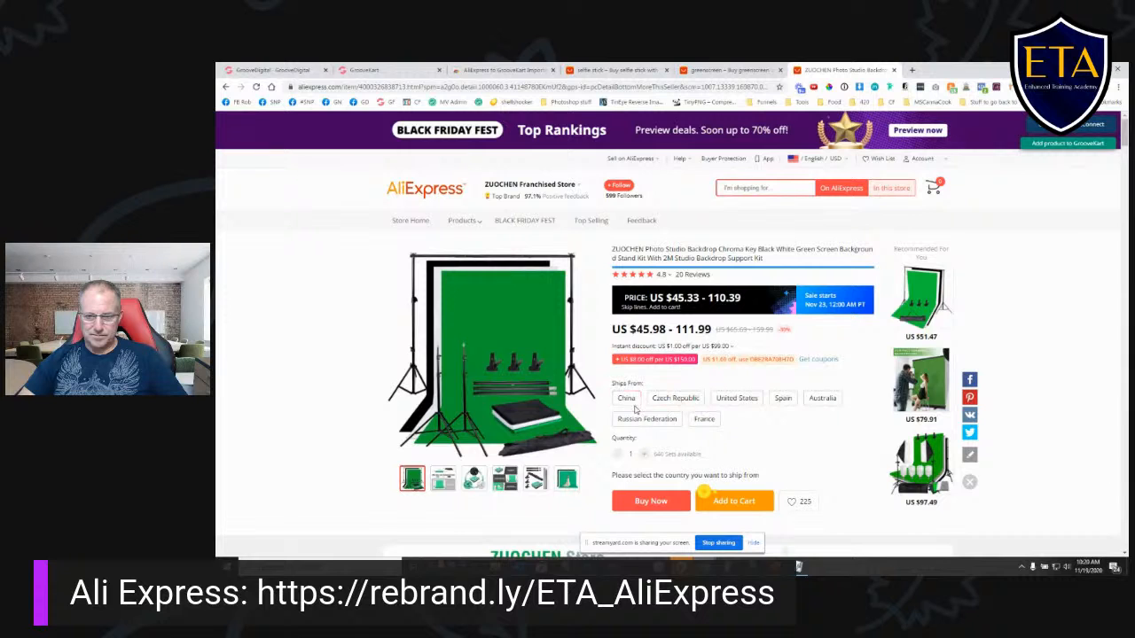
- Choose United States as the ships-from country for the ZUOCHEN backdrop kit and read through its customer reviews
click(747, 402)
scroll(747, 404, down, 1)
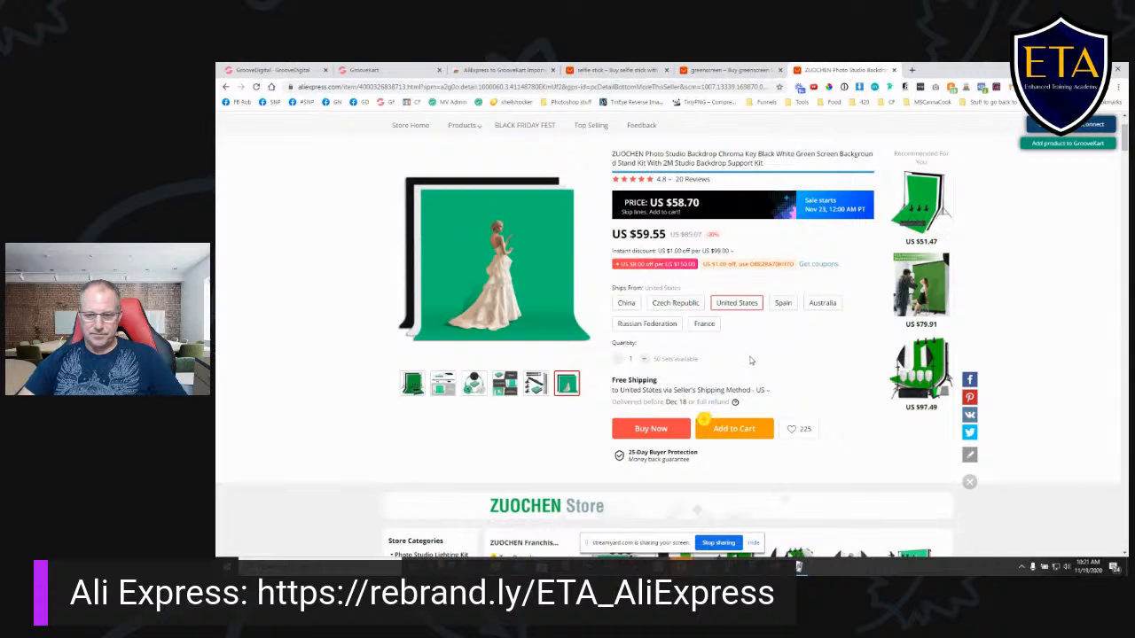
scroll(751, 360, down, 2)
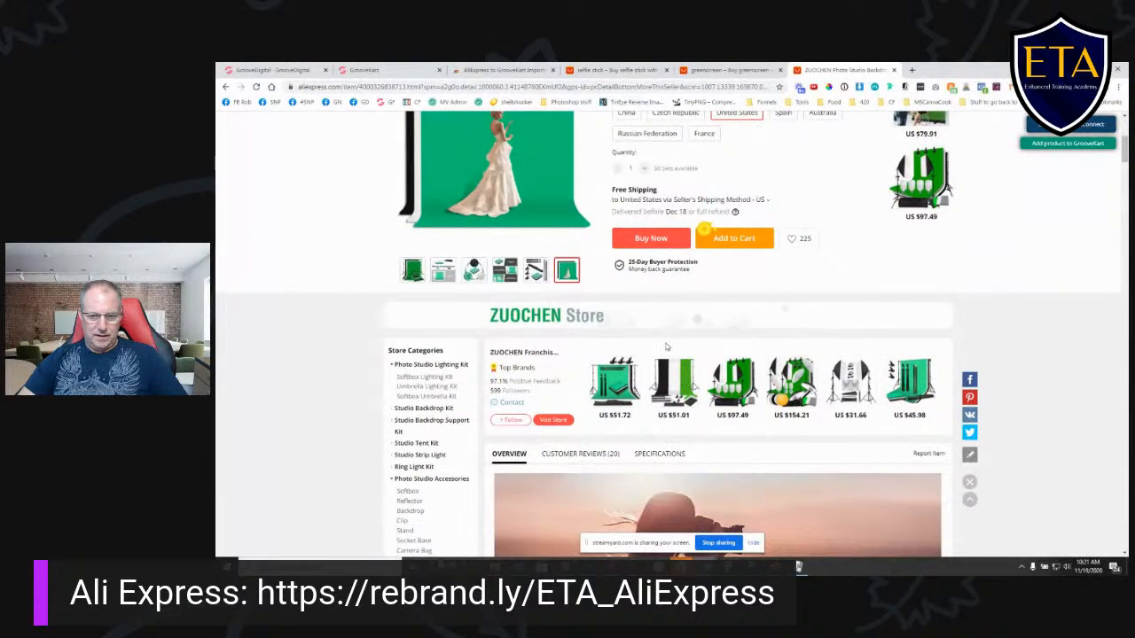
scroll(667, 346, down, 2)
click(575, 266)
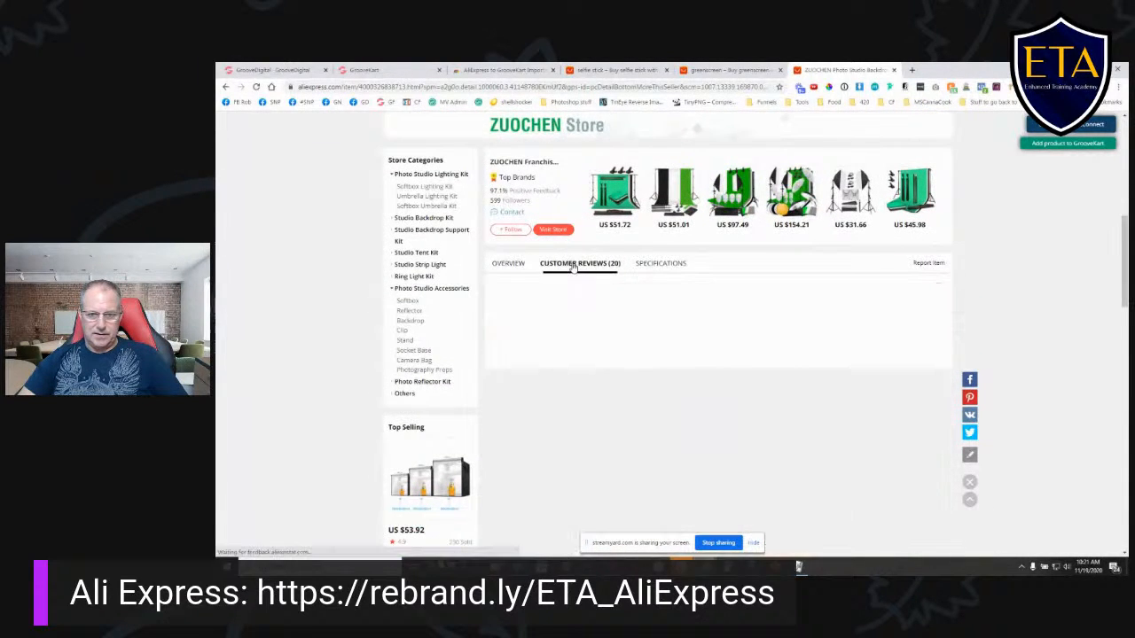
scroll(604, 294, down, 2)
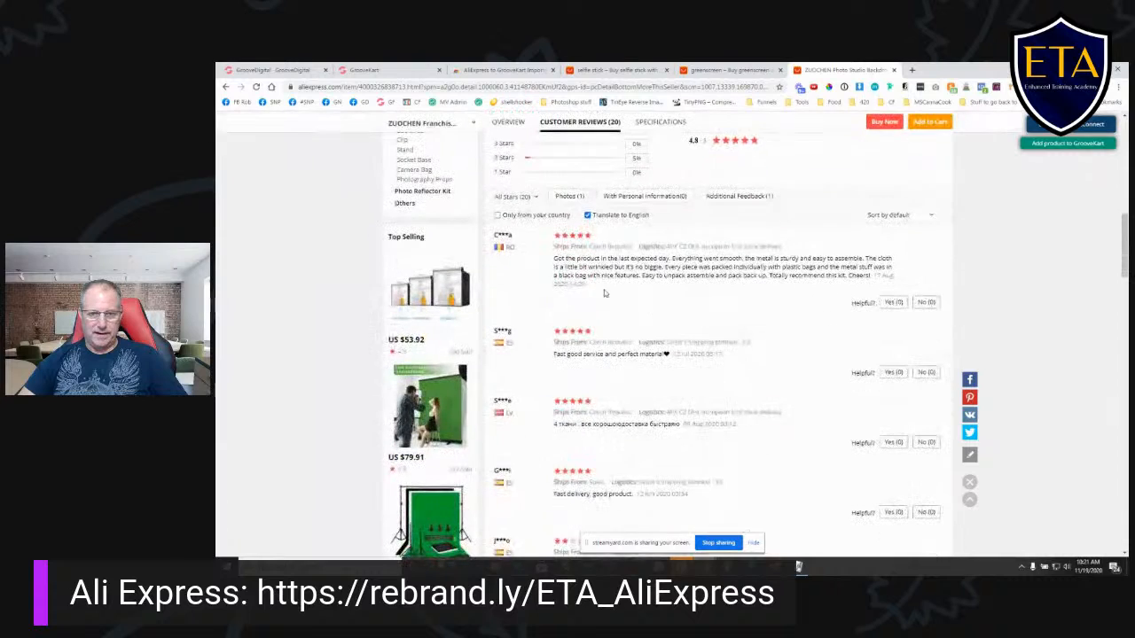
scroll(656, 395, down, 3)
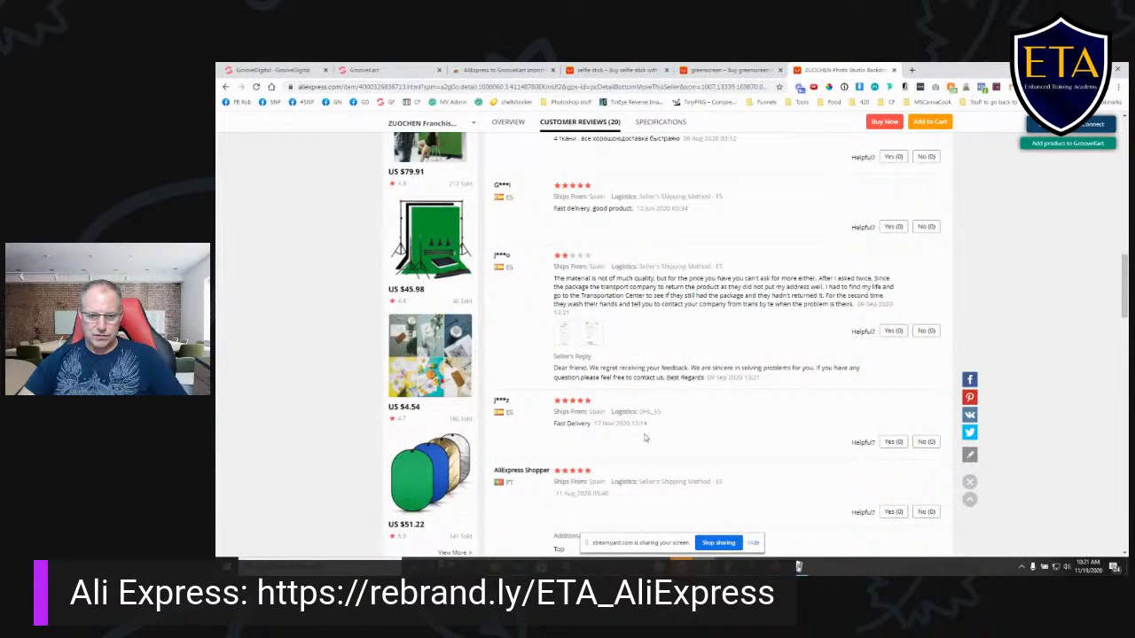
scroll(648, 434, down, 6)
scroll(652, 429, up, 20)
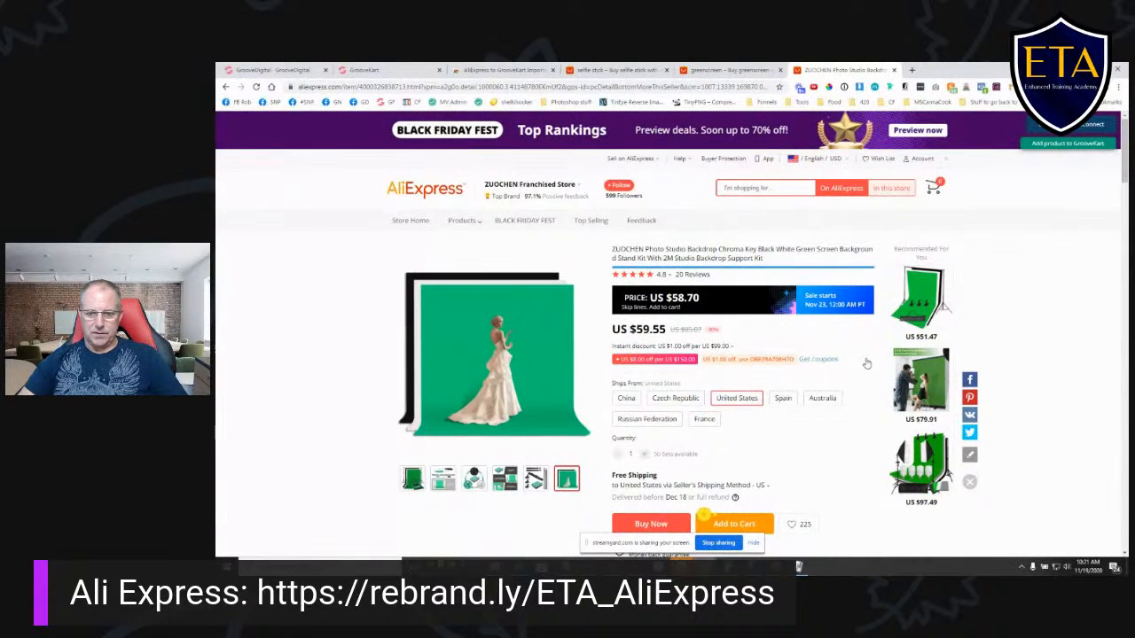
- Start adding the United States version of the backdrop kit to GrooveKart and remove every ships-from option except United States
scroll(843, 364, down, 2)
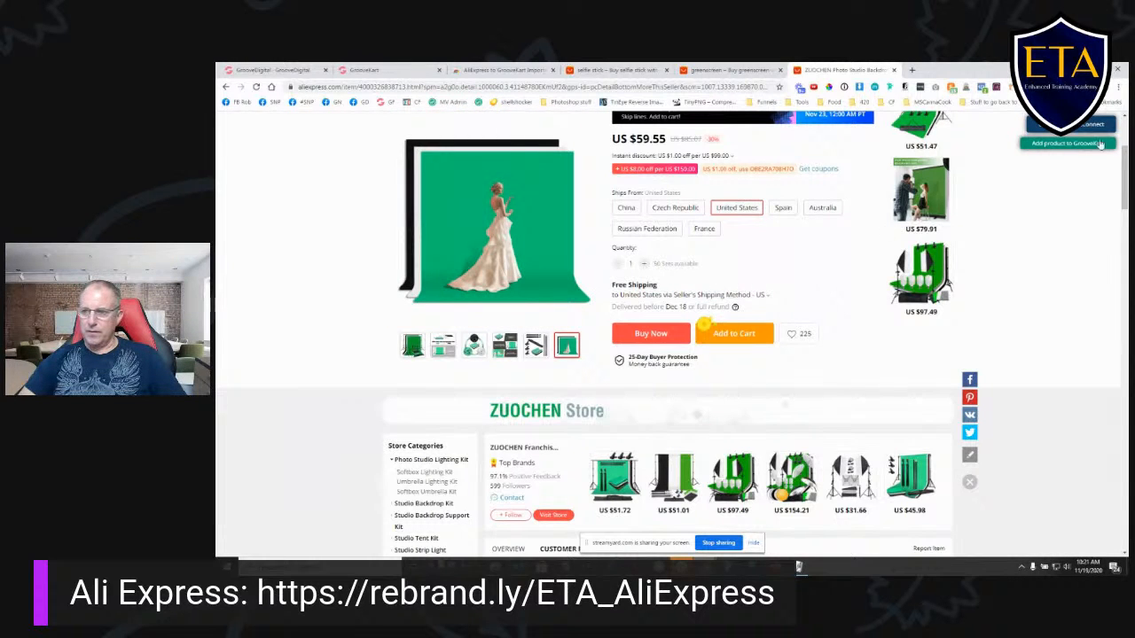
click(740, 209)
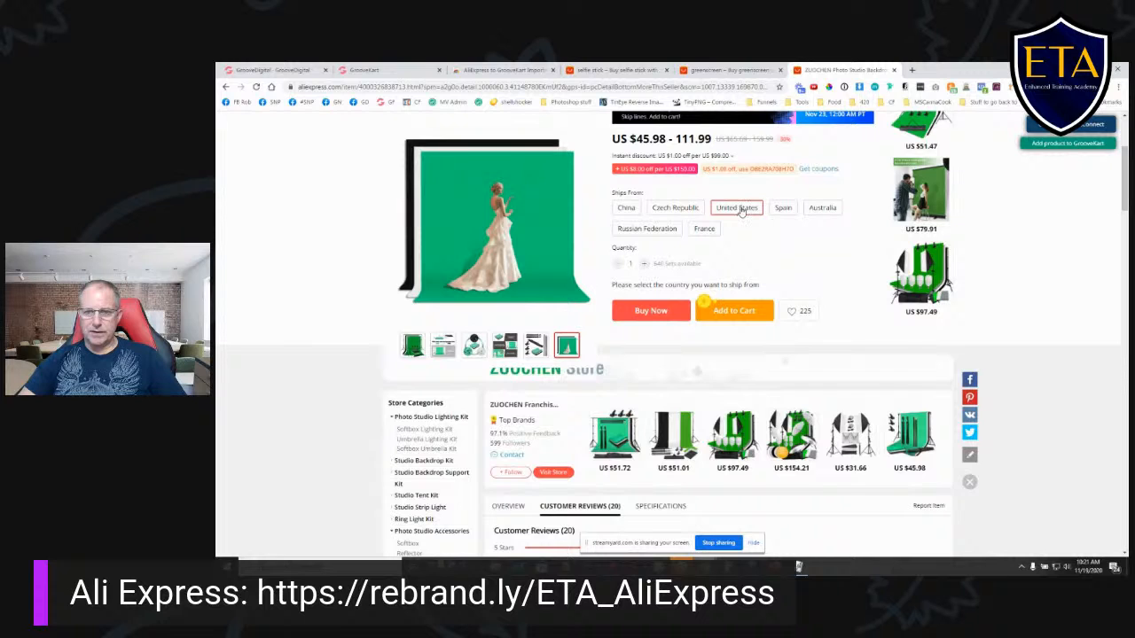
click(743, 210)
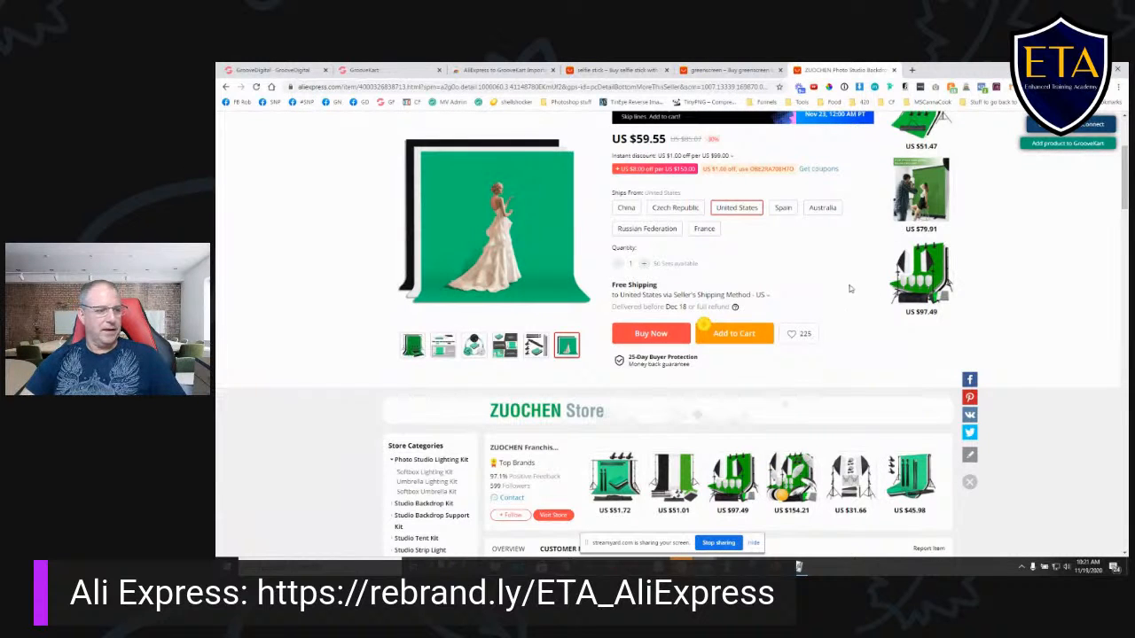
click(1049, 147)
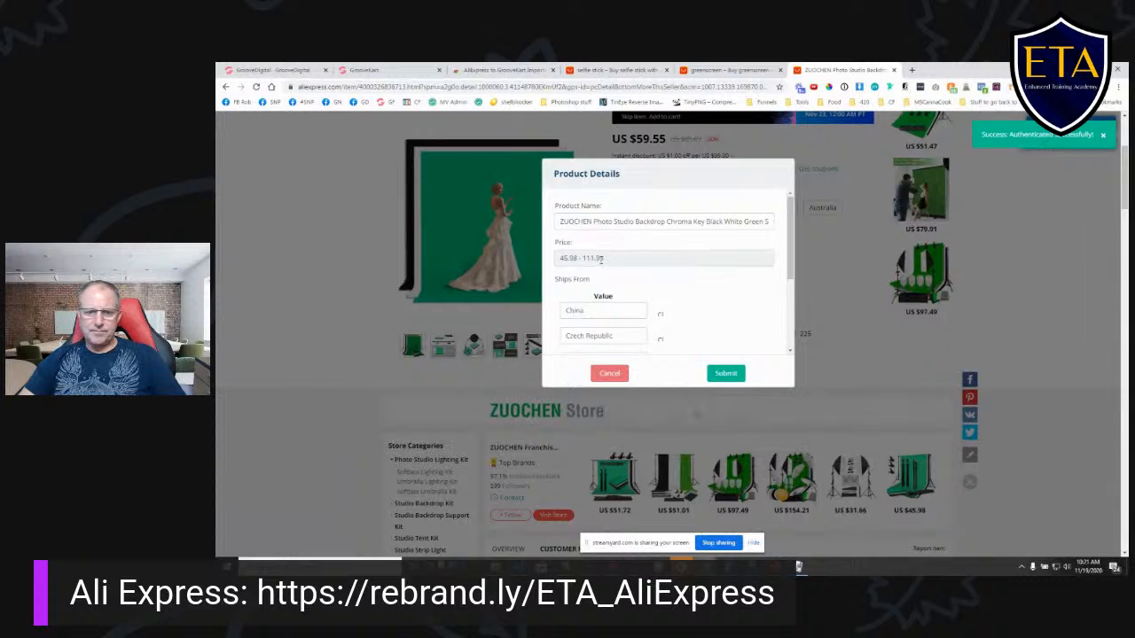
click(661, 315)
click(661, 314)
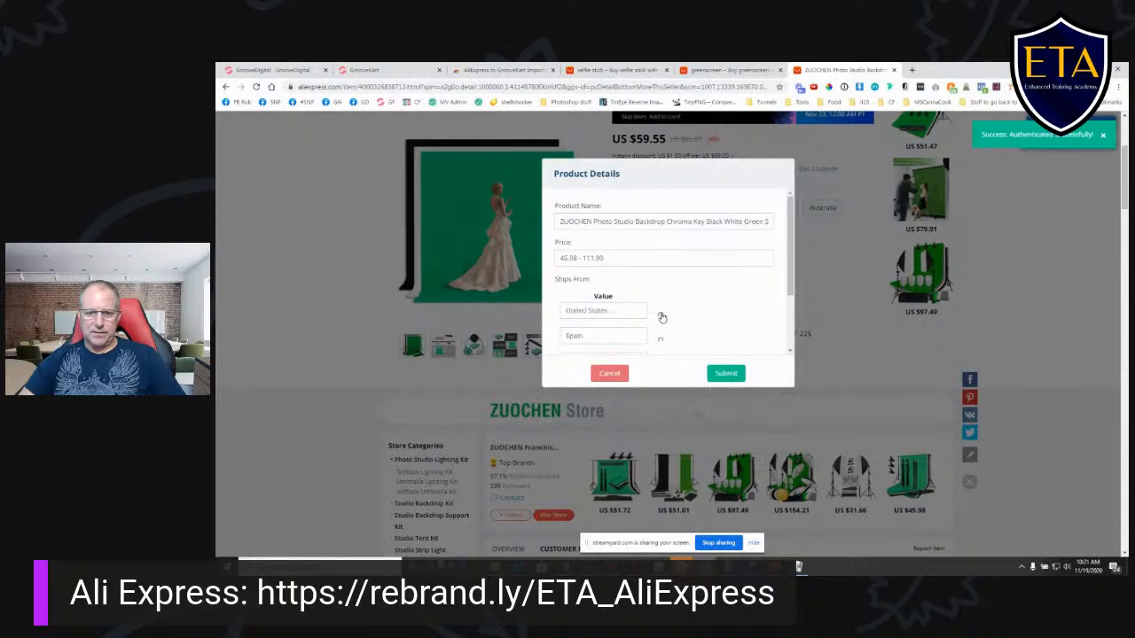
click(661, 342)
click(661, 344)
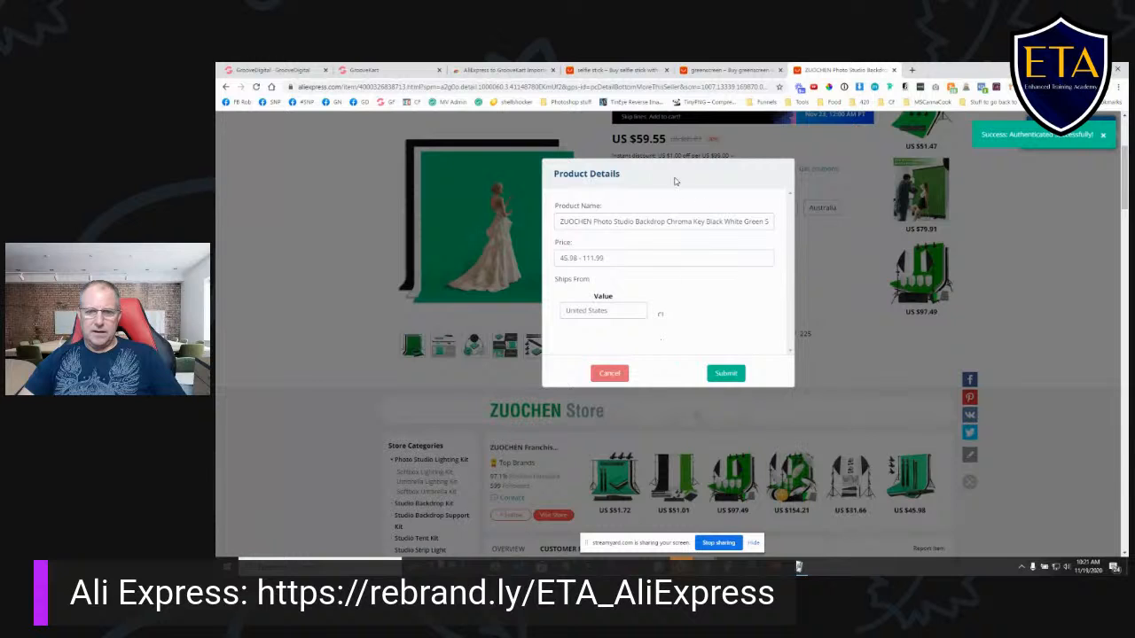
- Set the backdrop kit's price to 59.55 and submit the product to GrooveKart
drag(613, 257, 533, 263)
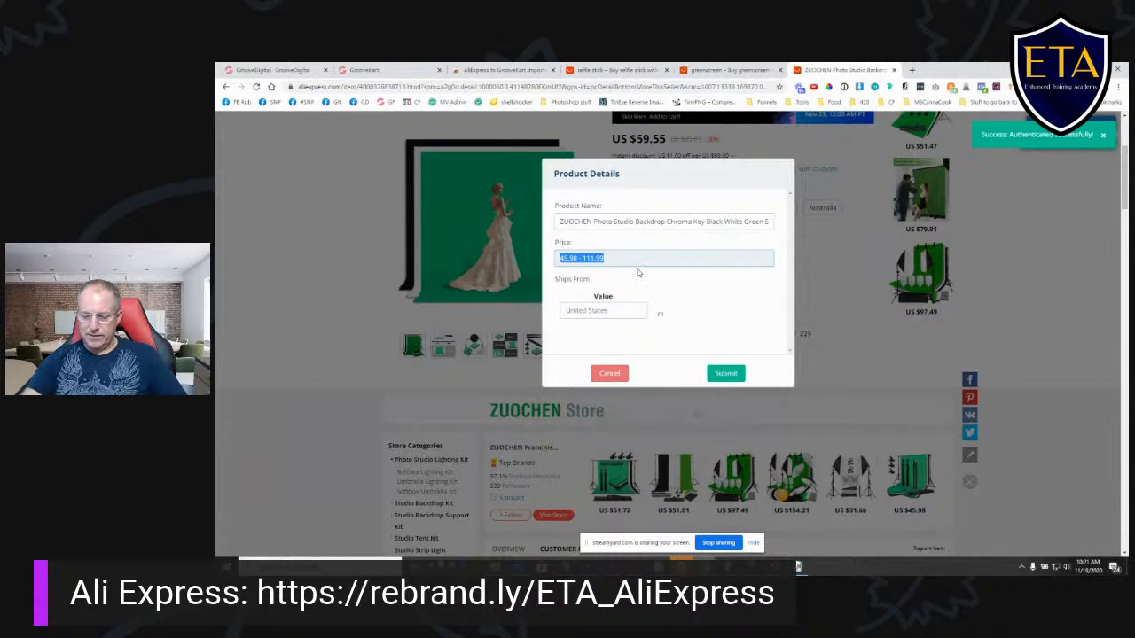
text(59.55)
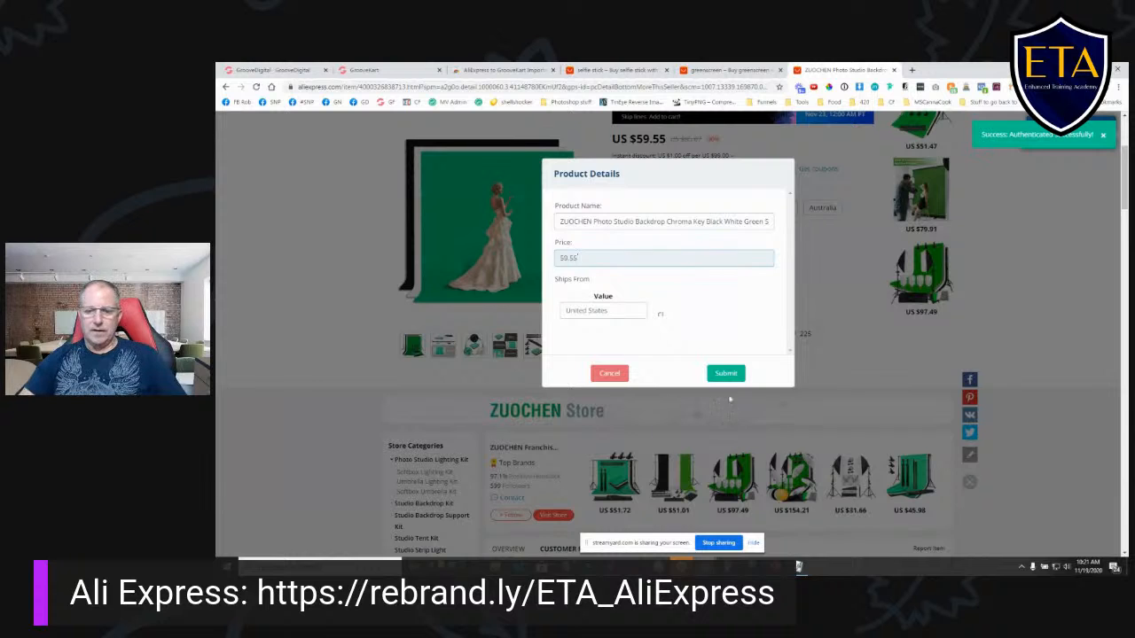
click(730, 377)
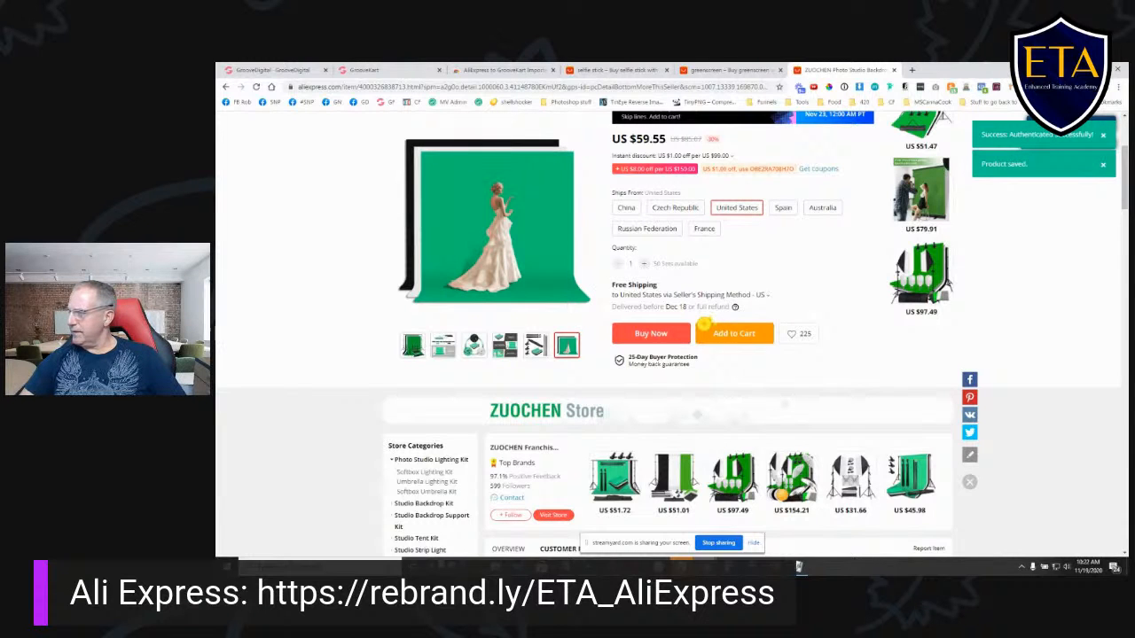
scroll(1039, 272, down, 2)
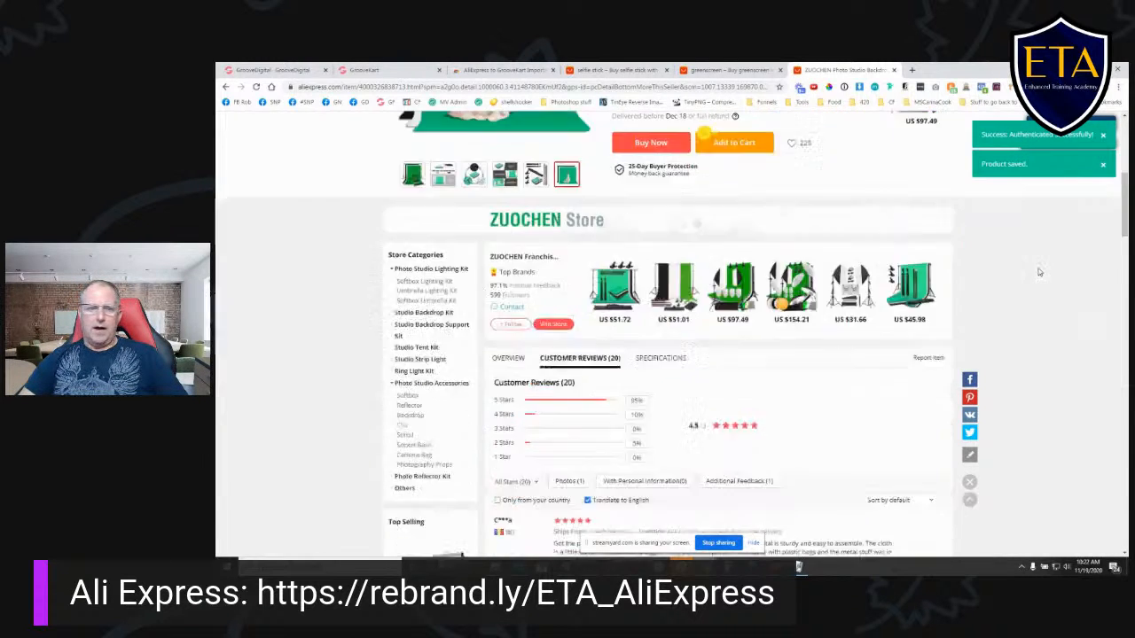
scroll(1039, 273, up, 3)
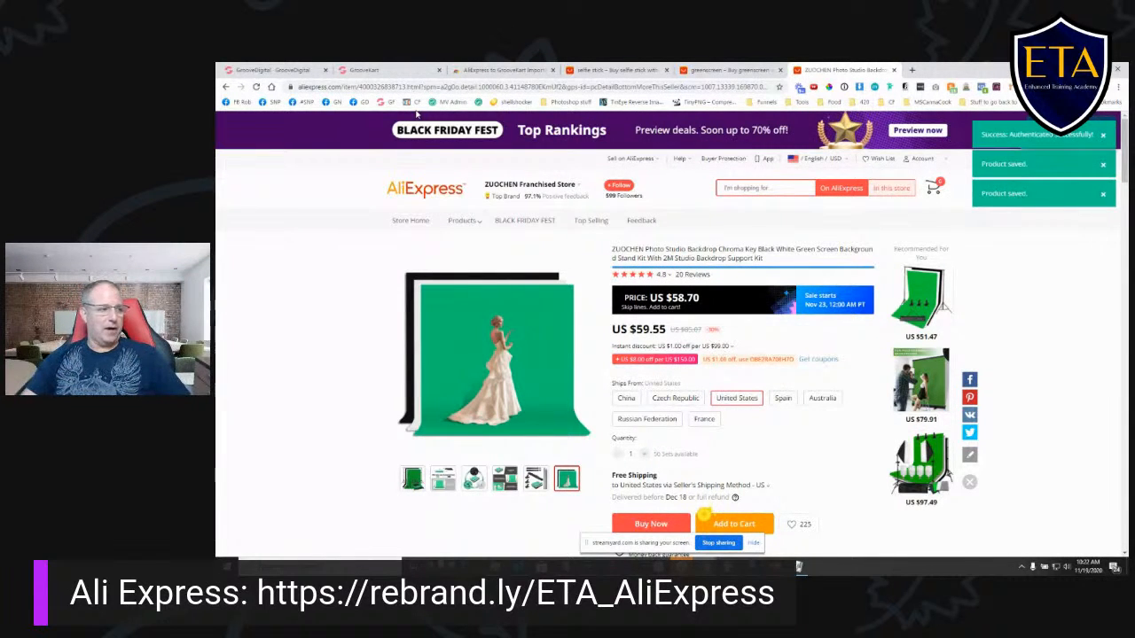
- In GrooveKart's Ali-Connect product list, add the BlitzWolf BS3 selfie stick and the ZUOCHEN backdrop kit to the store
click(364, 71)
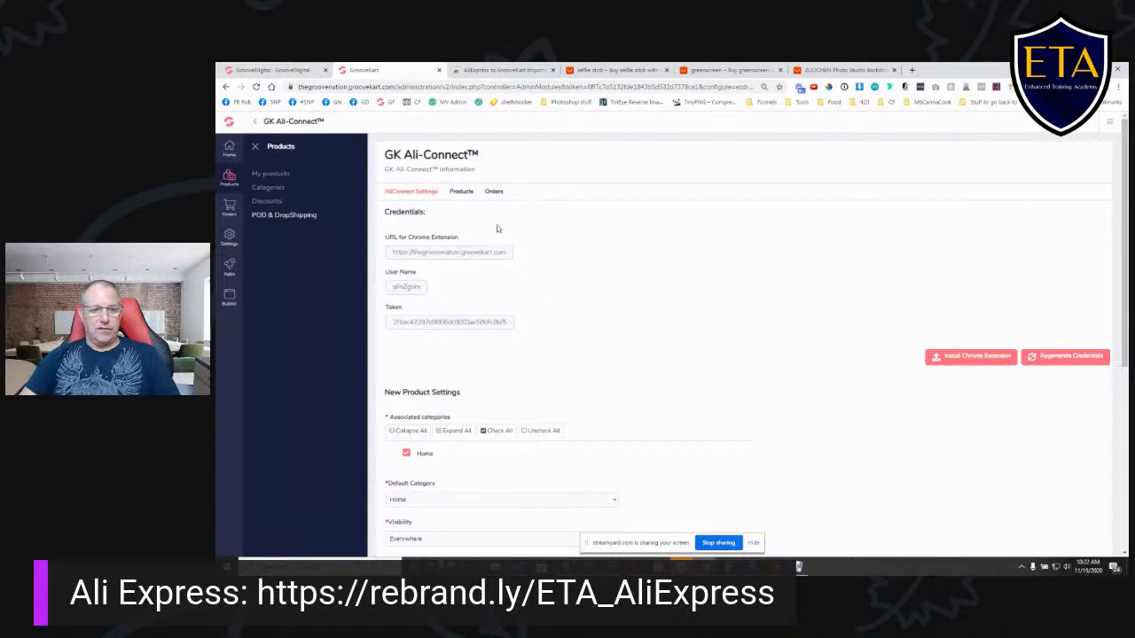
click(457, 192)
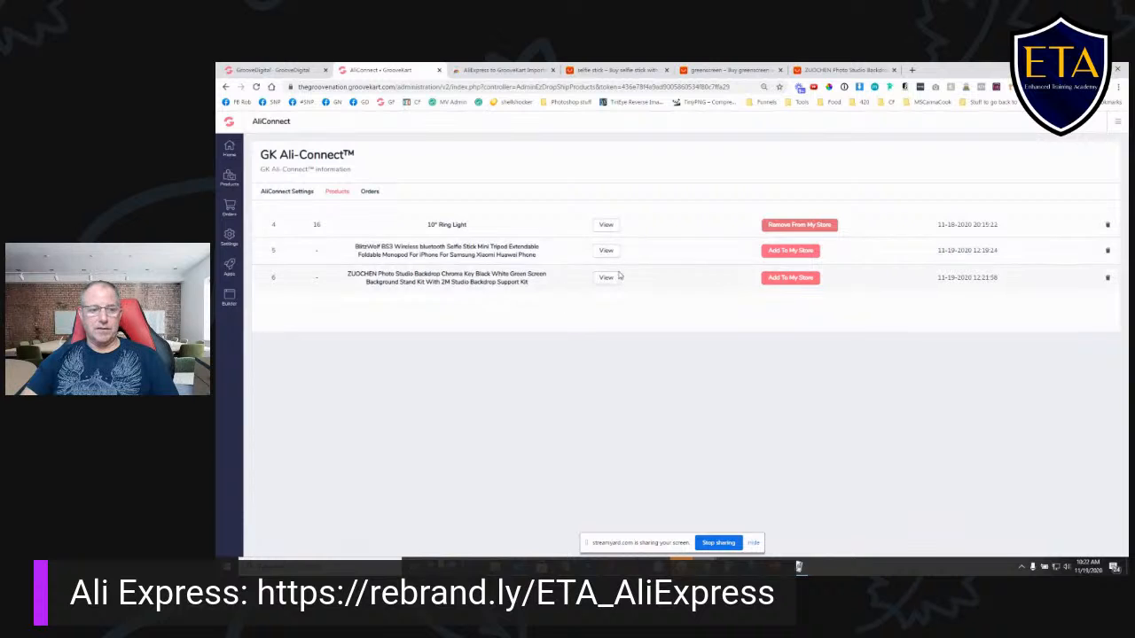
click(795, 251)
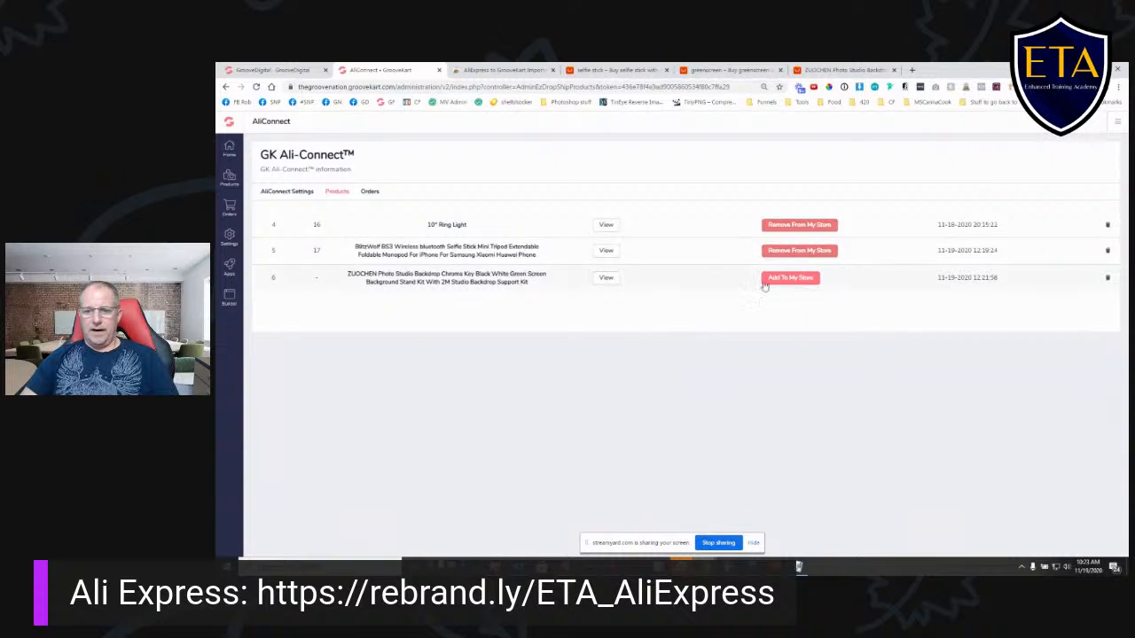
click(791, 278)
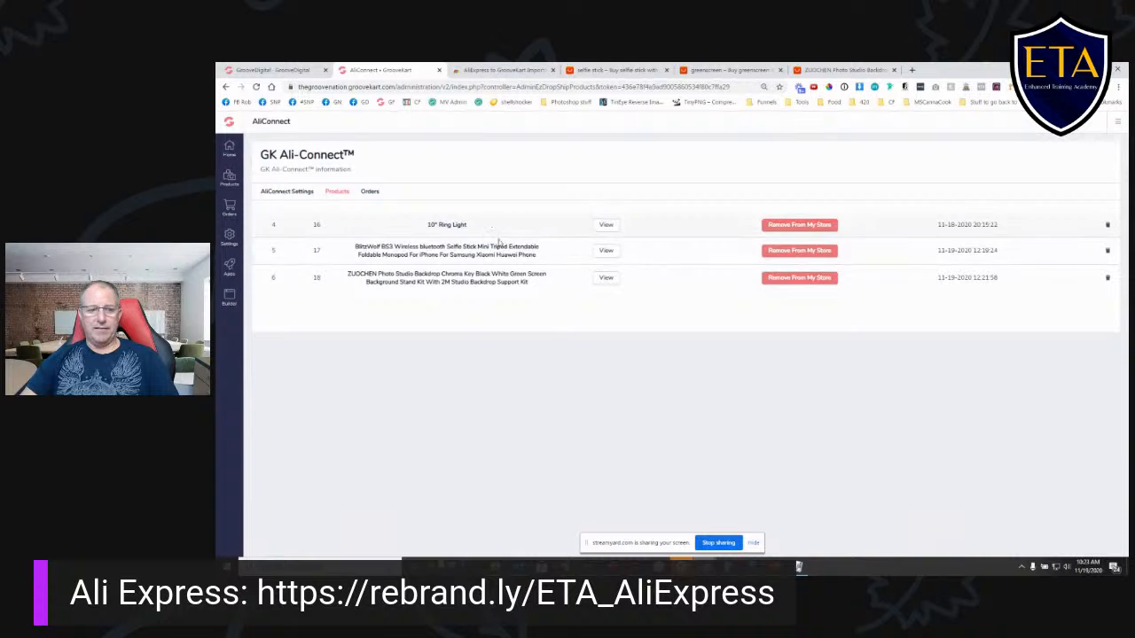
- Revisit the Ali-Connect product list through POD & DropShipping, and check the store's own product list for the imported items
click(285, 192)
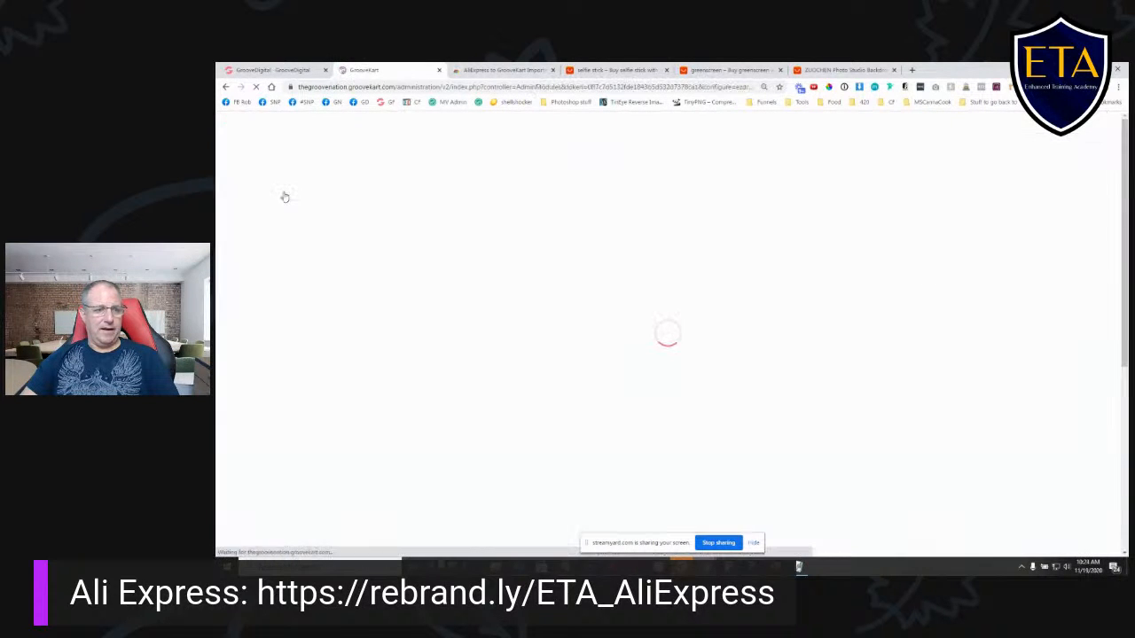
click(284, 219)
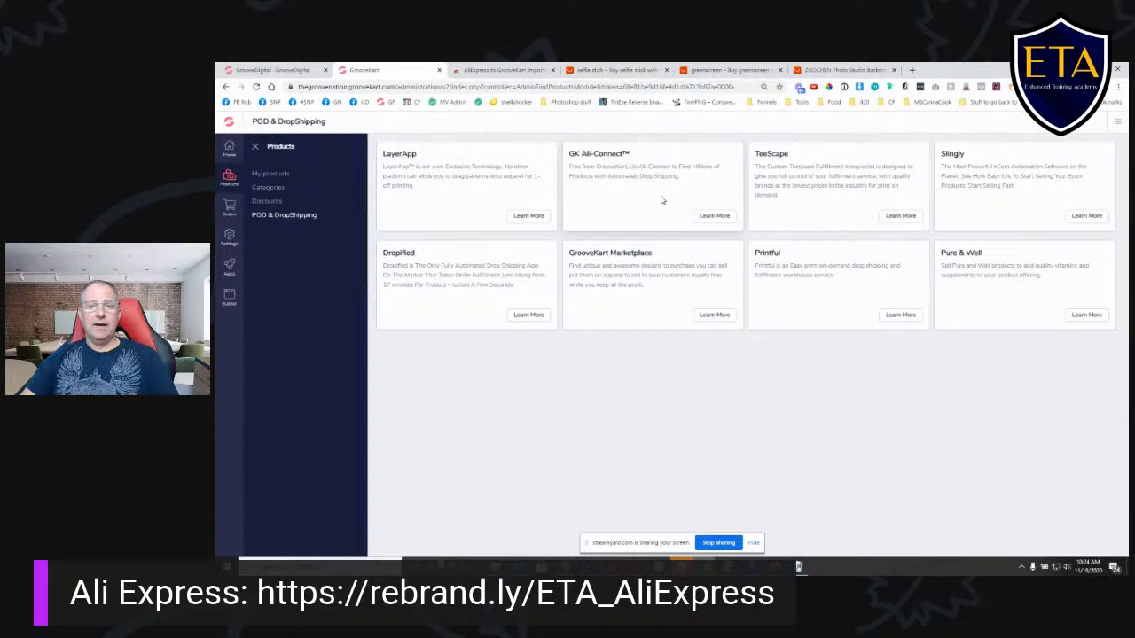
click(718, 217)
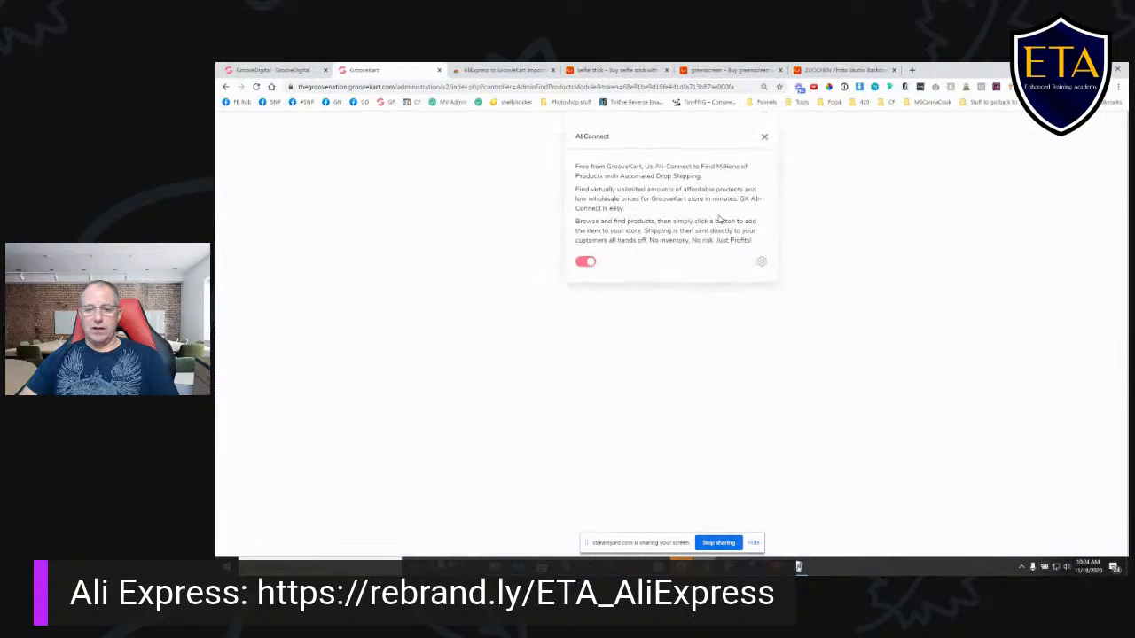
click(761, 262)
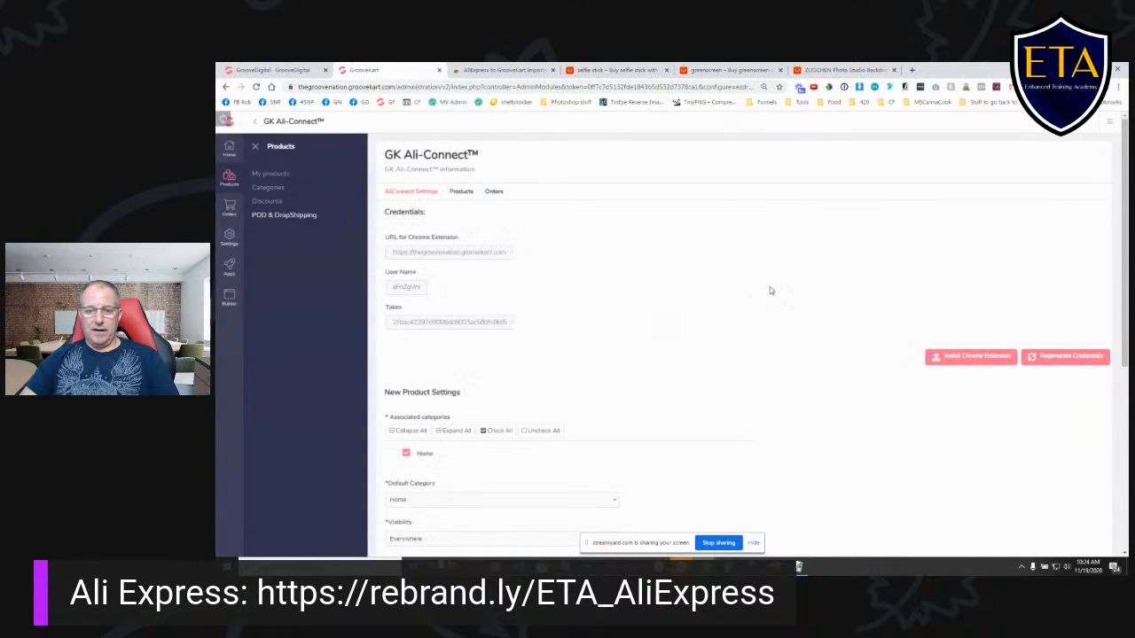
click(456, 195)
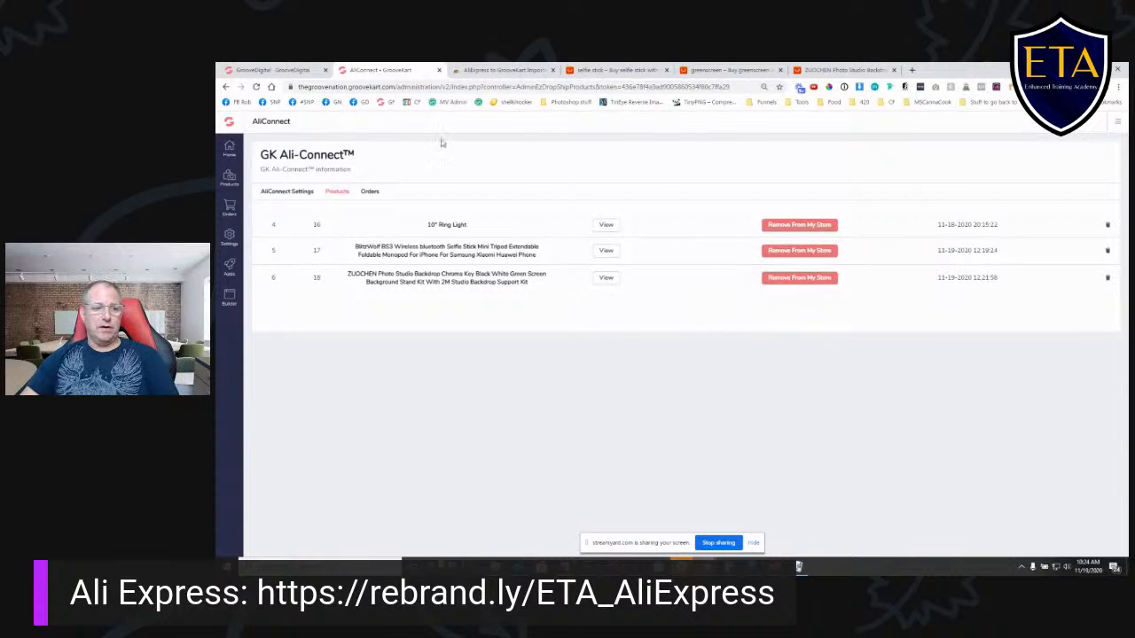
click(229, 180)
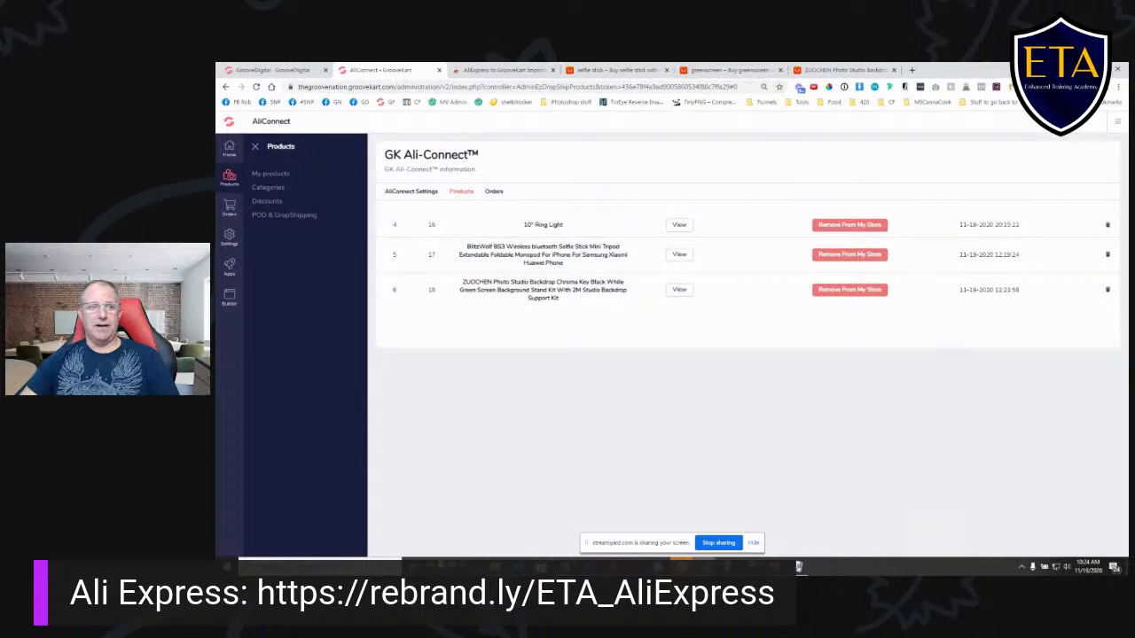
click(271, 177)
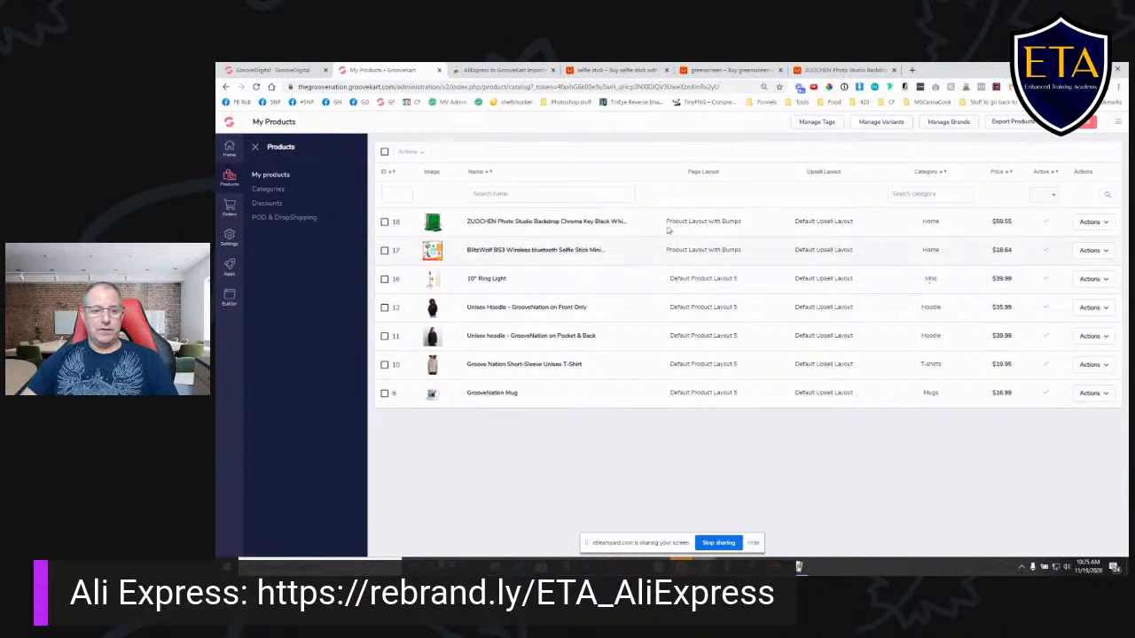
- Start a new product category under Home and name it Video Accessories
click(267, 190)
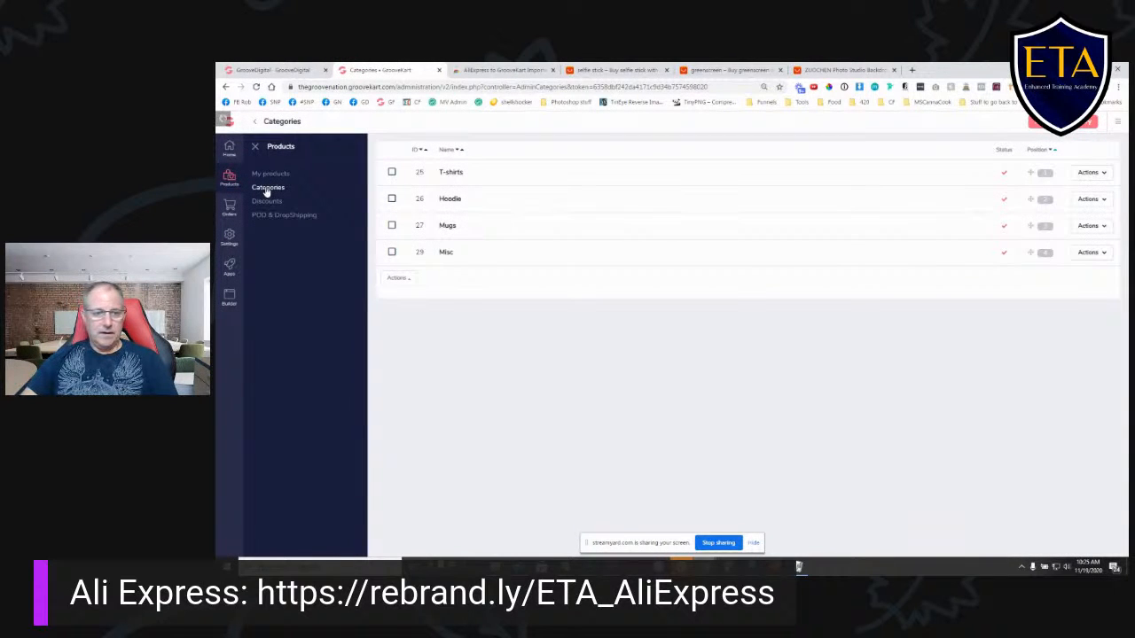
click(1063, 121)
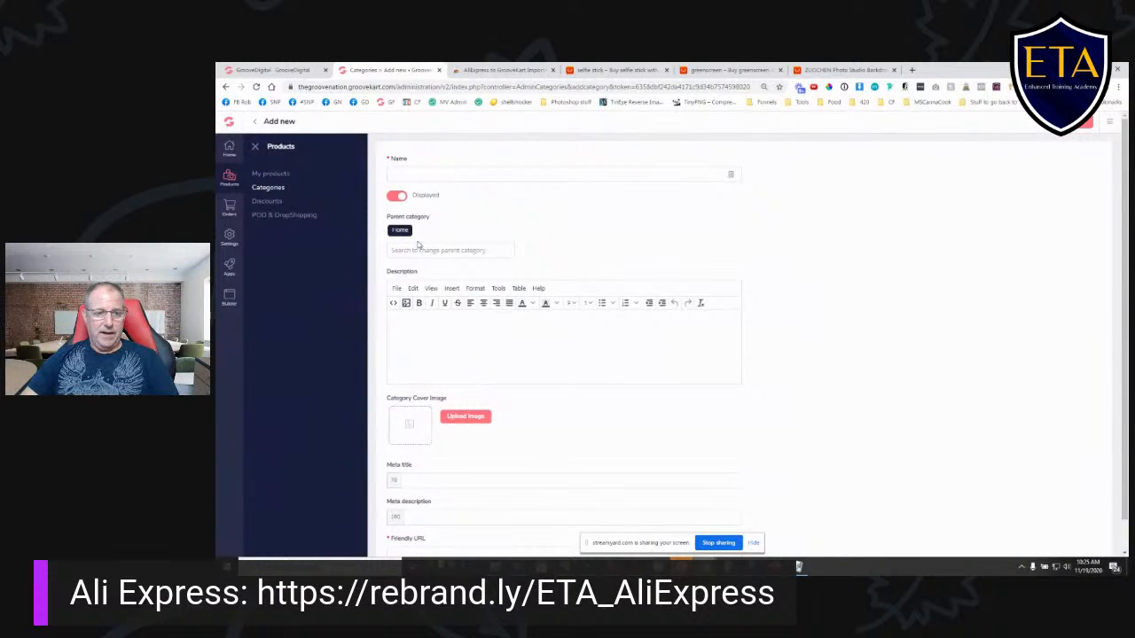
click(434, 175)
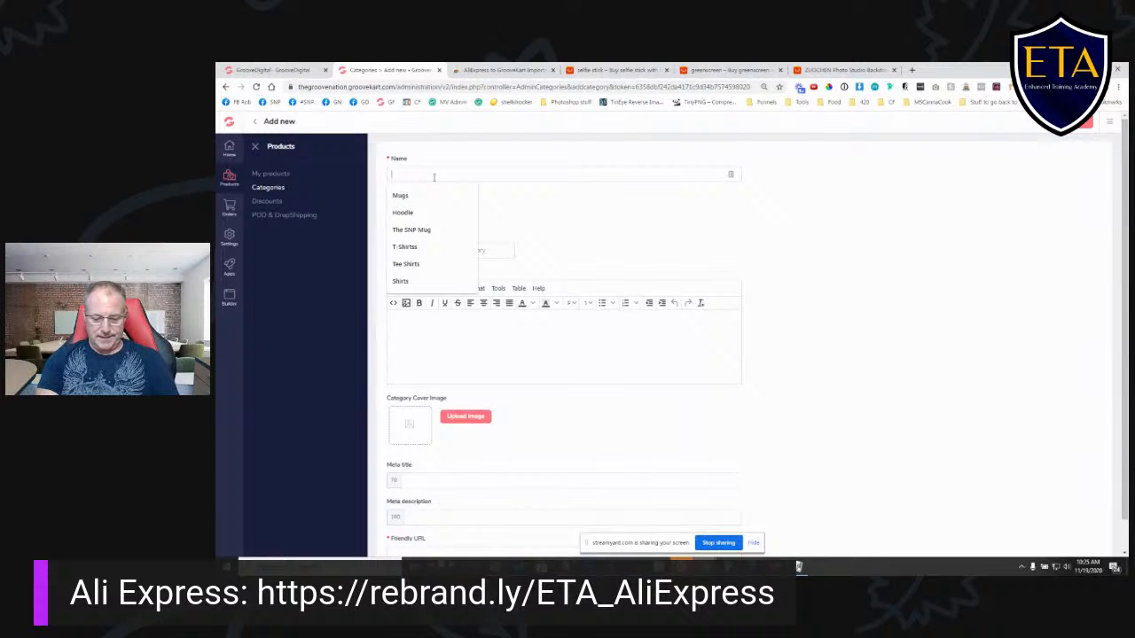
text(Video)
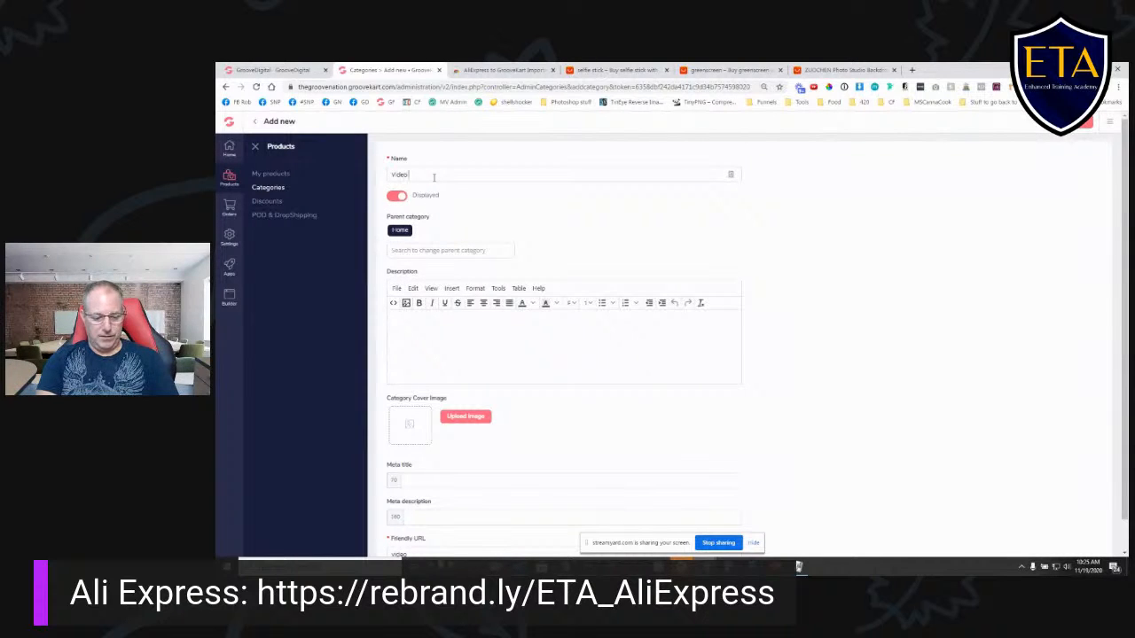
text( Accessories)
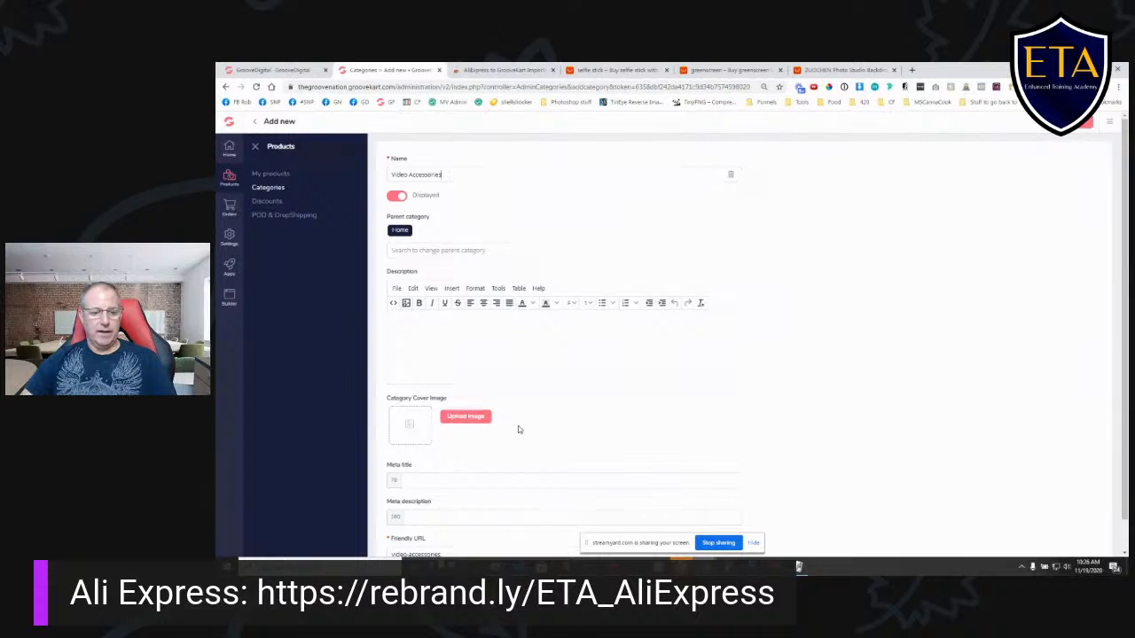
- Set the new category's meta title and meta description to Video Accessories and save the category
scroll(497, 417, down, 1)
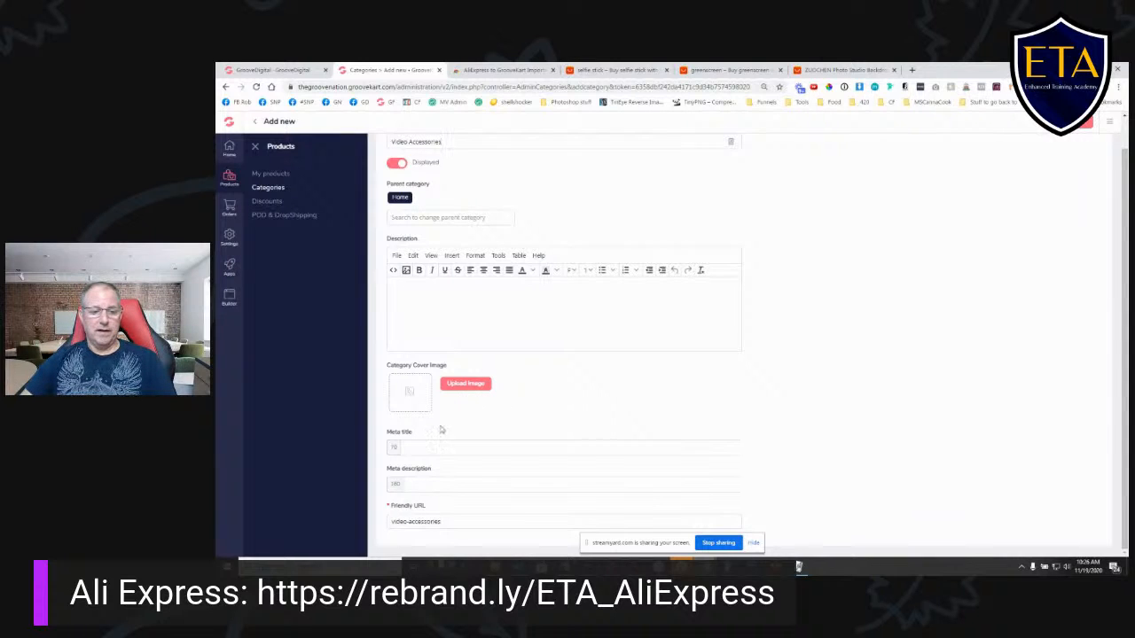
key(ctrl+a)
key(ctrl+c)
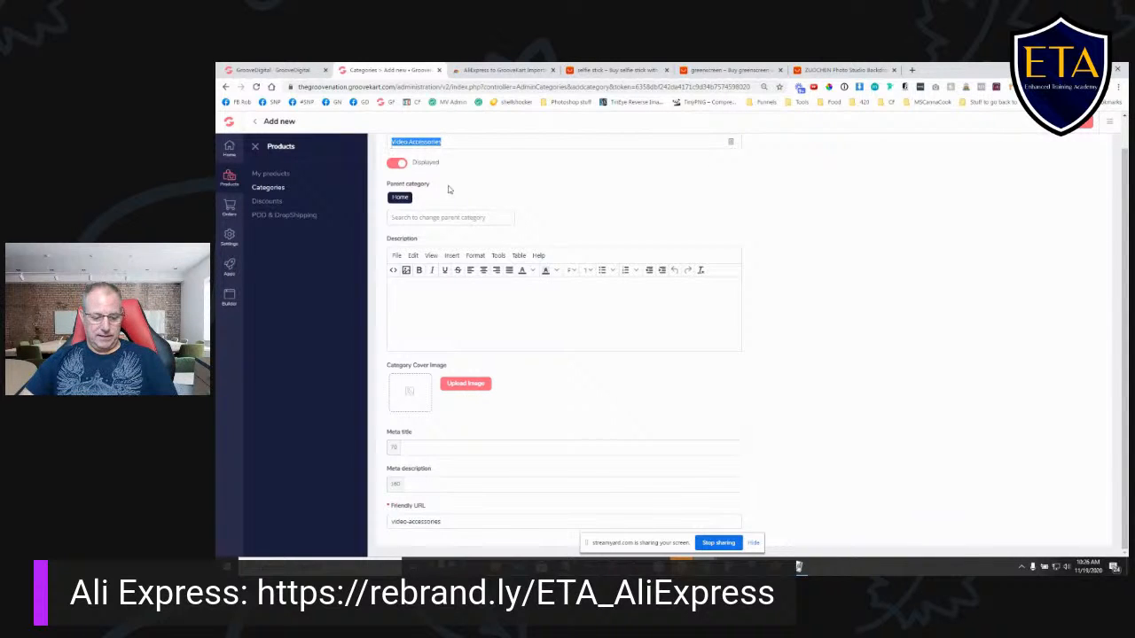
click(477, 446)
key(ctrl+v)
click(492, 481)
key(ctrl+v)
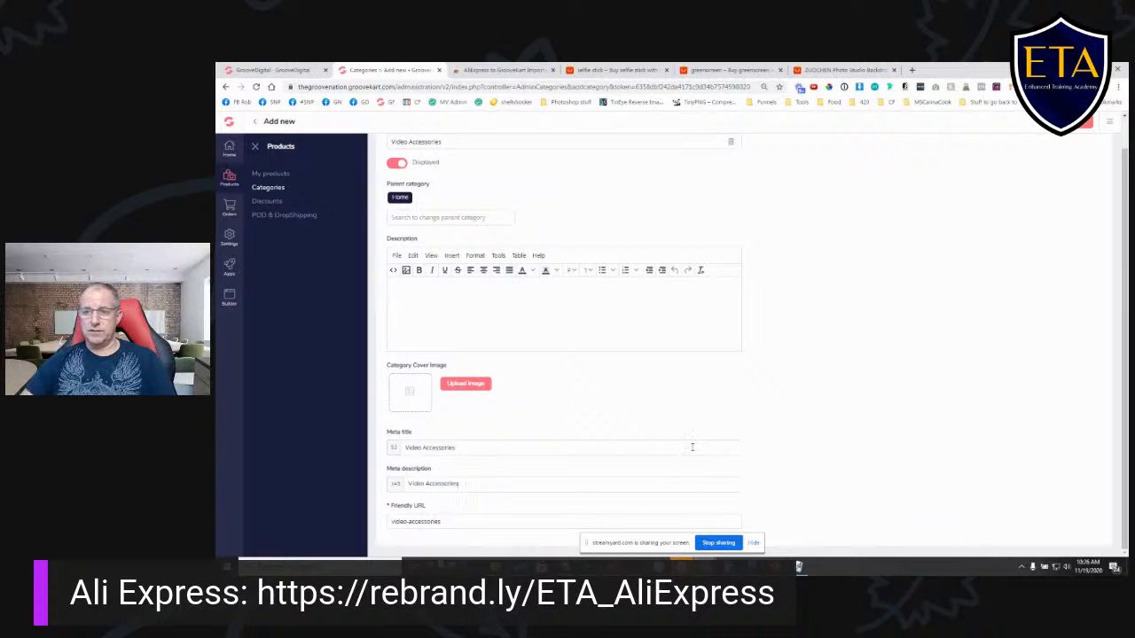
scroll(781, 274, up, 1)
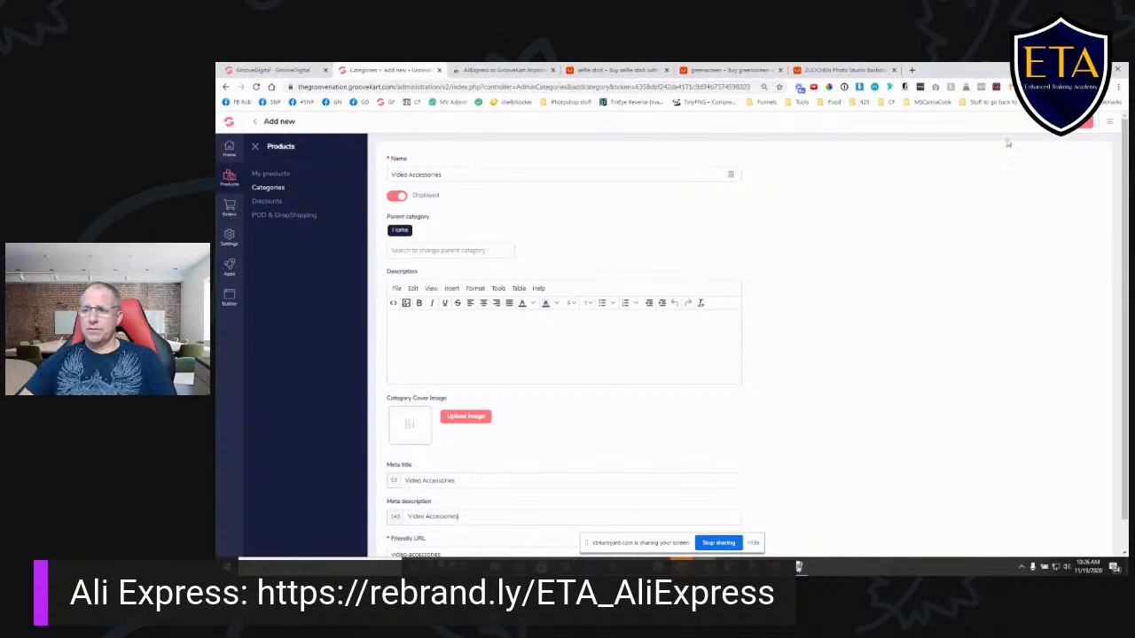
click(1083, 124)
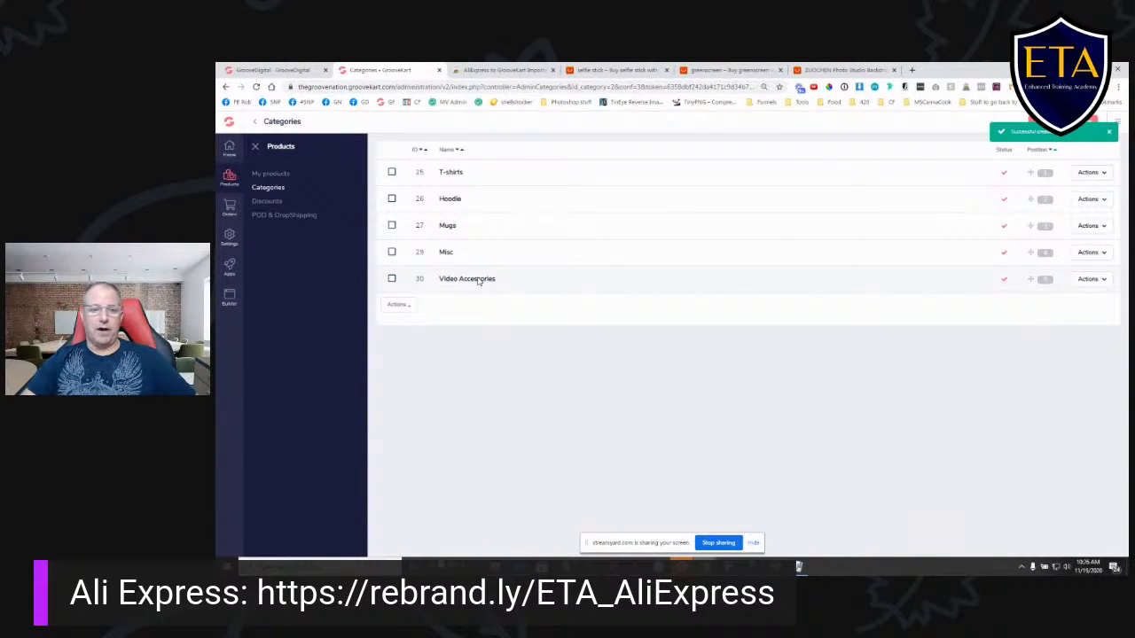
click(271, 175)
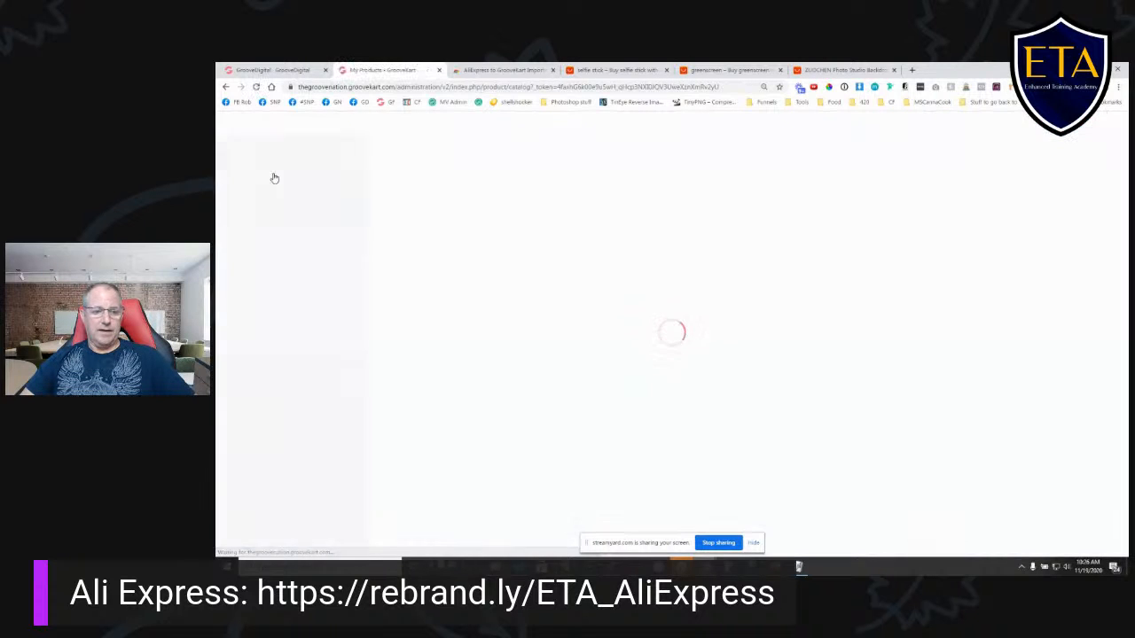
click(385, 393)
click(384, 364)
click(384, 335)
click(415, 152)
click(530, 152)
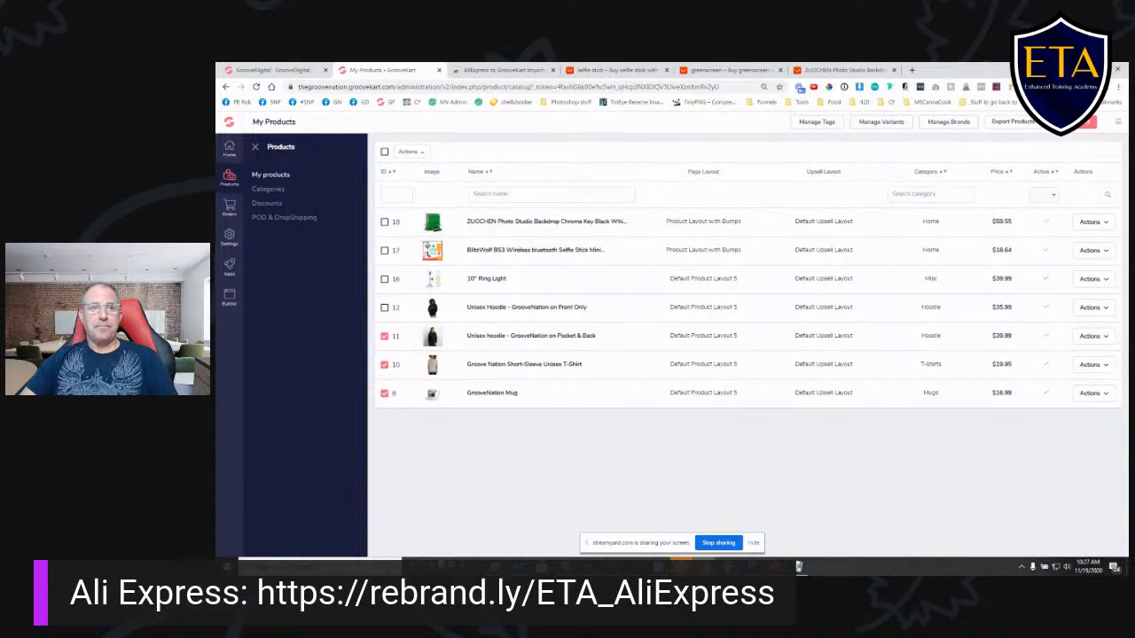
click(384, 337)
click(385, 365)
click(385, 393)
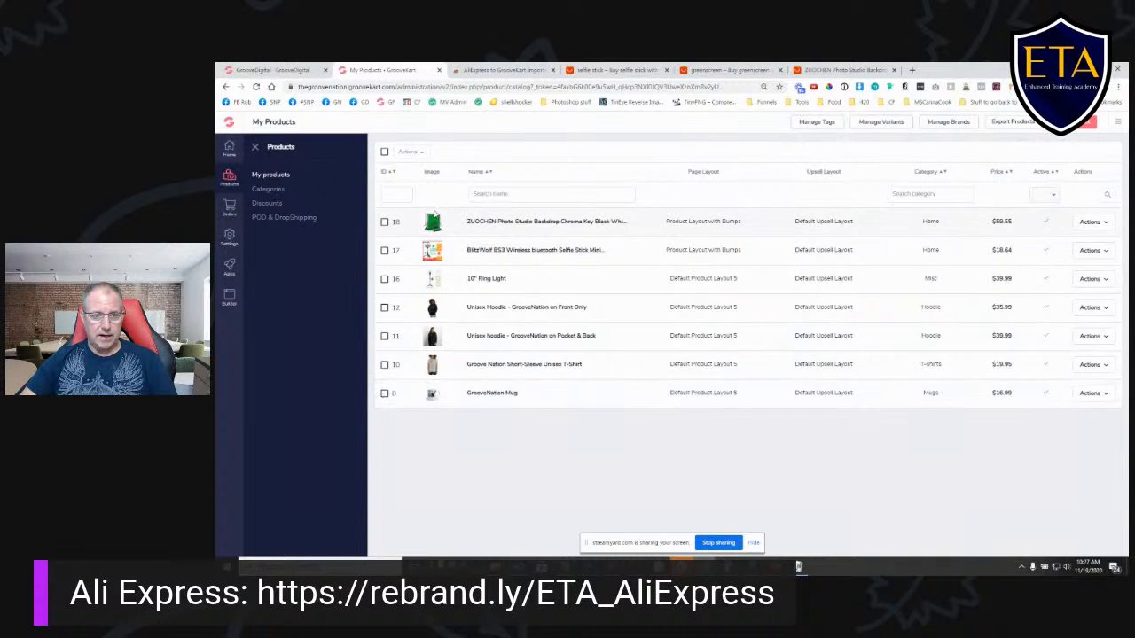
click(279, 175)
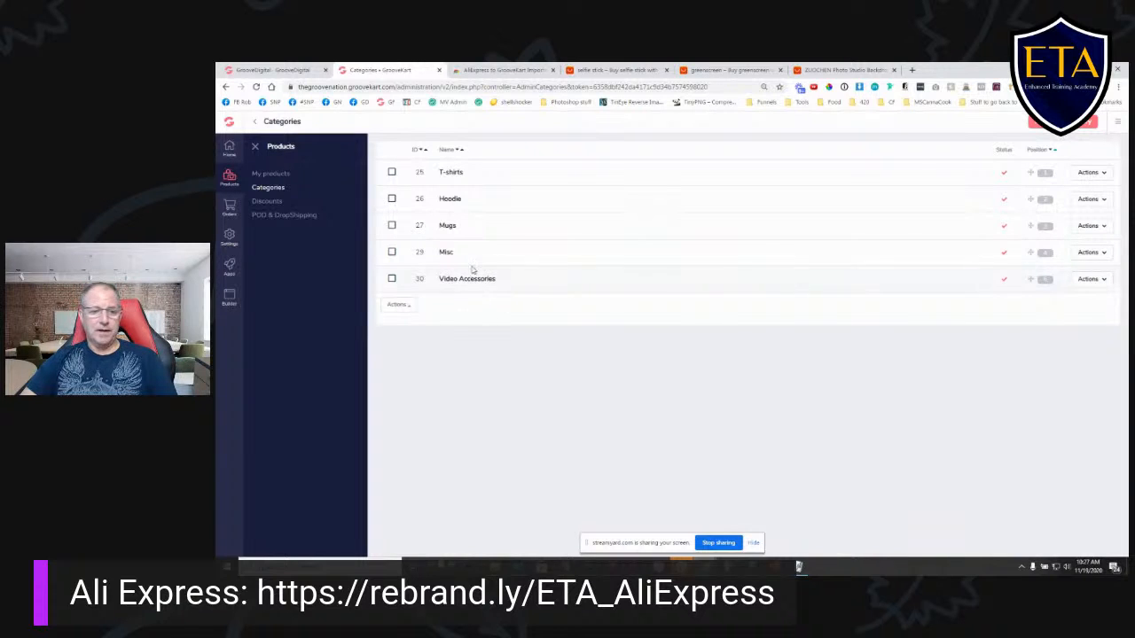
click(1104, 255)
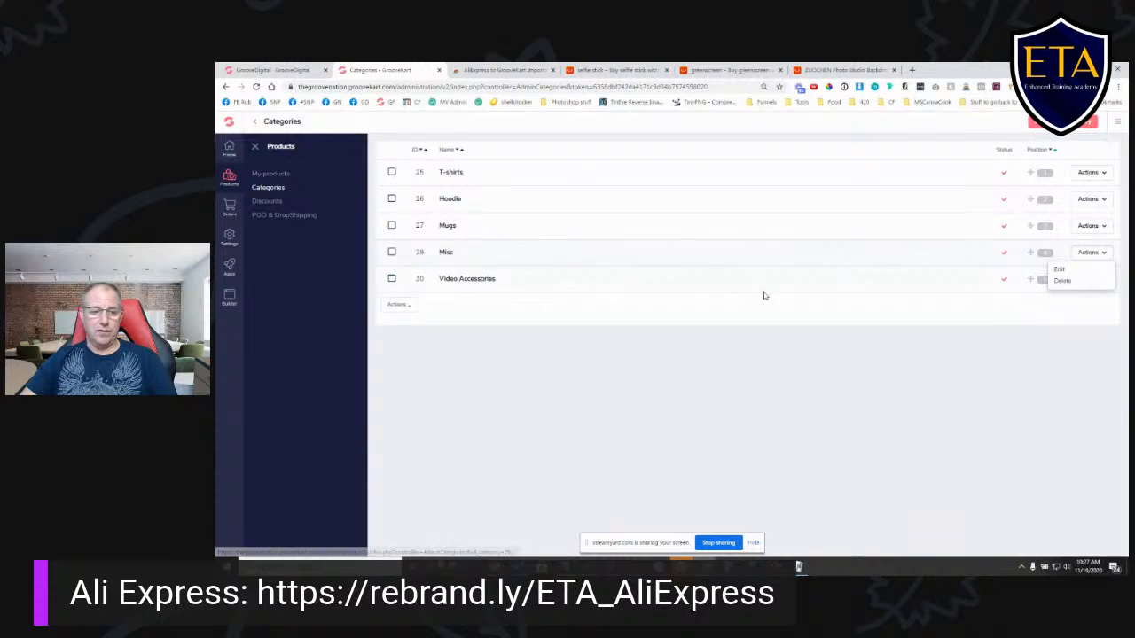
click(689, 327)
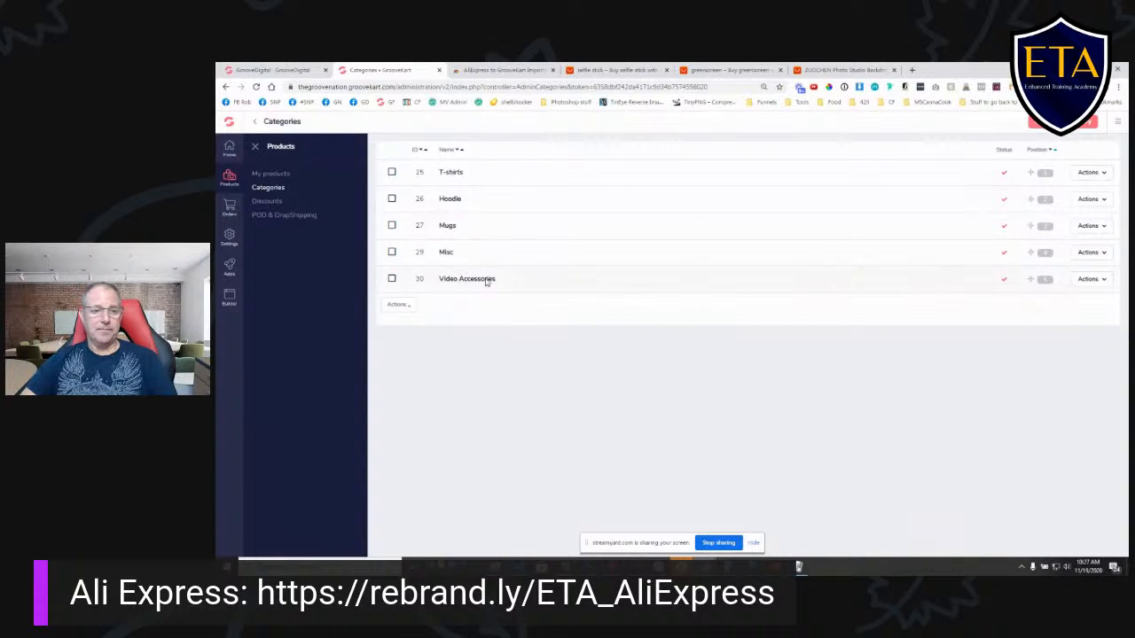
- Change the category of the 10" Ring Light, BlitzWolf selfie stick and ZUOCHEN backdrop to Video Accessories, making it their main category
click(277, 175)
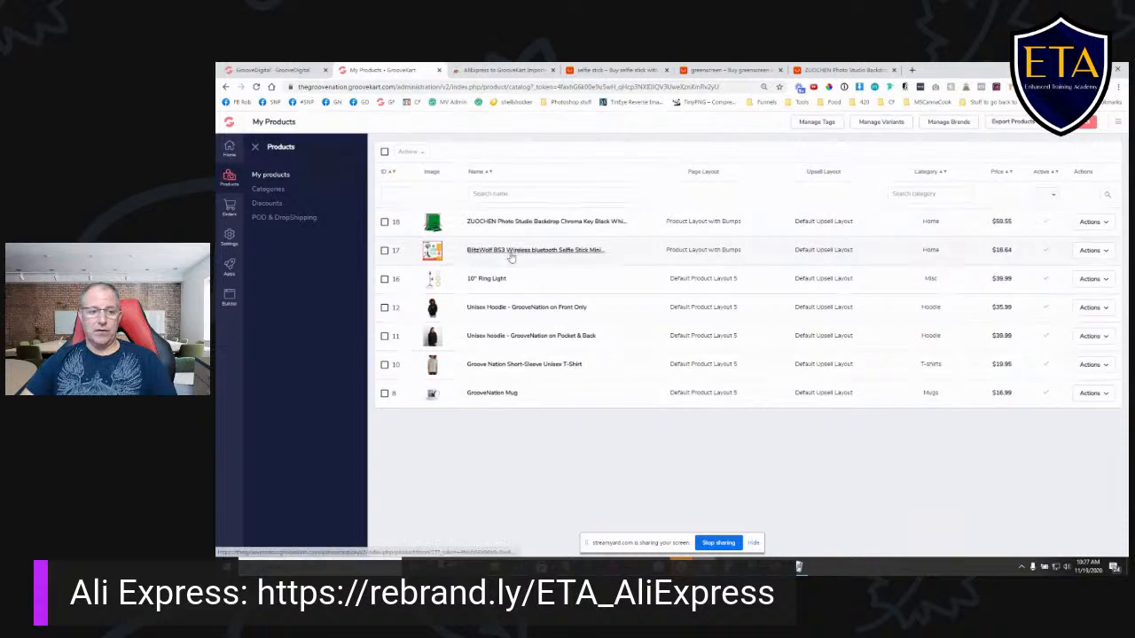
click(384, 279)
click(384, 250)
click(384, 222)
click(422, 155)
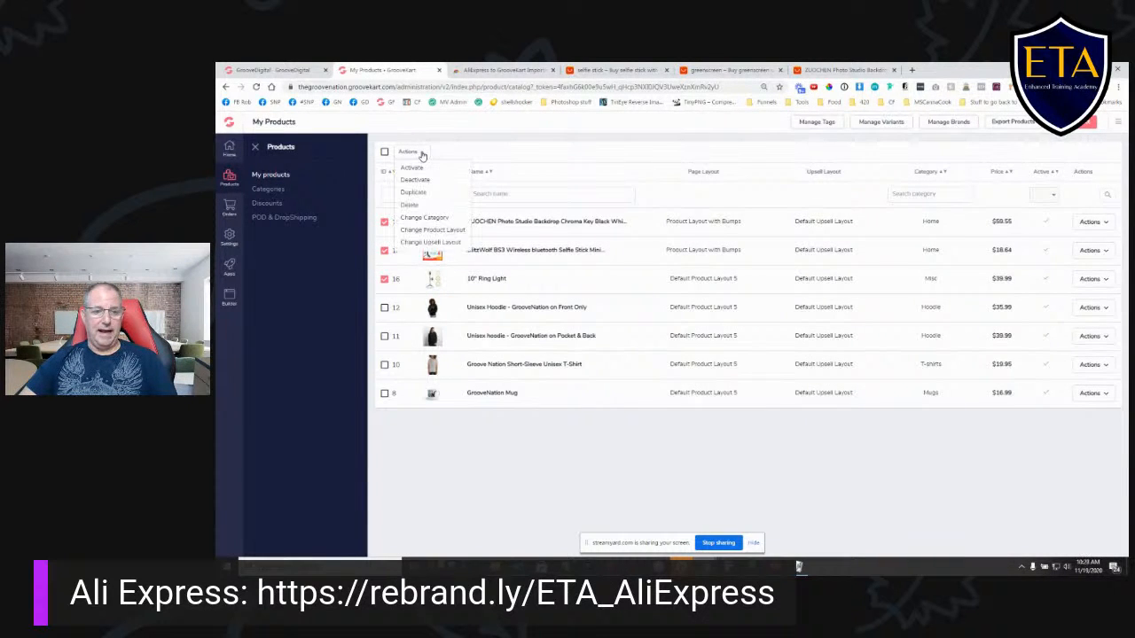
click(424, 218)
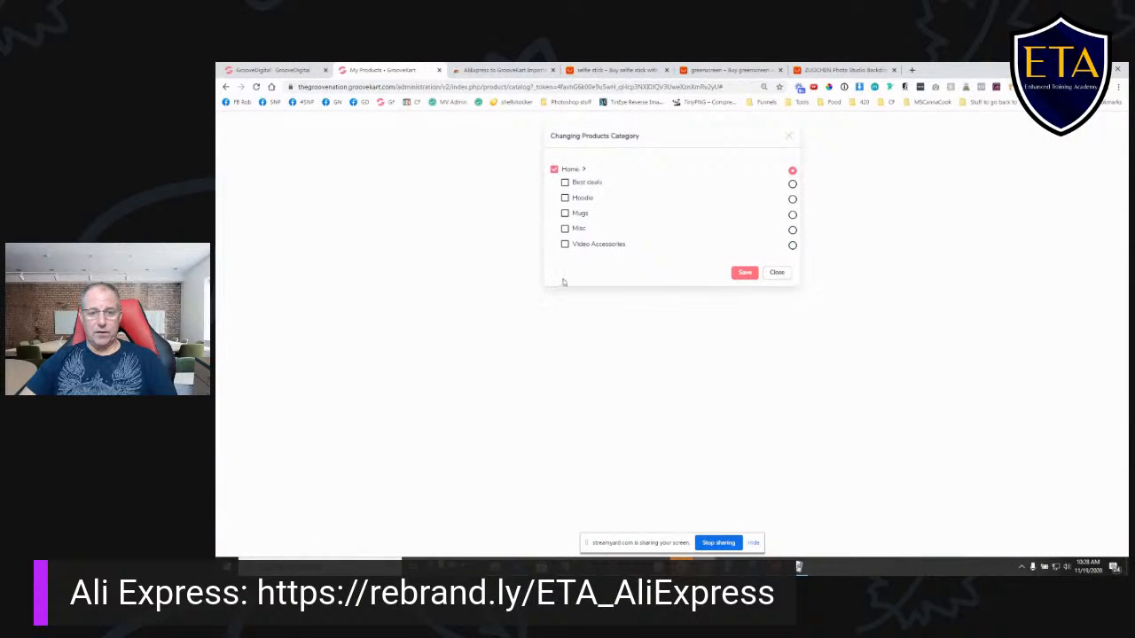
click(565, 245)
click(793, 245)
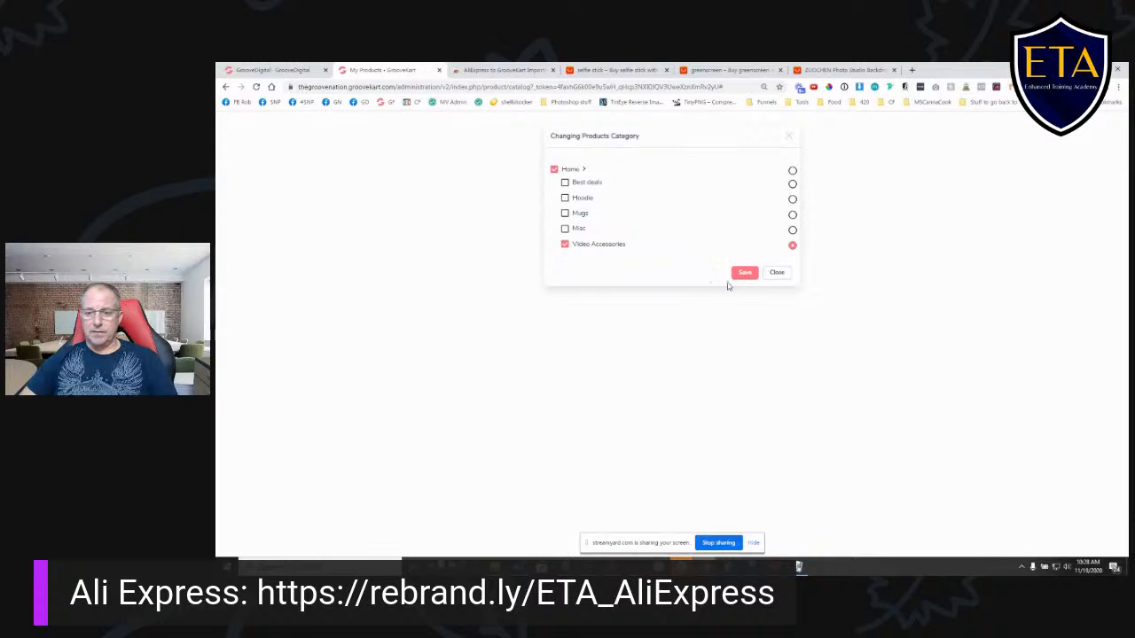
click(747, 276)
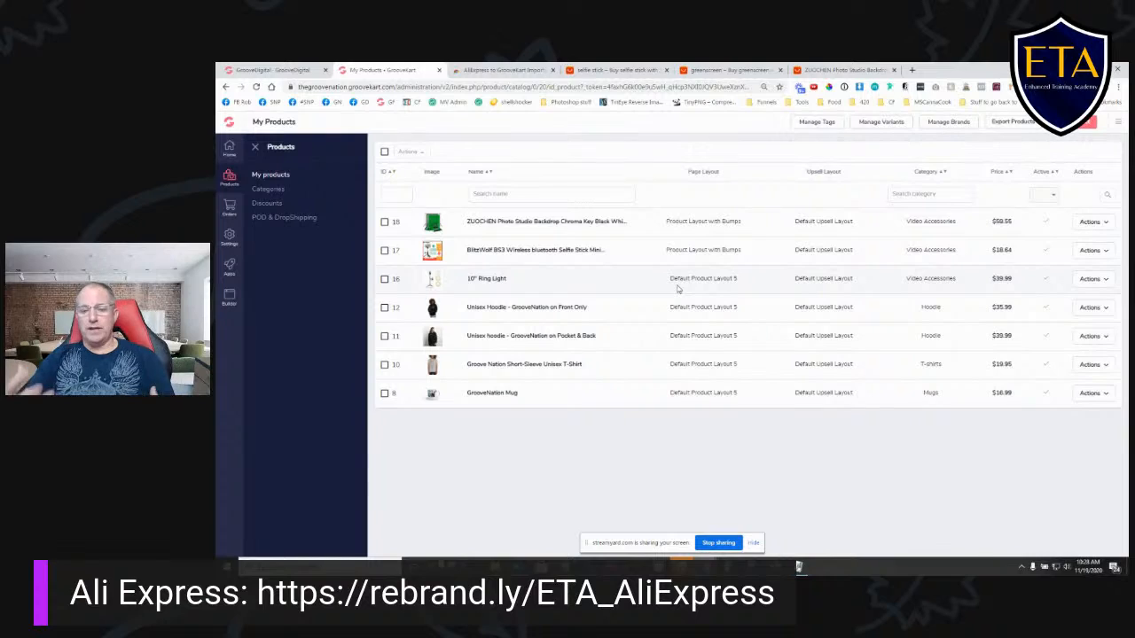
- View the thegroovenation.groovekart.com storefront in a new browser tab, and return to the store's product list in the GrooveKart admin
click(911, 69)
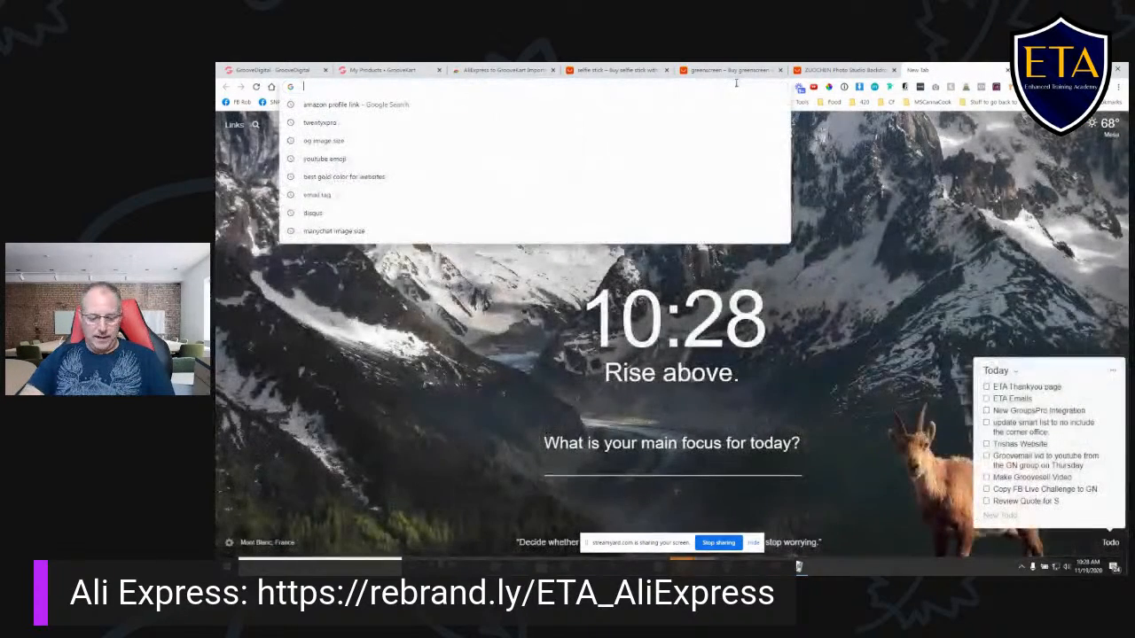
text(grove)
key(BackSpace)
key(BackSpace)
key(BackSpace)
key(BackSpace)
key(BackSpace)
text(thegroove)
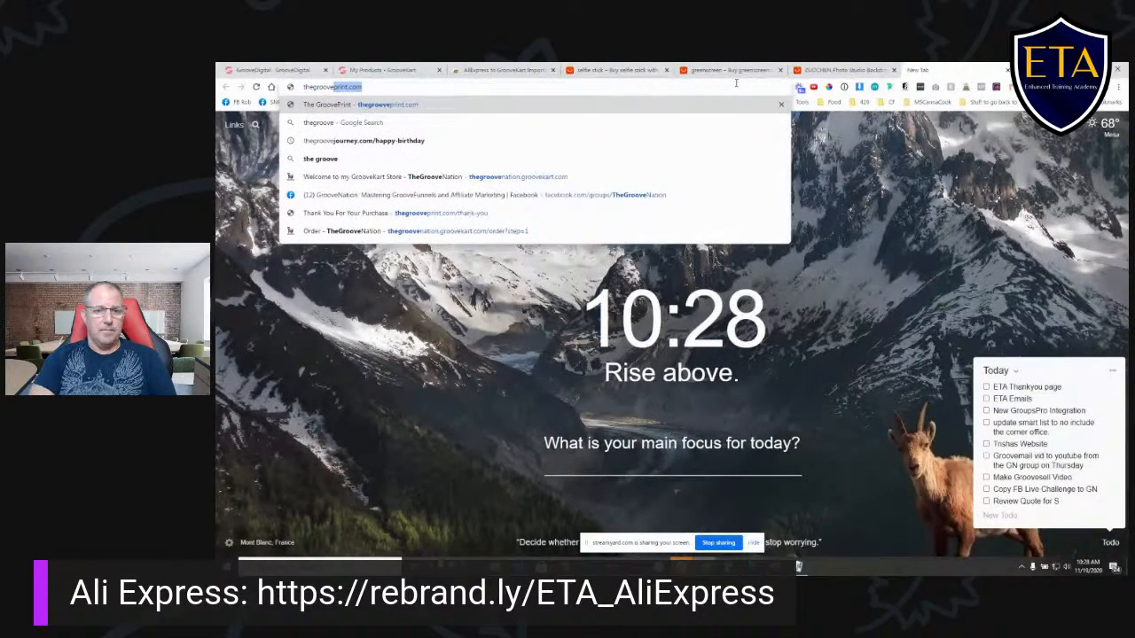
key(Down)
key(Down)
key(Down)
key(Down)
key(Return)
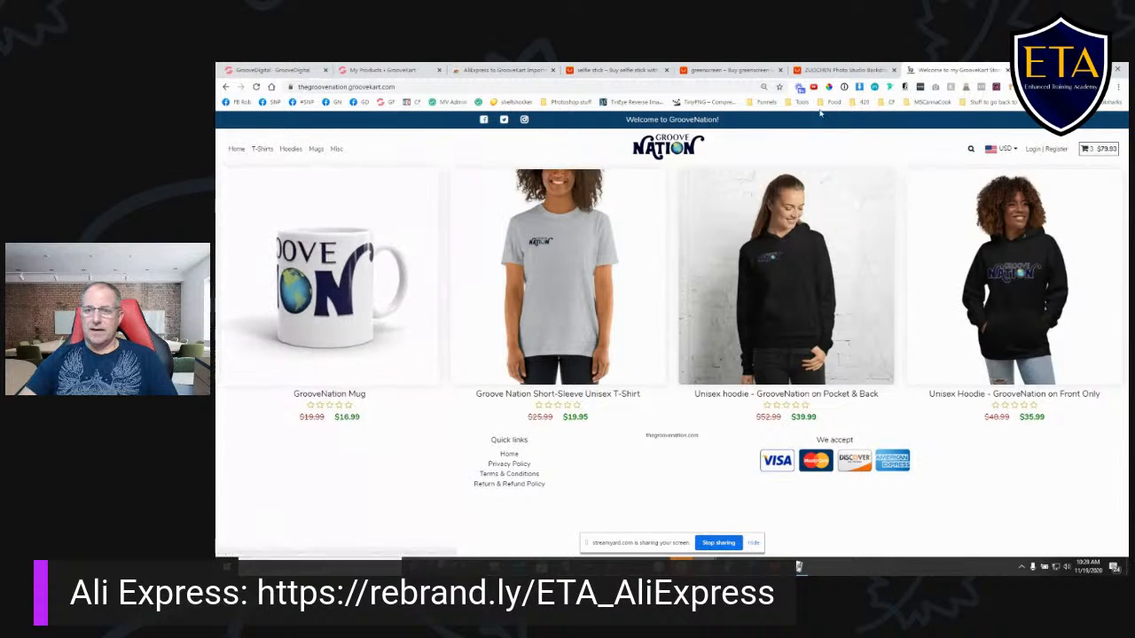
click(399, 71)
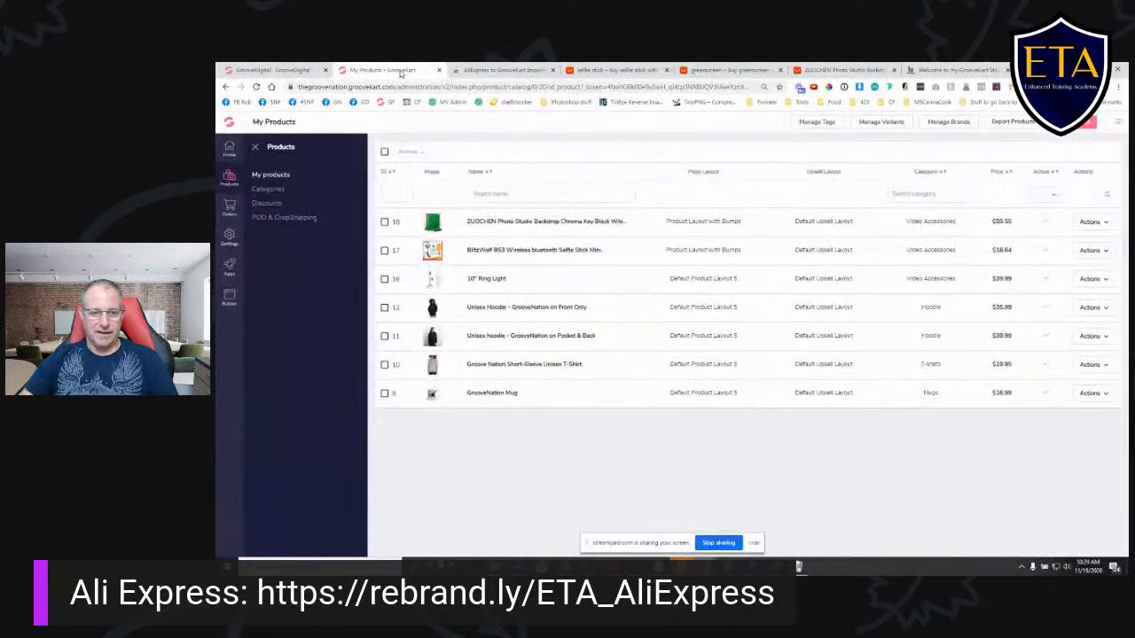
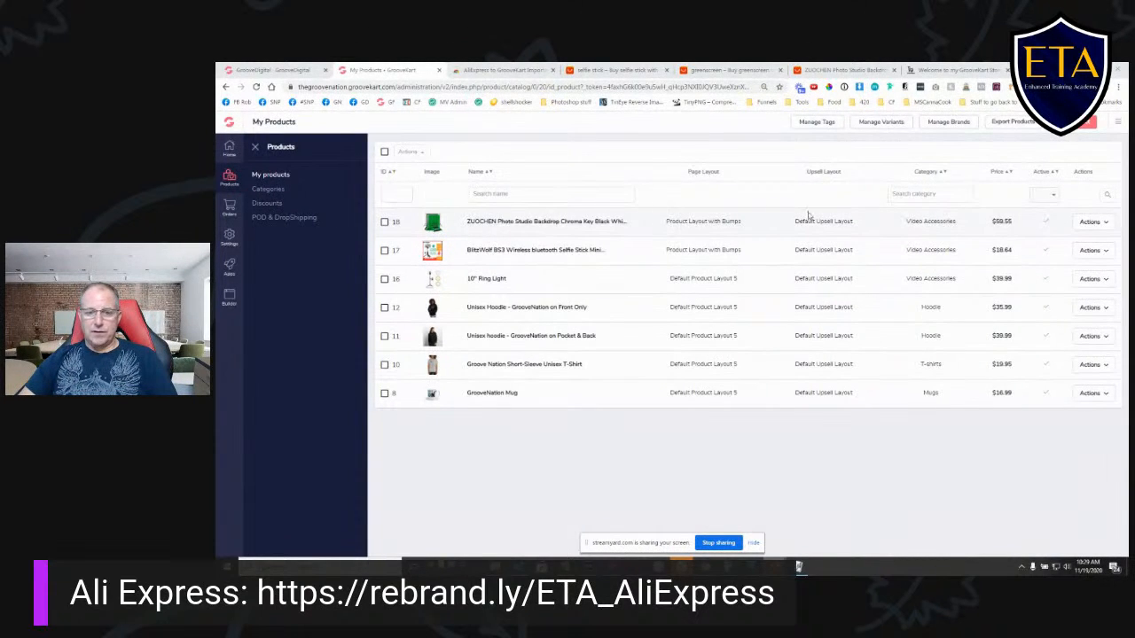
- Edit the ZUOCHEN photo studio backdrop product and copy the text paragraph of its full description into the summary product description
click(1108, 224)
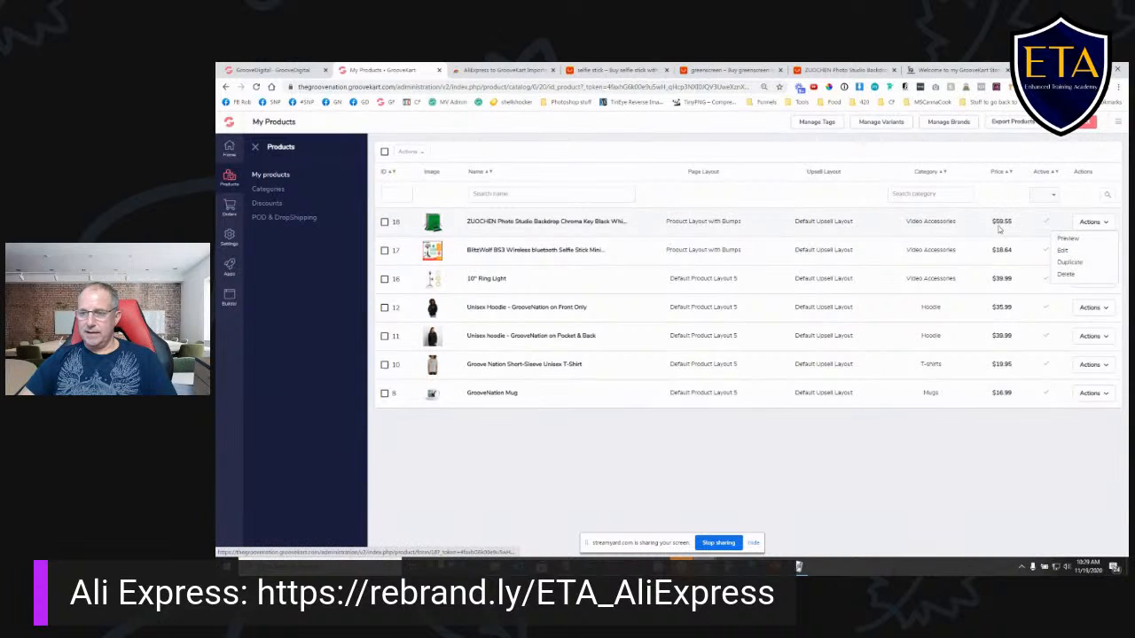
click(1065, 252)
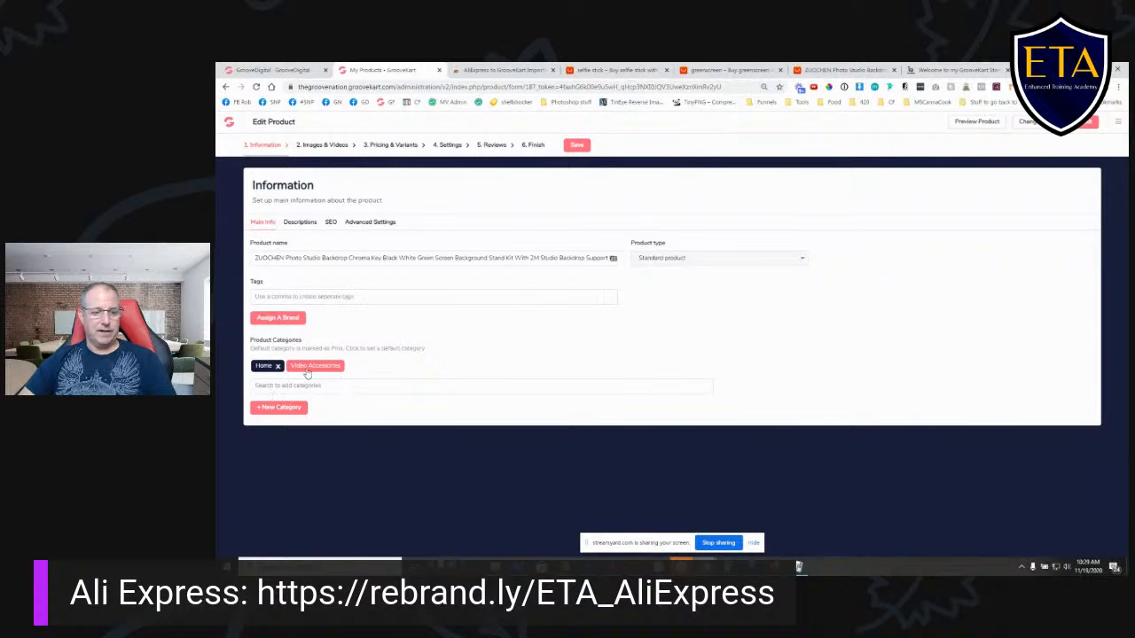
click(301, 223)
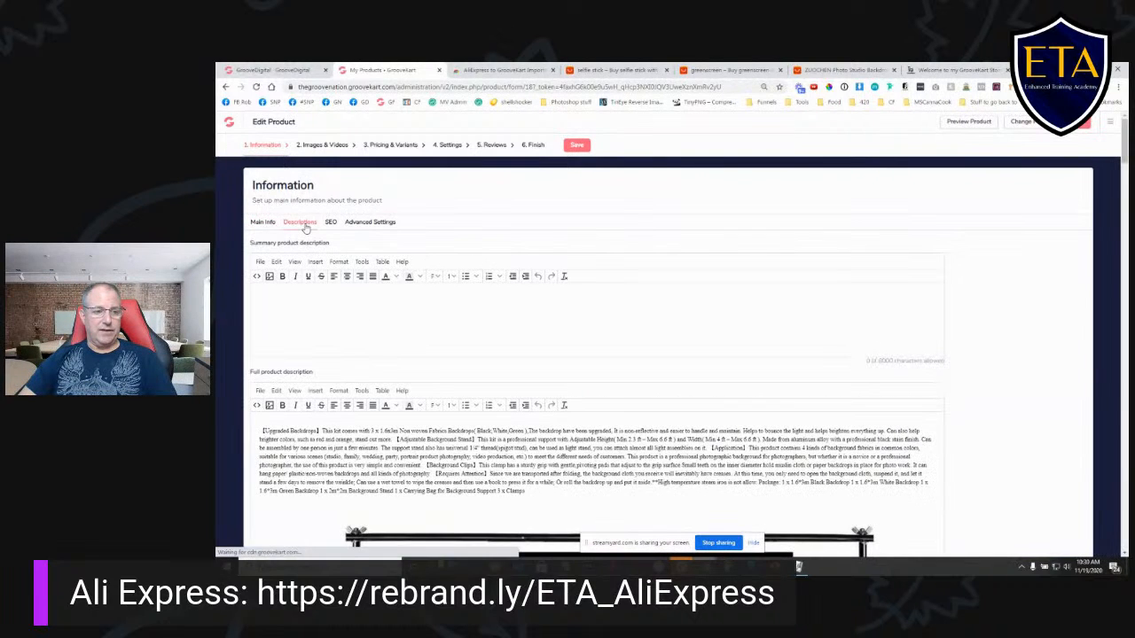
scroll(387, 455, down, 4)
scroll(399, 443, up, 4)
scroll(733, 321, down, 15)
scroll(732, 321, down, 10)
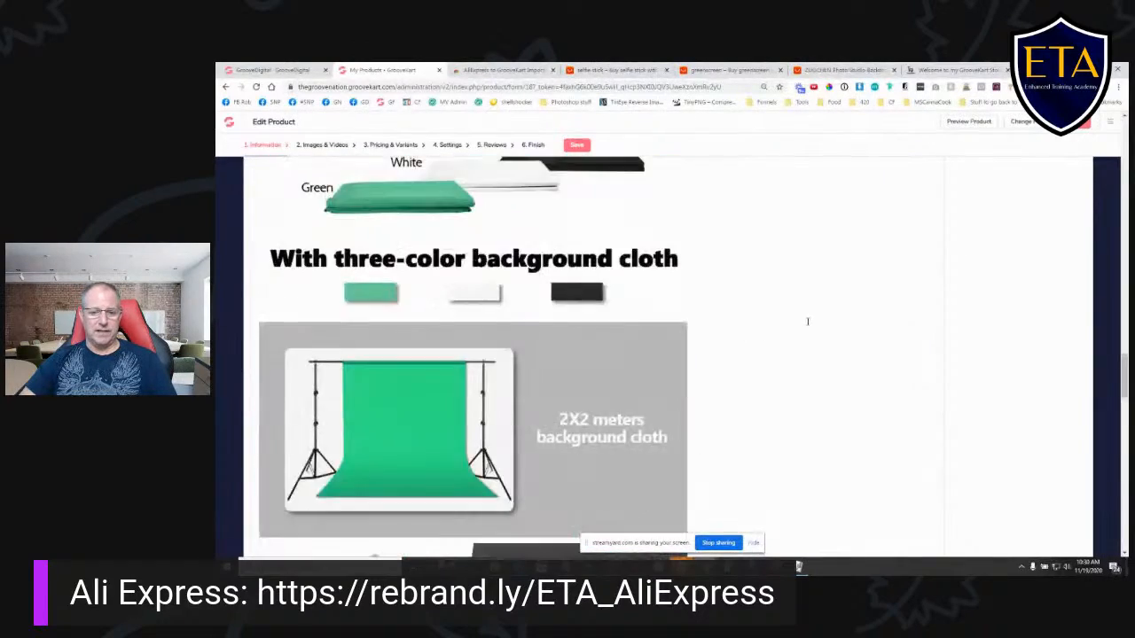
scroll(789, 341, up, 4)
scroll(758, 343, up, 20)
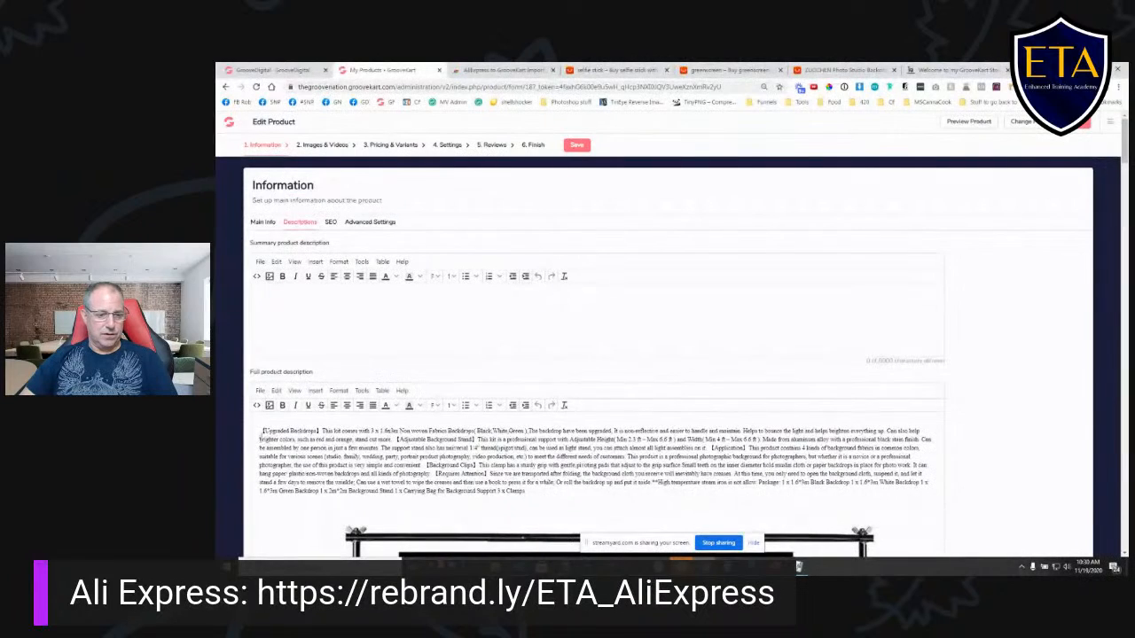
drag(262, 430, 577, 493)
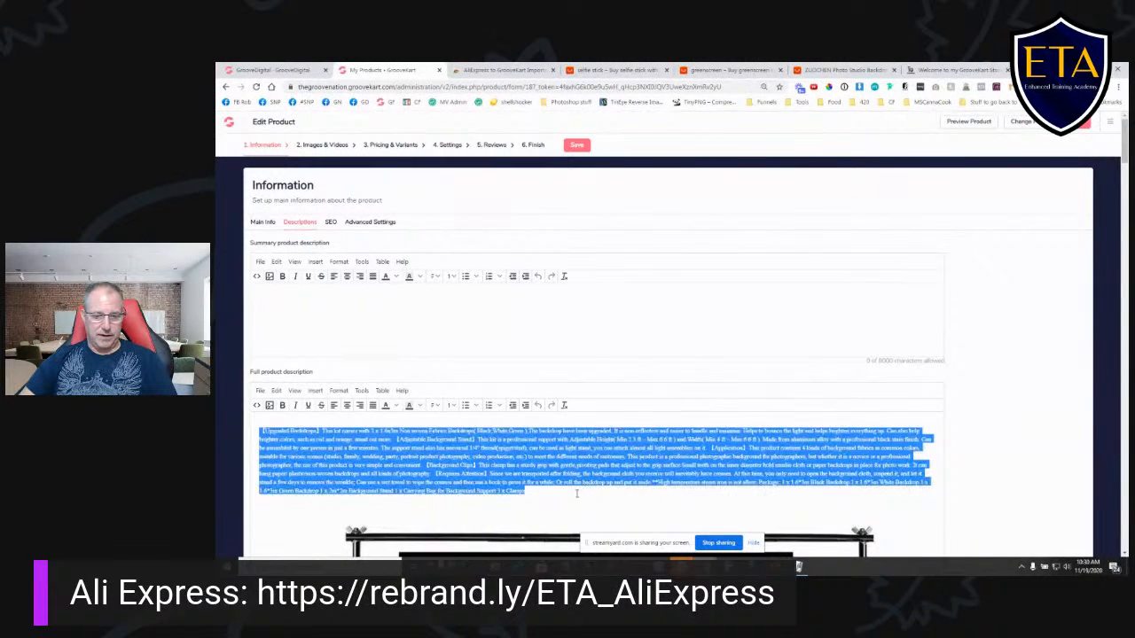
click(295, 307)
key(ctrl+v)
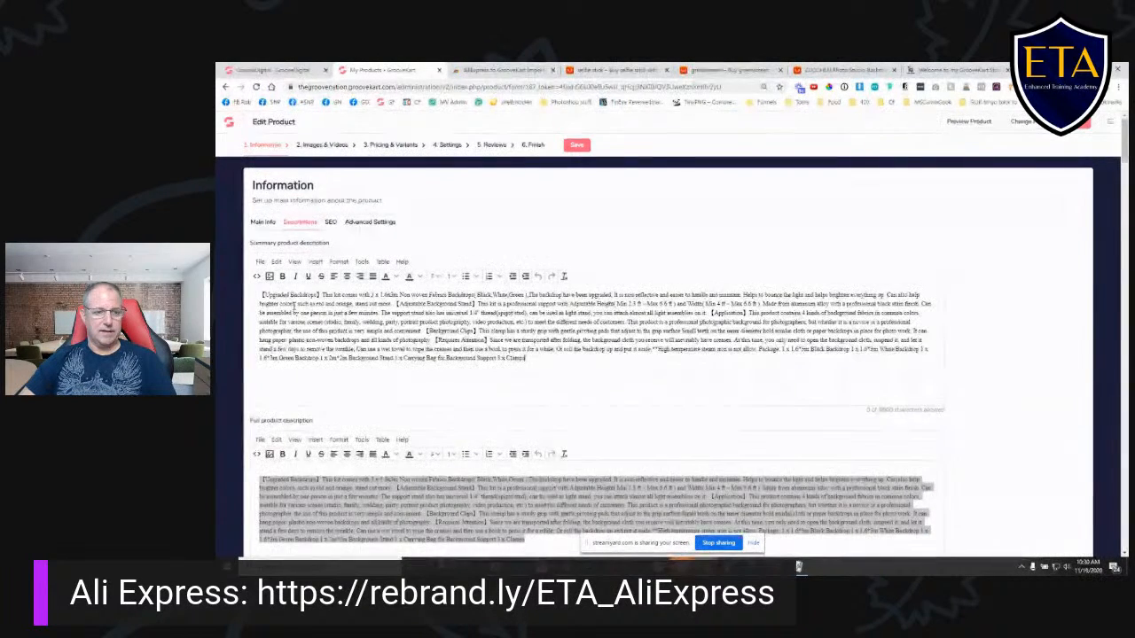
- Review the backdrop product's SEO information and optional product dimensions, and save the product
click(331, 222)
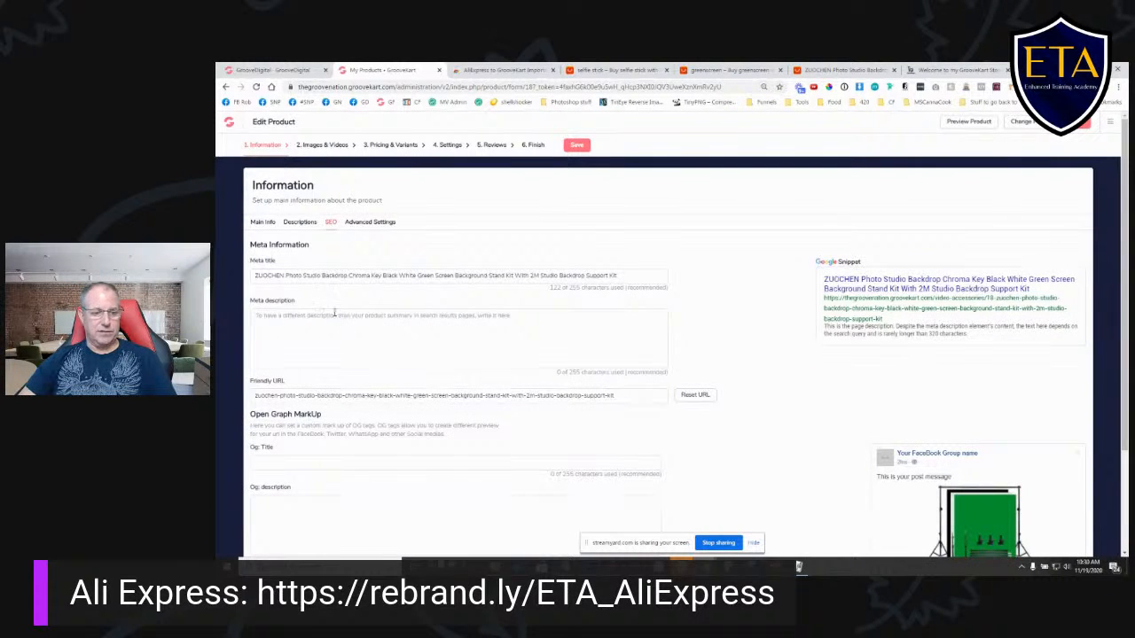
scroll(335, 325, down, 1)
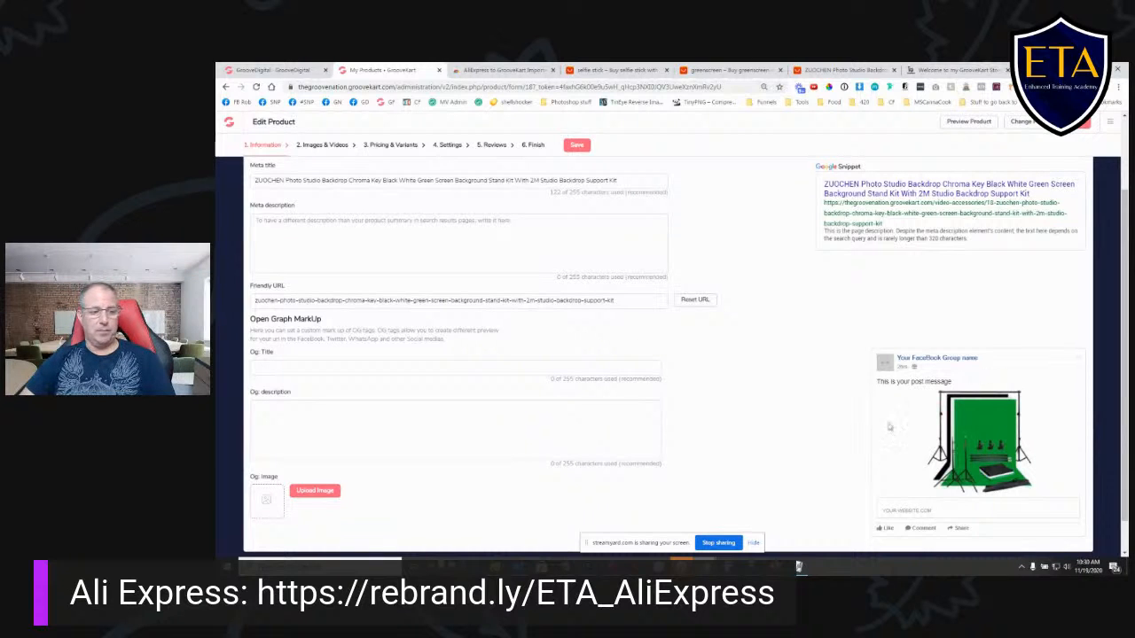
scroll(317, 436, down, 2)
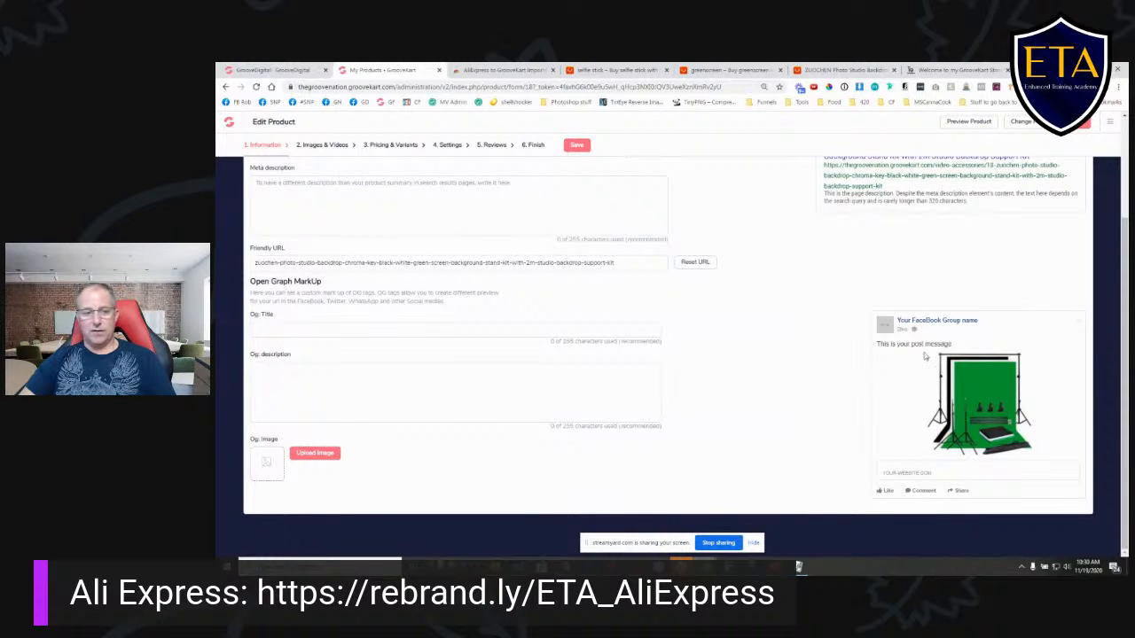
scroll(440, 416, up, 3)
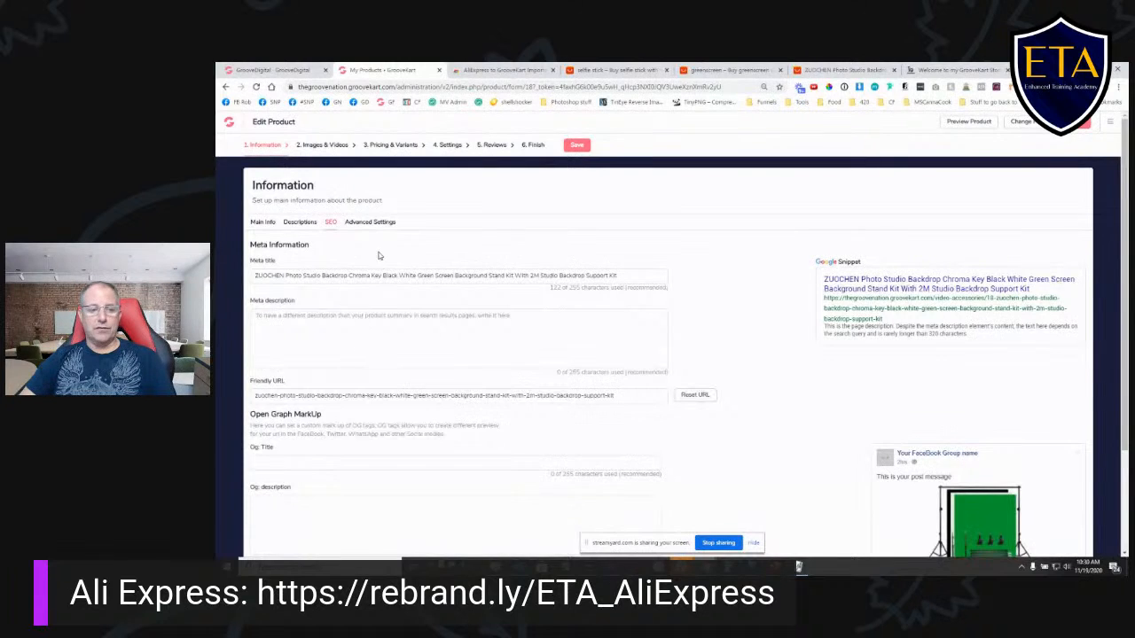
click(374, 224)
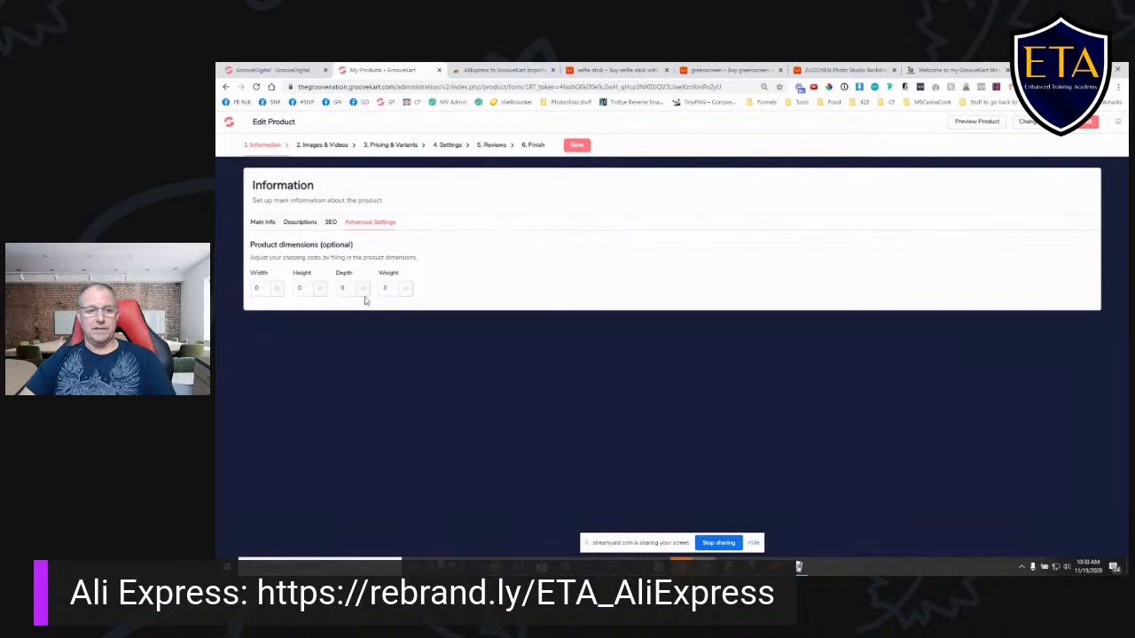
click(577, 144)
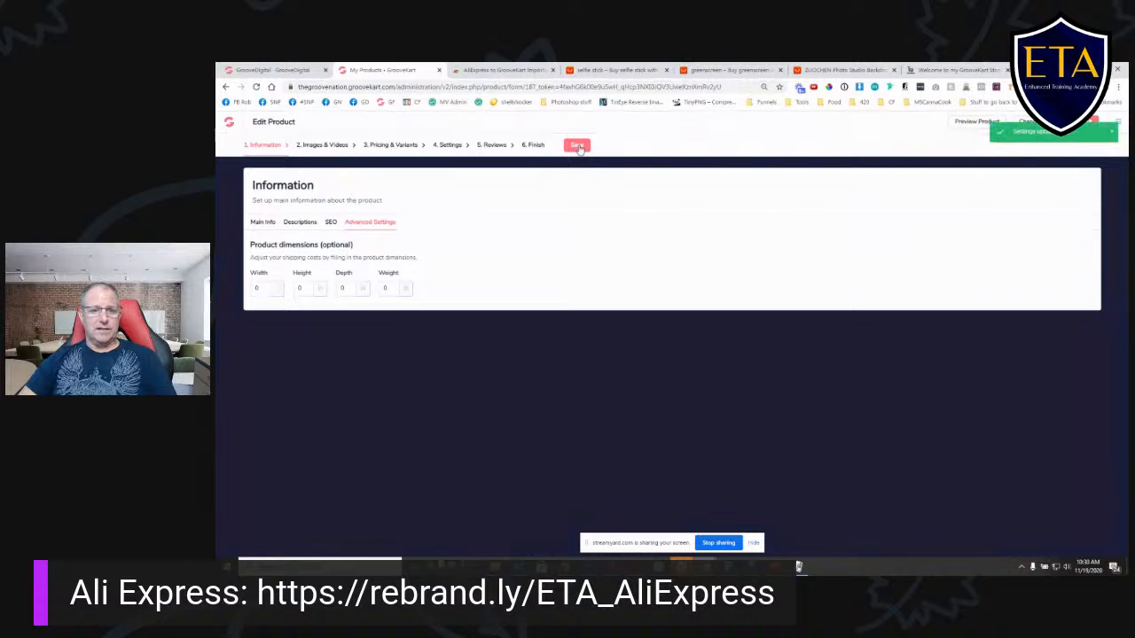
- Make the second product image the cover image of the backdrop product and save it
click(320, 147)
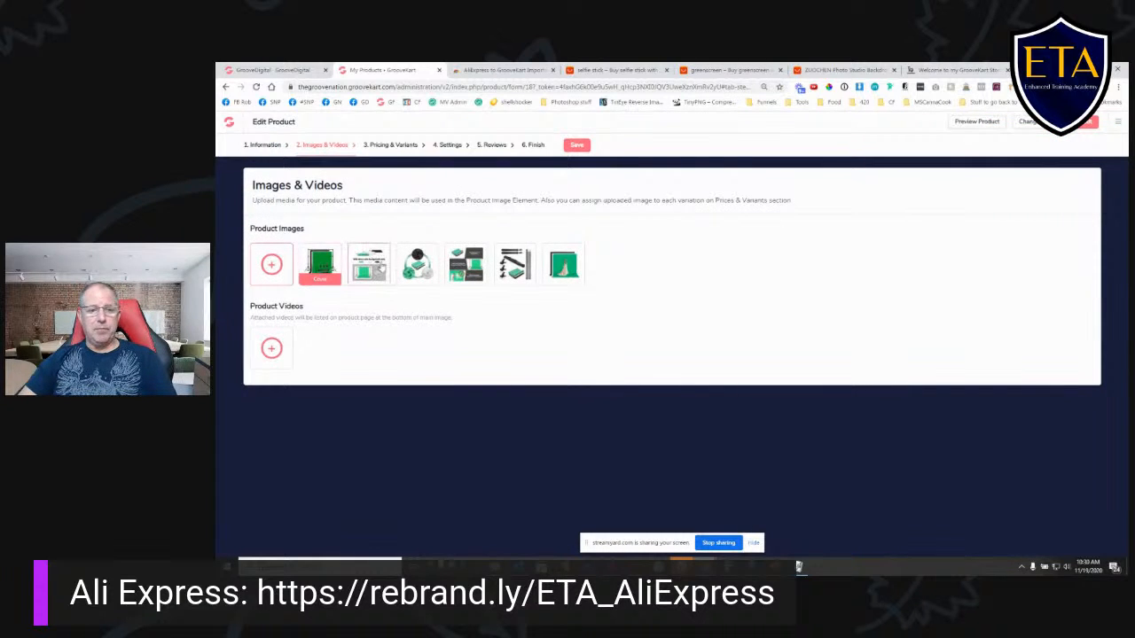
click(371, 269)
click(823, 232)
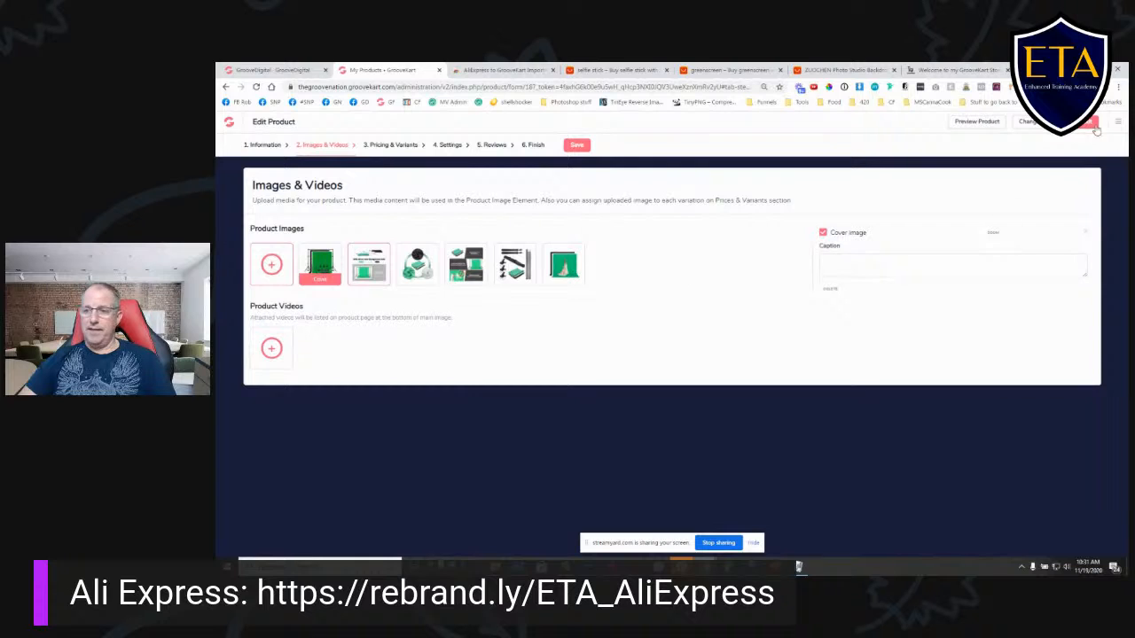
click(576, 147)
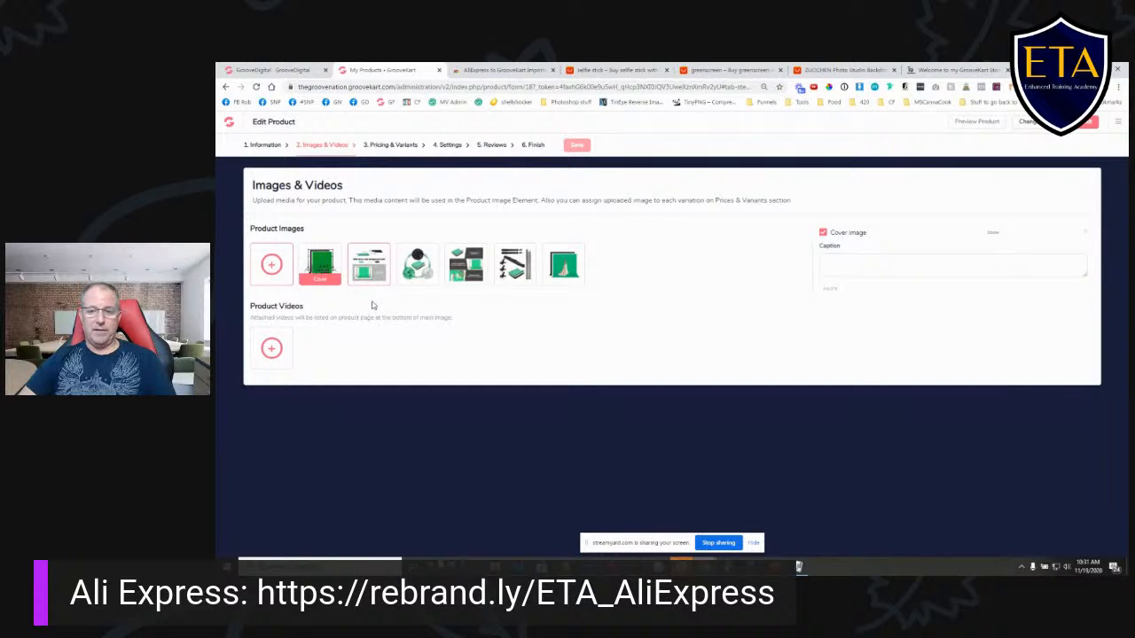
- Restore the first product image, the green backdrop on its stand, as the cover image and save
click(327, 261)
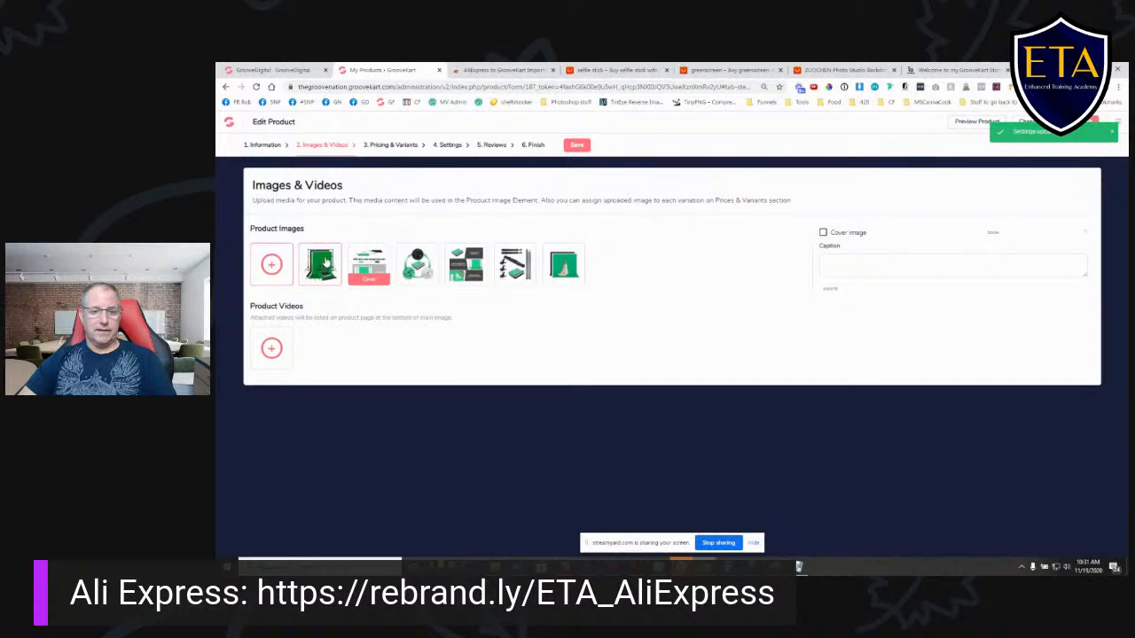
click(823, 232)
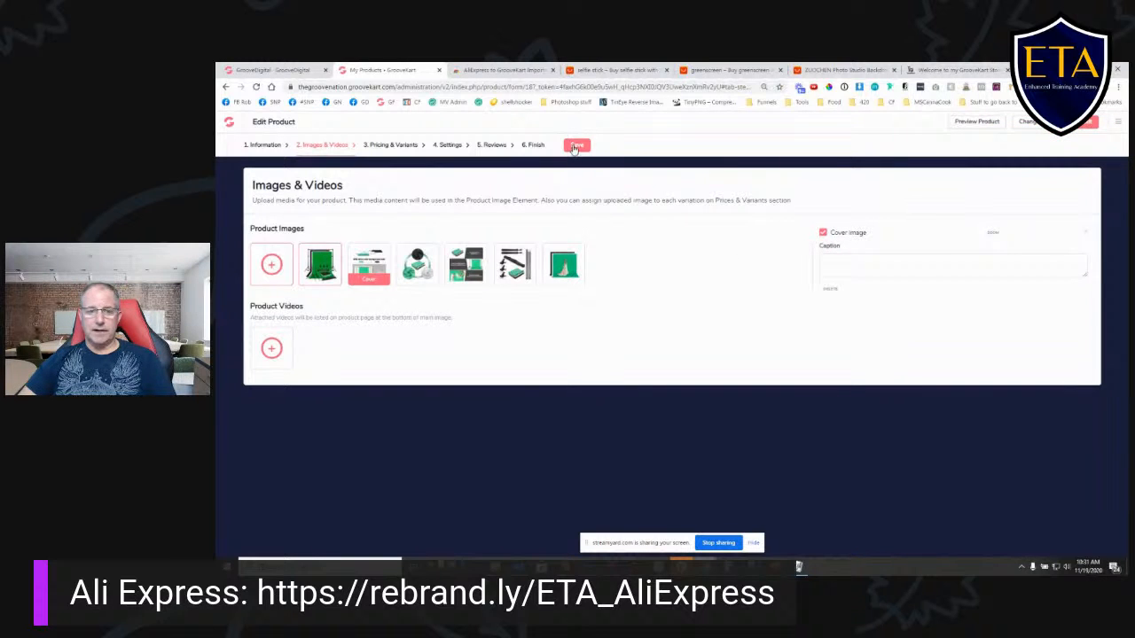
click(575, 147)
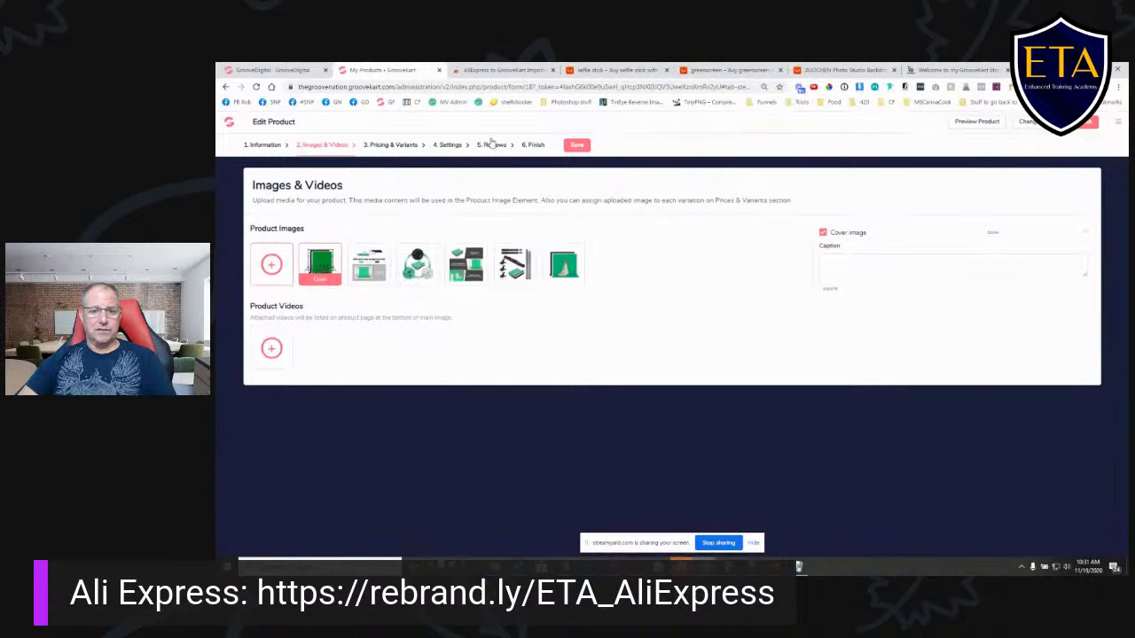
- Review the backdrop product's wholesale cost fields and its Ships From variant settings
click(376, 146)
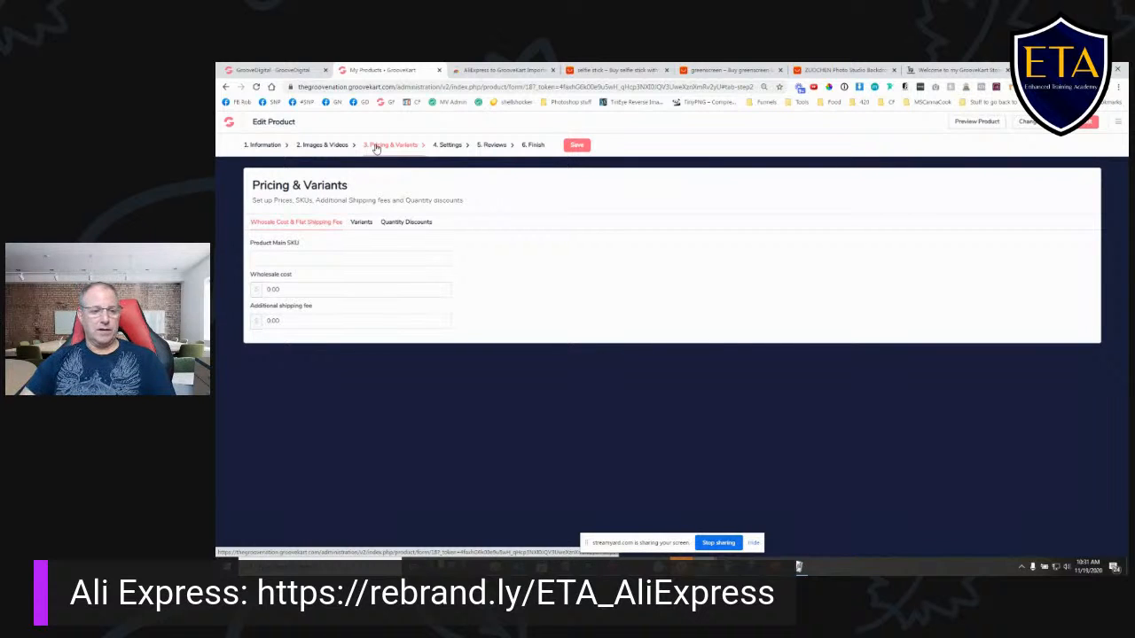
click(361, 222)
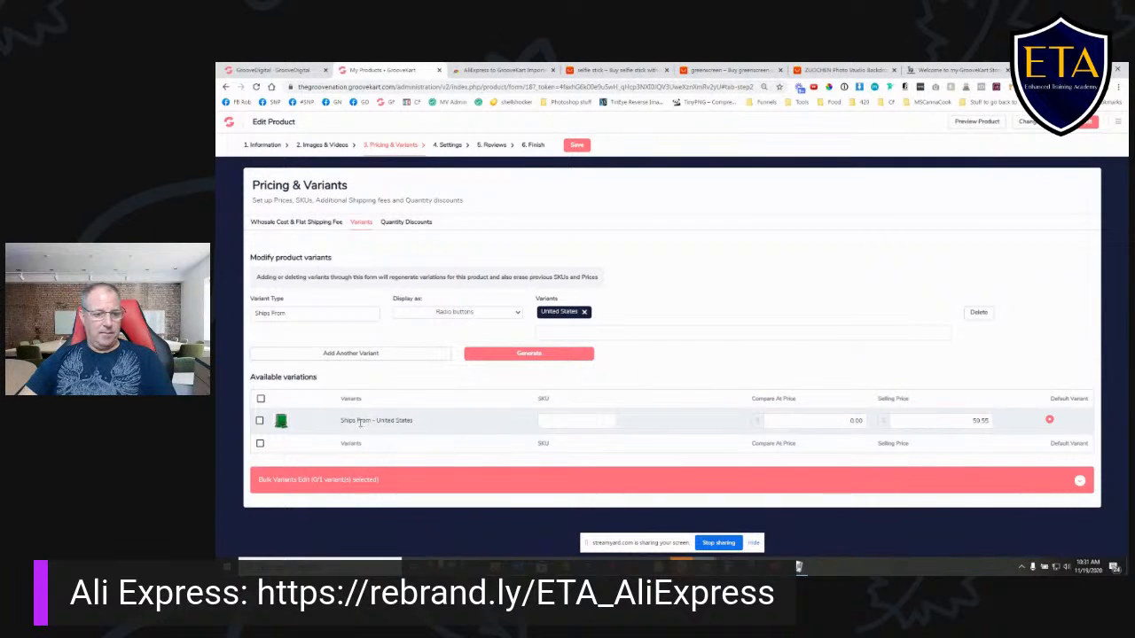
triple_click(293, 312)
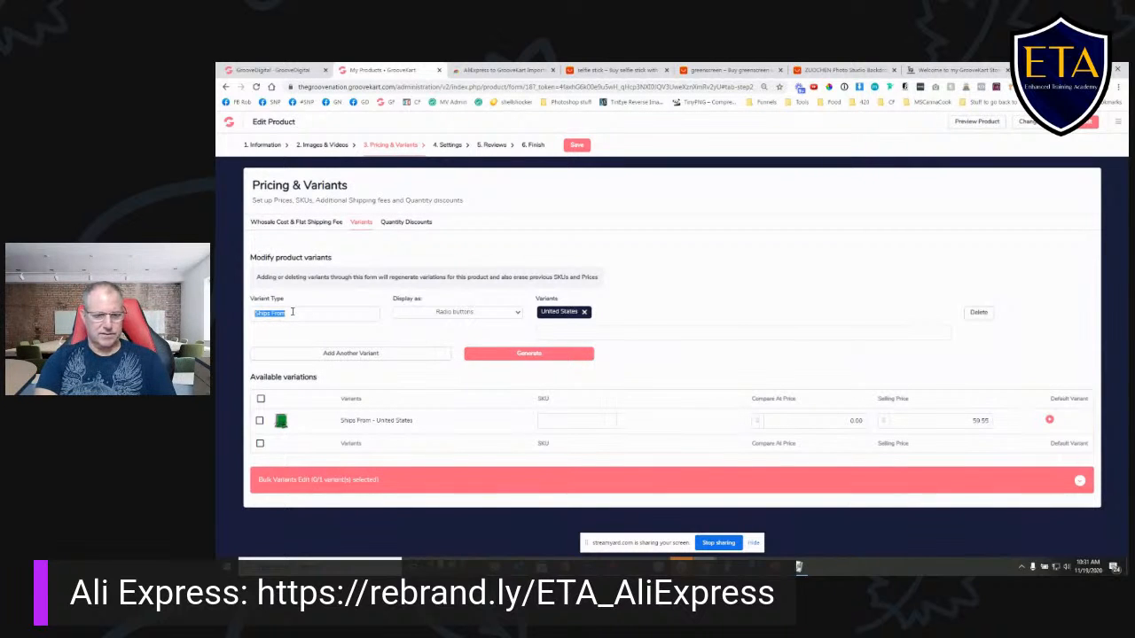
click(325, 339)
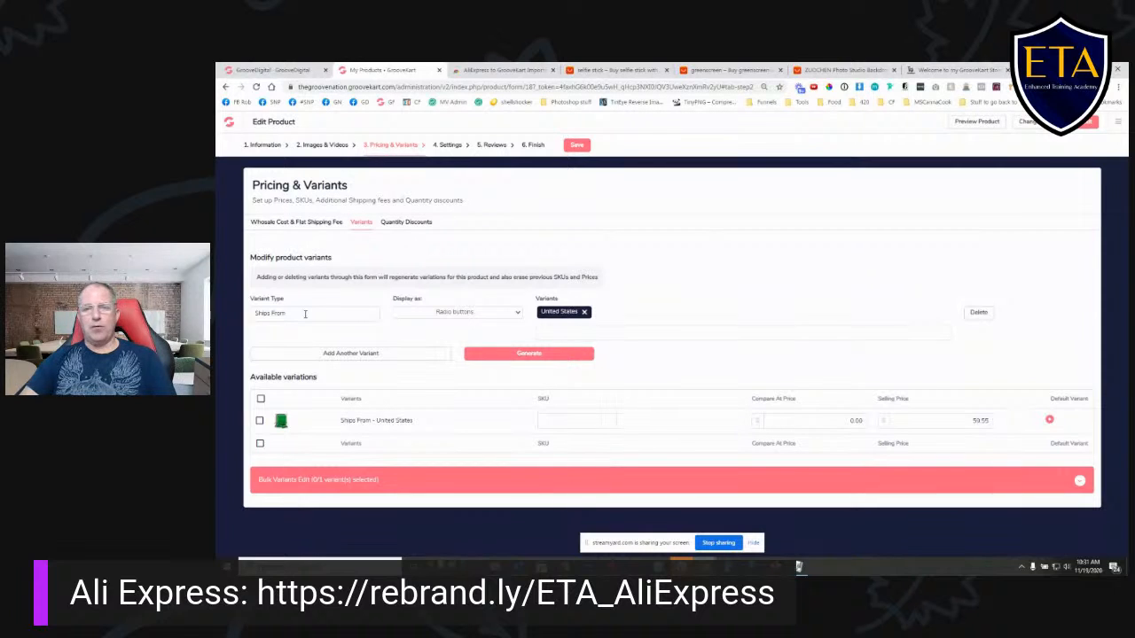
drag(307, 314, 253, 315)
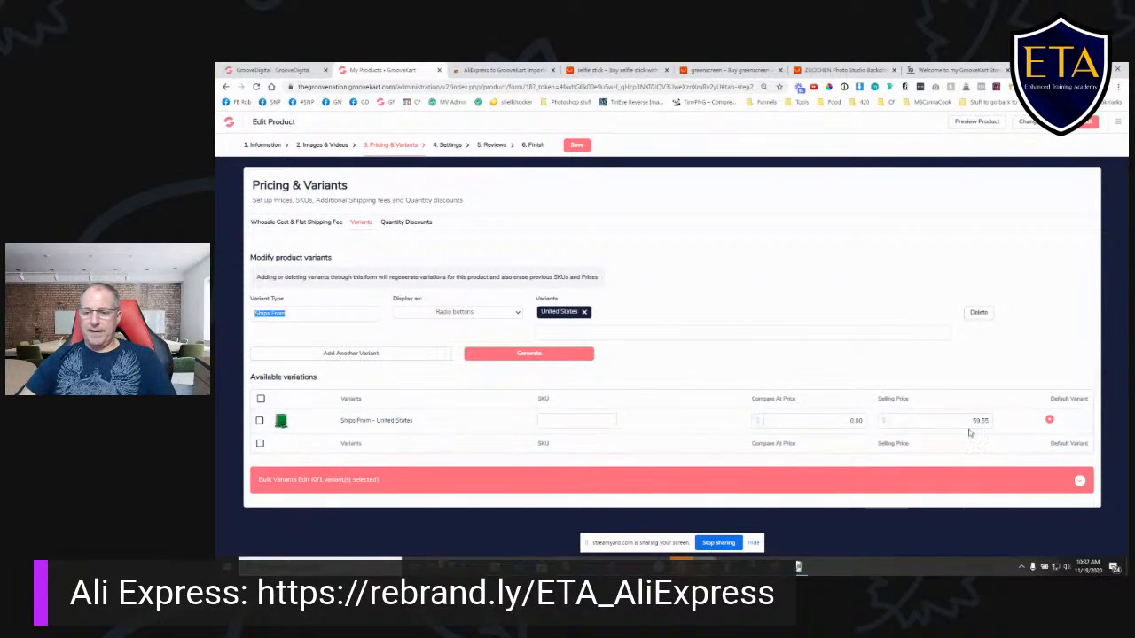
- Set the compare-at price of the Ships From - United States variant to 59.55
click(837, 423)
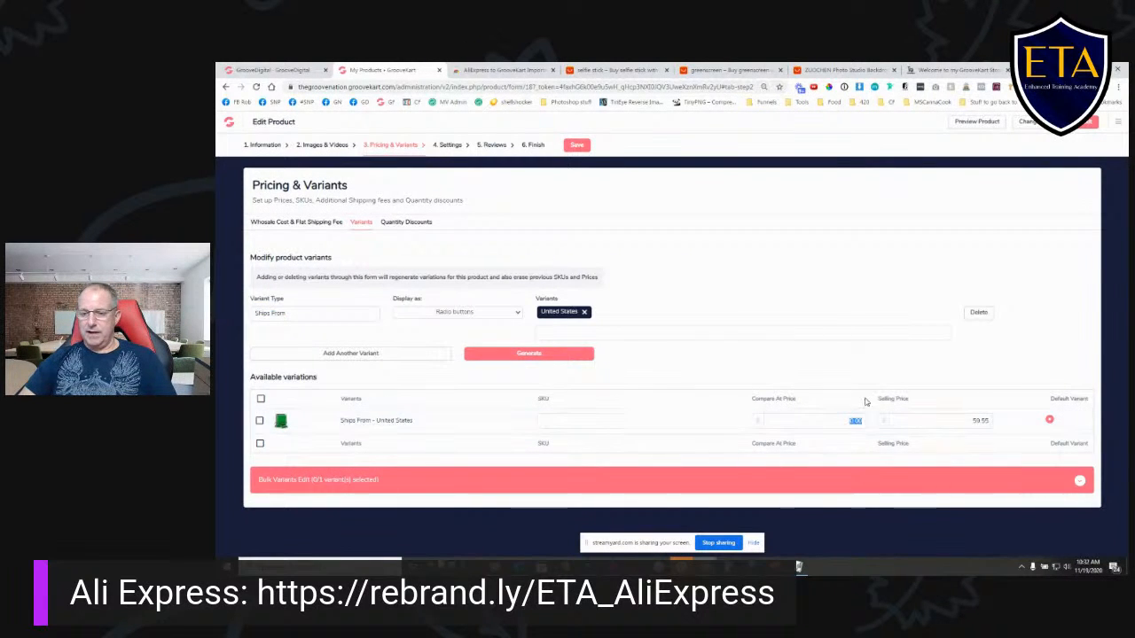
text(4)
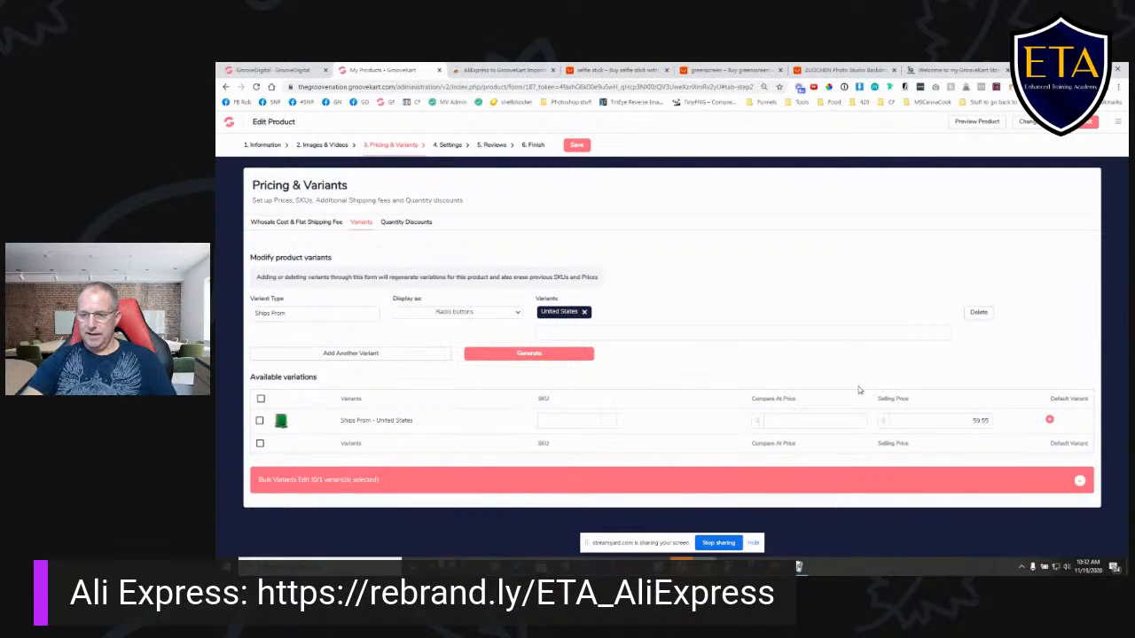
text(9.55)
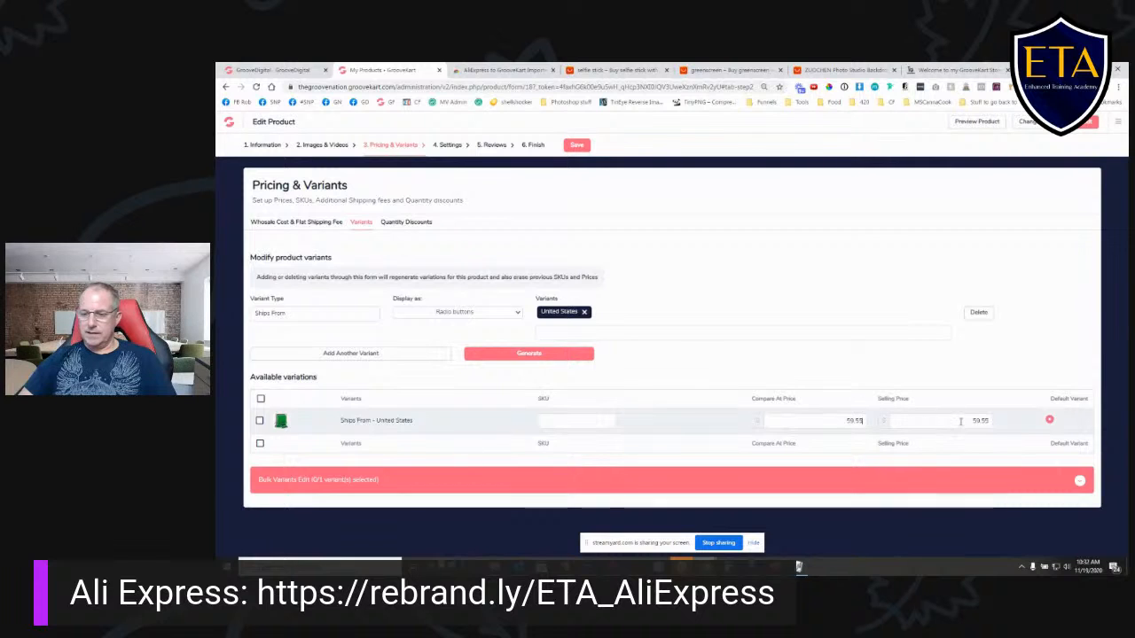
- Look up the backdrop kit's original price on AliExpress and set the United States variant's compare-at price to 85.07
double_click(853, 421)
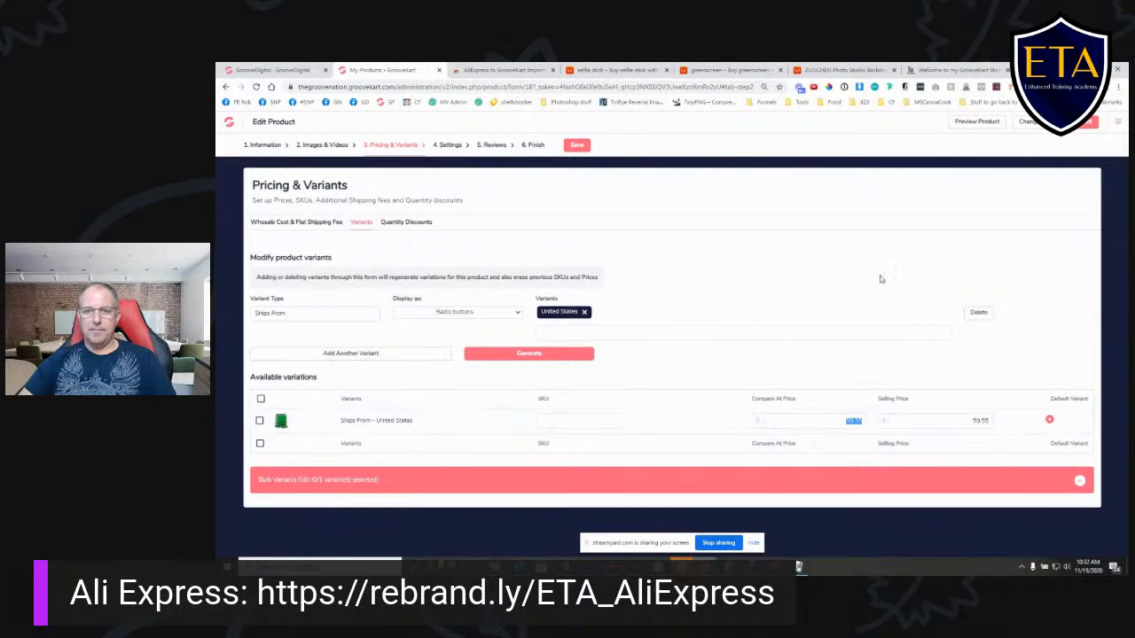
click(740, 70)
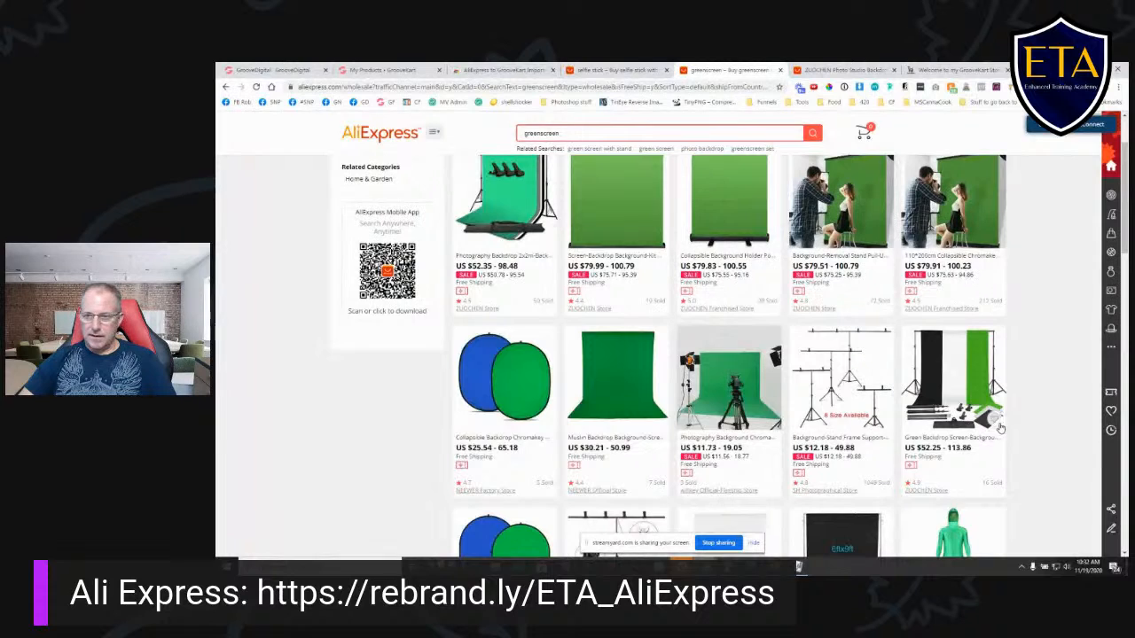
click(844, 71)
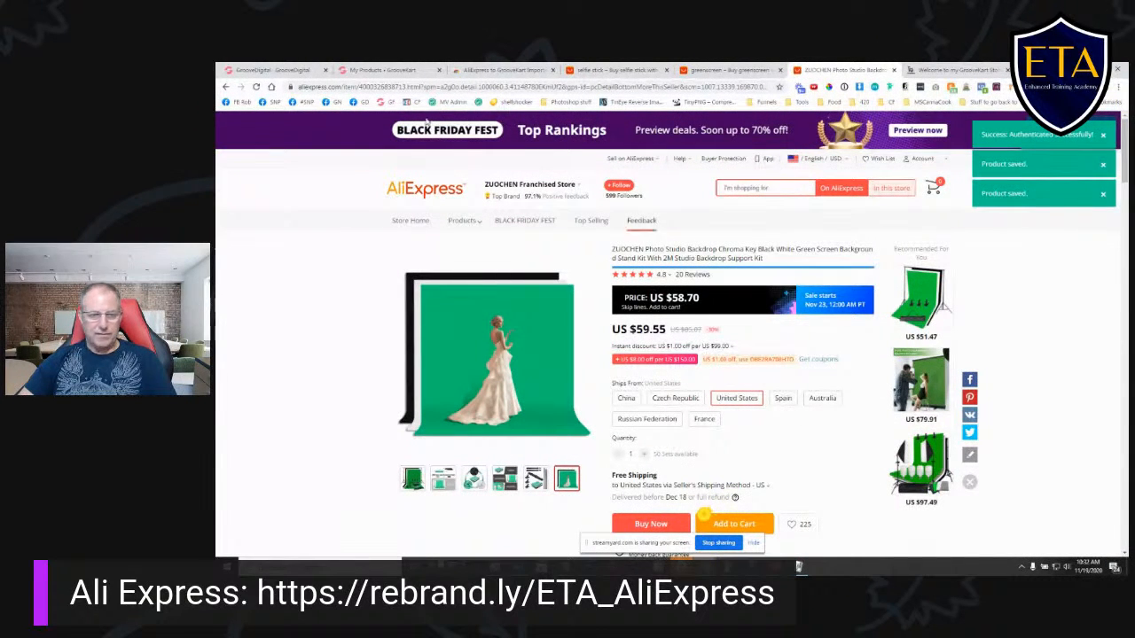
click(270, 70)
click(390, 70)
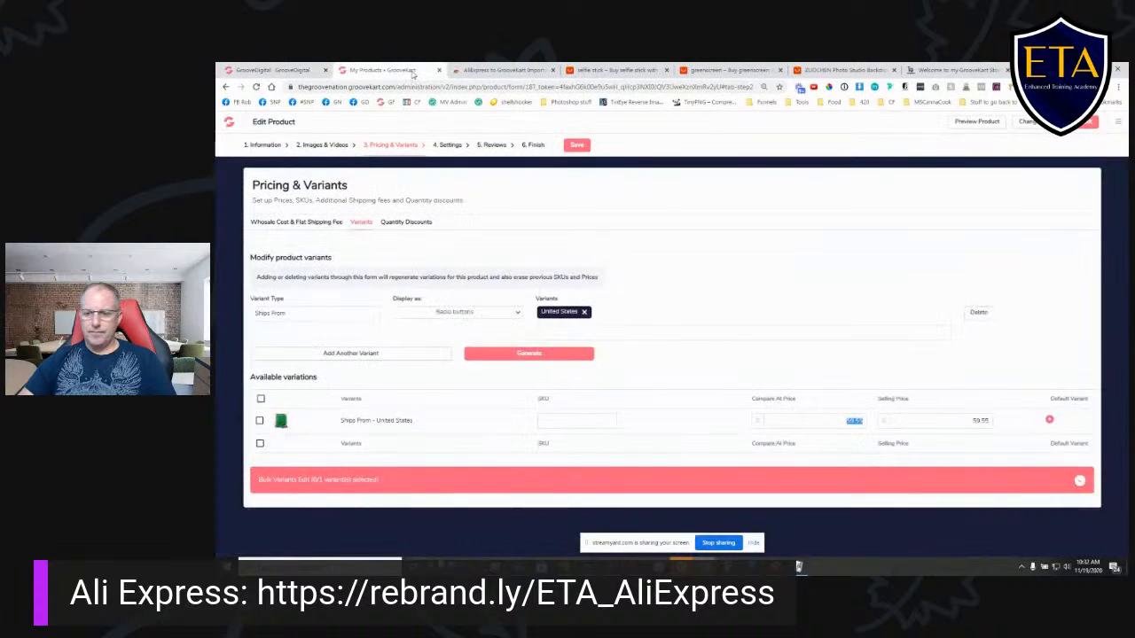
text(9)
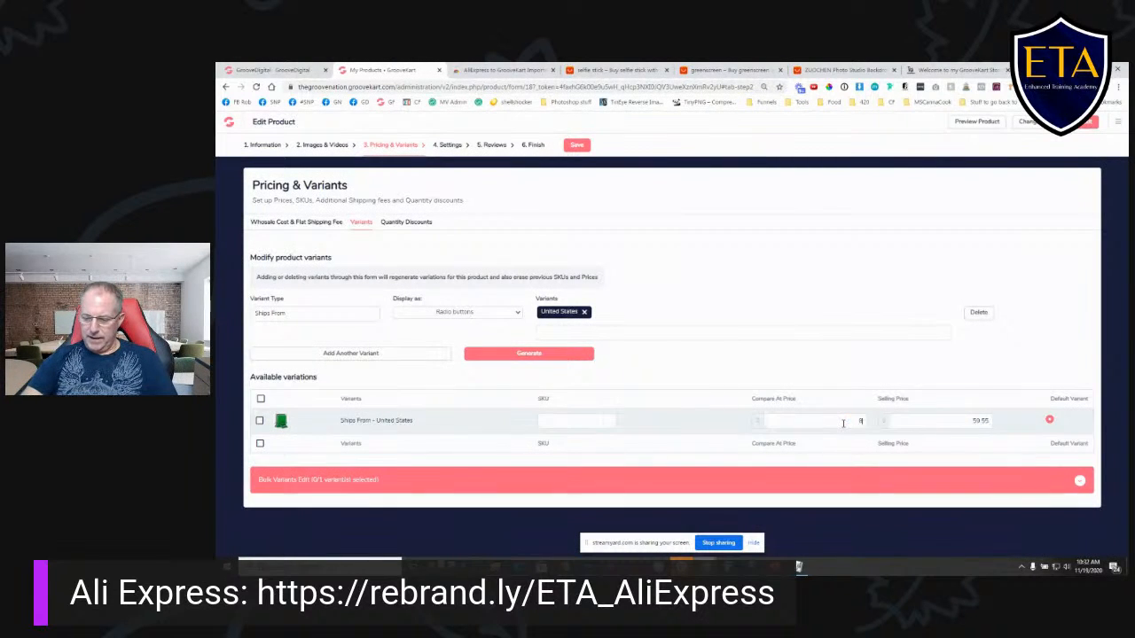
text(7)
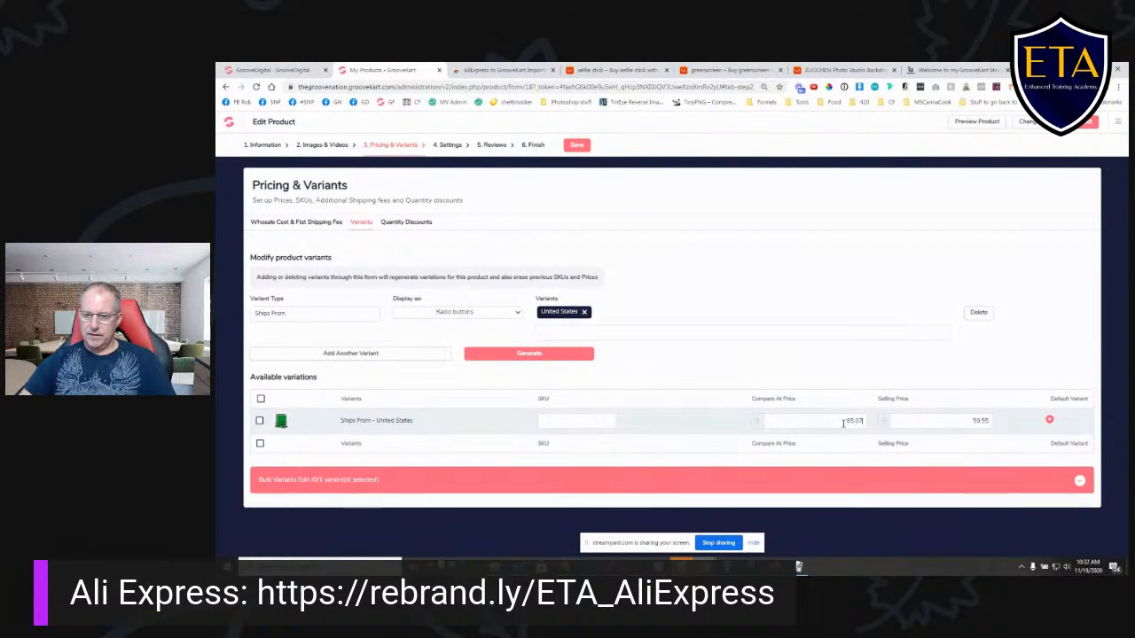
- Set the selling price of the Ships From - United States variant to 69.99 and save the product
drag(962, 425, 1000, 423)
text(69.99)
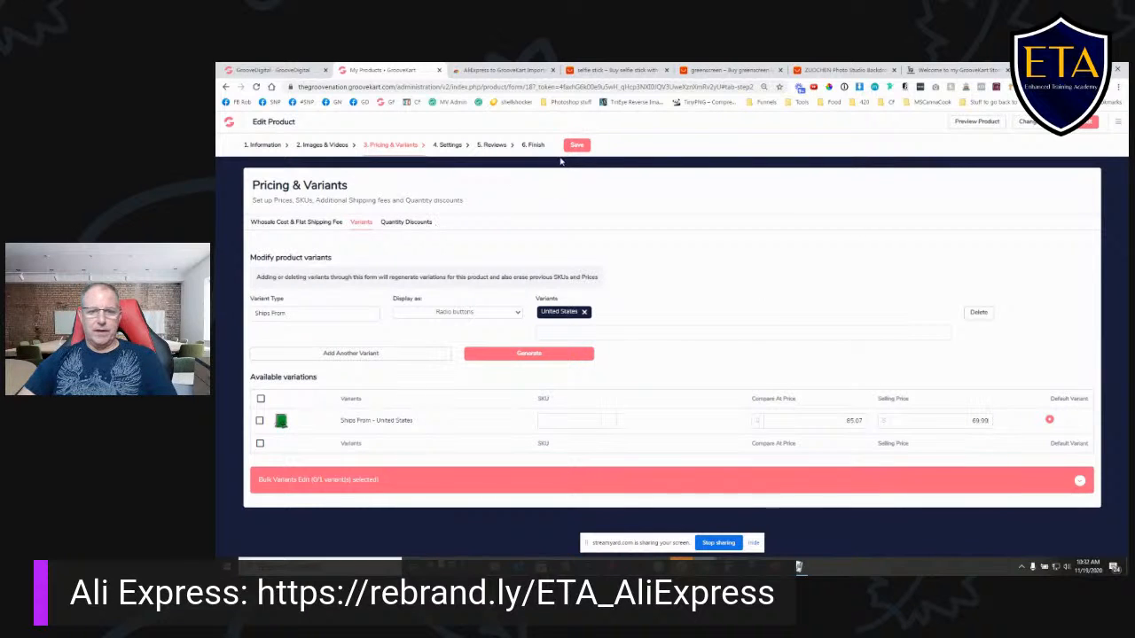
click(576, 145)
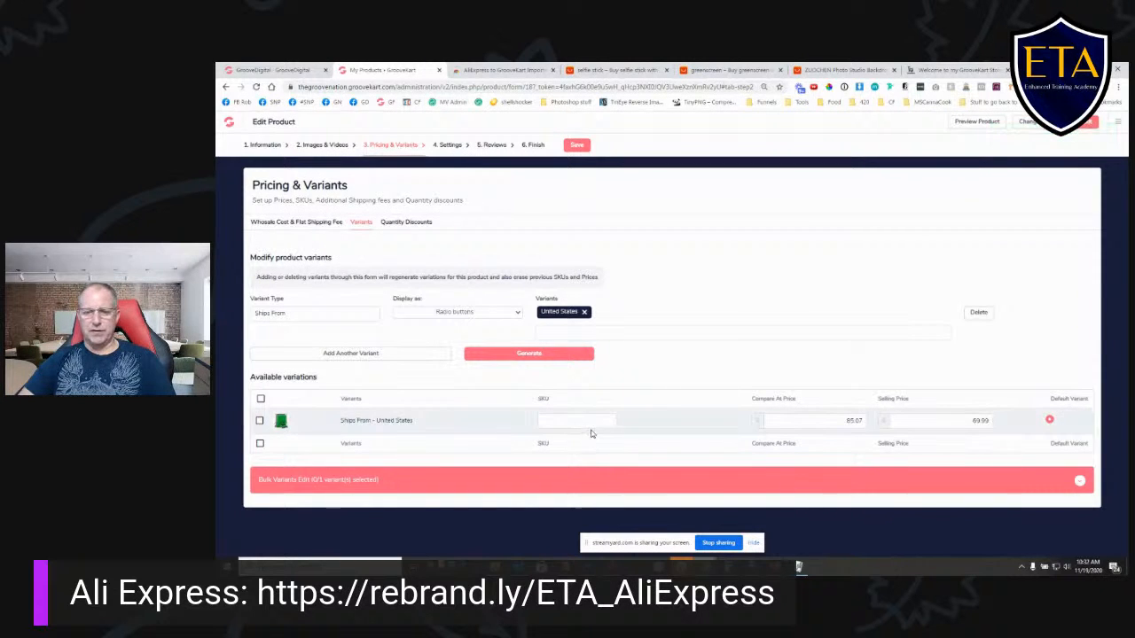
- Review the bulk variant editing and quantity discount options for the backdrop product and save it
click(1079, 484)
scroll(779, 457, down, 1)
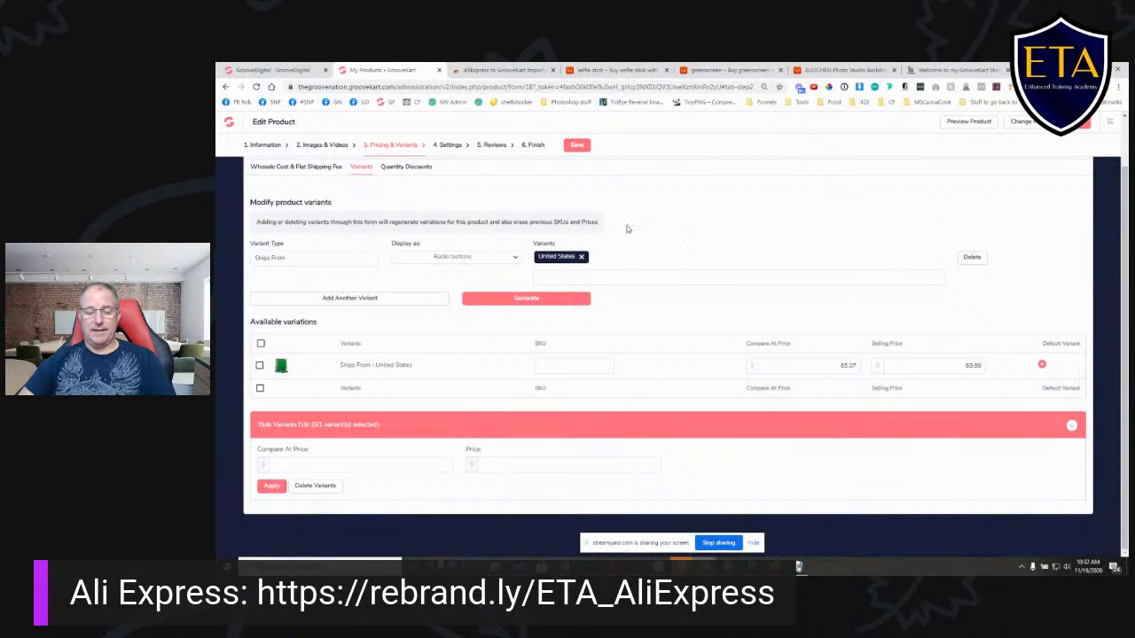
click(406, 167)
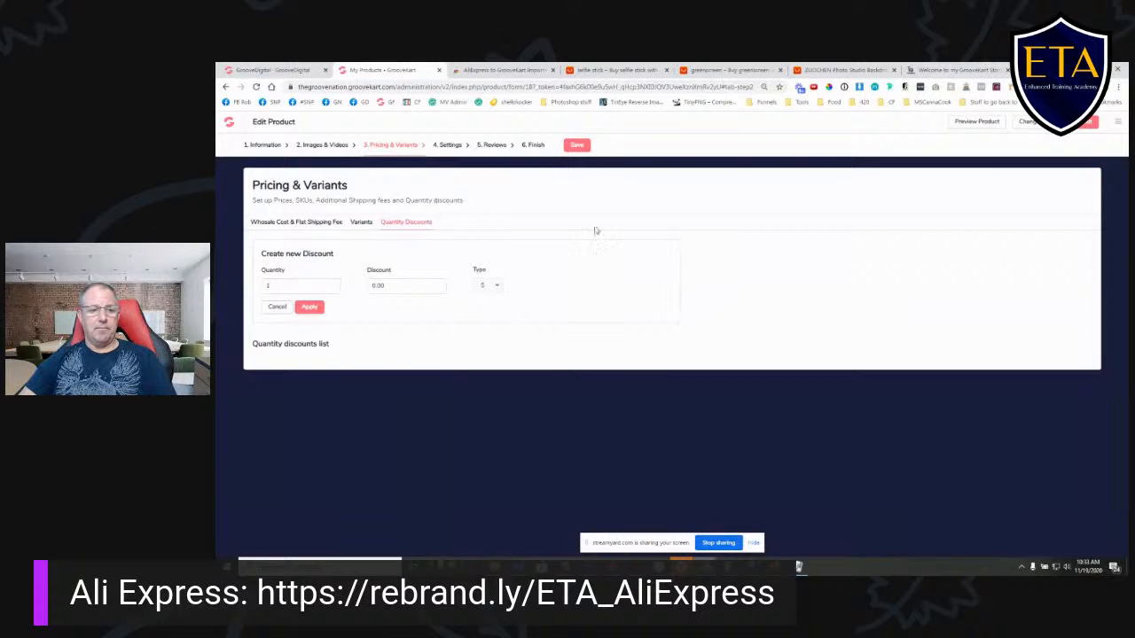
click(576, 146)
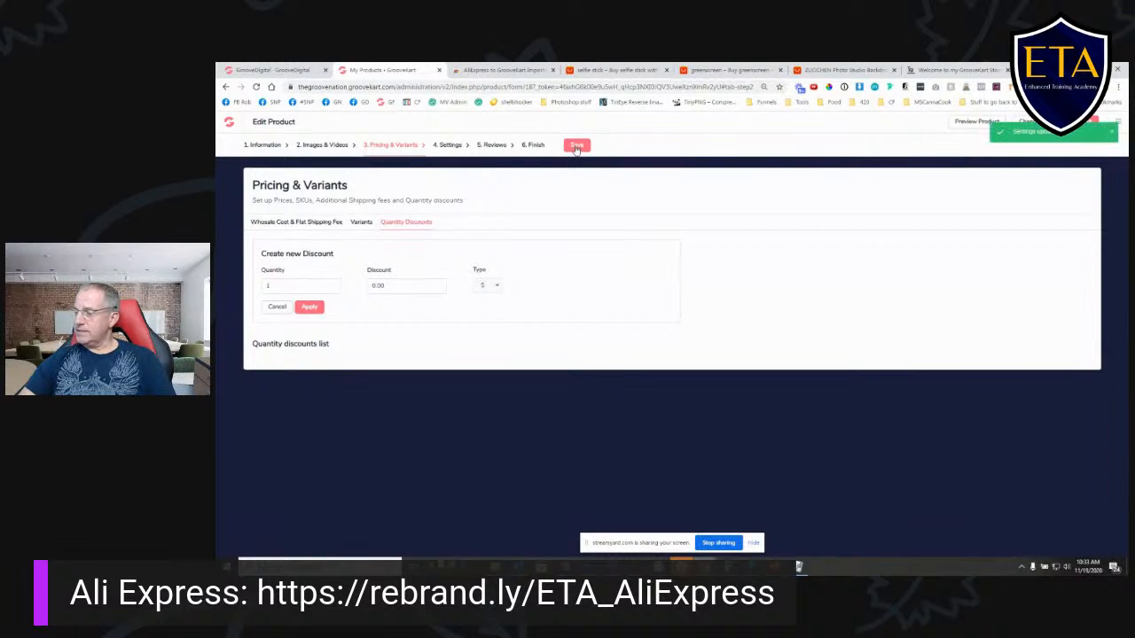
- Compare the product page templates, select Default Product Layout 5 for the backdrop product and save
click(448, 146)
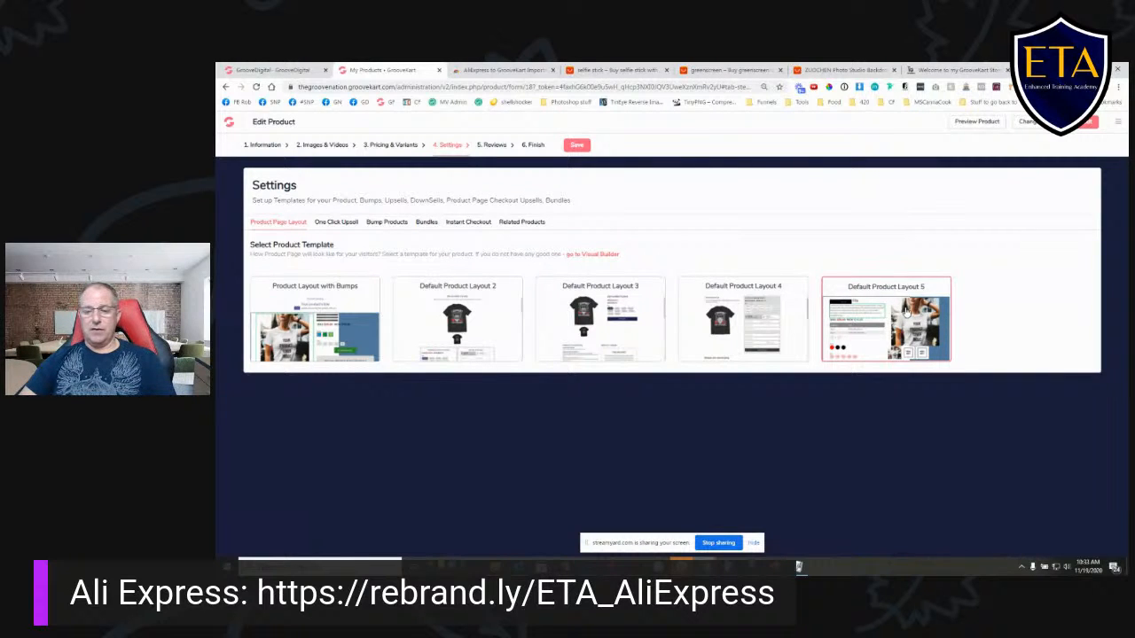
click(344, 316)
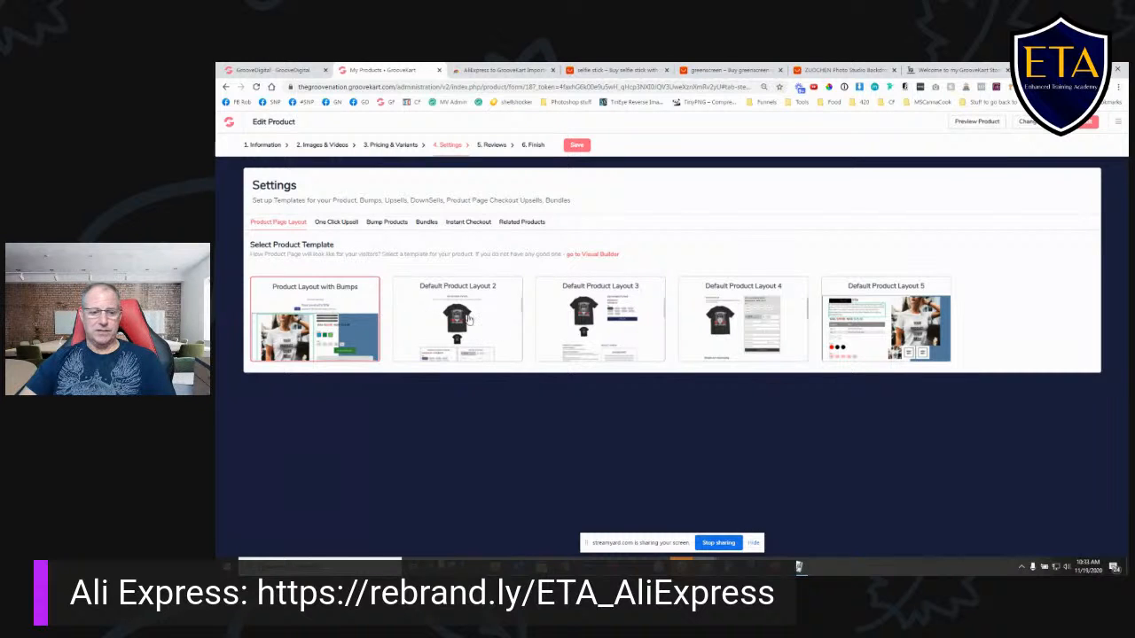
click(887, 317)
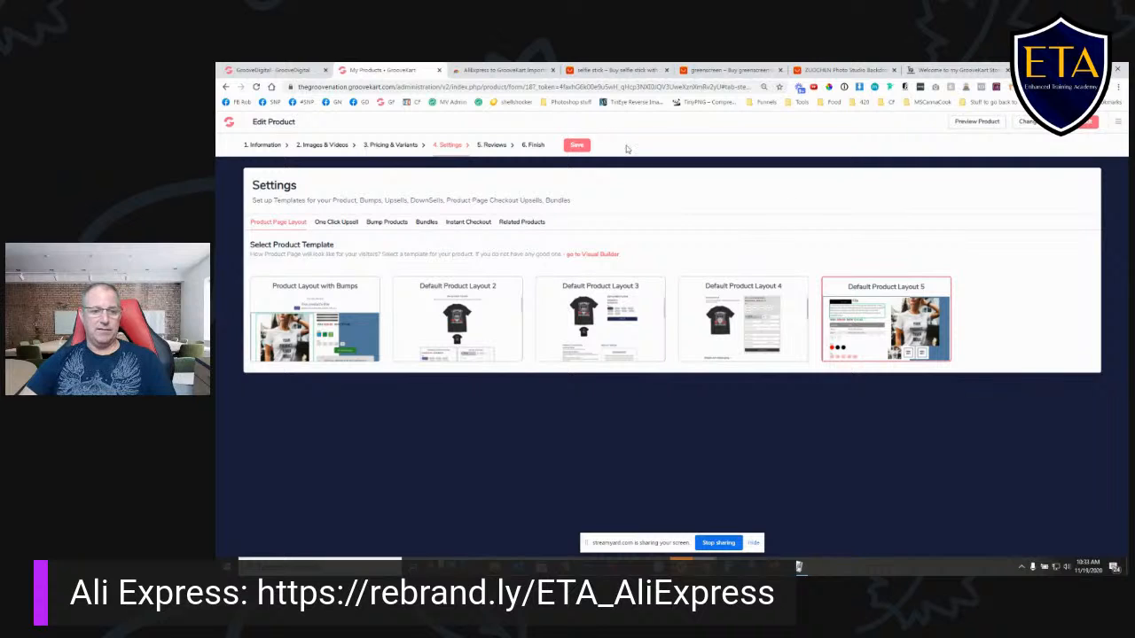
click(577, 146)
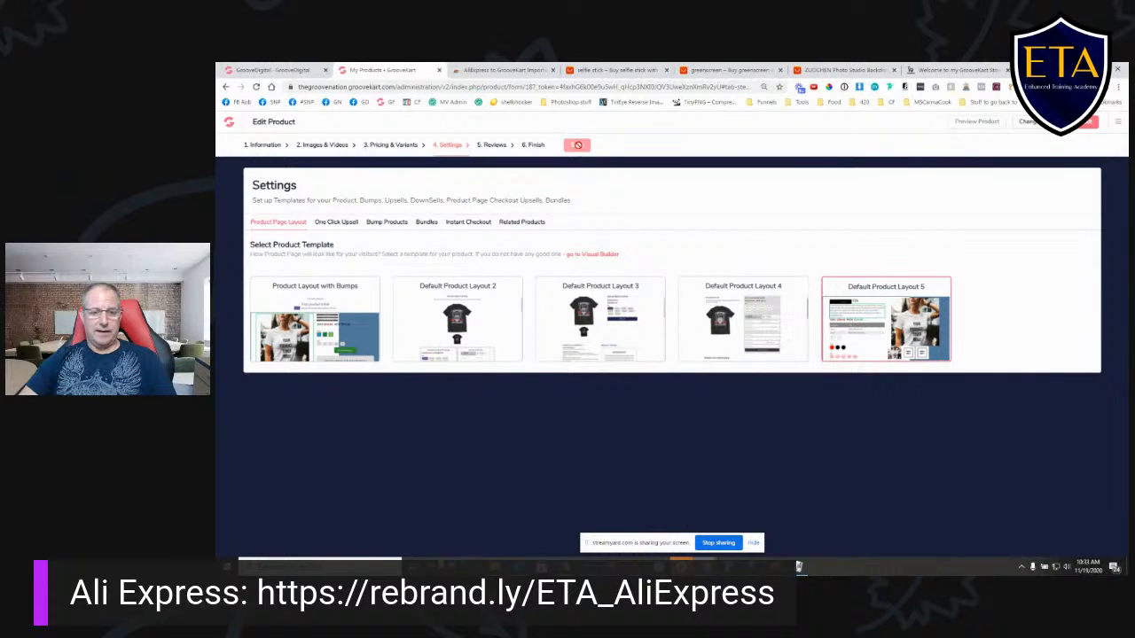
- Review the backdrop product's one-click upsell, bump product, bundle, instant checkout and customer review options
click(337, 223)
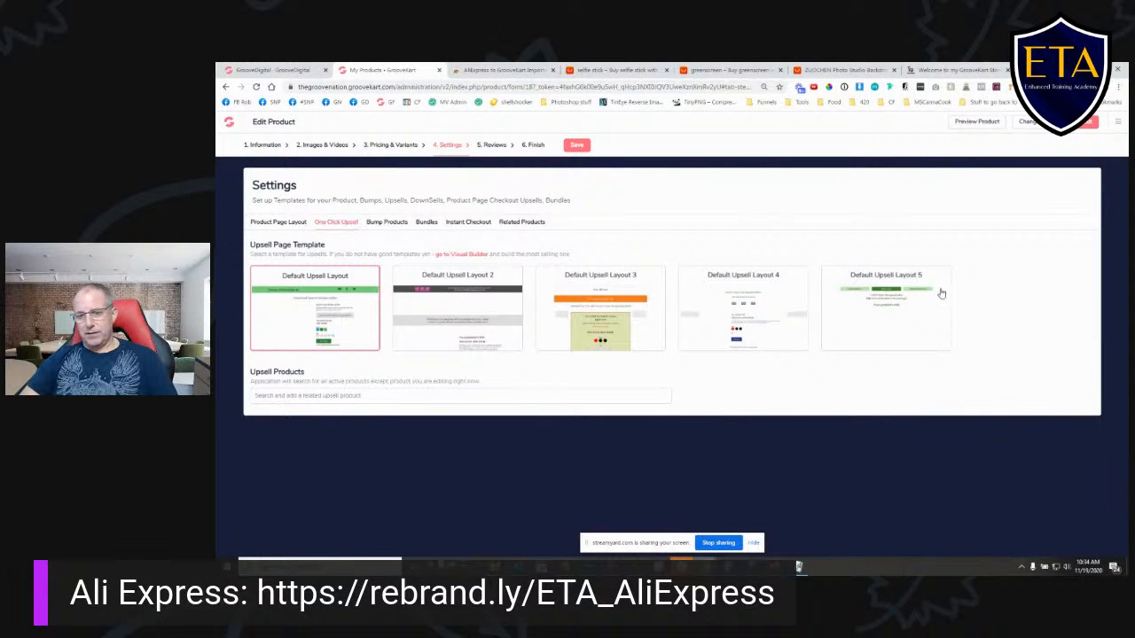
click(386, 223)
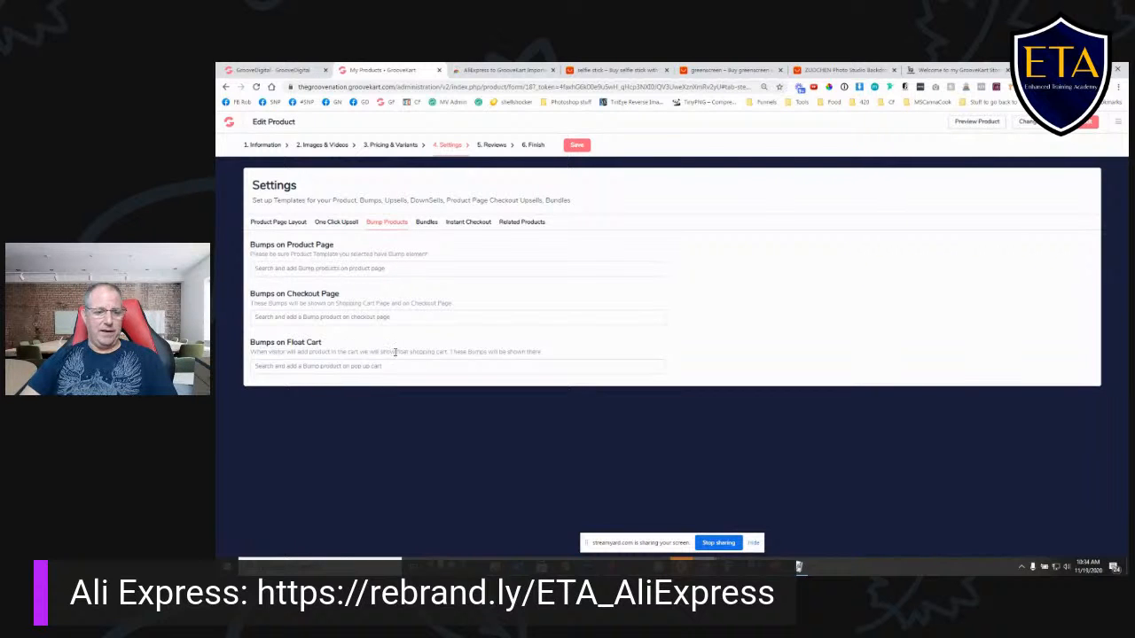
click(426, 223)
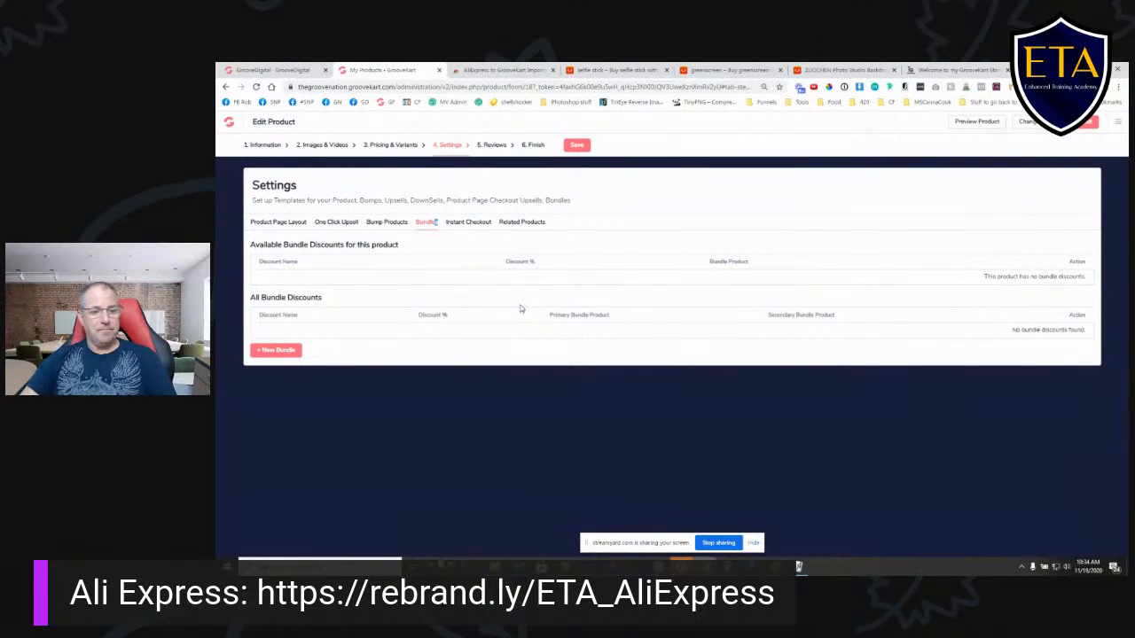
click(484, 226)
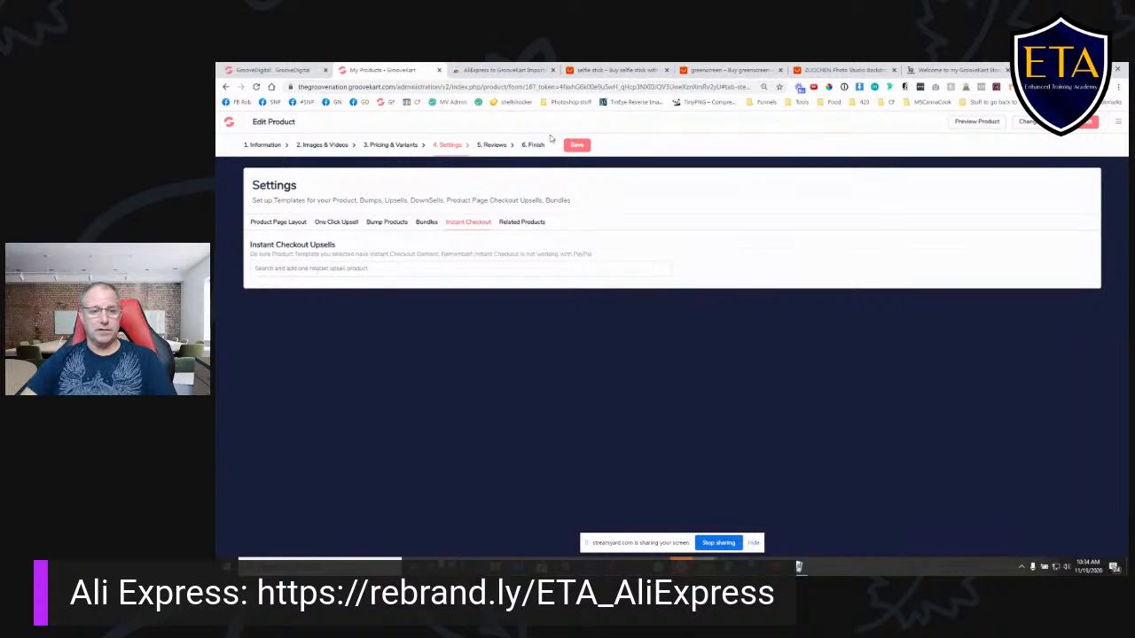
click(493, 148)
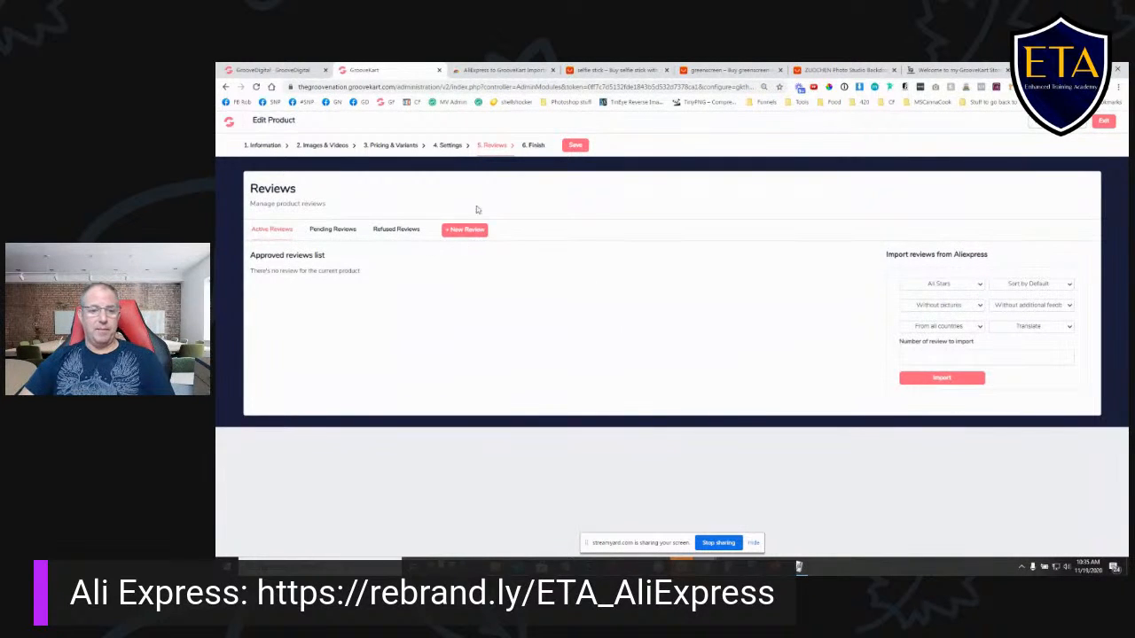
- Set the backdrop product to be shown Everywhere in its final actions
click(533, 145)
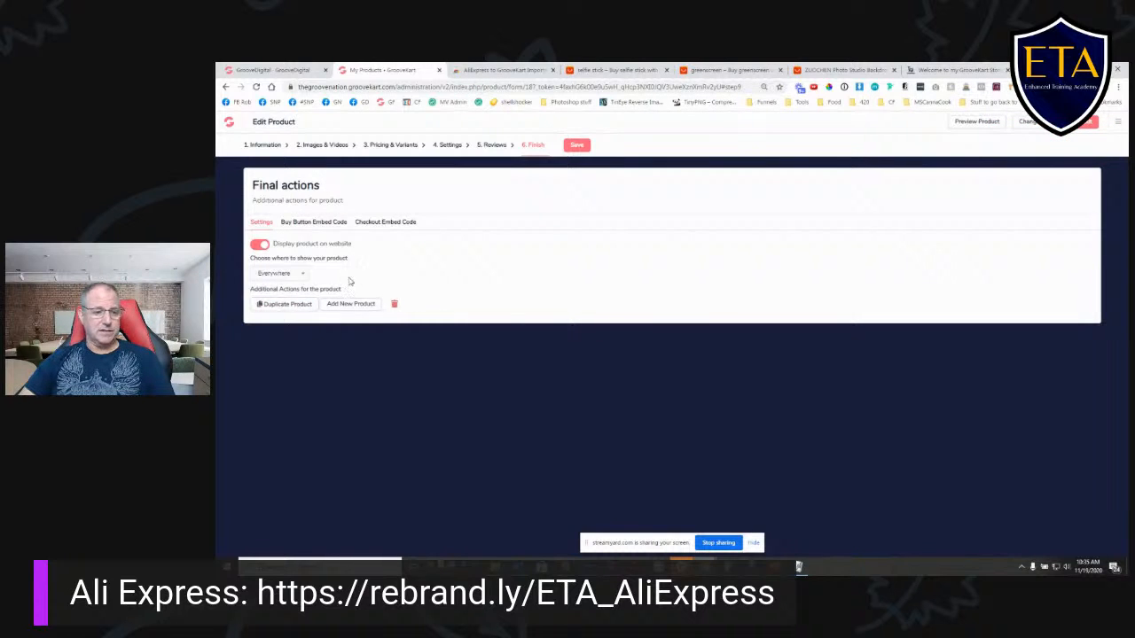
click(298, 276)
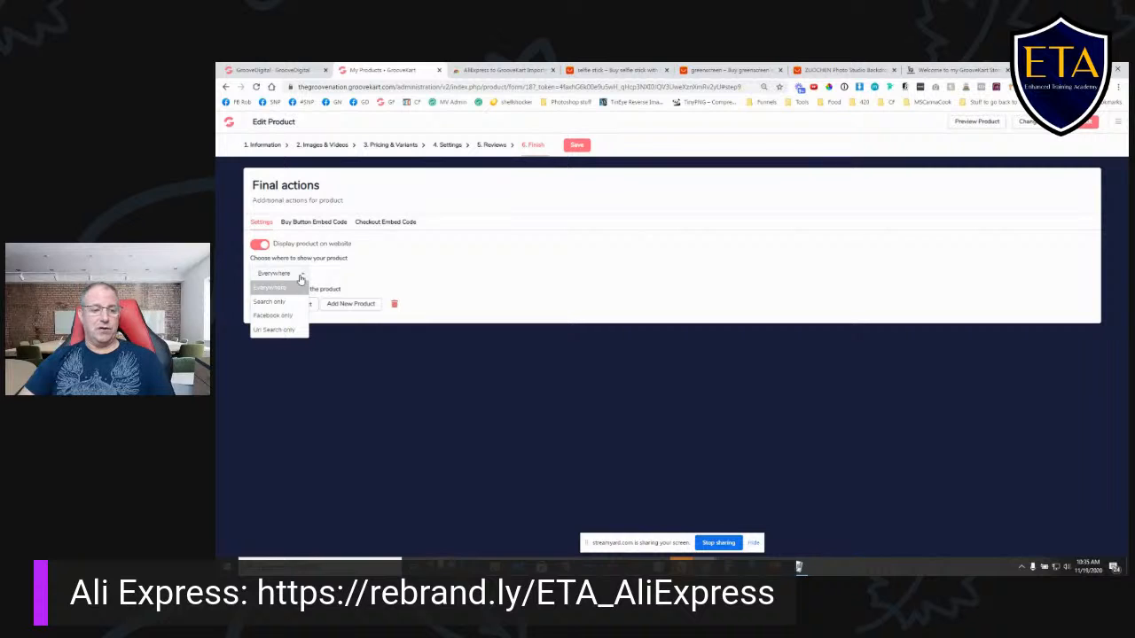
click(282, 289)
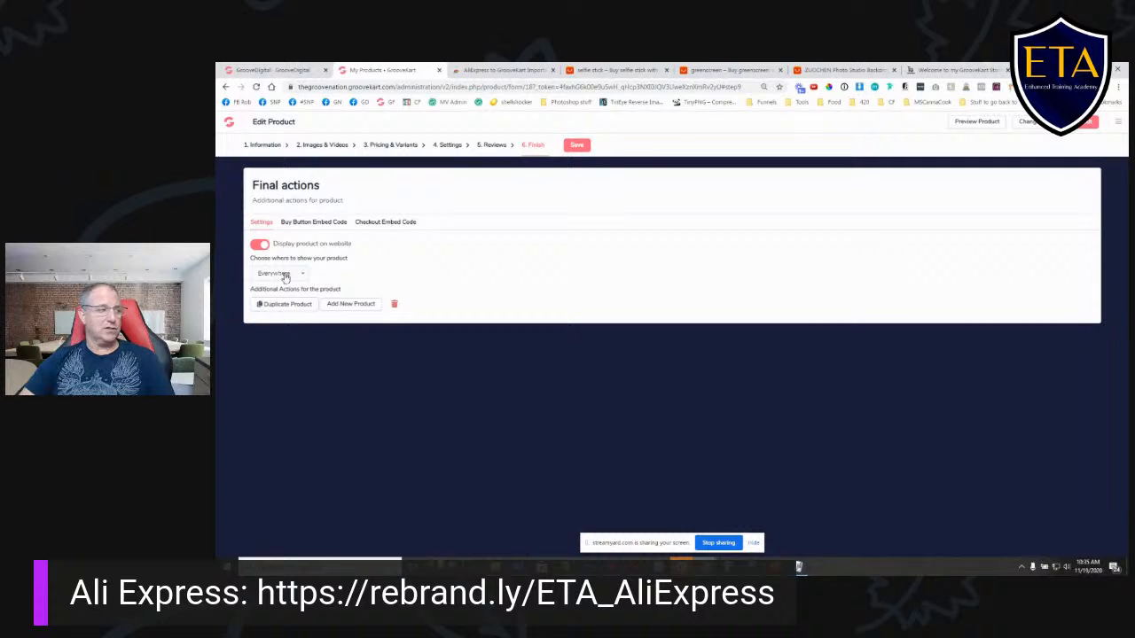
- Configure a buy button reading "Buy Now" with dark blue text and the product name shown, and generate its embed code
click(311, 227)
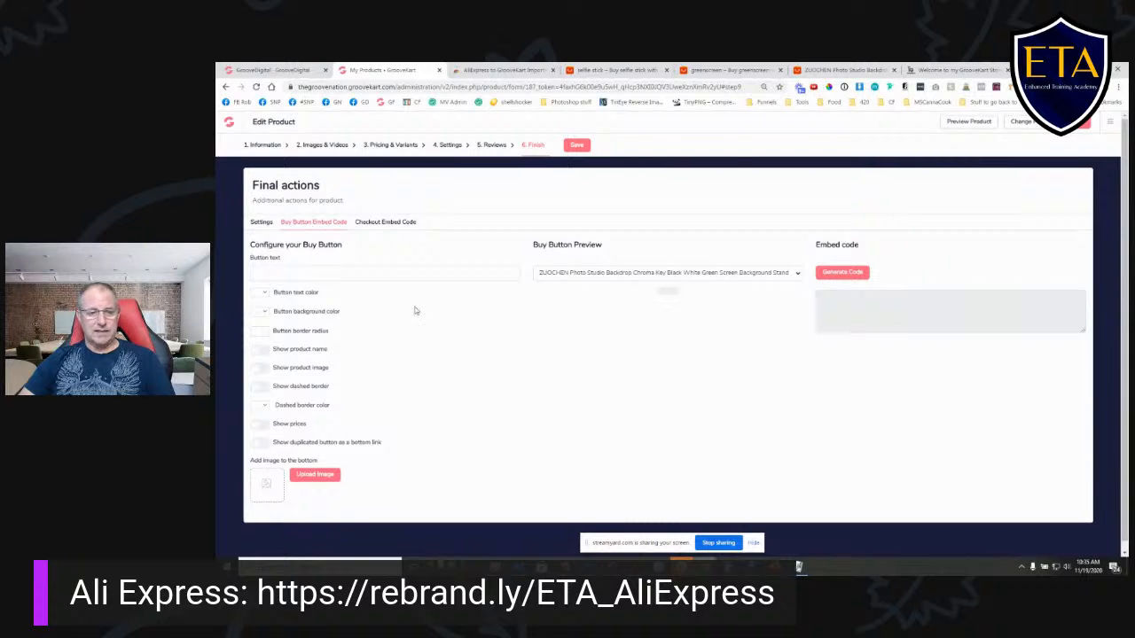
scroll(416, 316, down, 1)
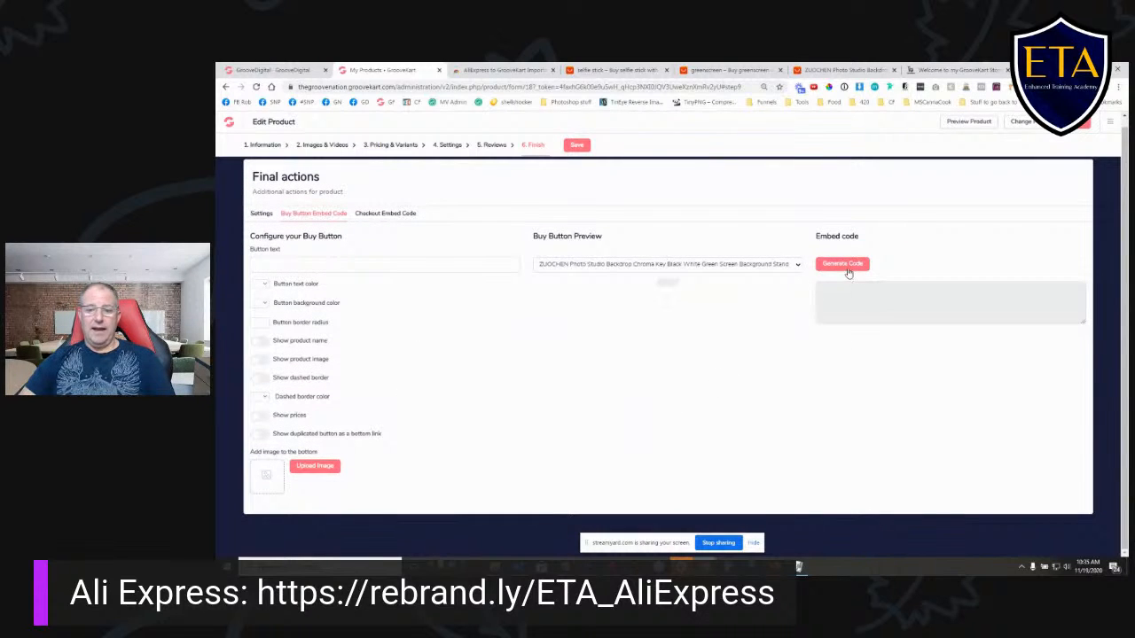
text(Buy Now)
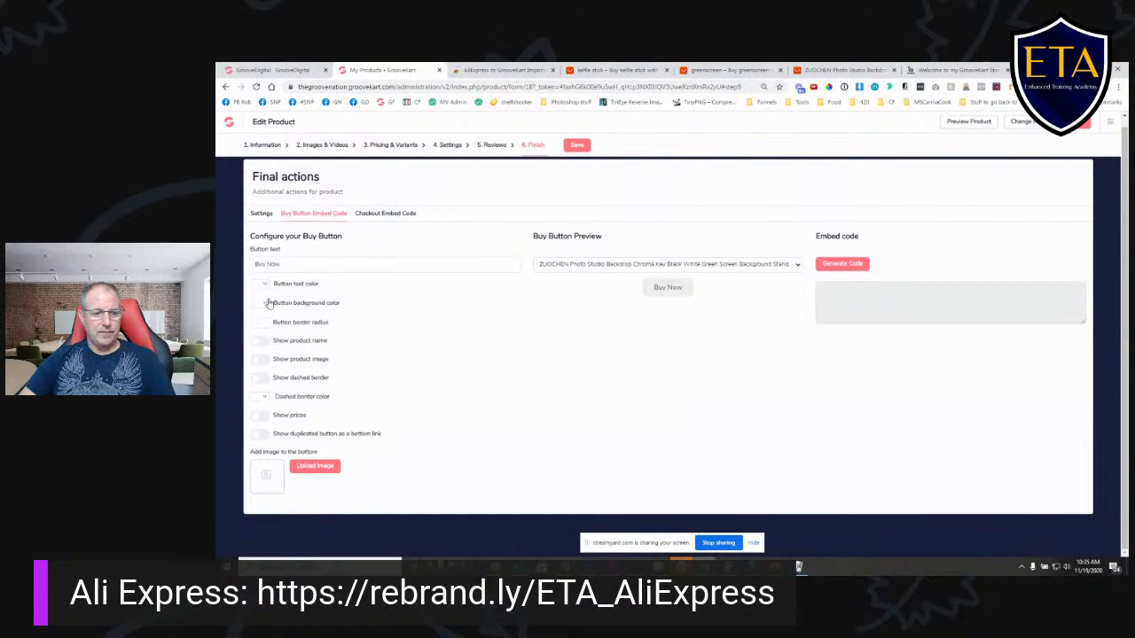
click(263, 285)
click(305, 328)
click(393, 324)
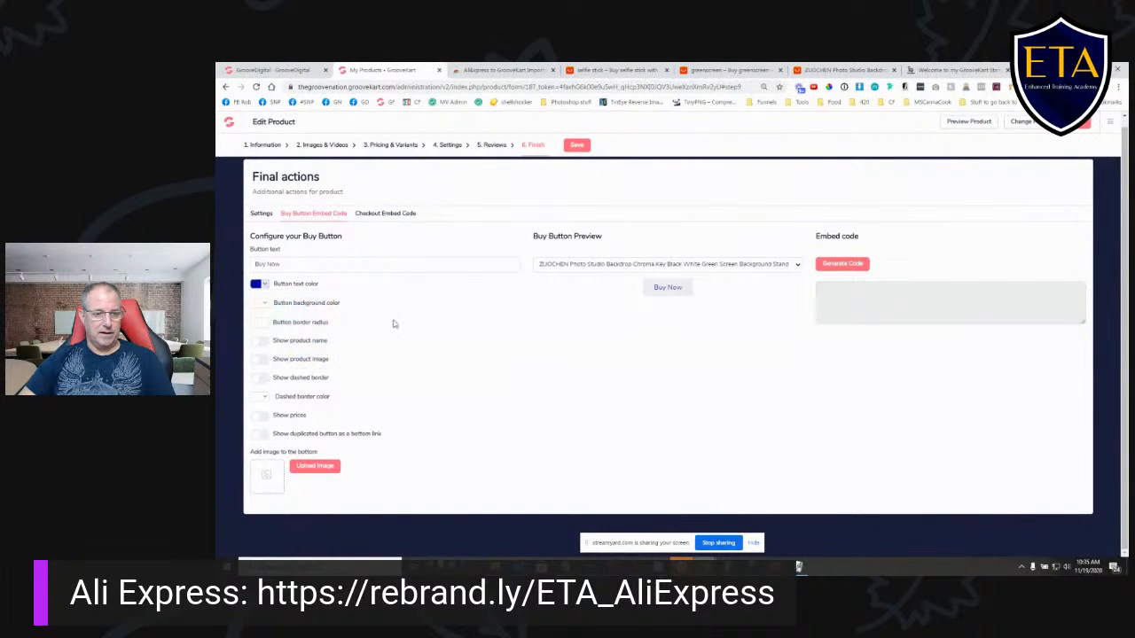
click(260, 342)
click(845, 264)
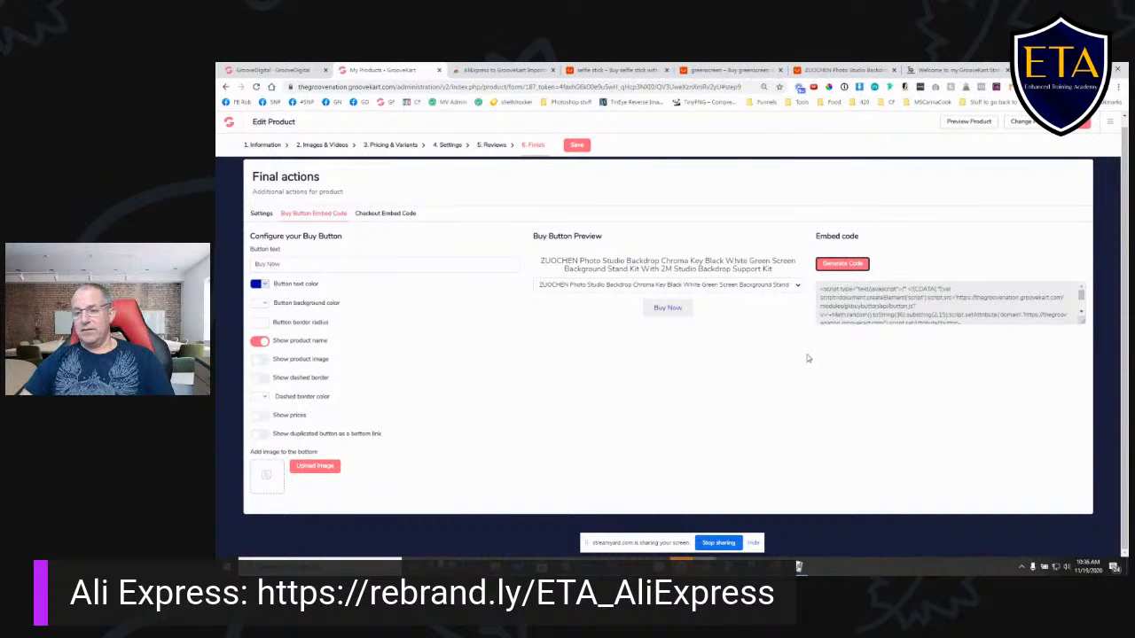
- Compare the checkout form embed options with the buy button configuration and save the backdrop product
click(378, 215)
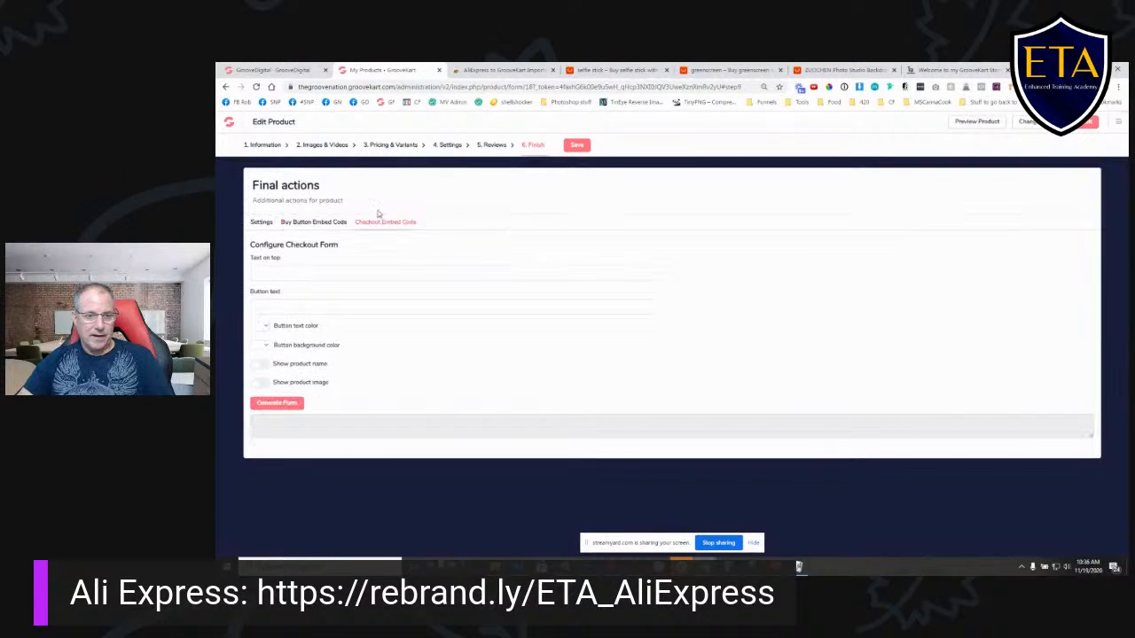
click(319, 222)
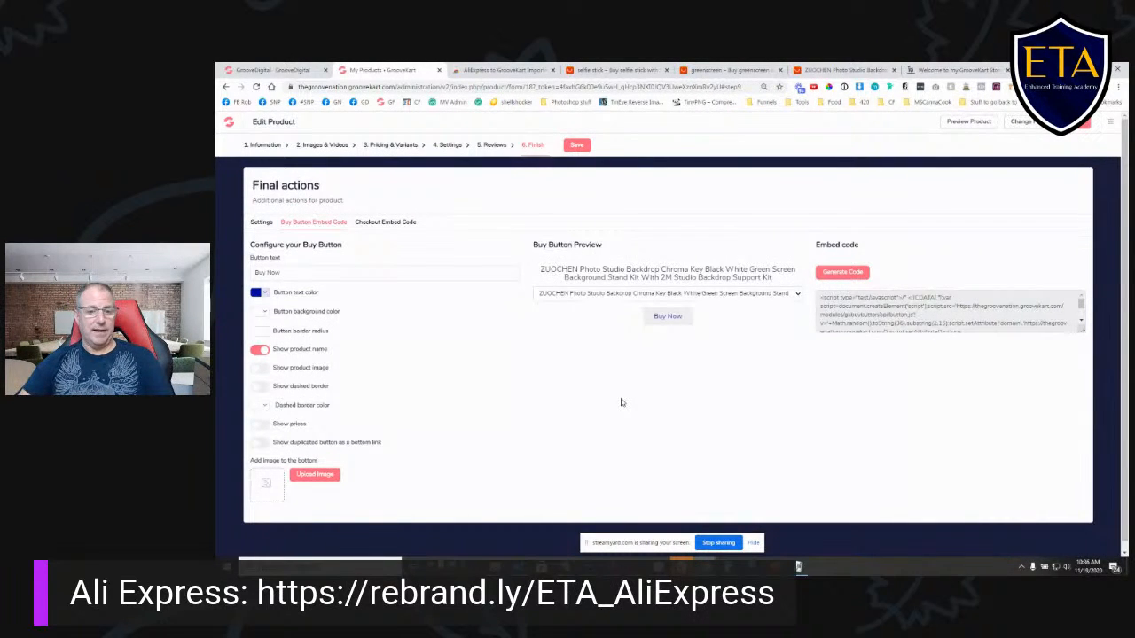
click(387, 227)
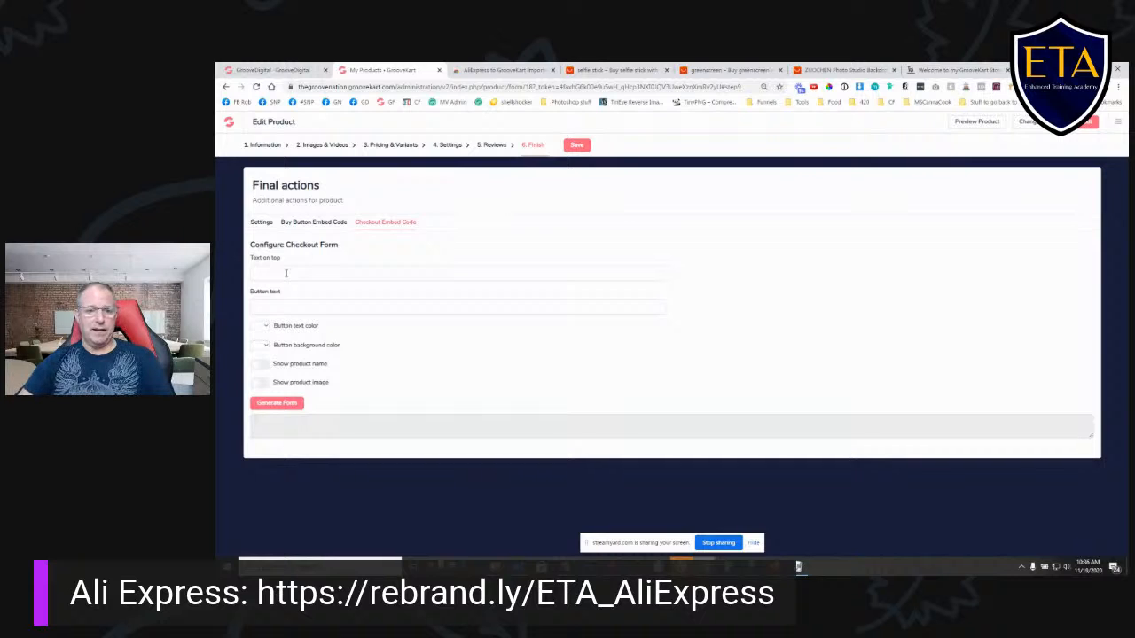
click(578, 144)
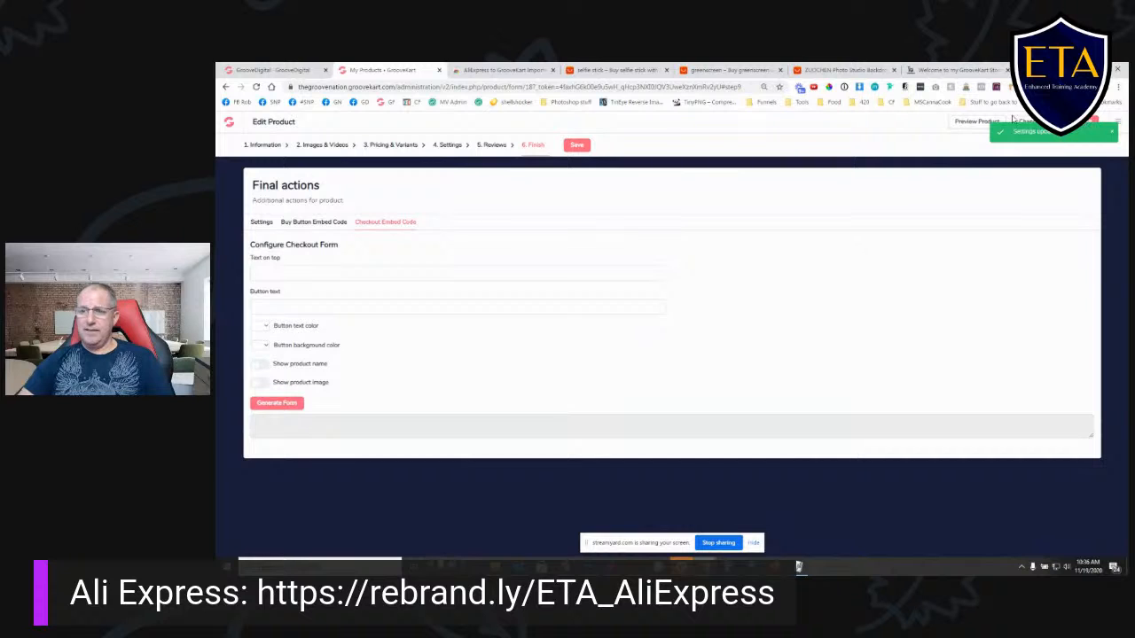
- Switch to editing the BlitzWolf BS3 selfie stick product and open its AliExpress listing for reference
click(1034, 123)
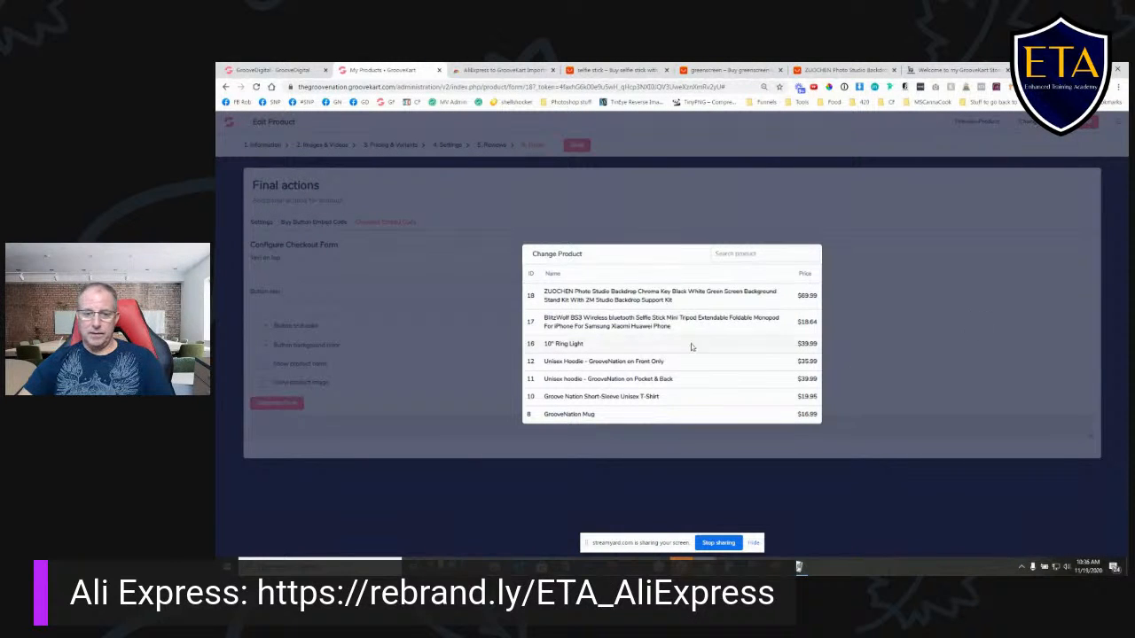
click(709, 322)
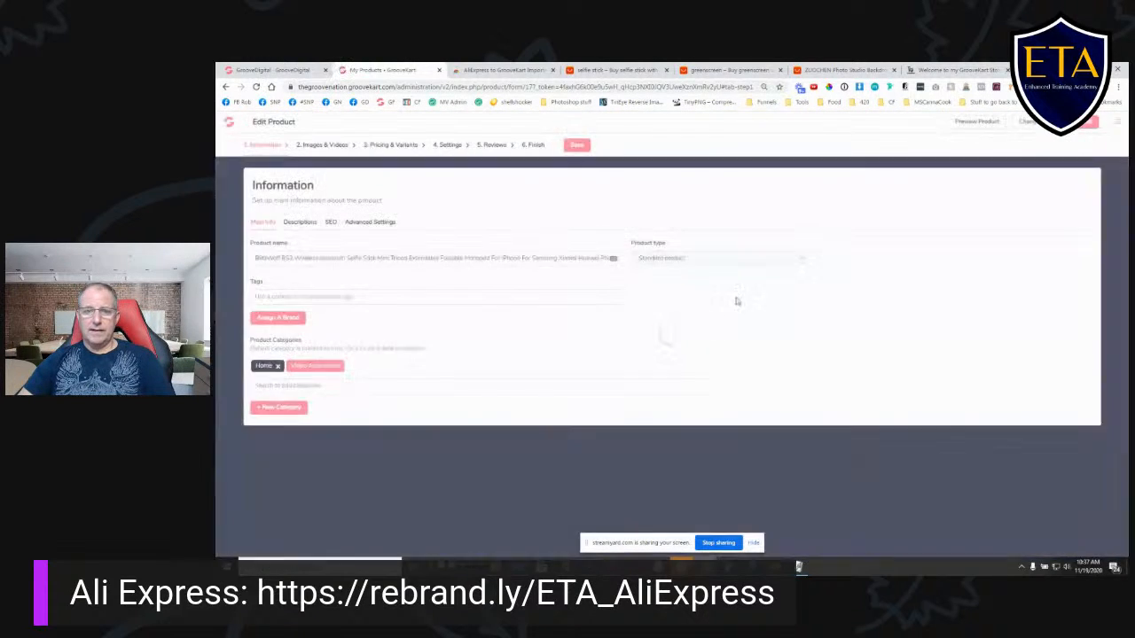
click(635, 71)
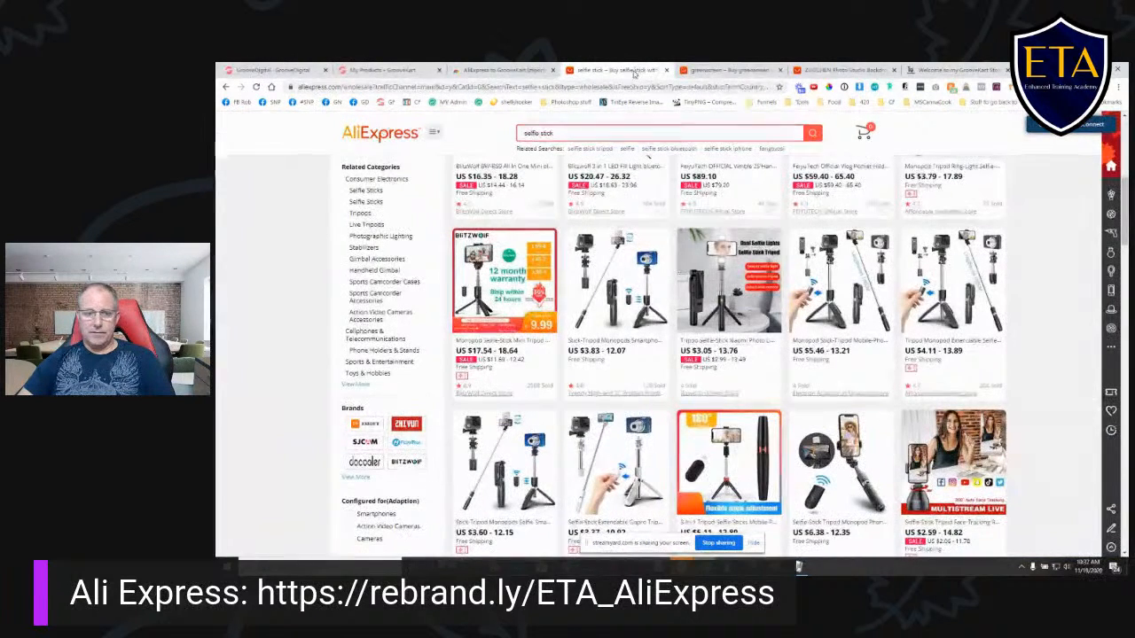
click(543, 238)
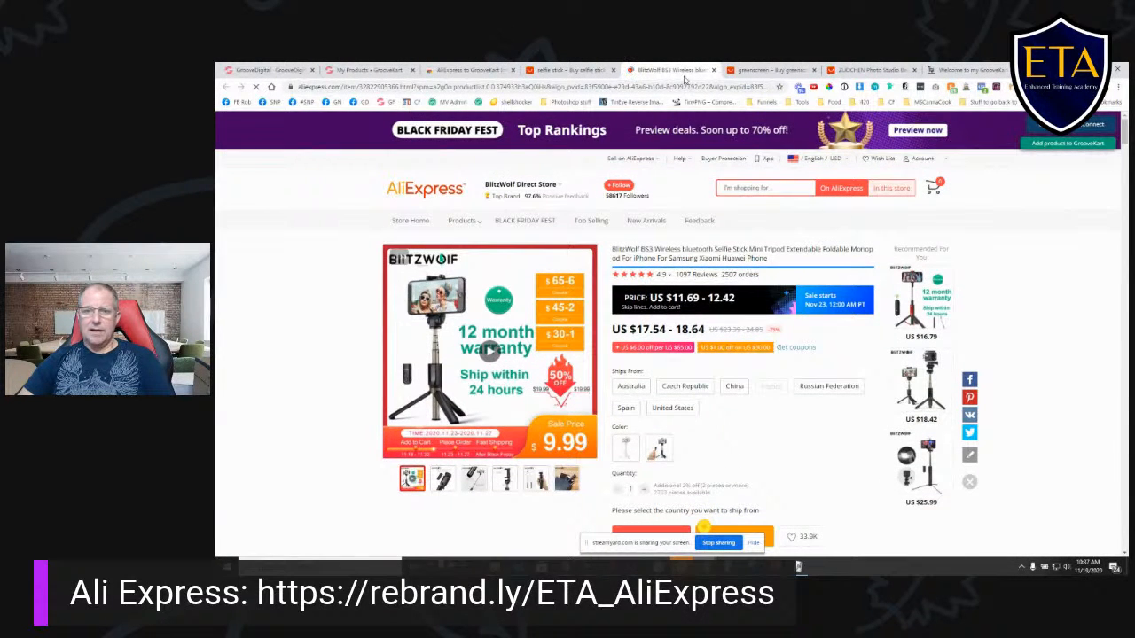
click(266, 70)
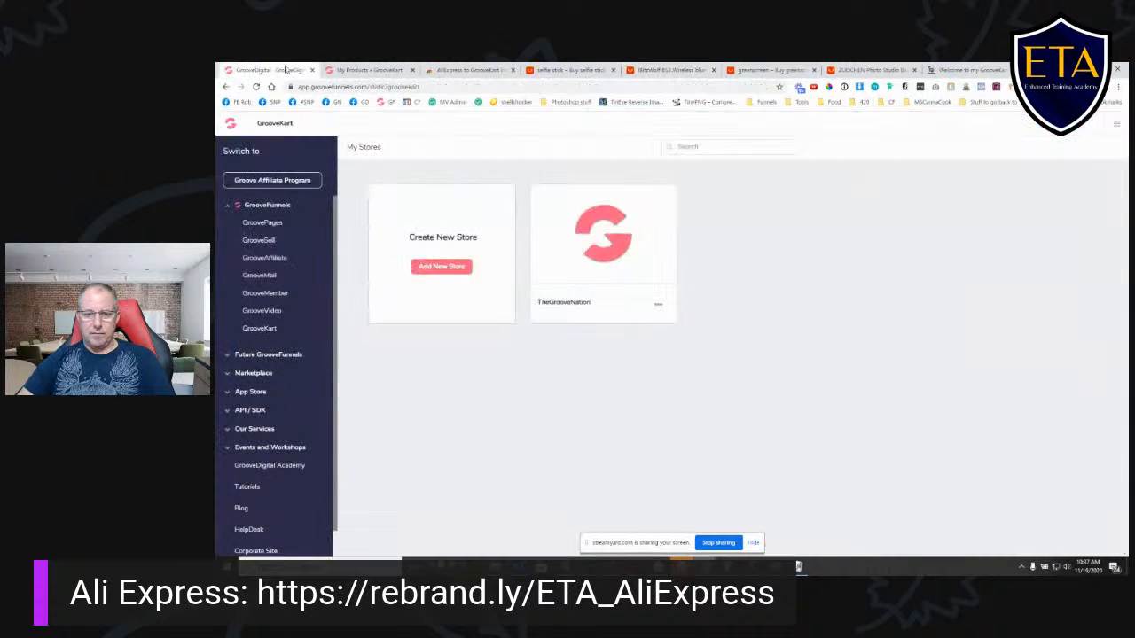
click(369, 71)
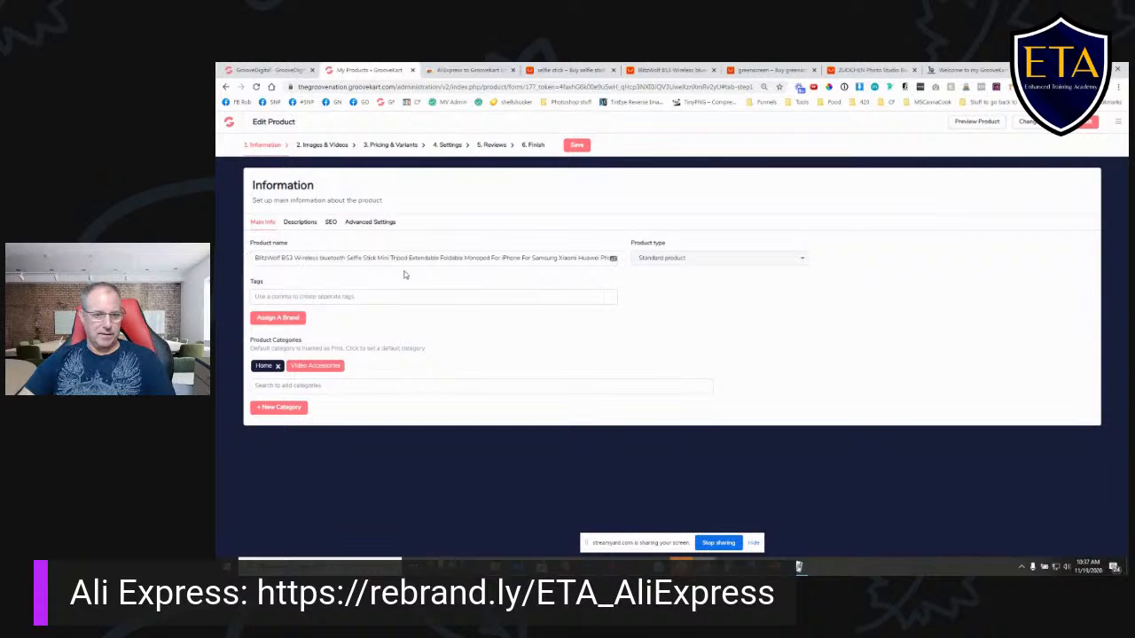
- Copy the sentence under "Versatile 3 in 1" from the selfie stick's full description into its summary product description
click(301, 222)
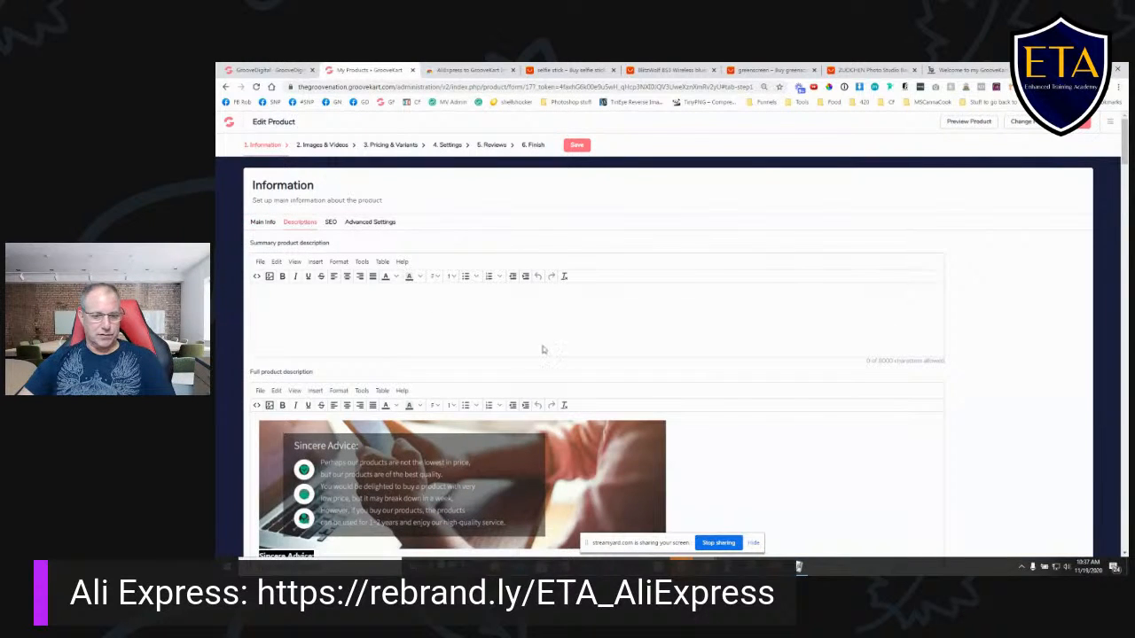
scroll(666, 394, down, 12)
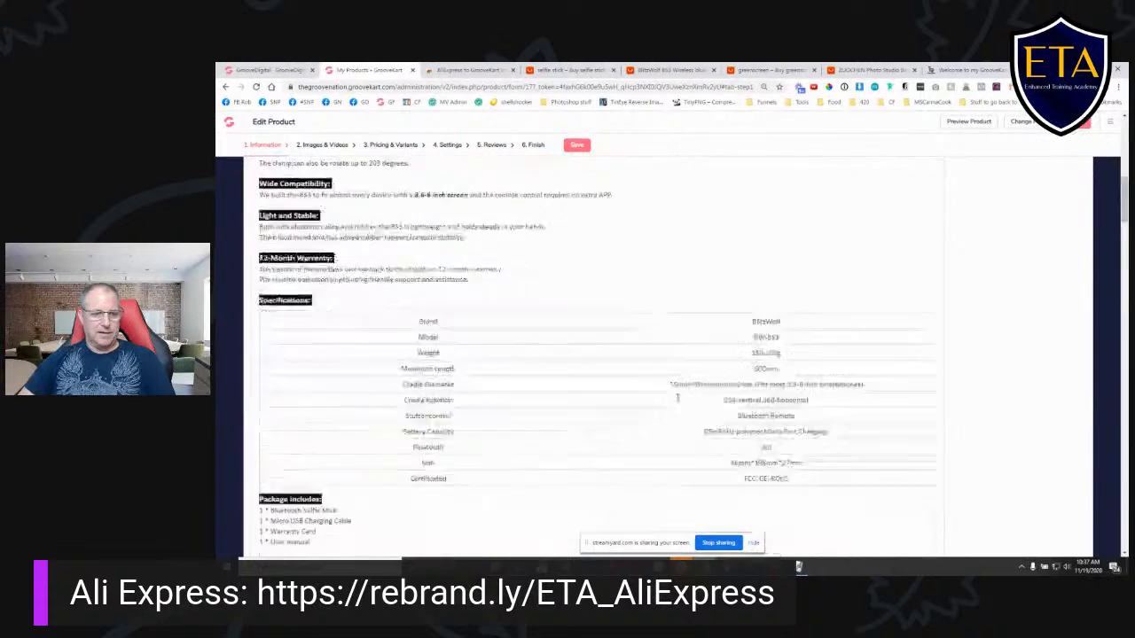
scroll(677, 398, up, 12)
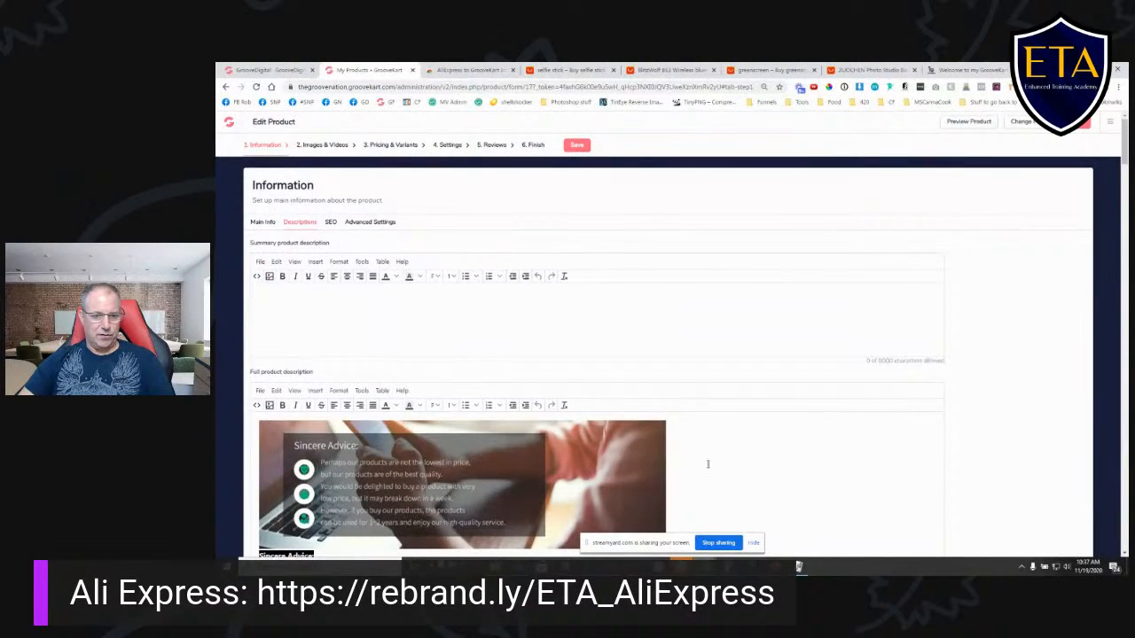
scroll(707, 464, down, 2)
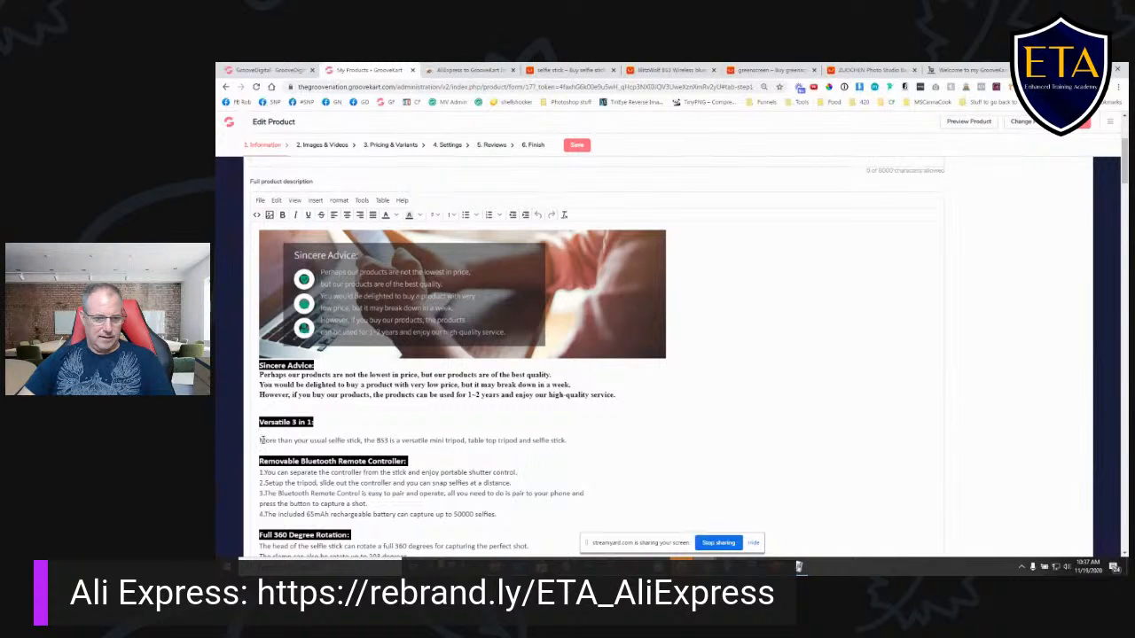
drag(262, 440, 608, 445)
scroll(697, 436, up, 2)
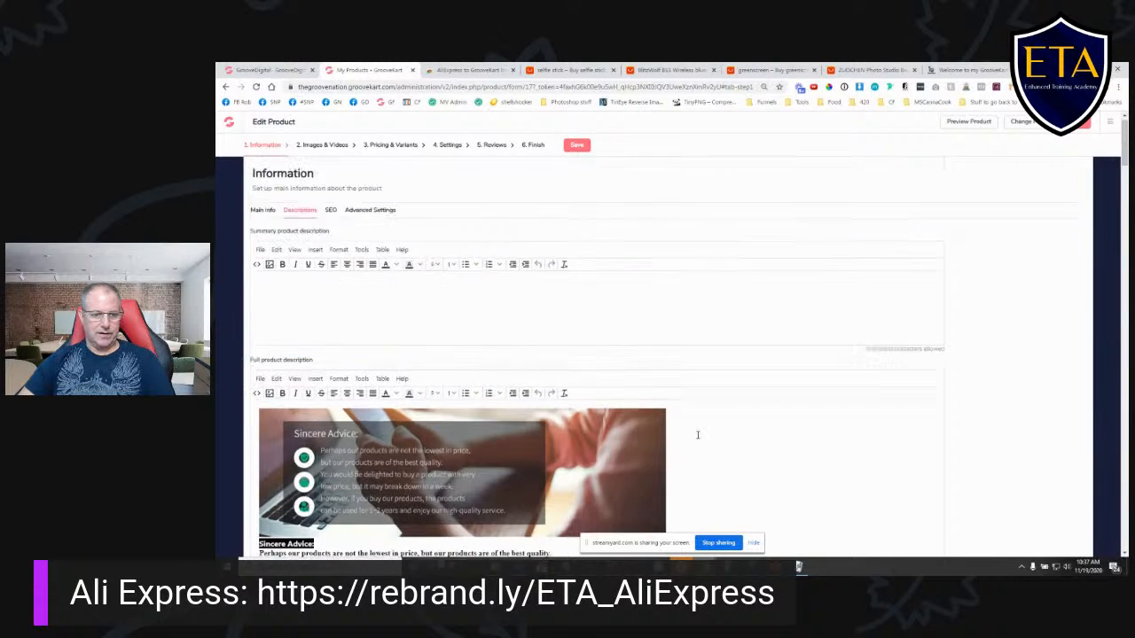
click(350, 316)
text(More than your usual selfie stick, the BS3 is a versatile mini tripod, table top tripod and selfie stick.)
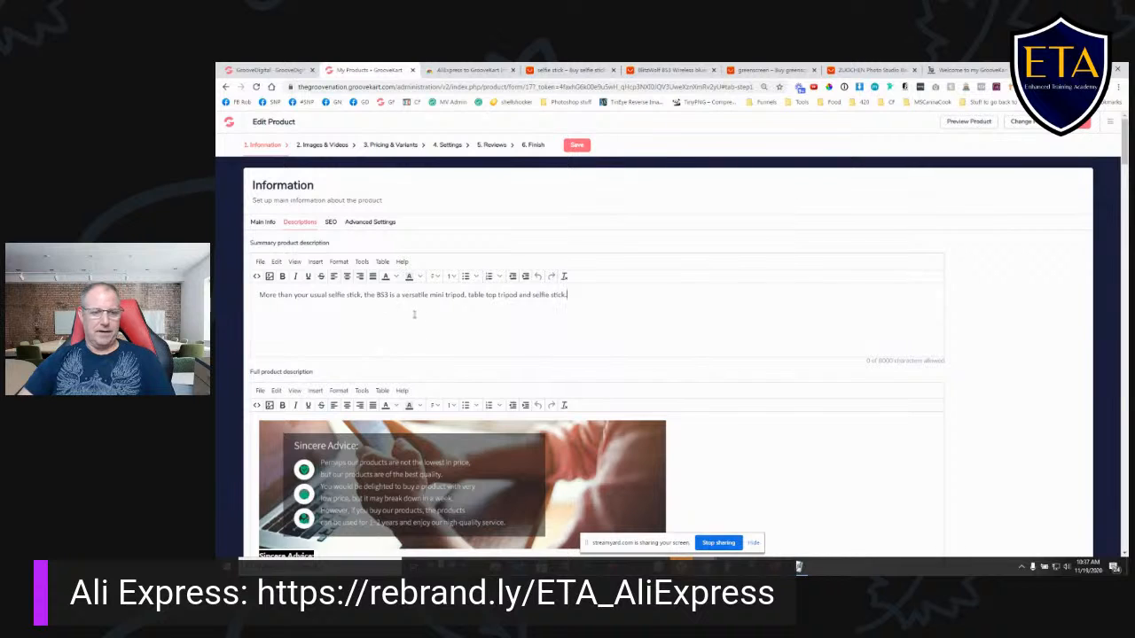
- Review the selfie stick's SEO information and product dimensions, and save the product
click(330, 222)
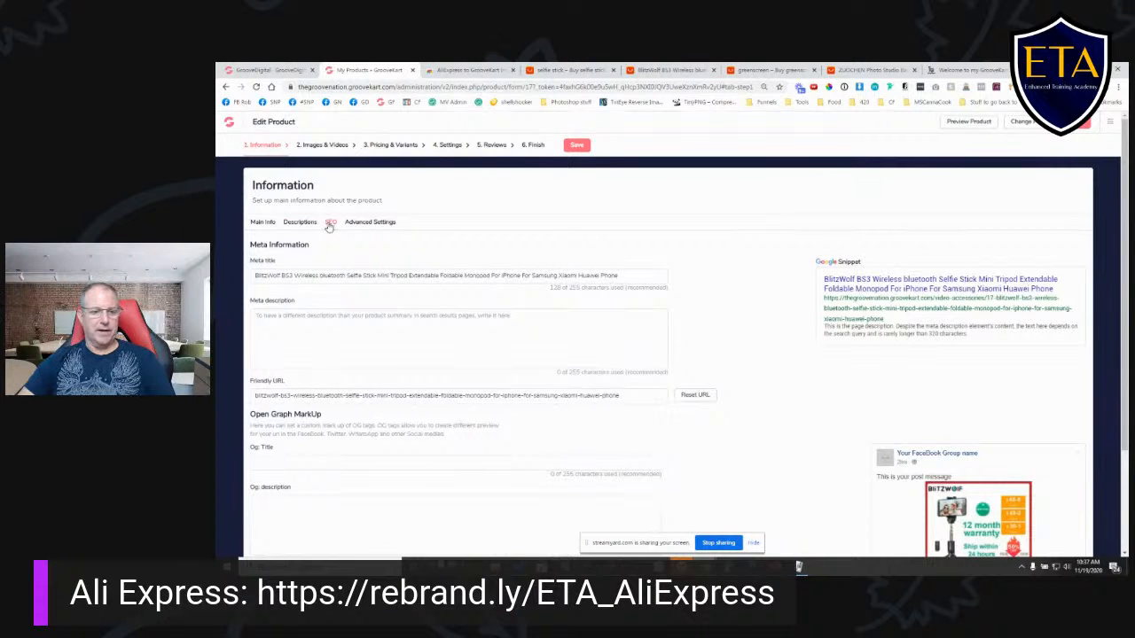
scroll(717, 352, down, 2)
scroll(621, 310, up, 2)
click(364, 224)
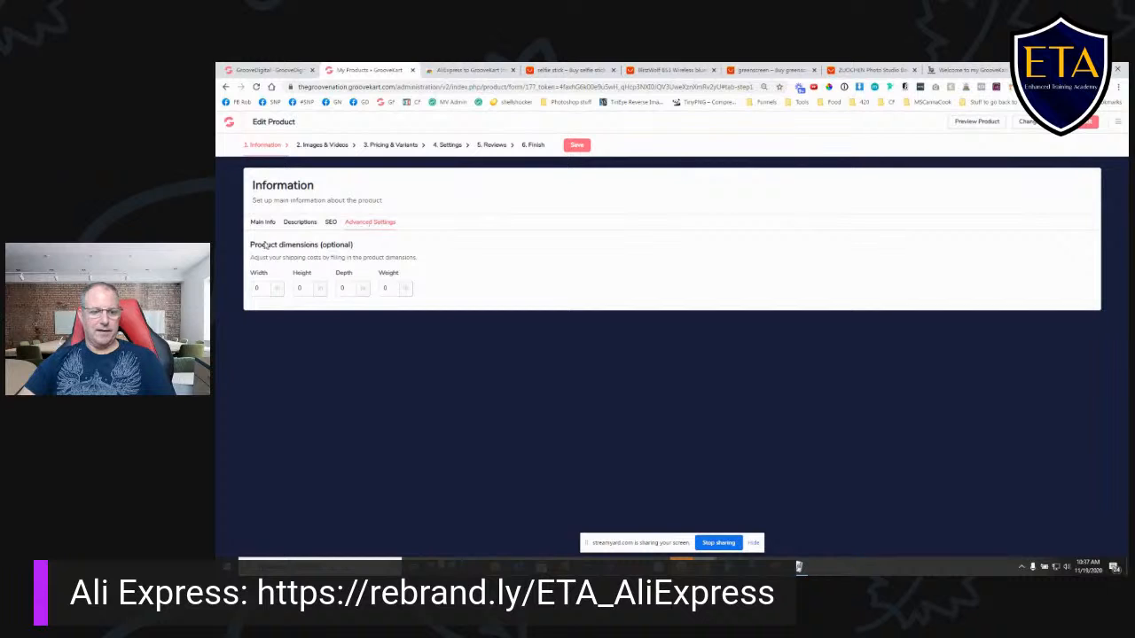
click(576, 145)
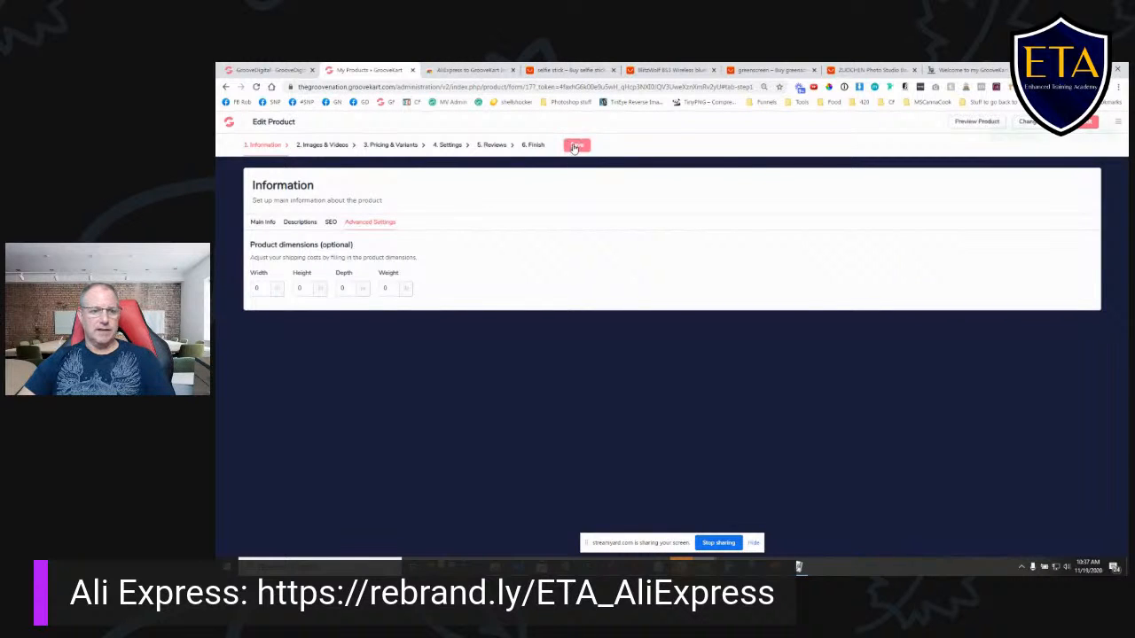
- Set the BS3 White variant's compare at price to 29.99 and its selling price to 24.99
click(319, 145)
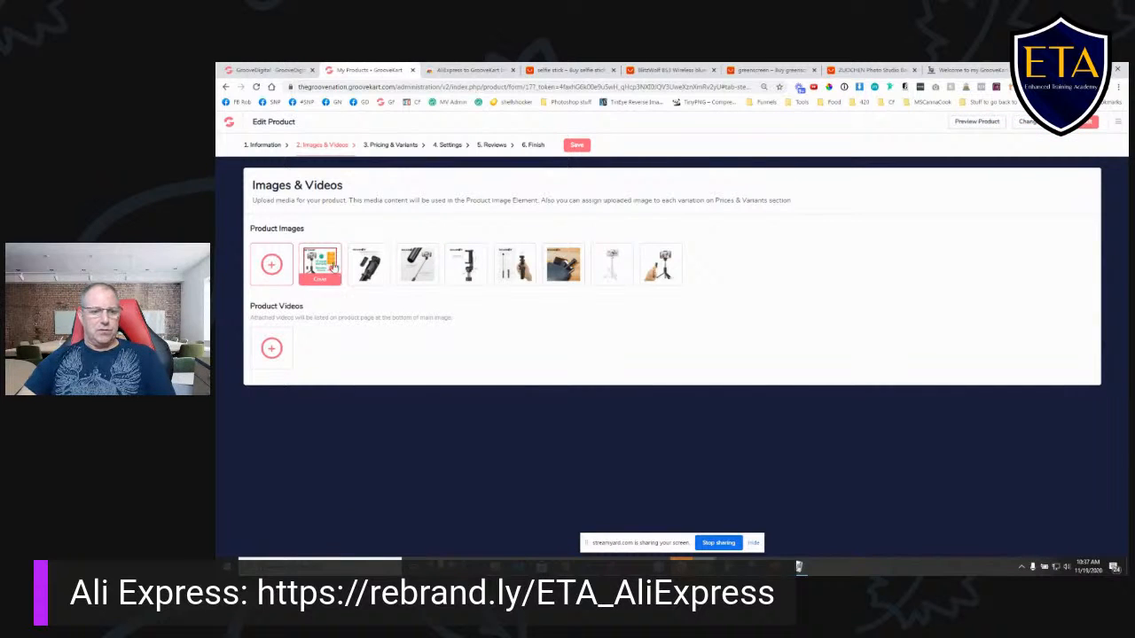
click(383, 146)
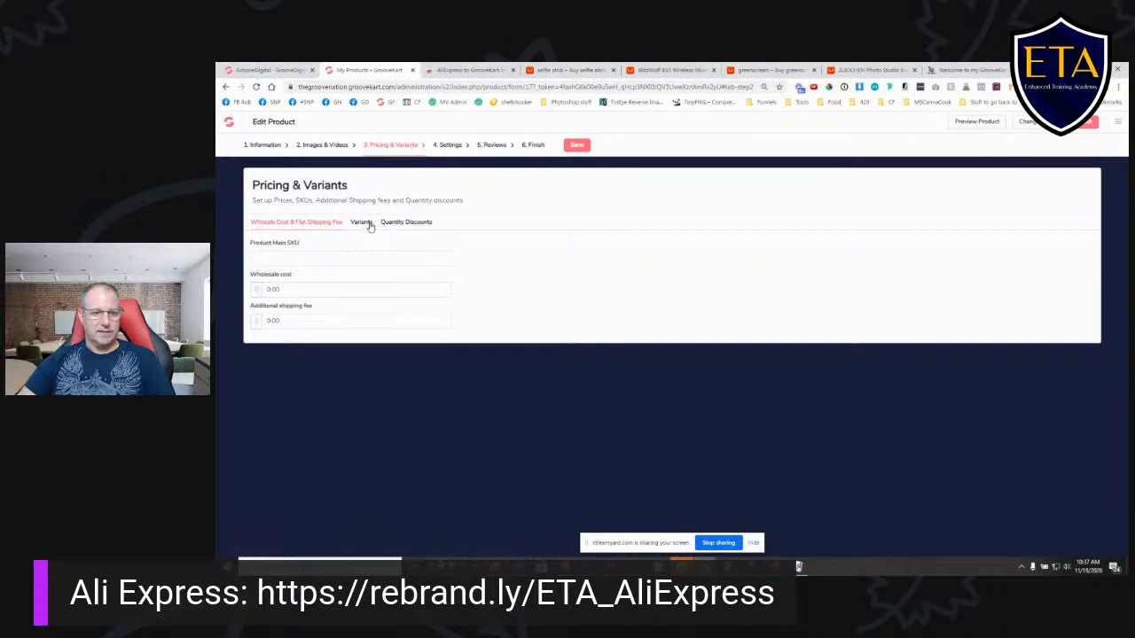
click(367, 223)
scroll(805, 348, down, 1)
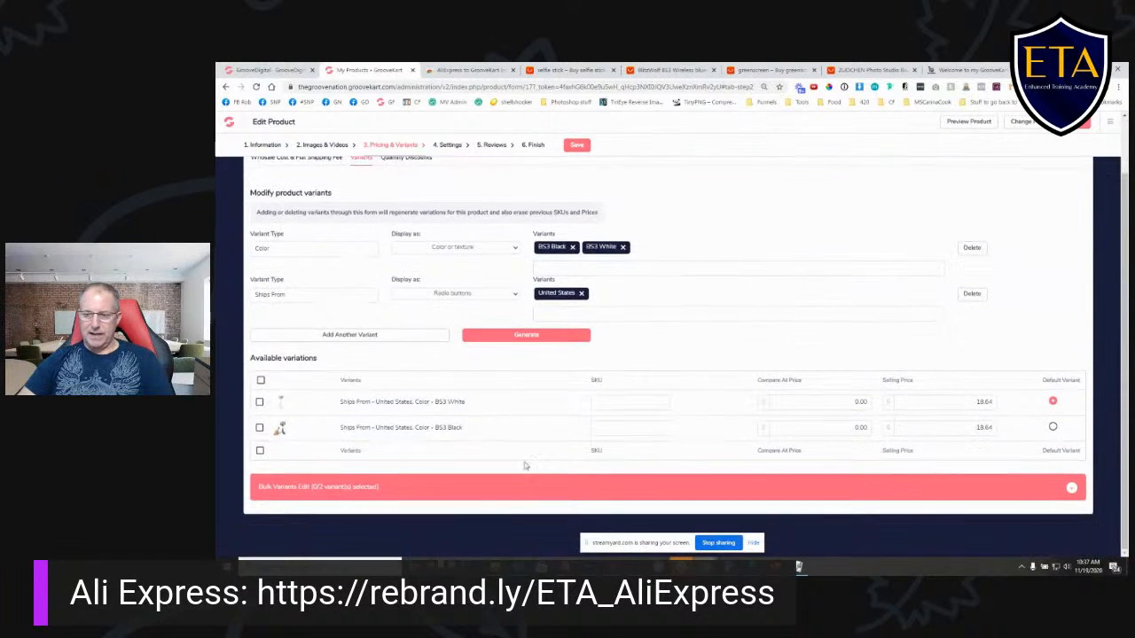
drag(847, 403, 881, 404)
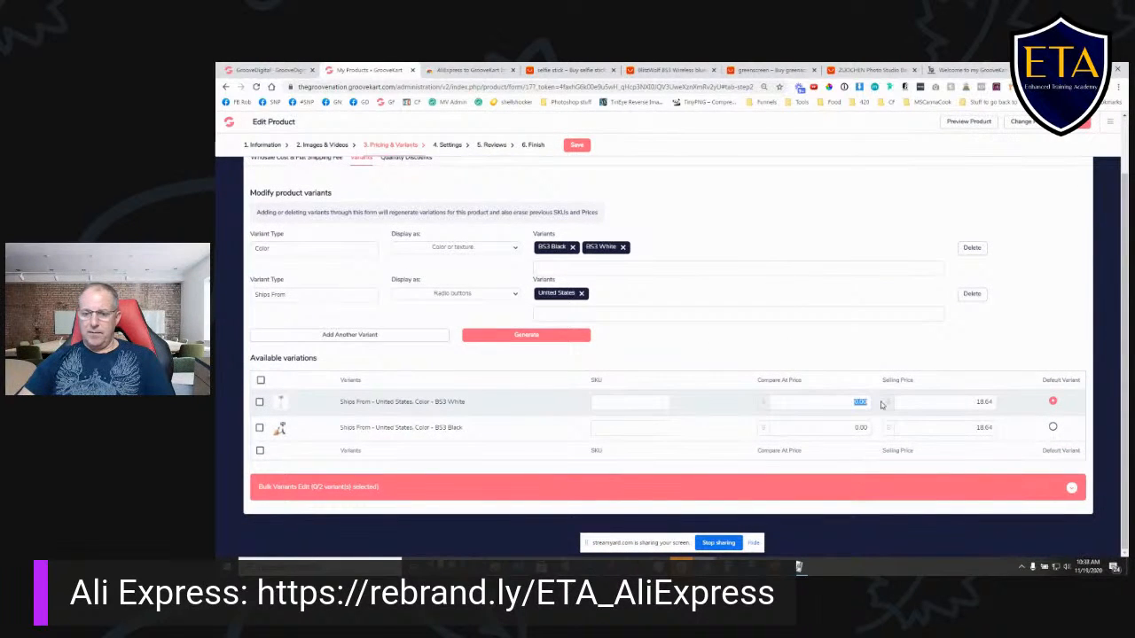
text(29.99)
key(Tab)
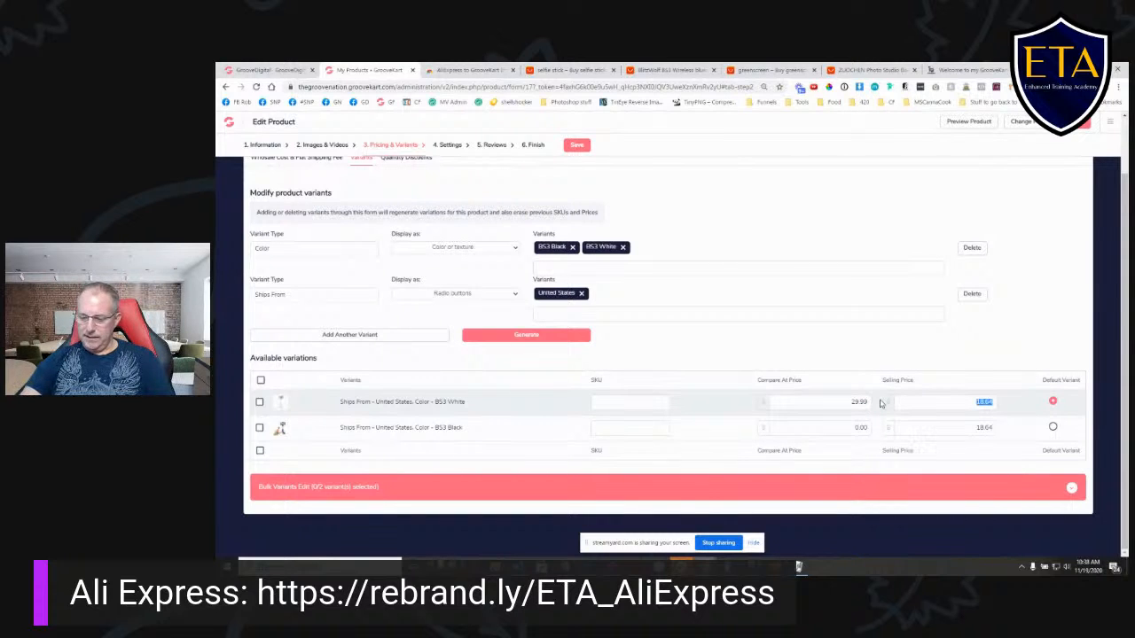
text(24.99)
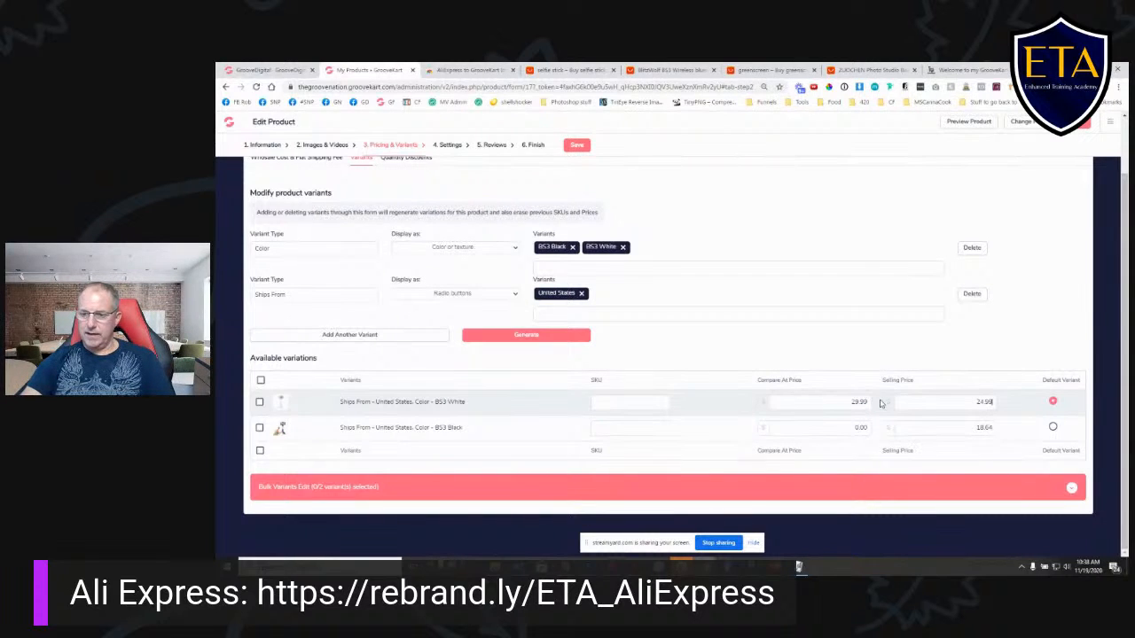
- Set the BS3 Black variant's compare at price to 29.99 and selling price to 24.99, and save the product
key(Tab)
text(29.99)
key(Tab)
text(3)
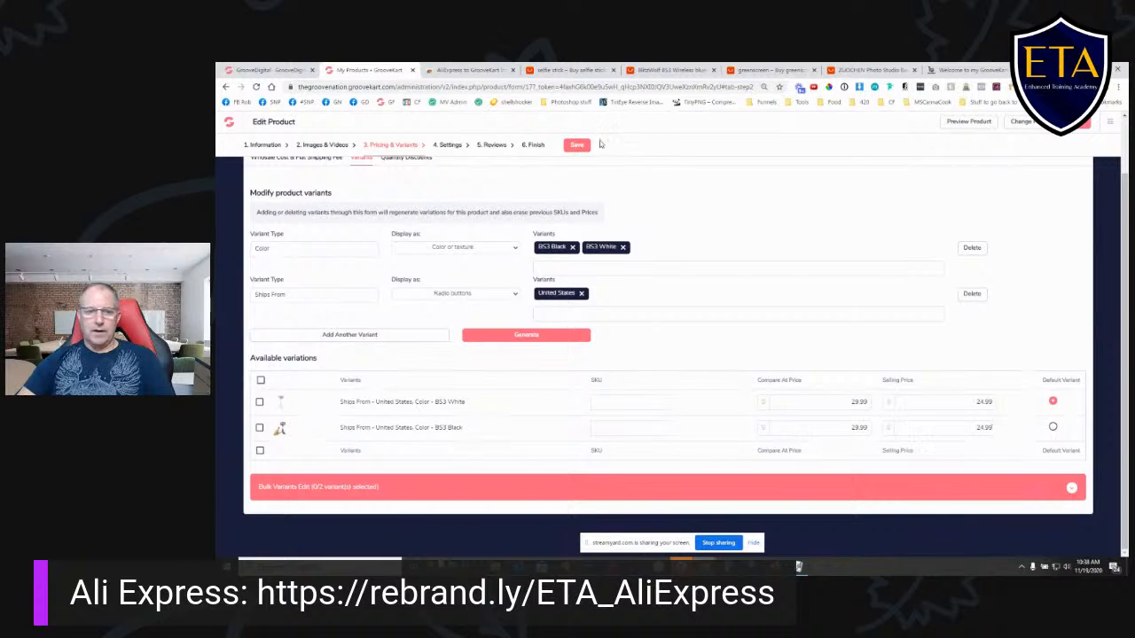
click(576, 145)
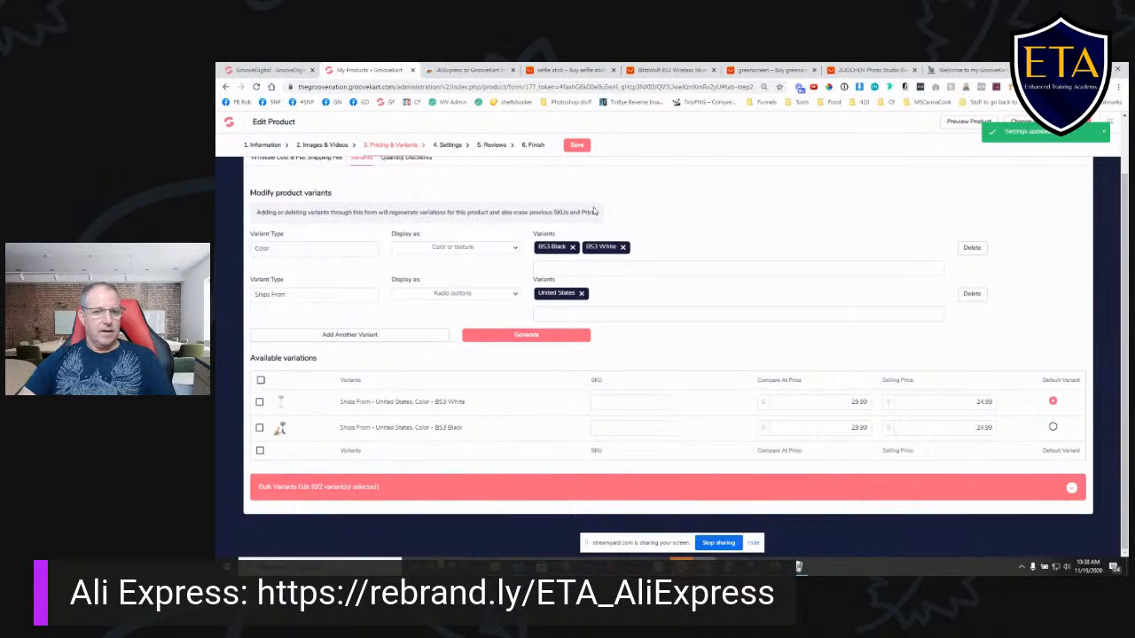
- Apply Default Product Layout 5 as the selfie stick's product page template and save it
click(453, 147)
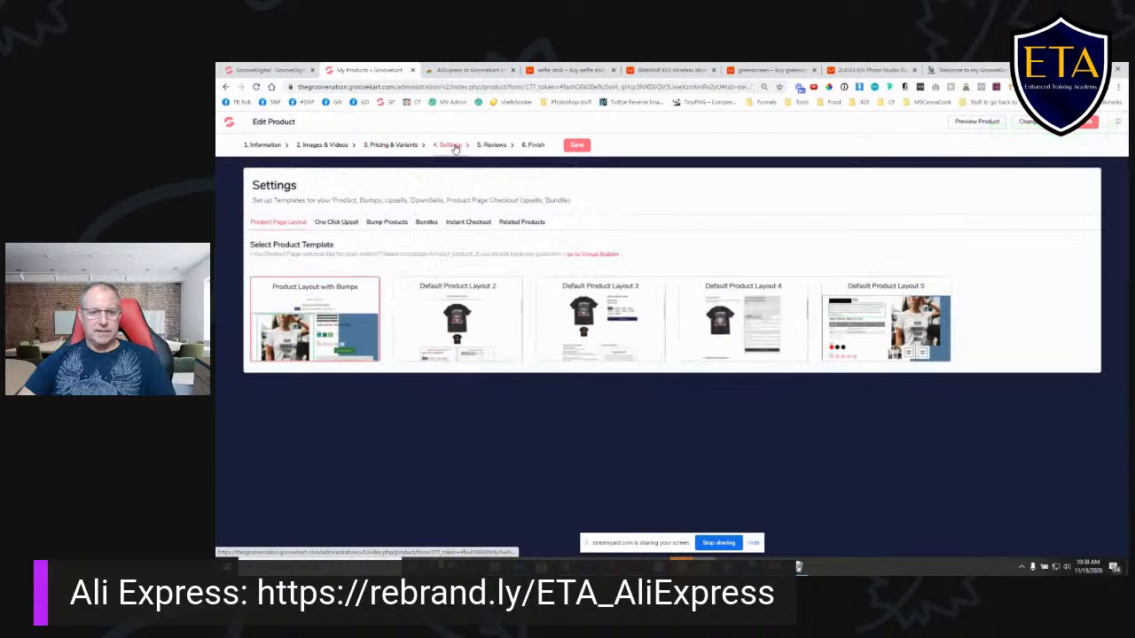
click(863, 333)
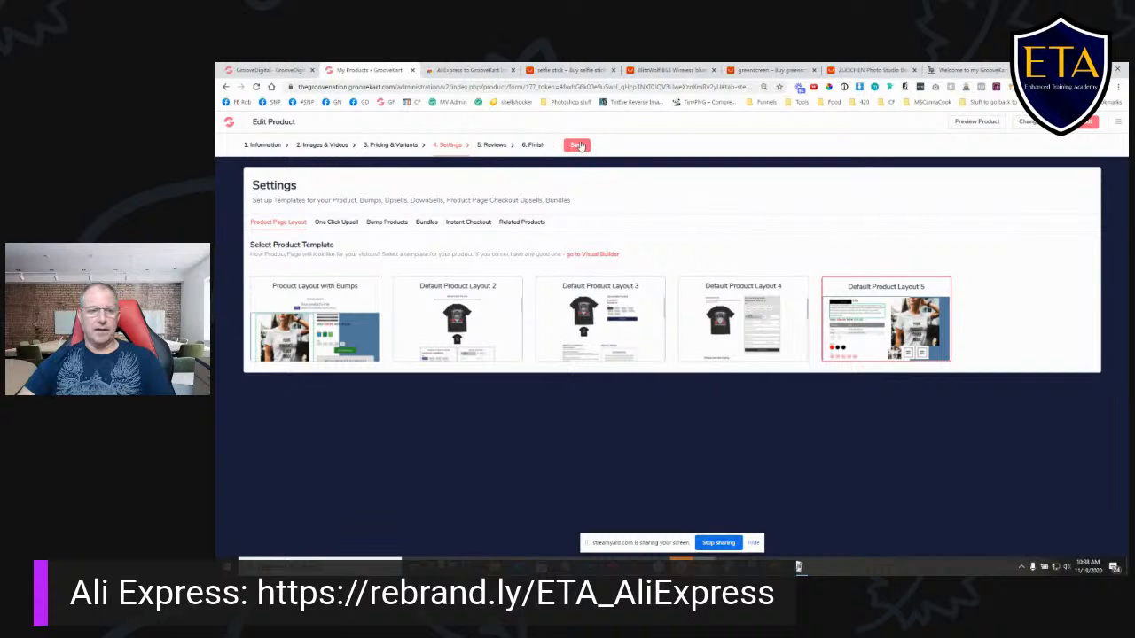
click(578, 145)
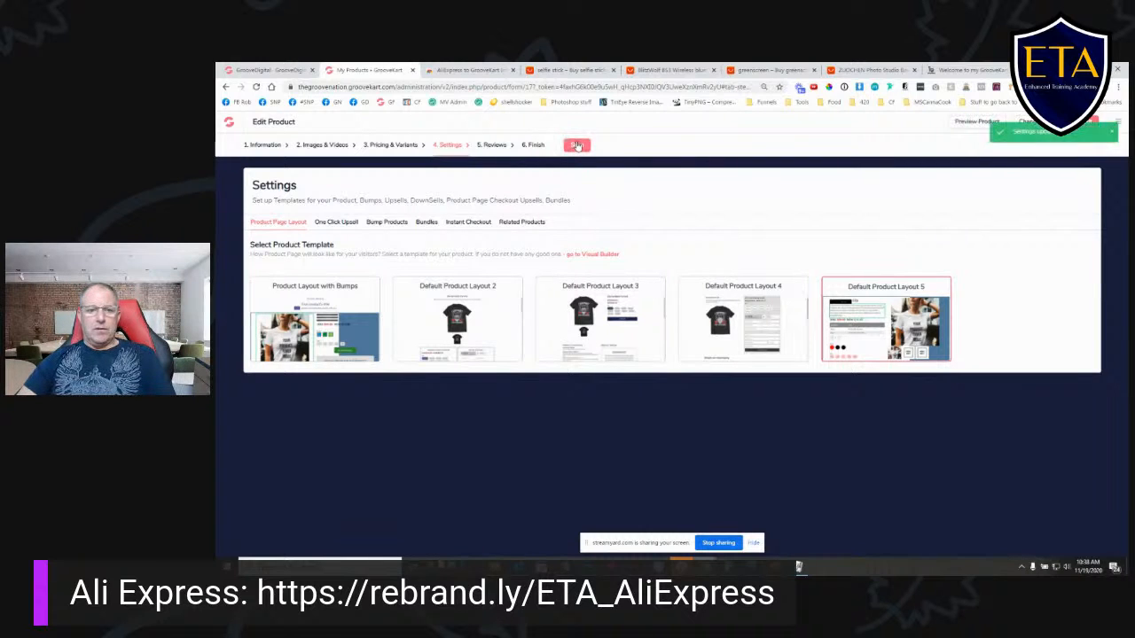
- Save the selfie stick product from its final actions, leave the product editor and open the store's visual builder
click(485, 148)
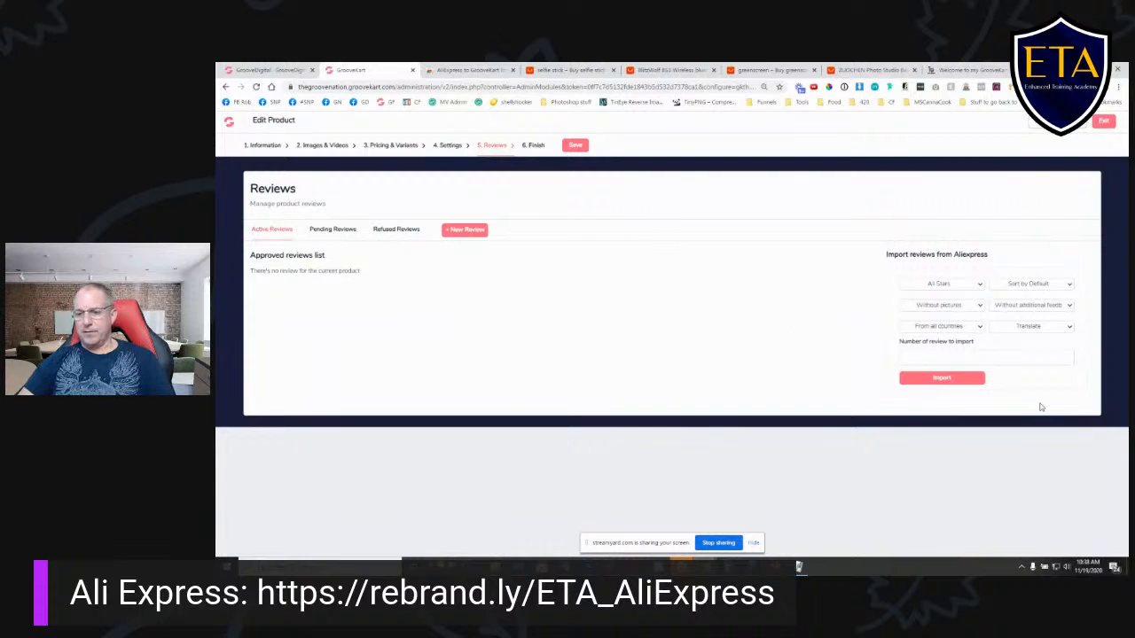
click(533, 146)
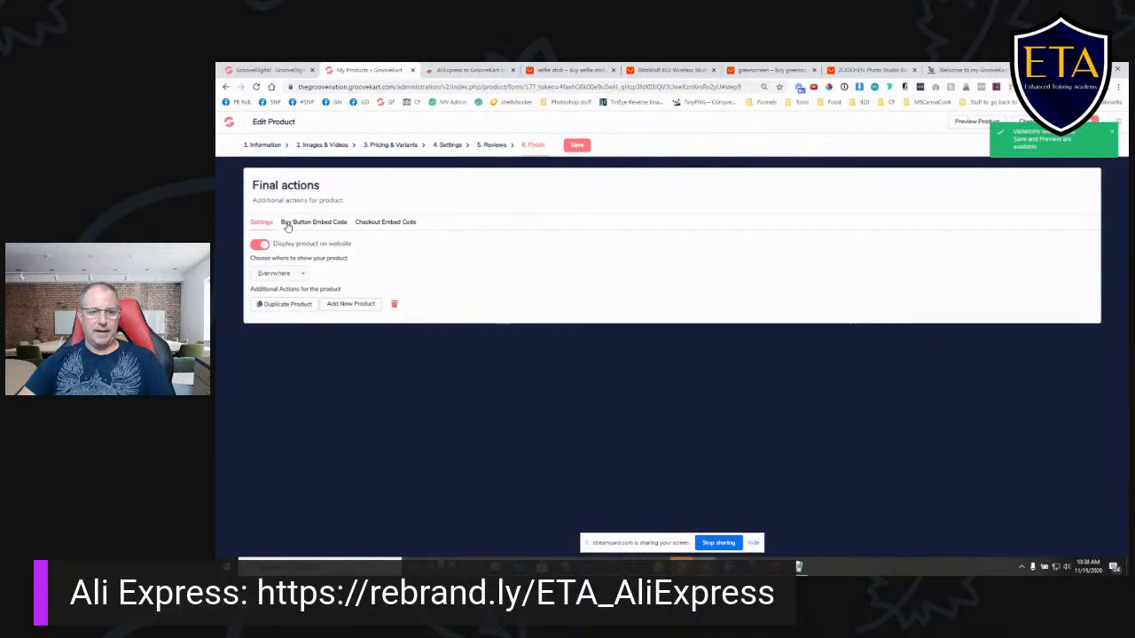
click(577, 144)
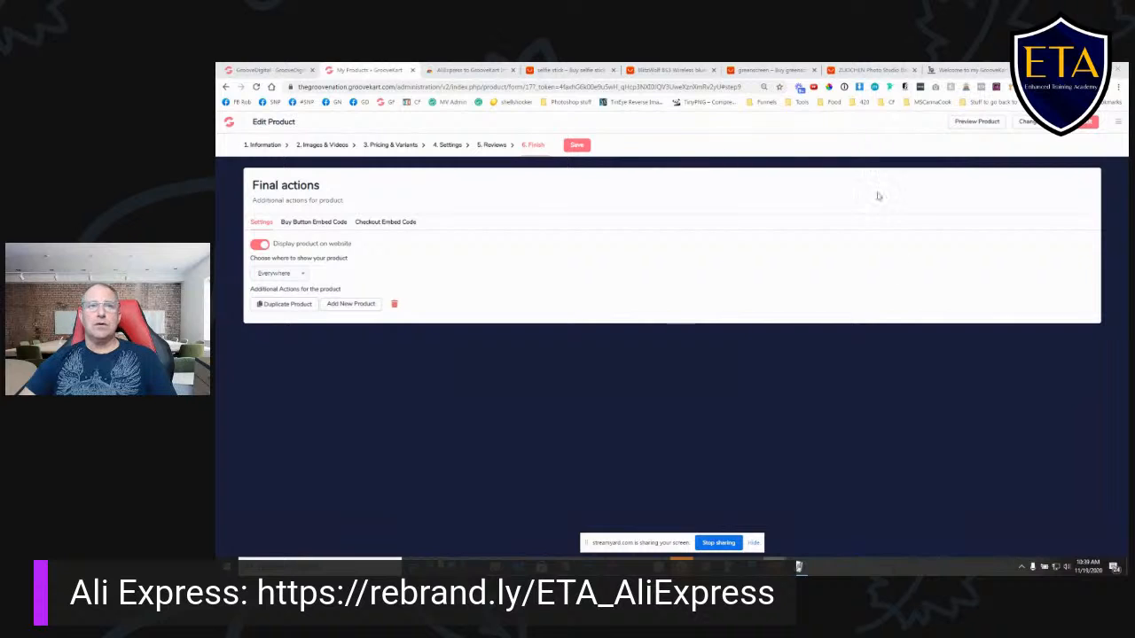
click(1087, 124)
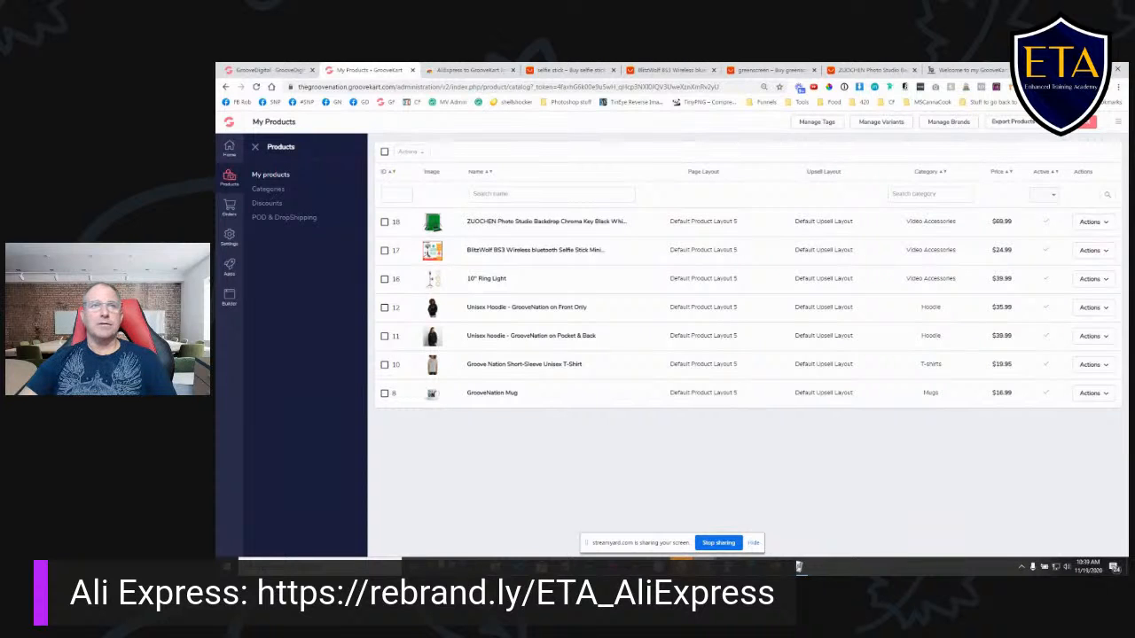
click(230, 295)
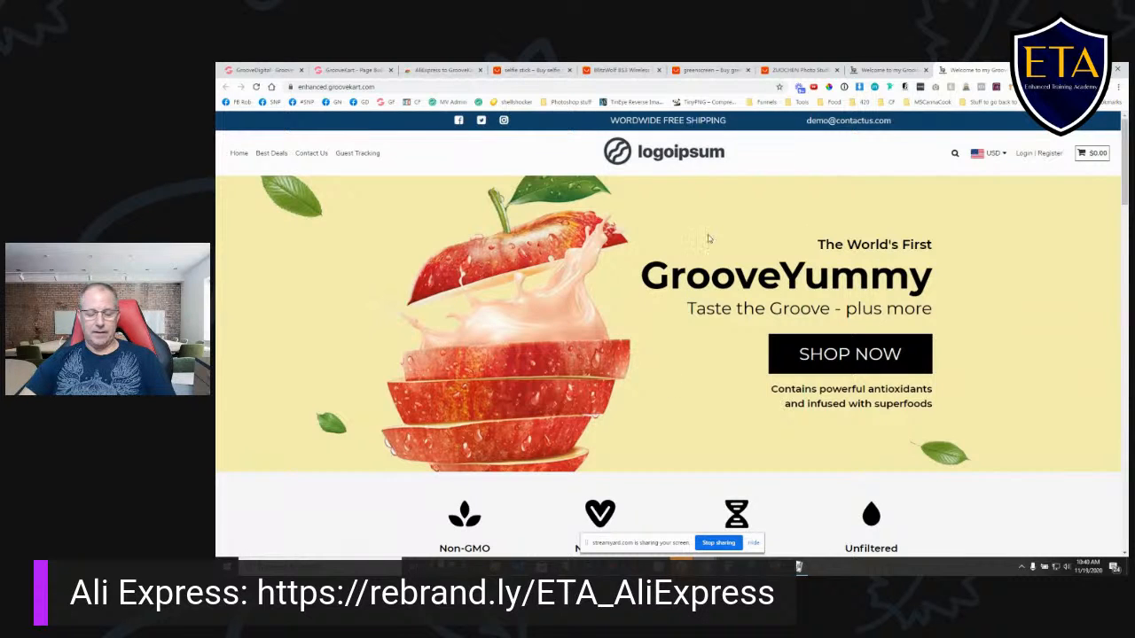
- Examine the GrooveYummy demo store homepage, including its banner, benefits and product sections, and return to the homepage builder
scroll(590, 276, down, 10)
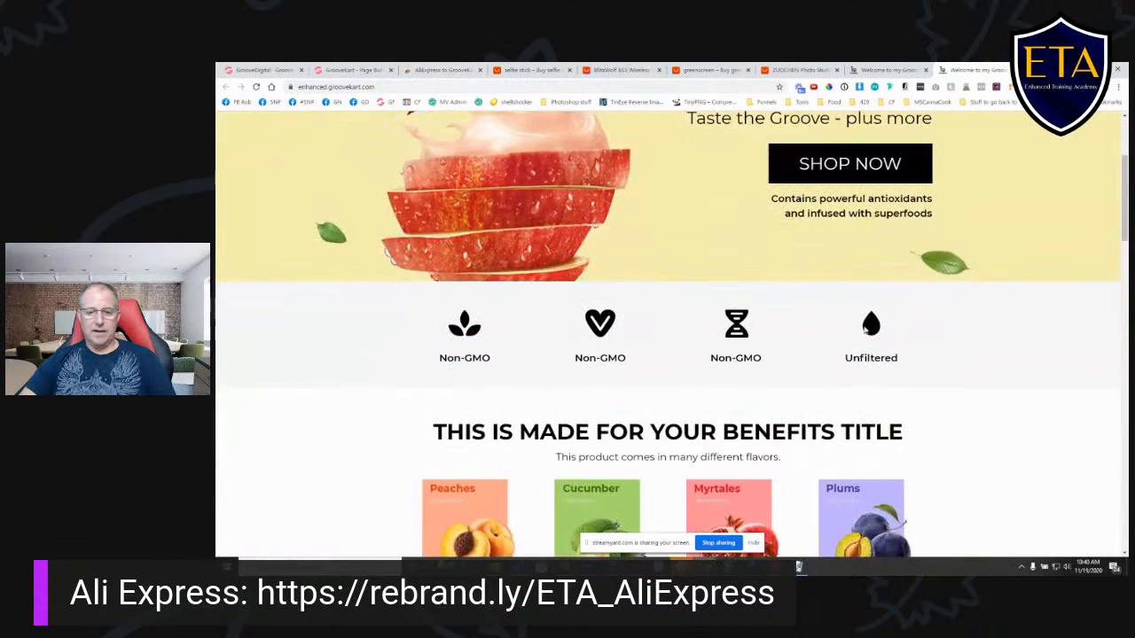
scroll(672, 256, down, 10)
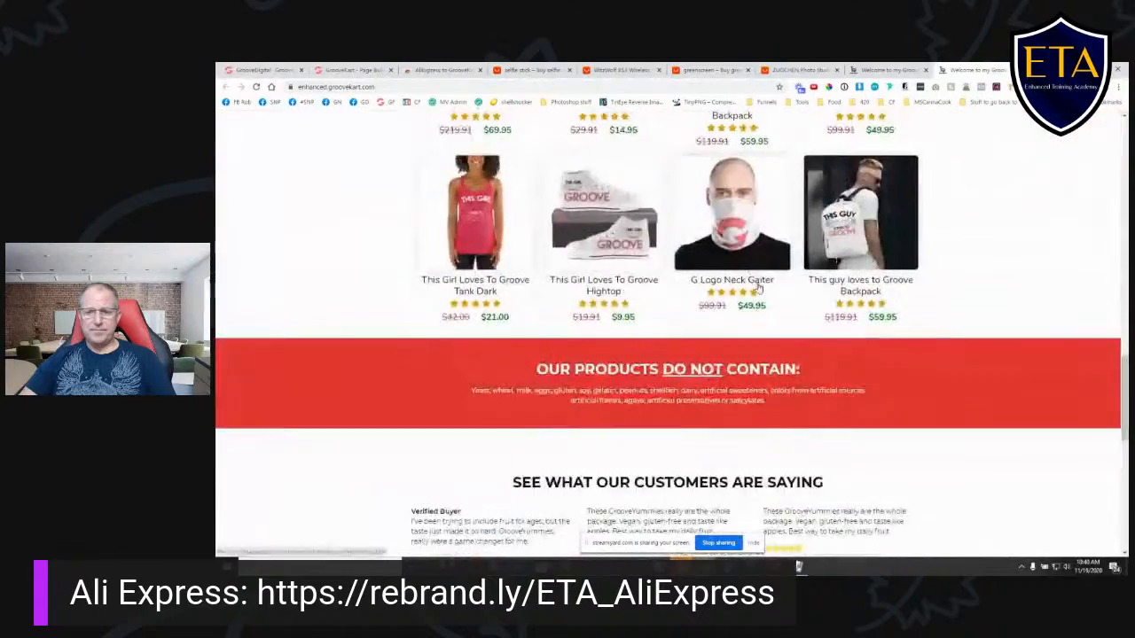
scroll(797, 360, up, 4)
scroll(797, 360, up, 4)
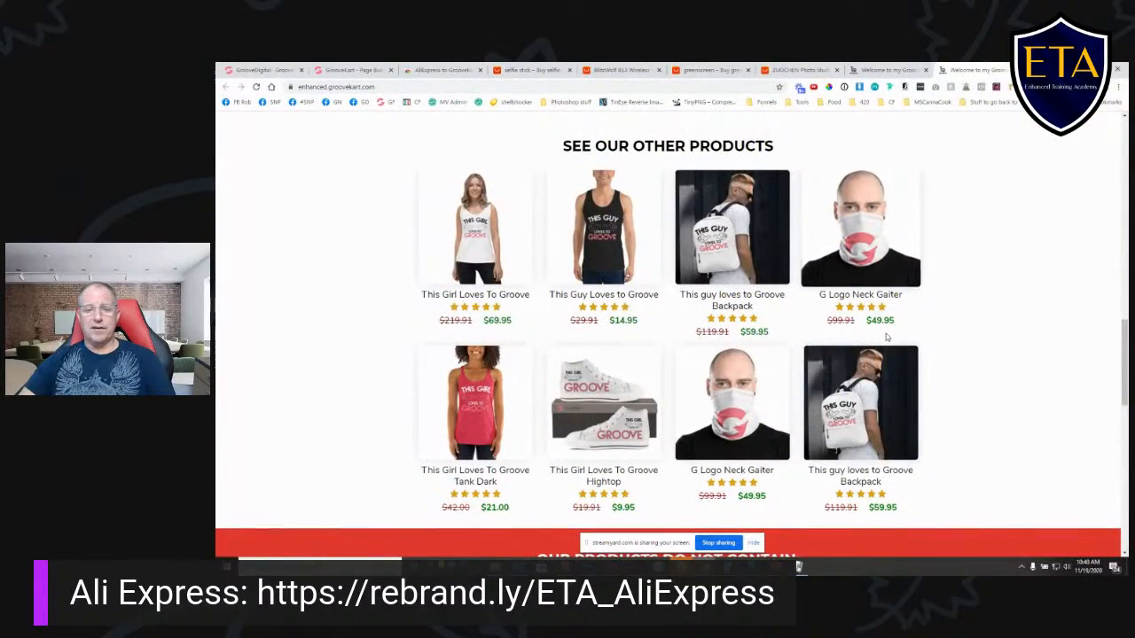
scroll(895, 330, down, 10)
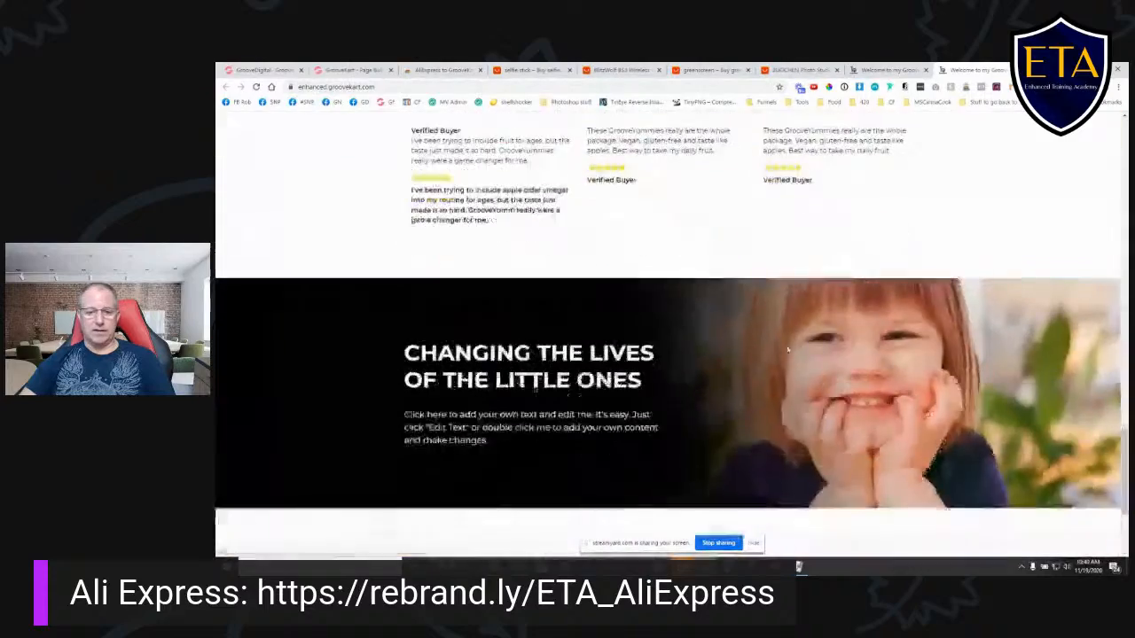
scroll(799, 415, up, 15)
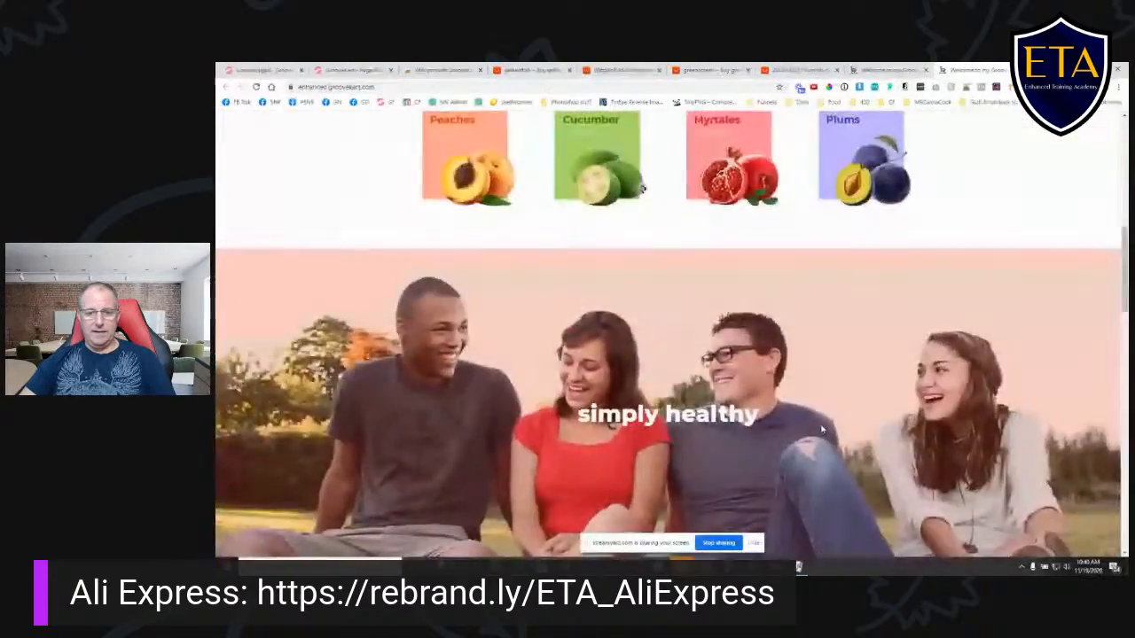
scroll(920, 376, down, 8)
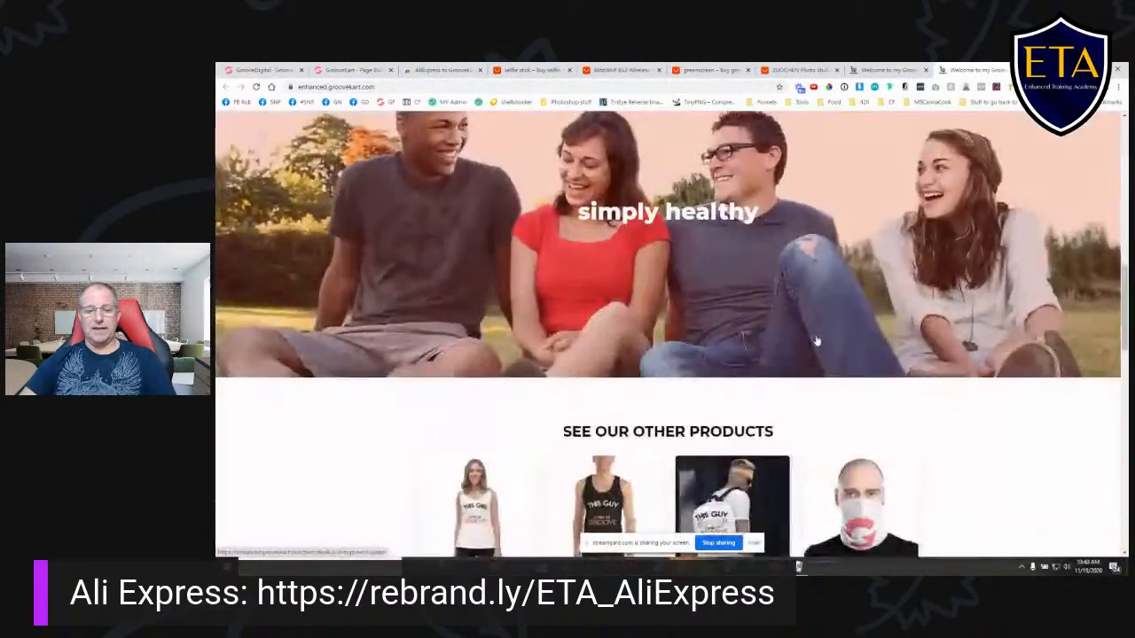
scroll(841, 355, up, 1)
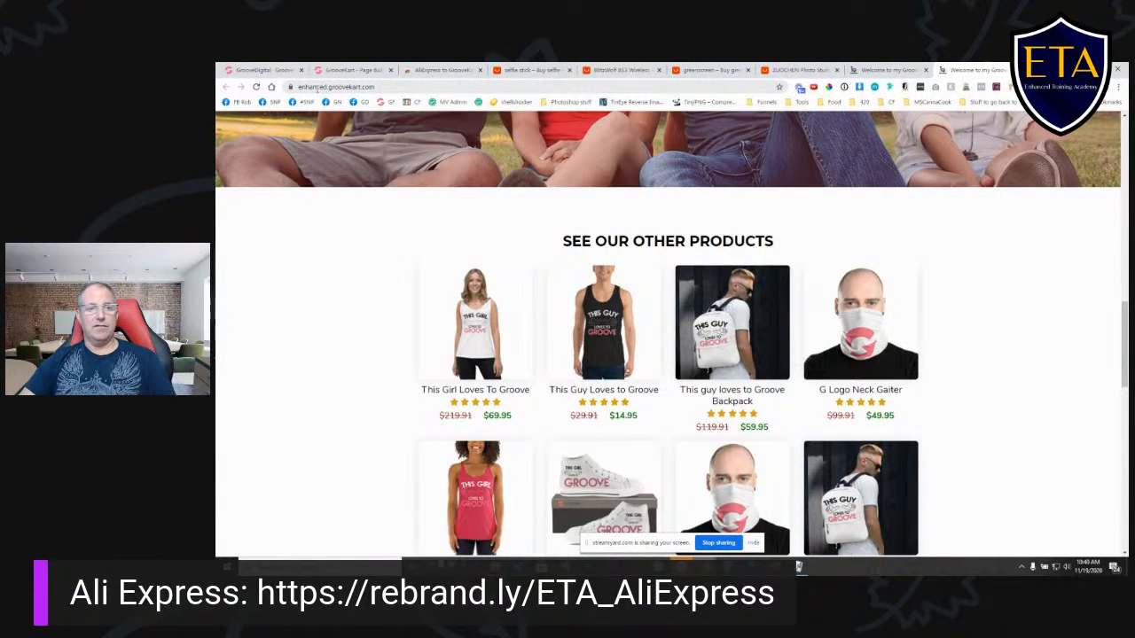
scroll(886, 368, up, 5)
scroll(881, 383, up, 3)
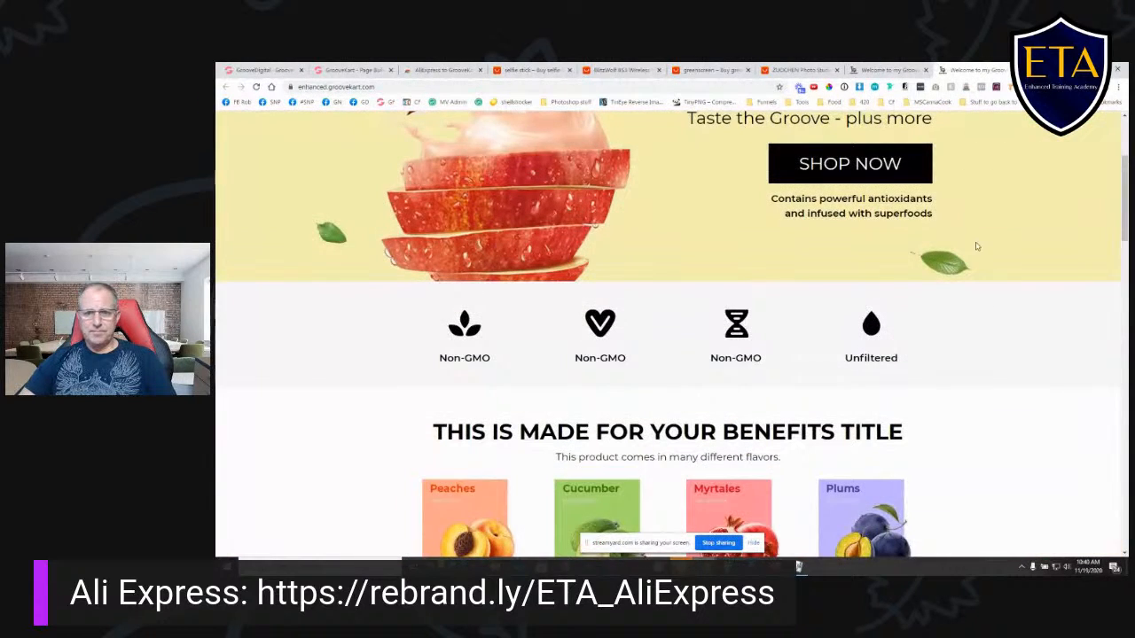
scroll(977, 246, up, 3)
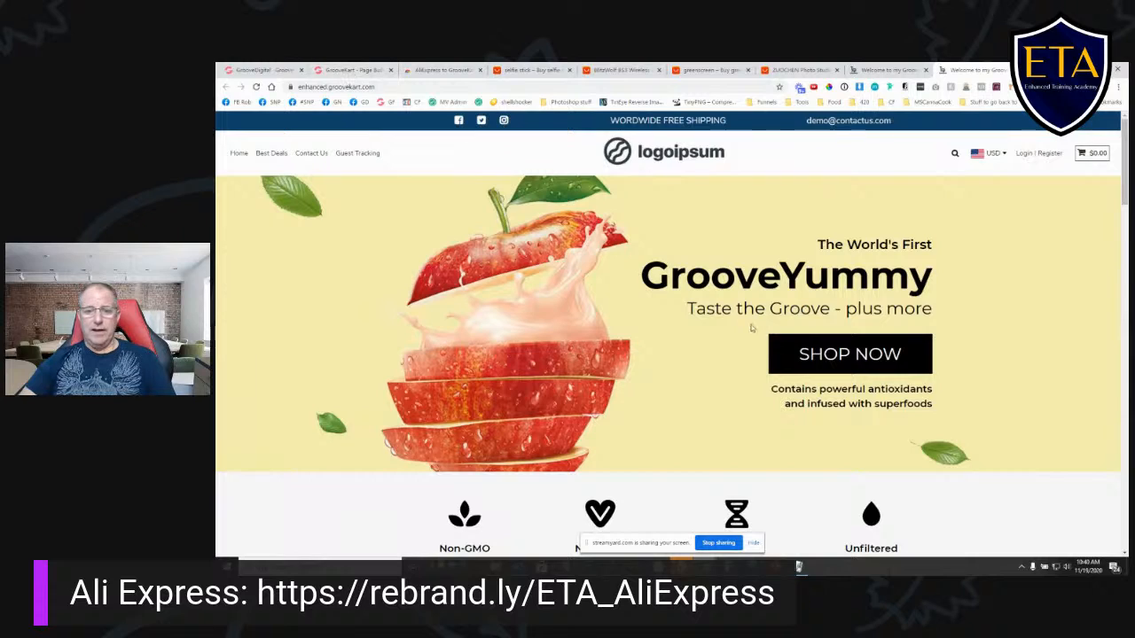
scroll(683, 299, down, 10)
scroll(666, 309, up, 10)
click(354, 71)
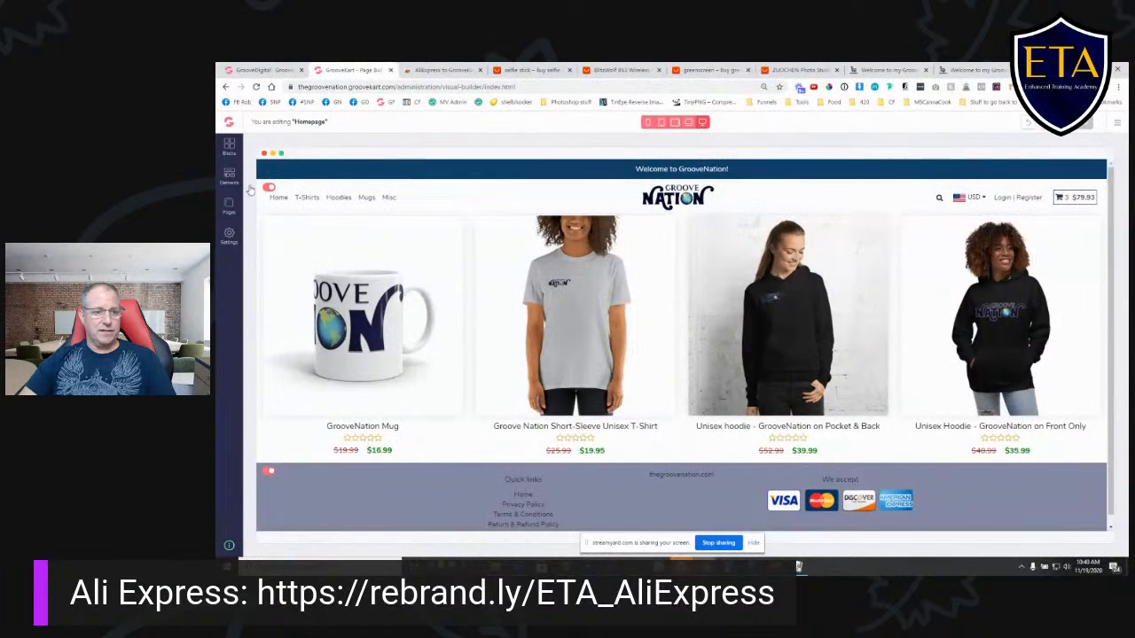
- Examine the global product settings and the checkout settings, including the choices for the "Add to cart" click action
click(229, 235)
click(335, 173)
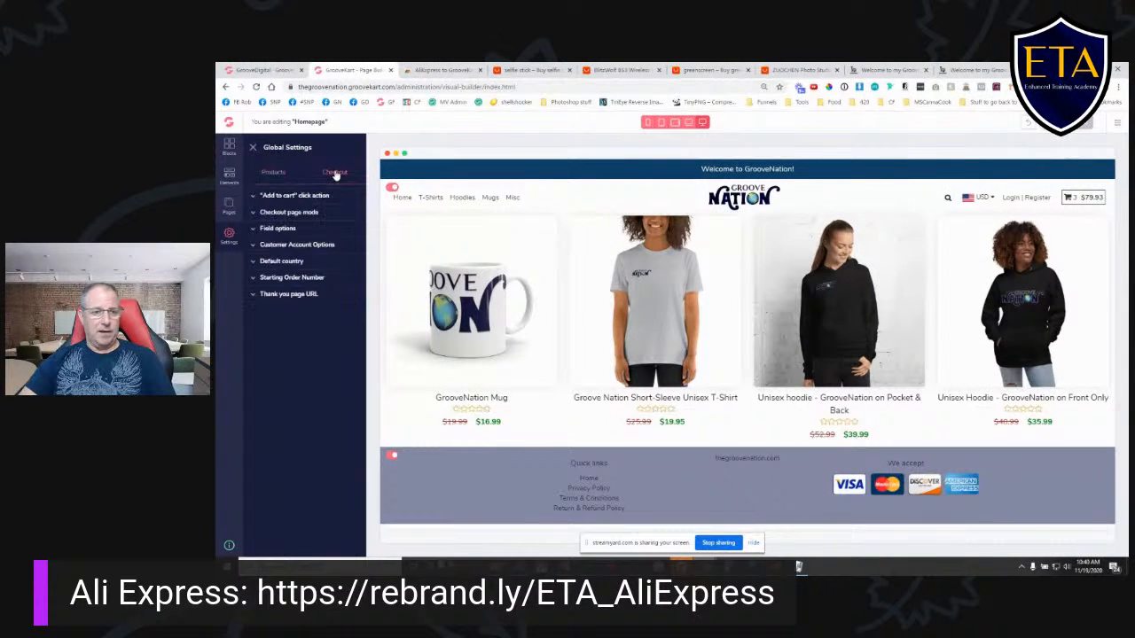
click(275, 173)
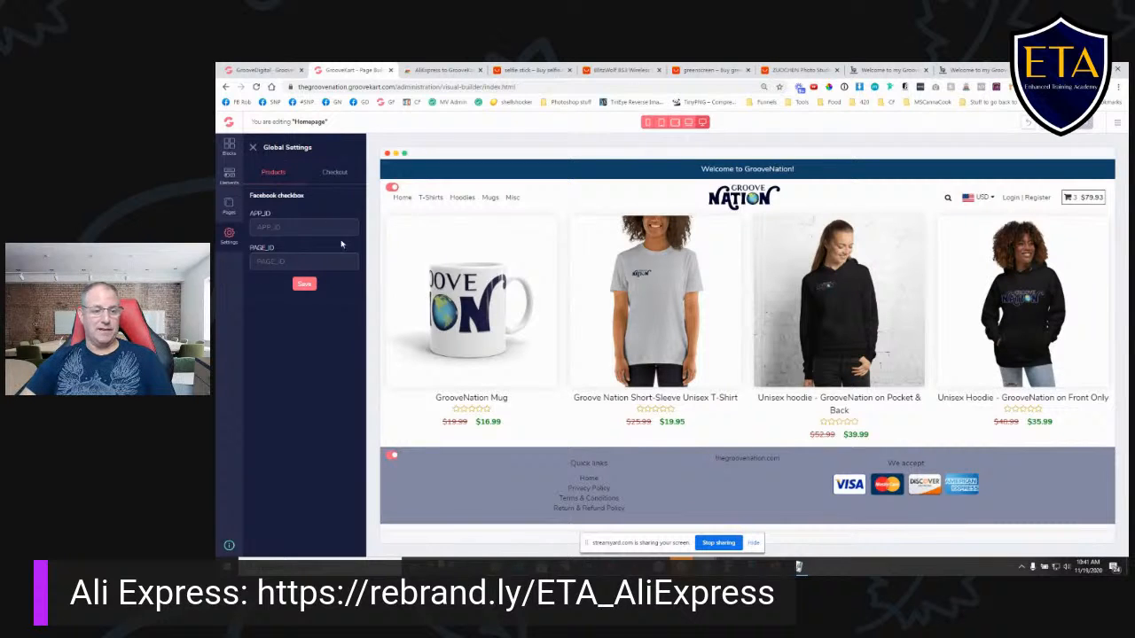
click(334, 174)
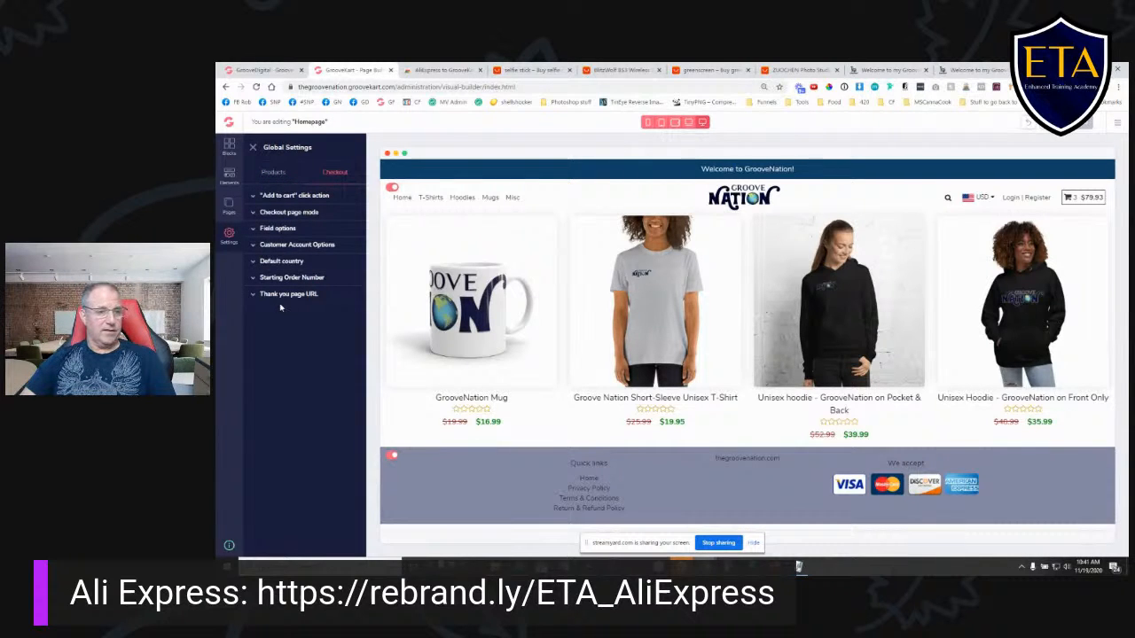
click(286, 197)
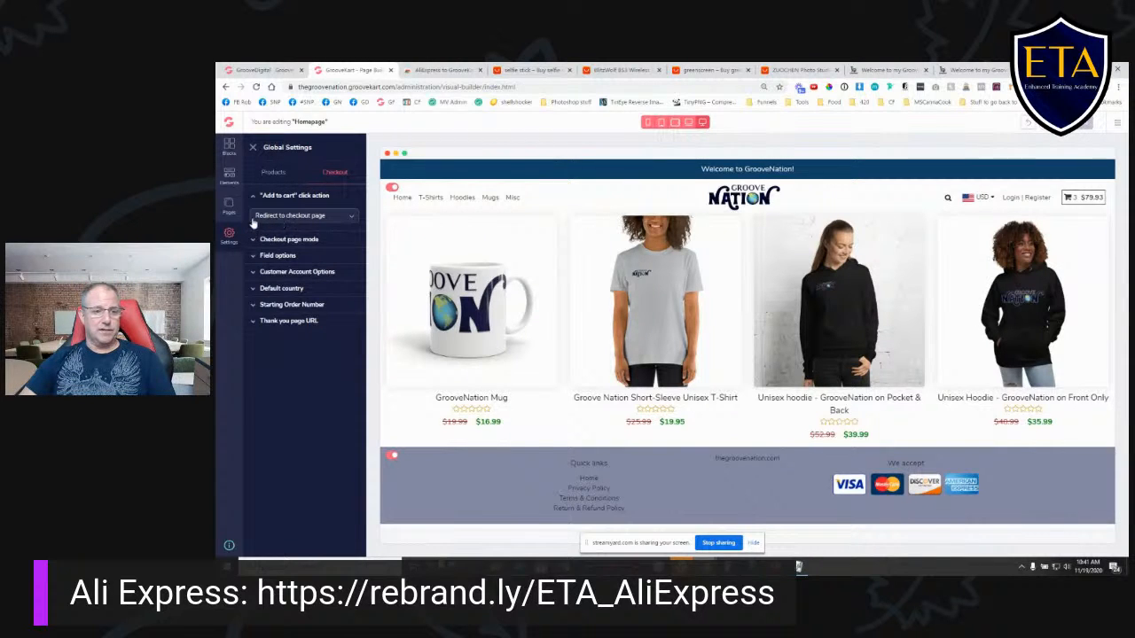
click(310, 220)
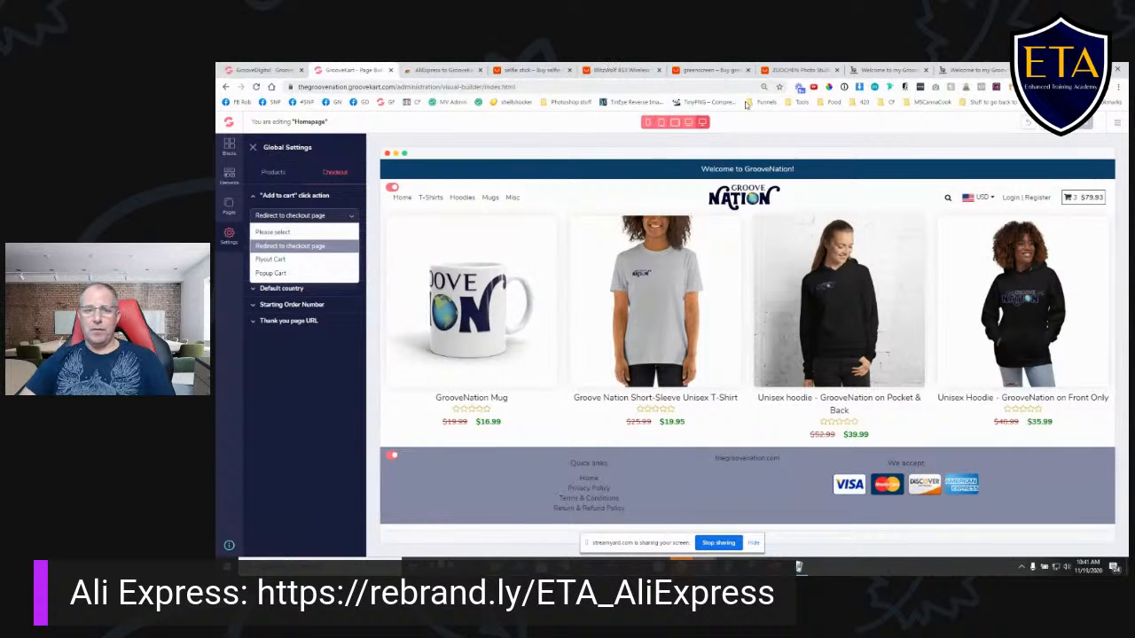
- View the live storefront's cart, proceed to its checkout page and return to the store homepage
click(890, 70)
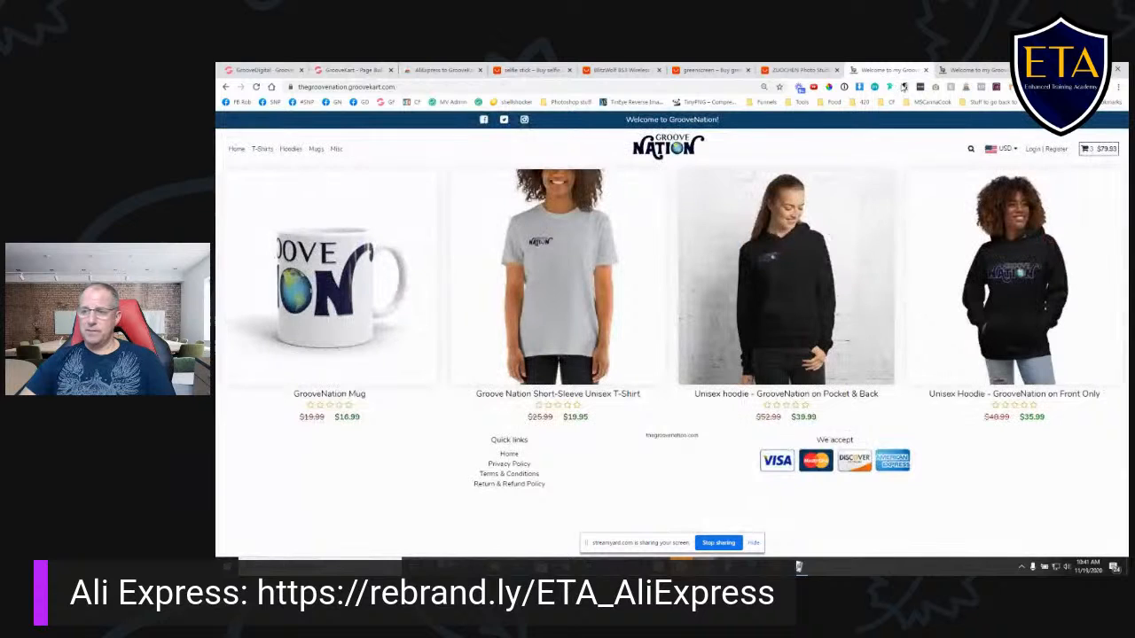
click(1104, 149)
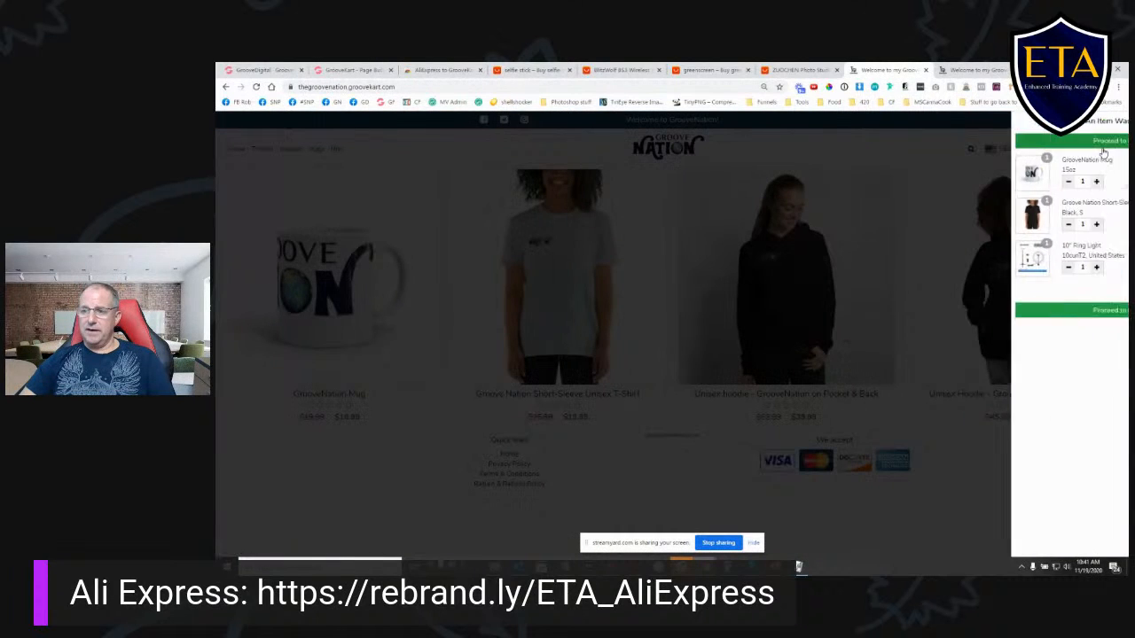
click(1017, 141)
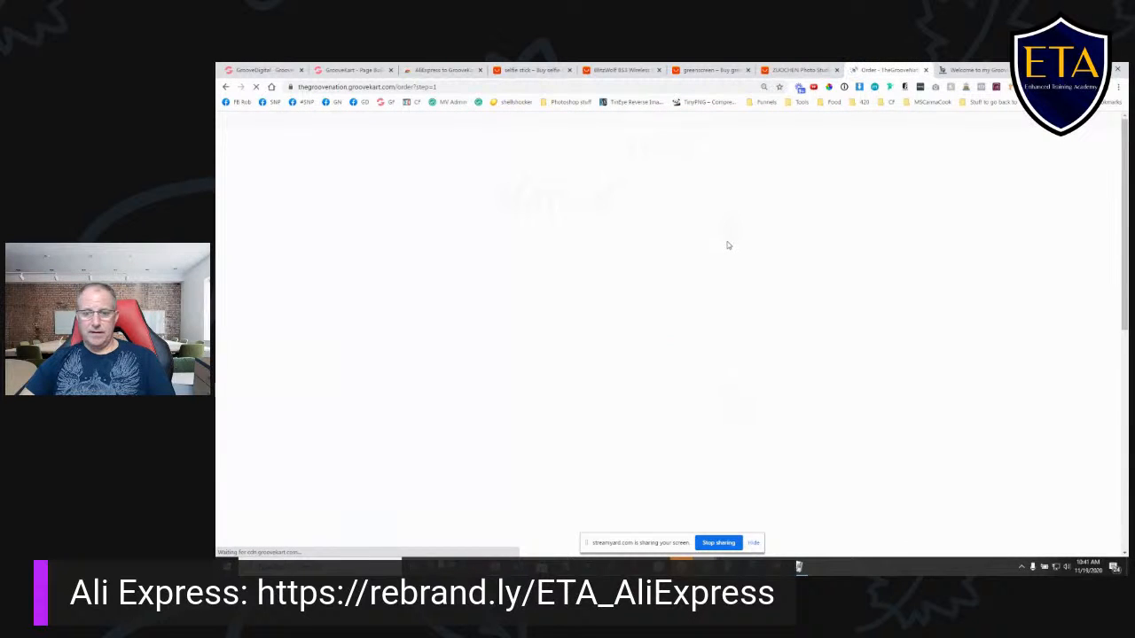
click(226, 87)
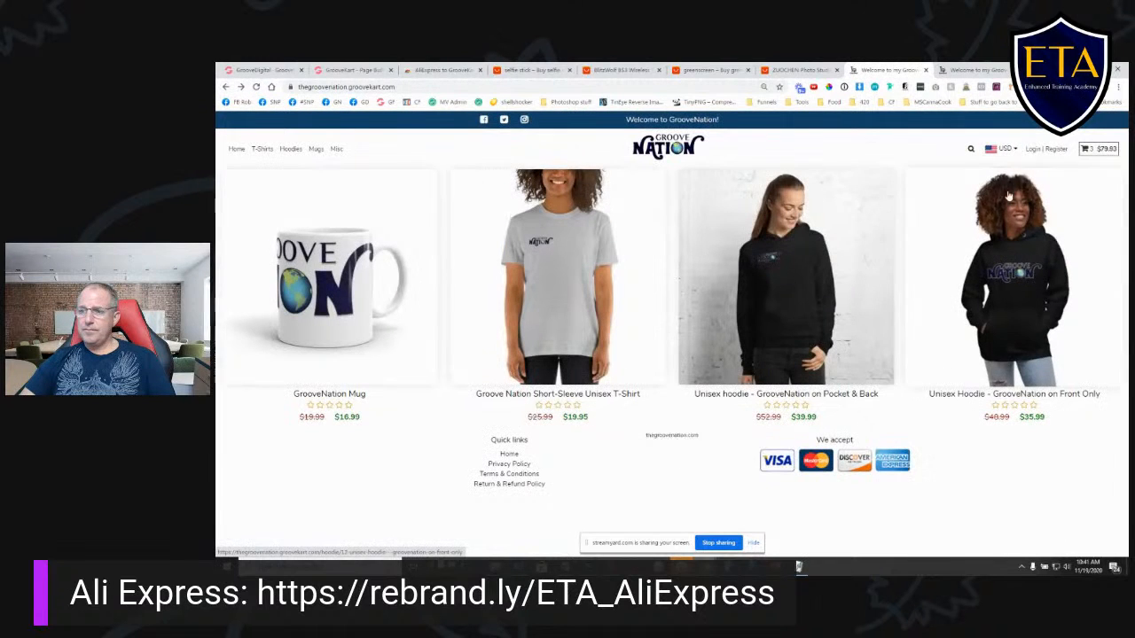
- In the page builder, set the "Add to cart" click action to Redirect to checkout page and view the checkout page mode choices
click(348, 69)
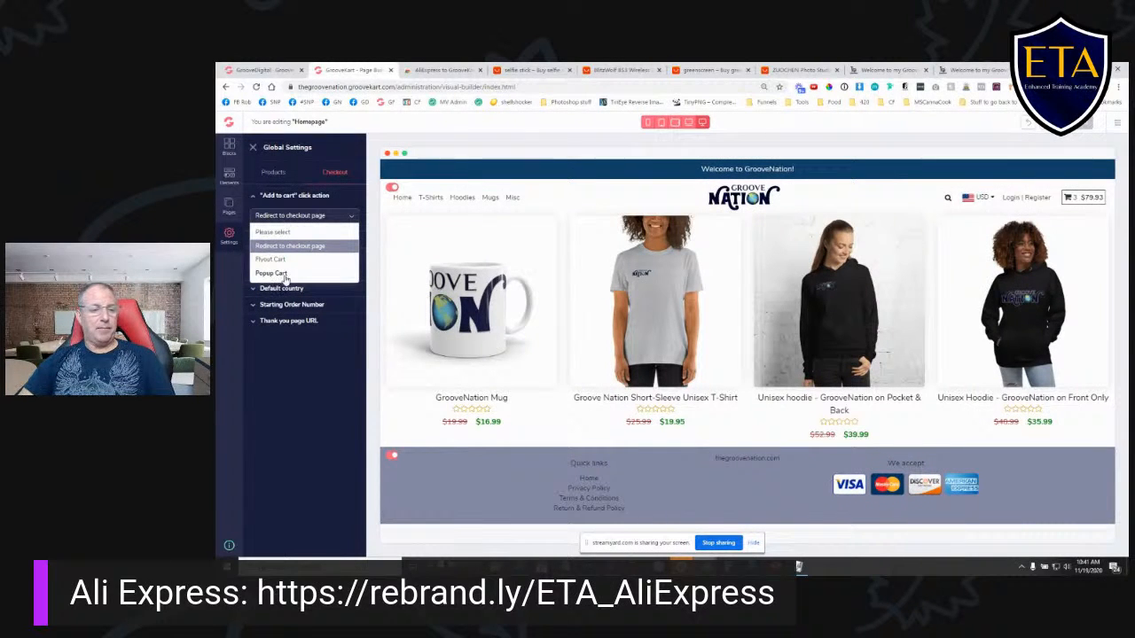
click(303, 248)
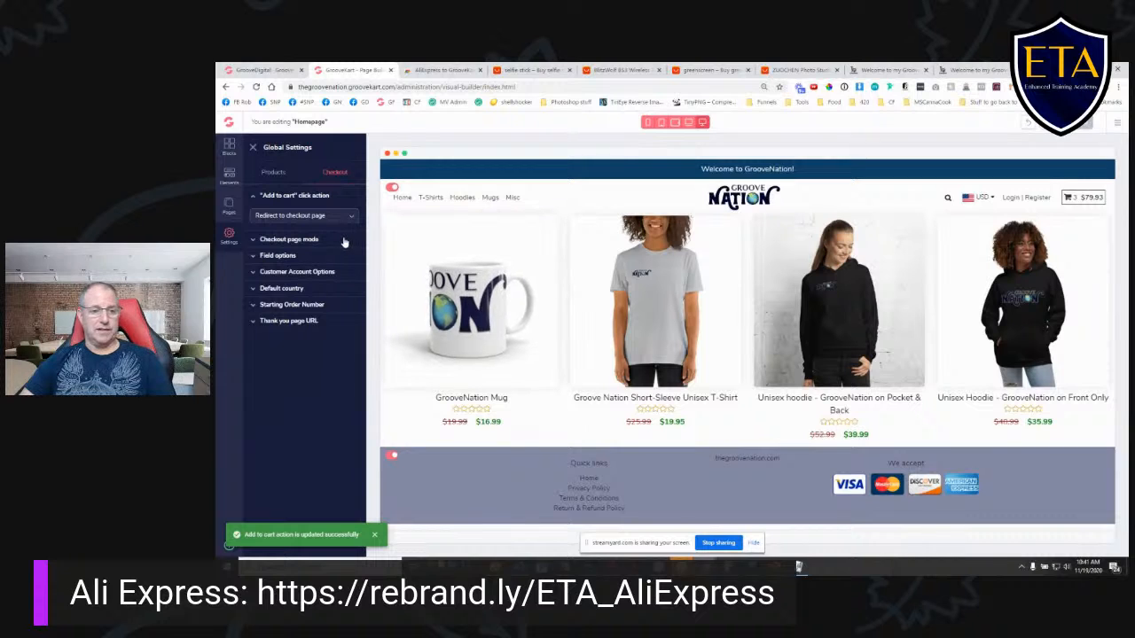
click(254, 242)
click(298, 231)
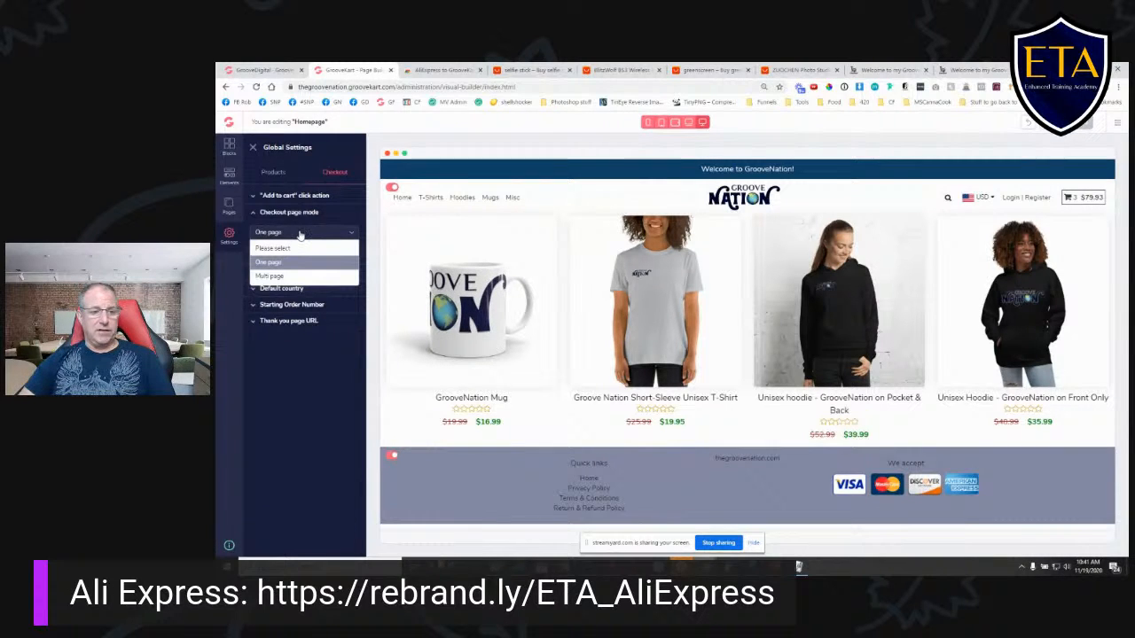
click(309, 235)
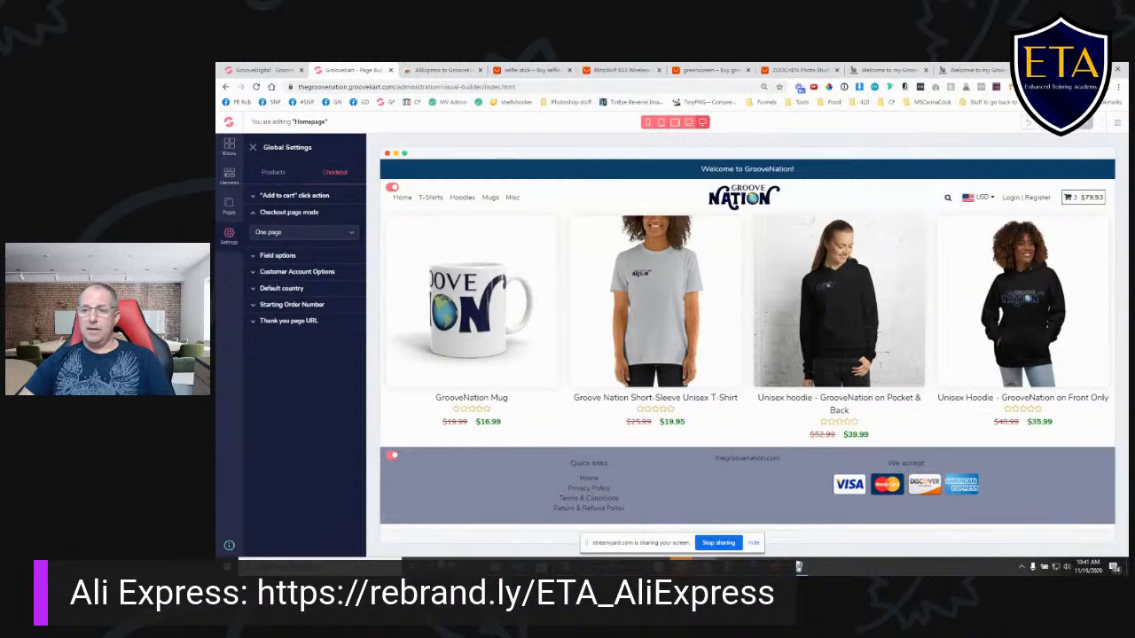
- Proceed from the storefront cart to the one-page checkout and examine its address, shipping and payment sections
click(922, 72)
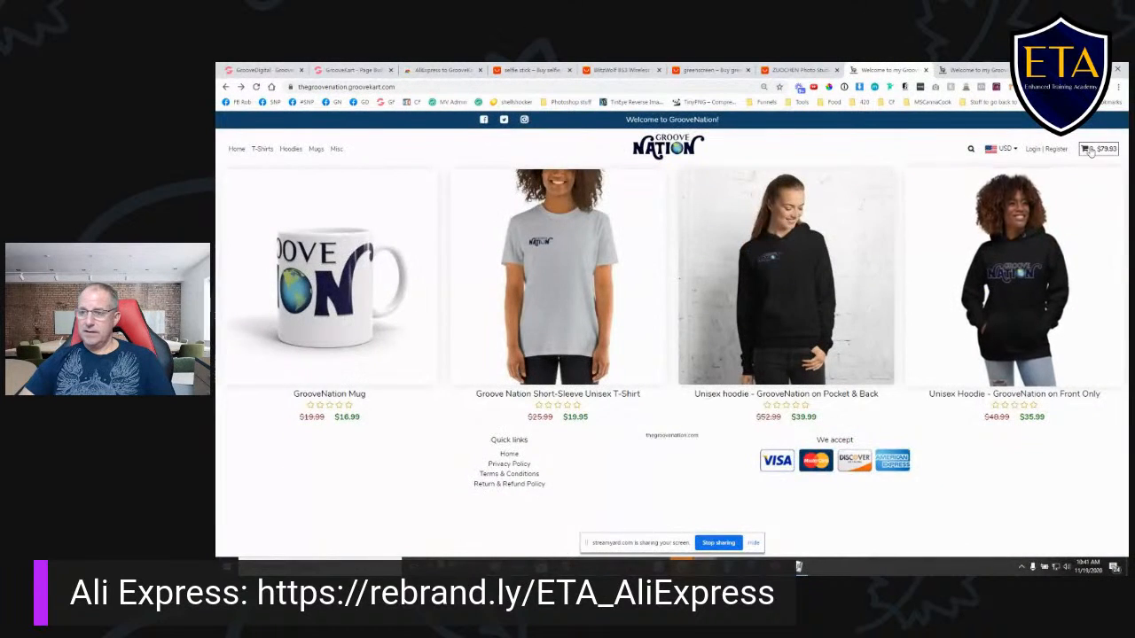
click(1094, 149)
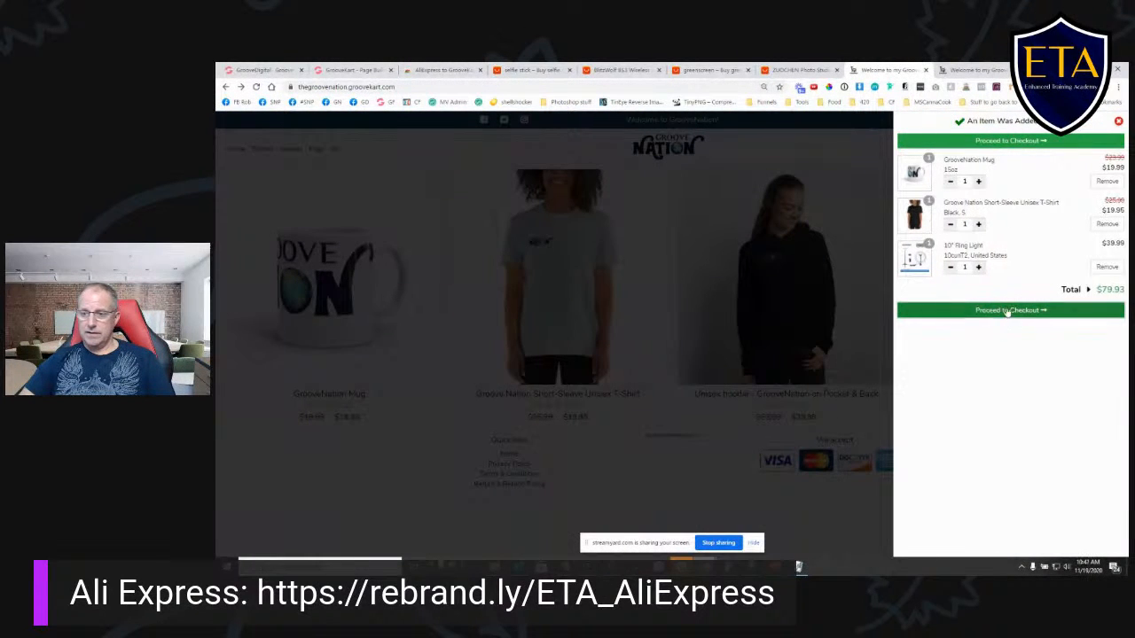
click(1003, 311)
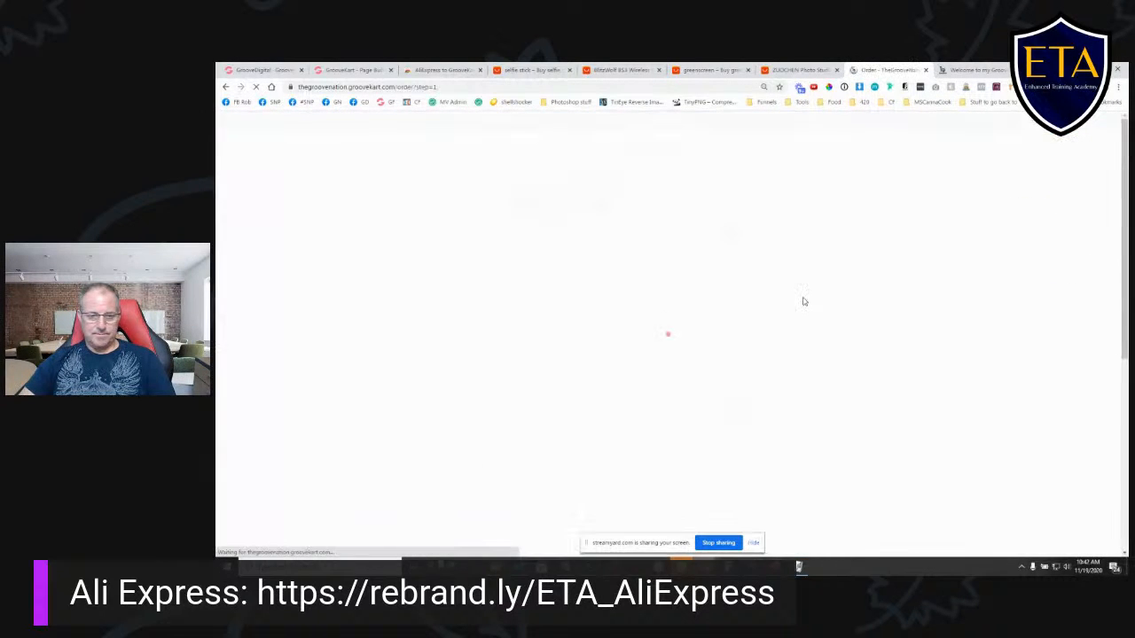
scroll(715, 347, down, 5)
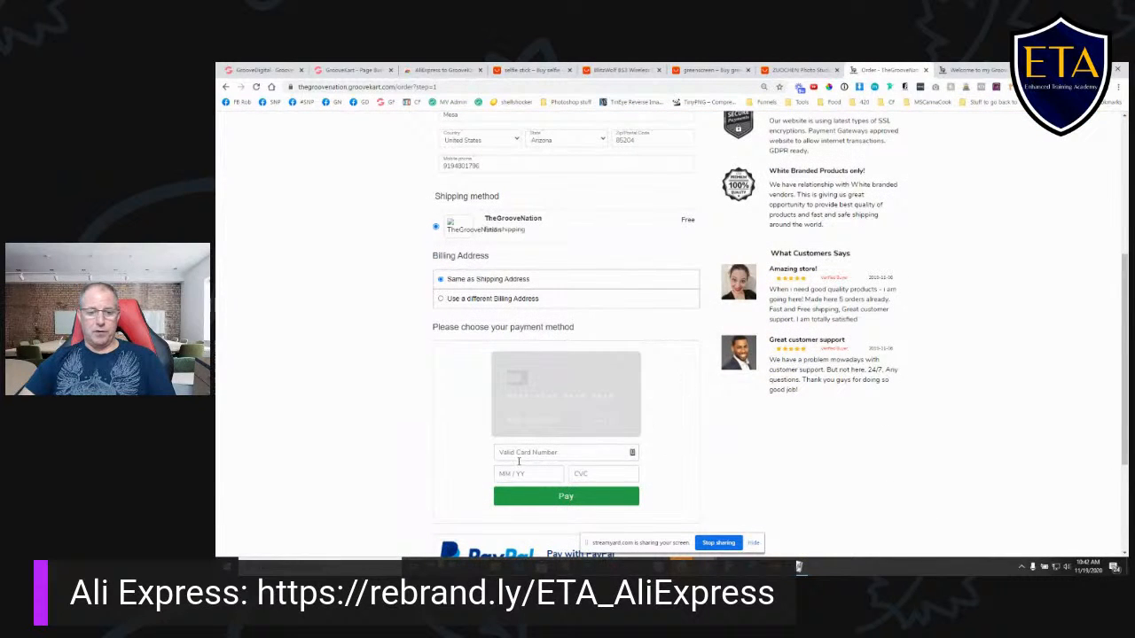
scroll(723, 398, up, 5)
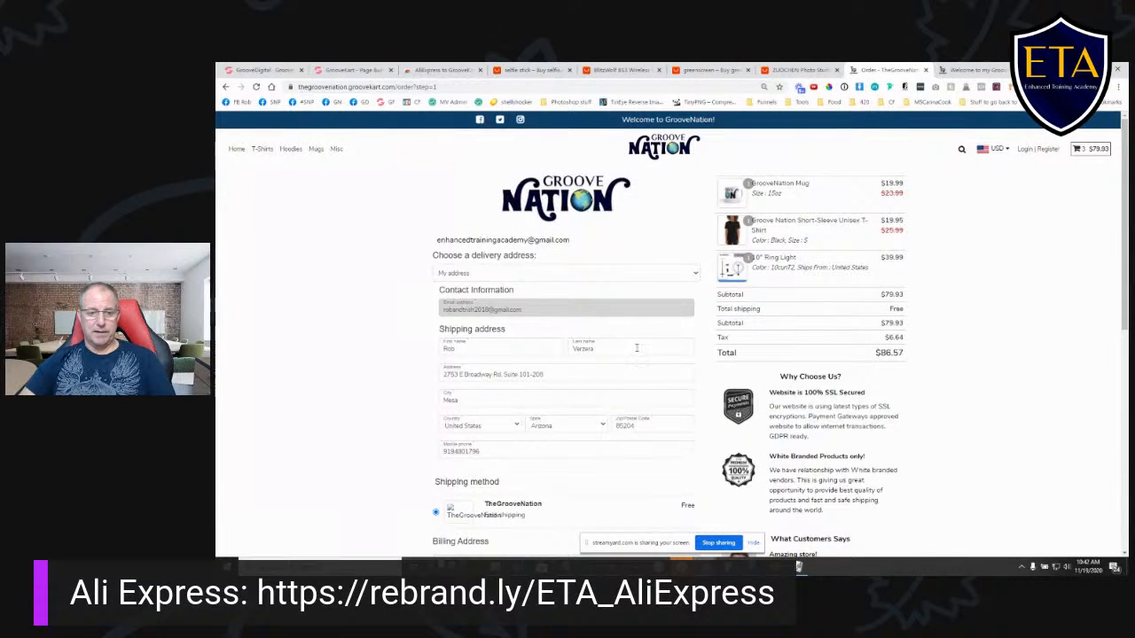
- Set the checkout page mode to Multi page in the builder's global settings
click(344, 70)
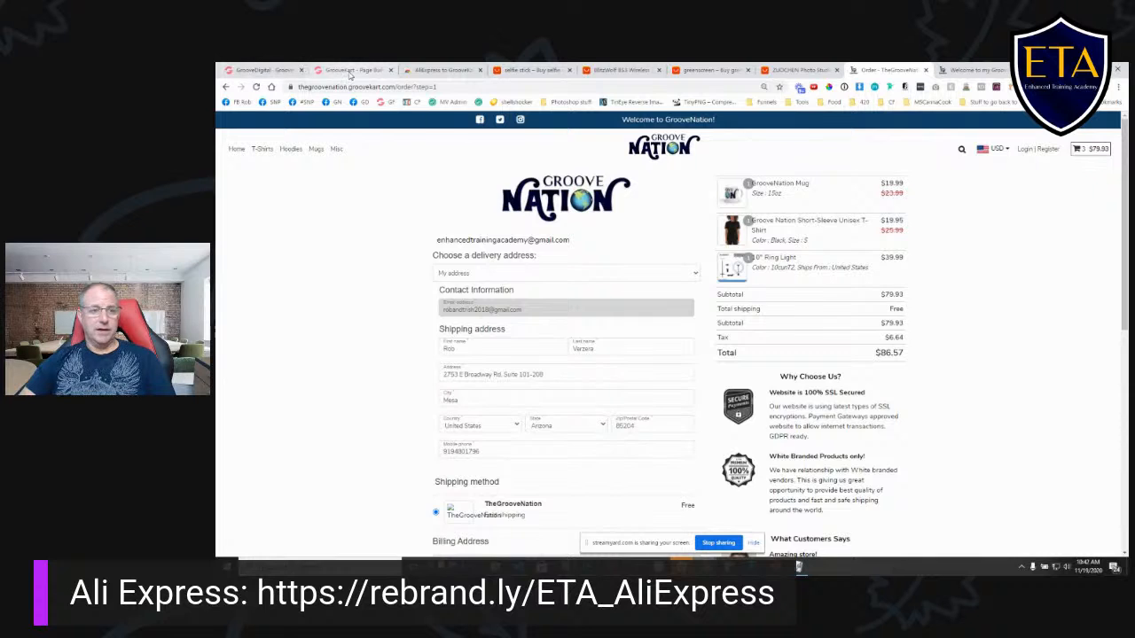
click(301, 232)
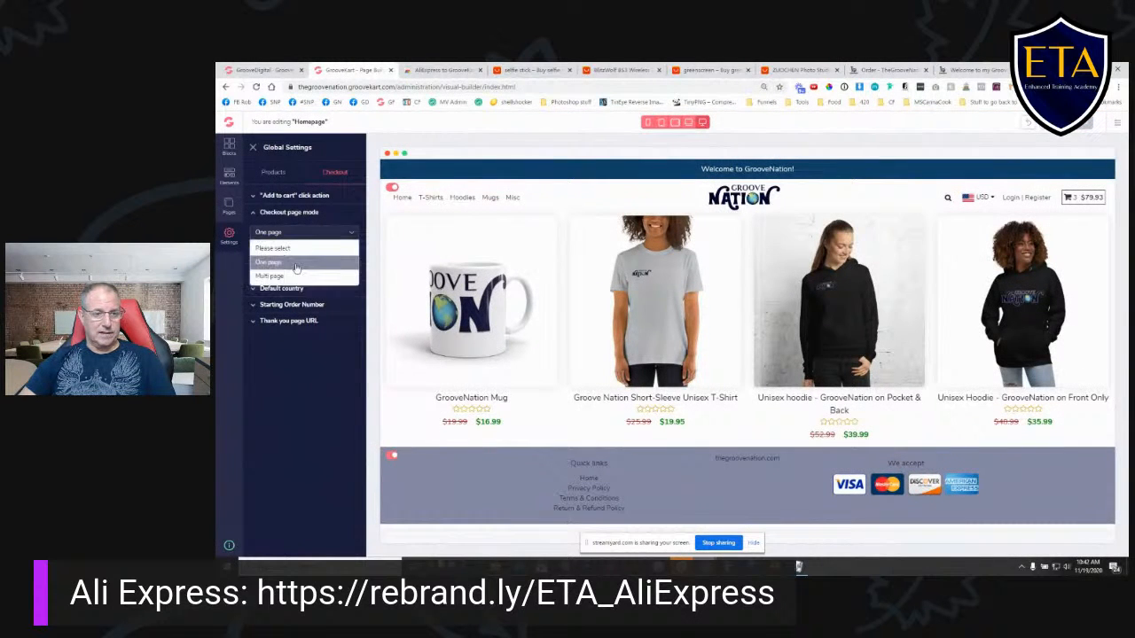
click(293, 278)
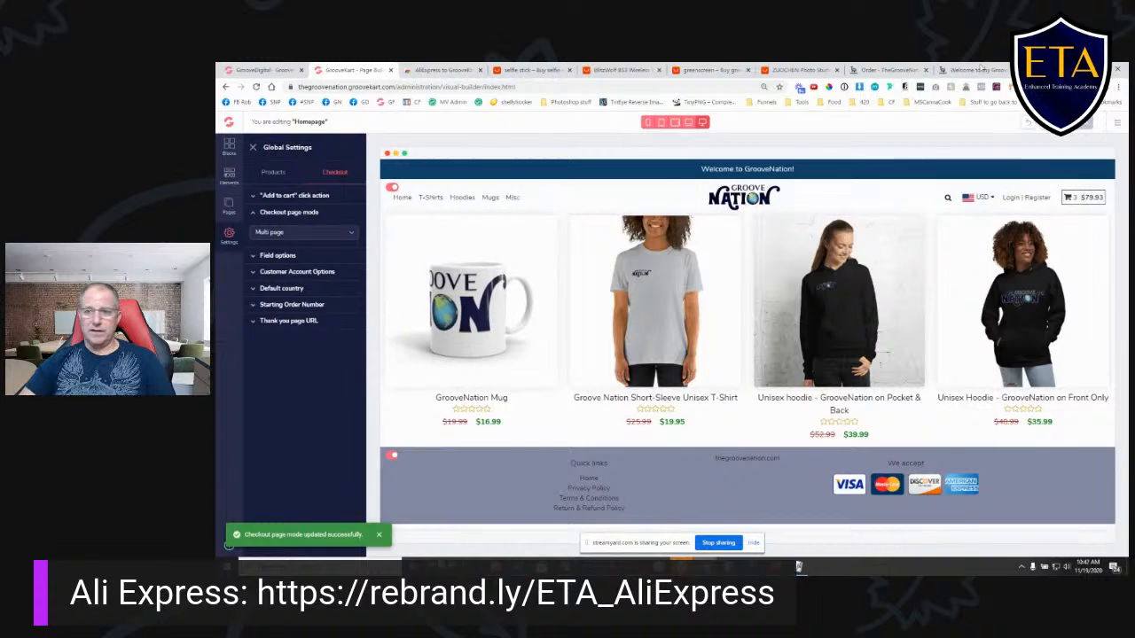
- Reload the storefront checkout and walk through the multi-page version from customer information to the payment method stage
click(874, 70)
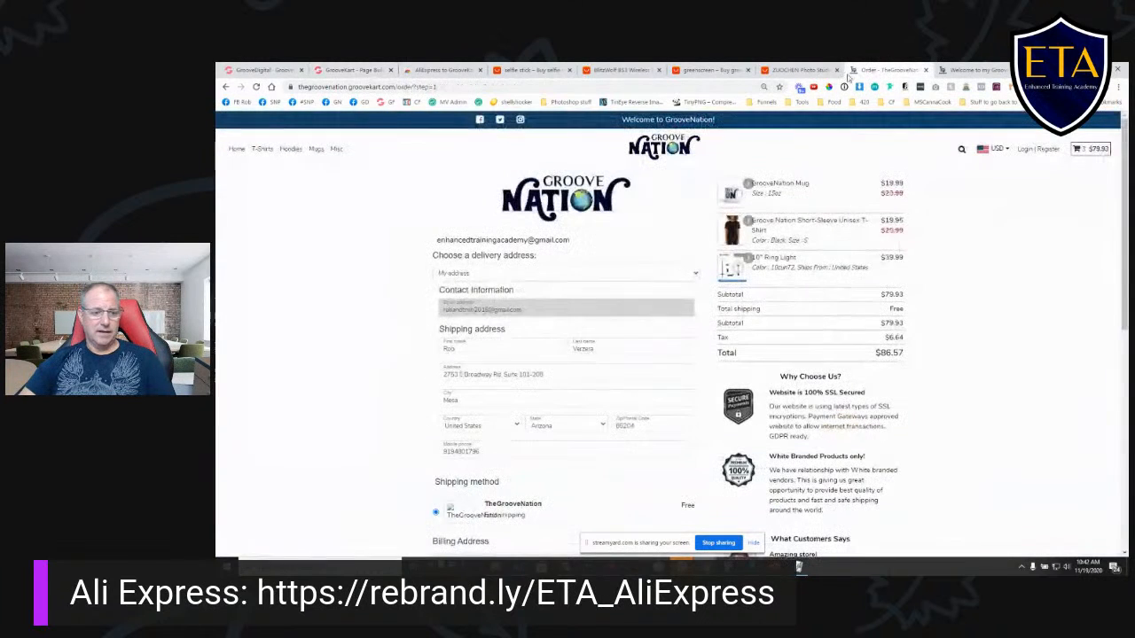
click(256, 87)
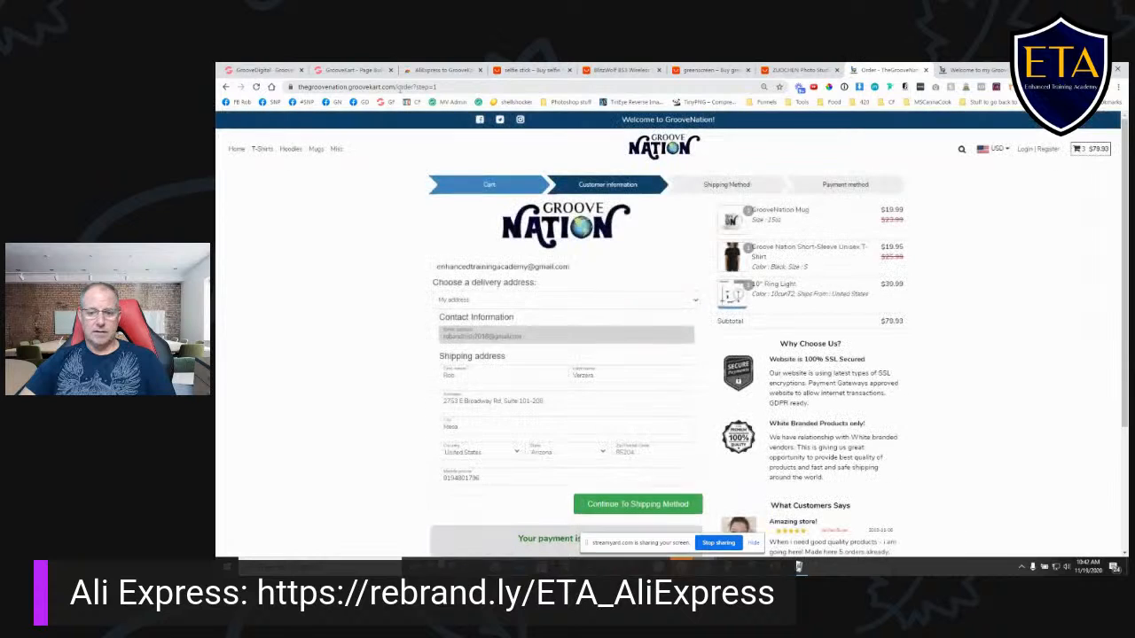
scroll(494, 266, down, 4)
scroll(479, 273, up, 4)
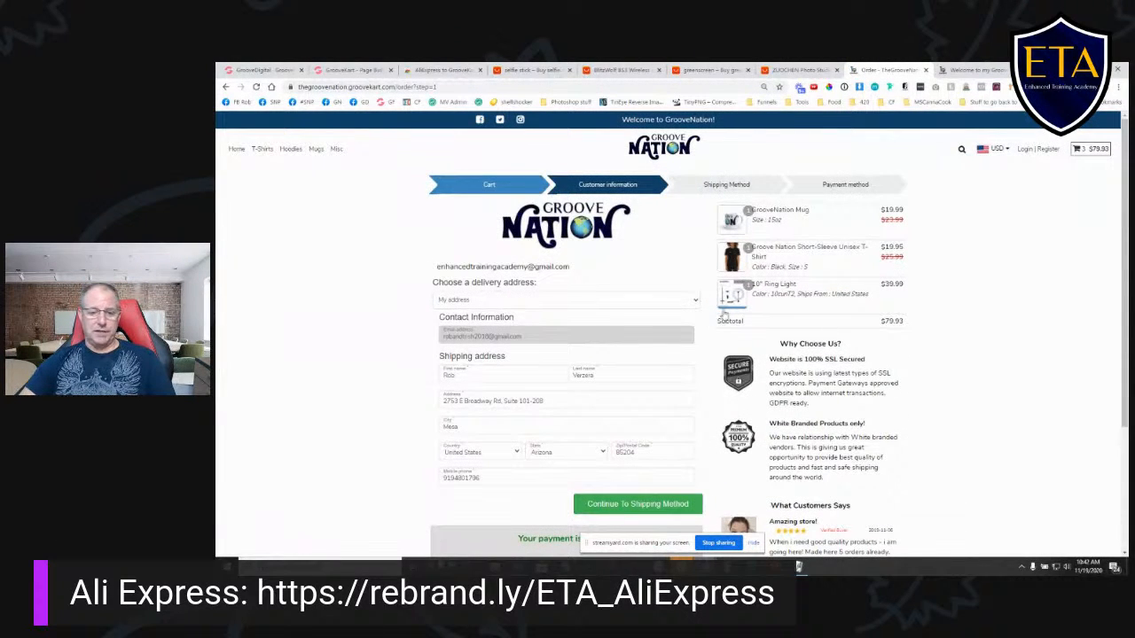
scroll(337, 330, down, 1)
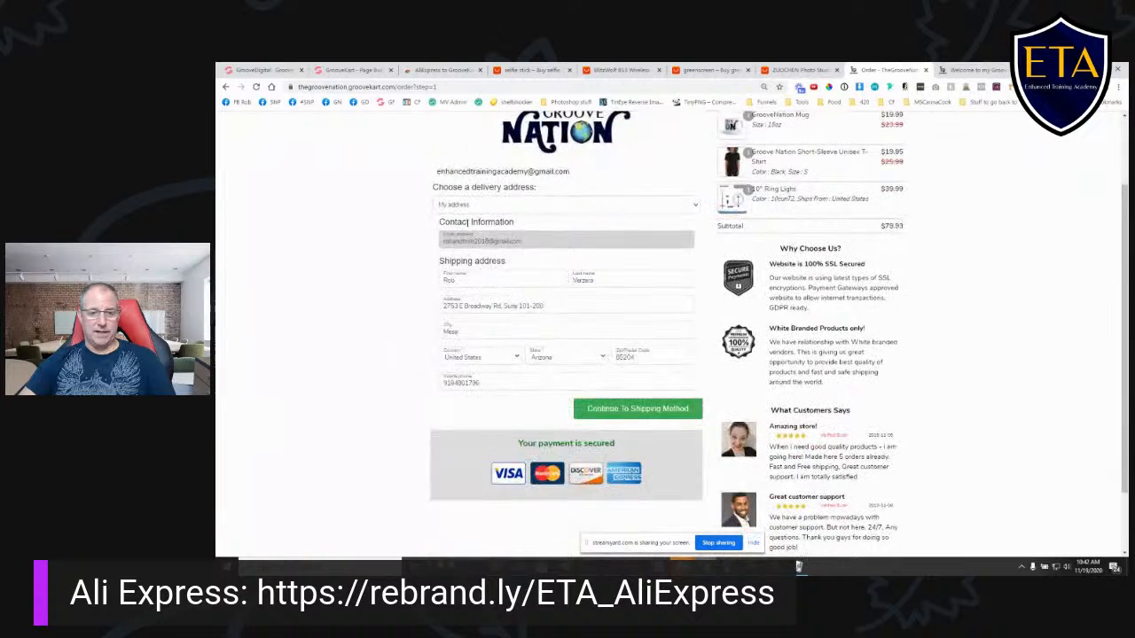
click(638, 412)
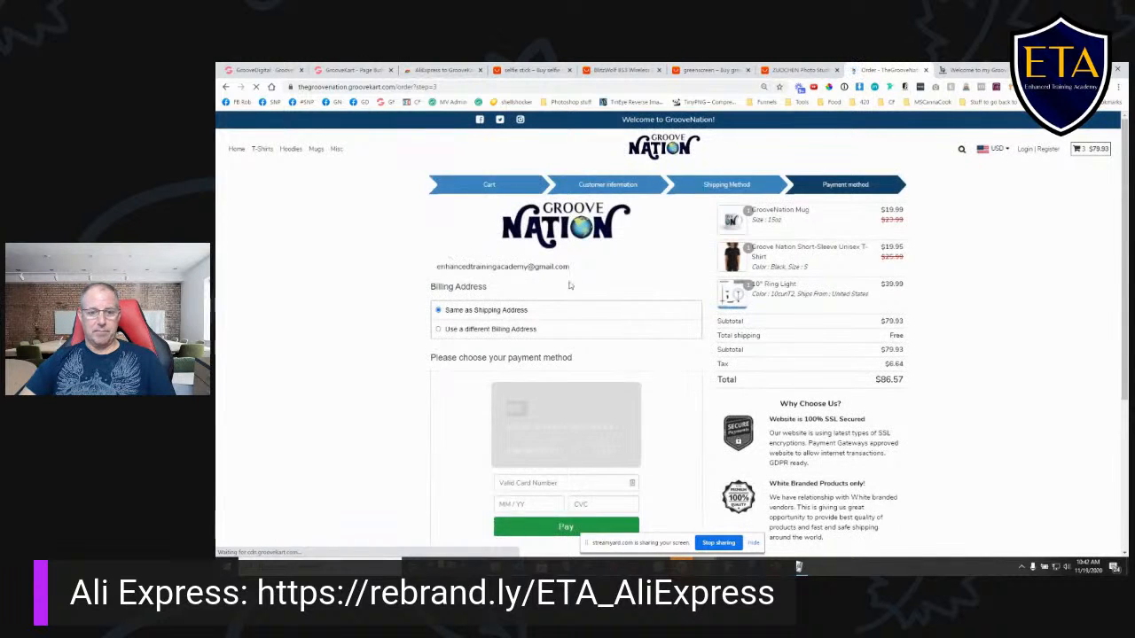
scroll(642, 372, down, 3)
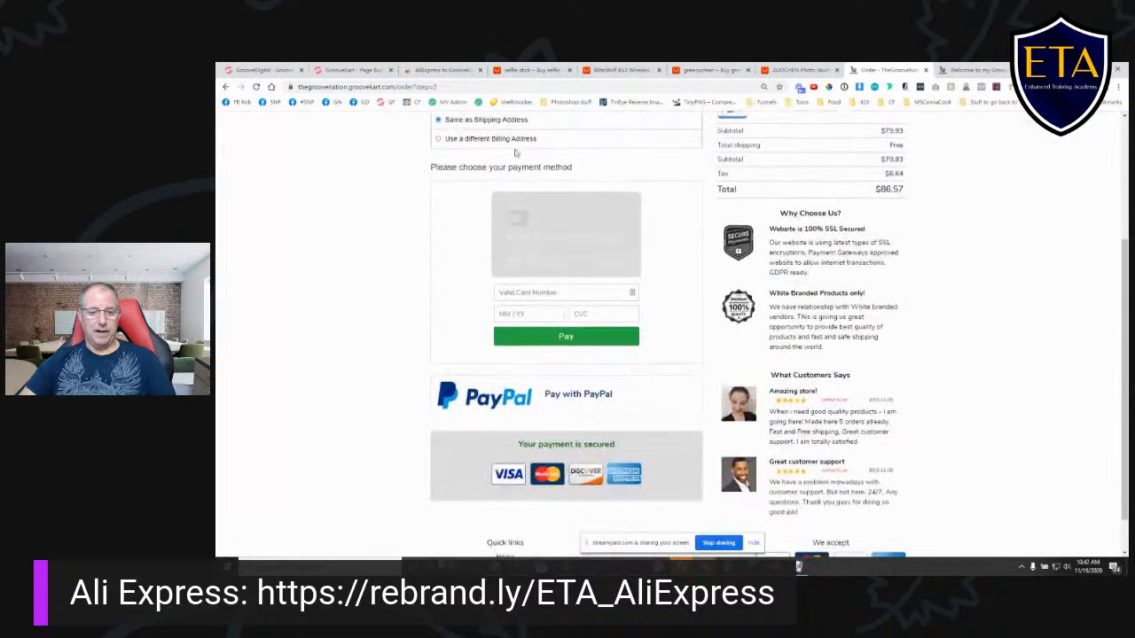
click(608, 339)
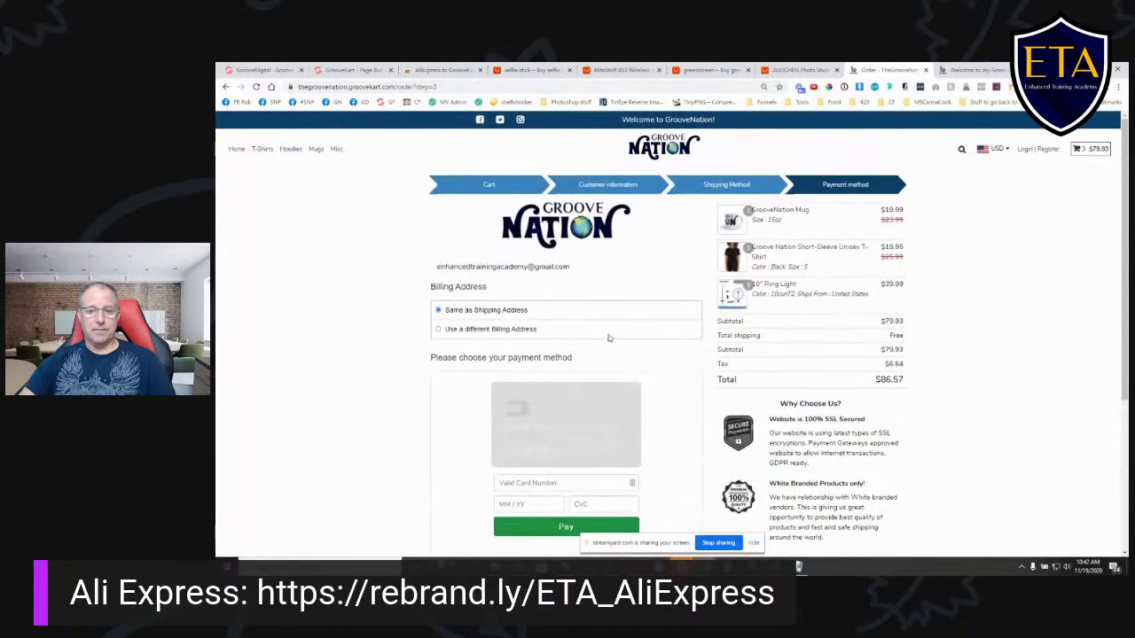
- Set the checkout page mode back to One page in the builder's global settings
click(350, 71)
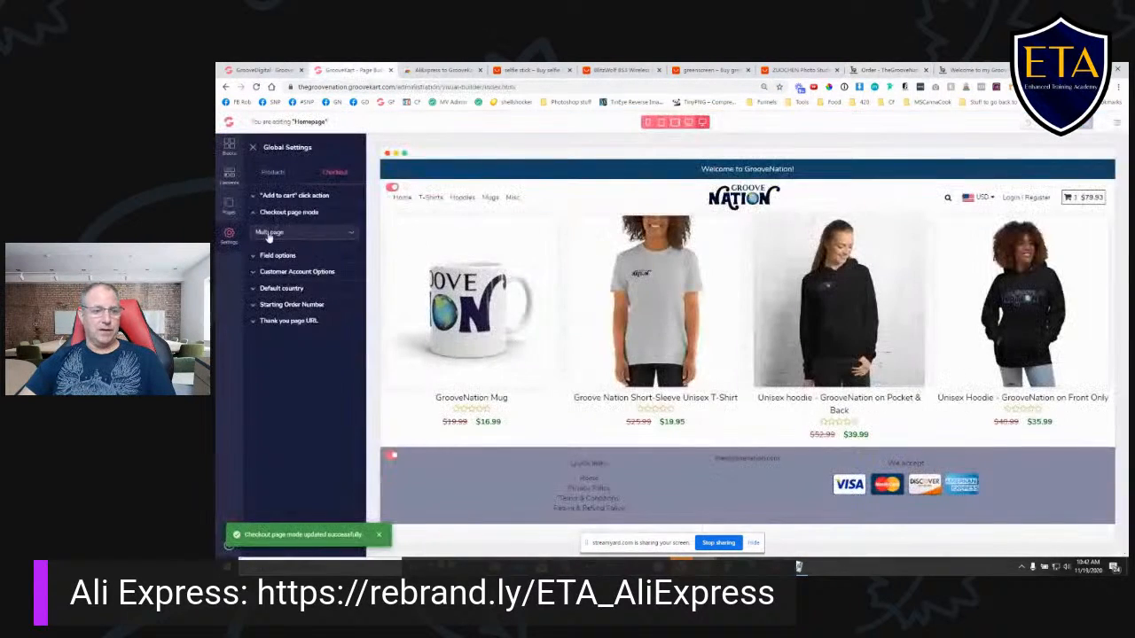
click(298, 233)
click(290, 262)
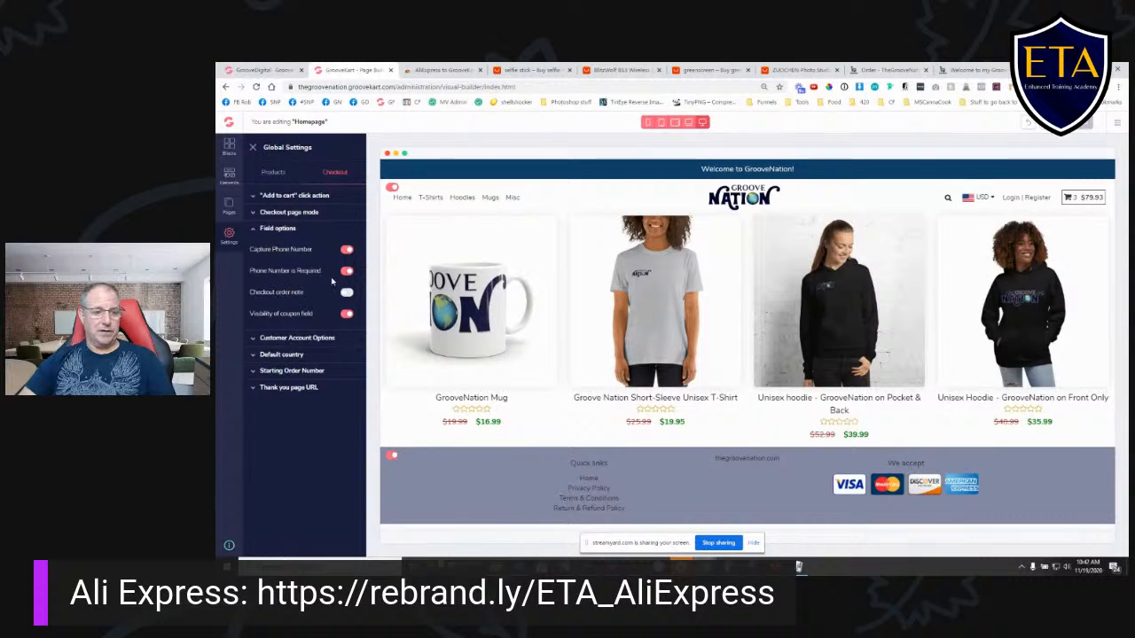
- Review the checkout settings for customer account options, default country and starting order number
click(286, 338)
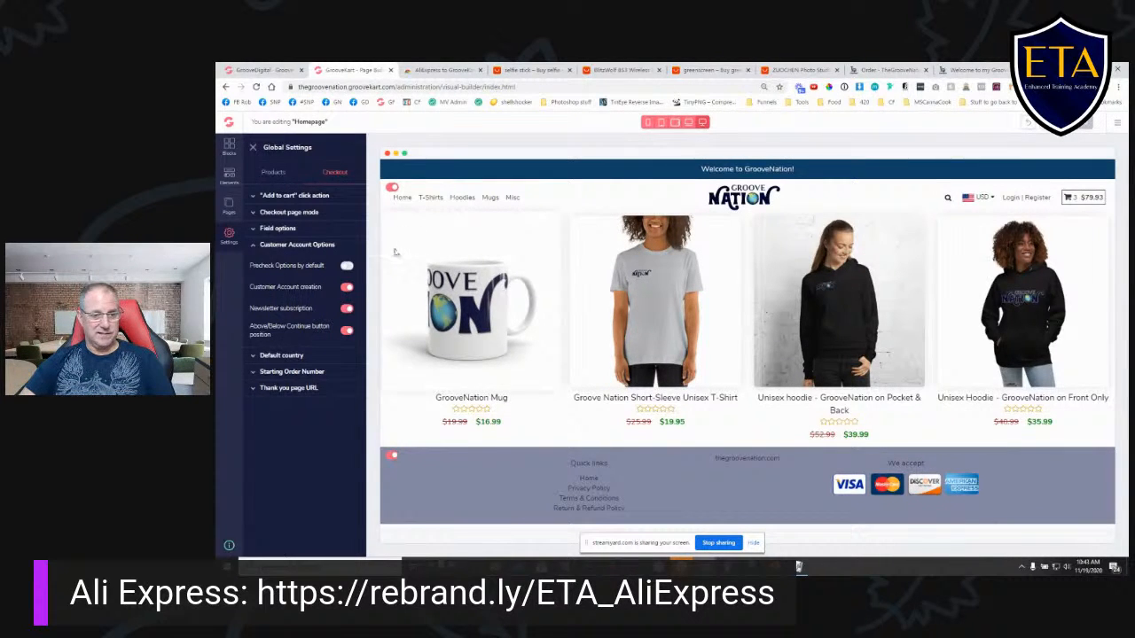
click(300, 355)
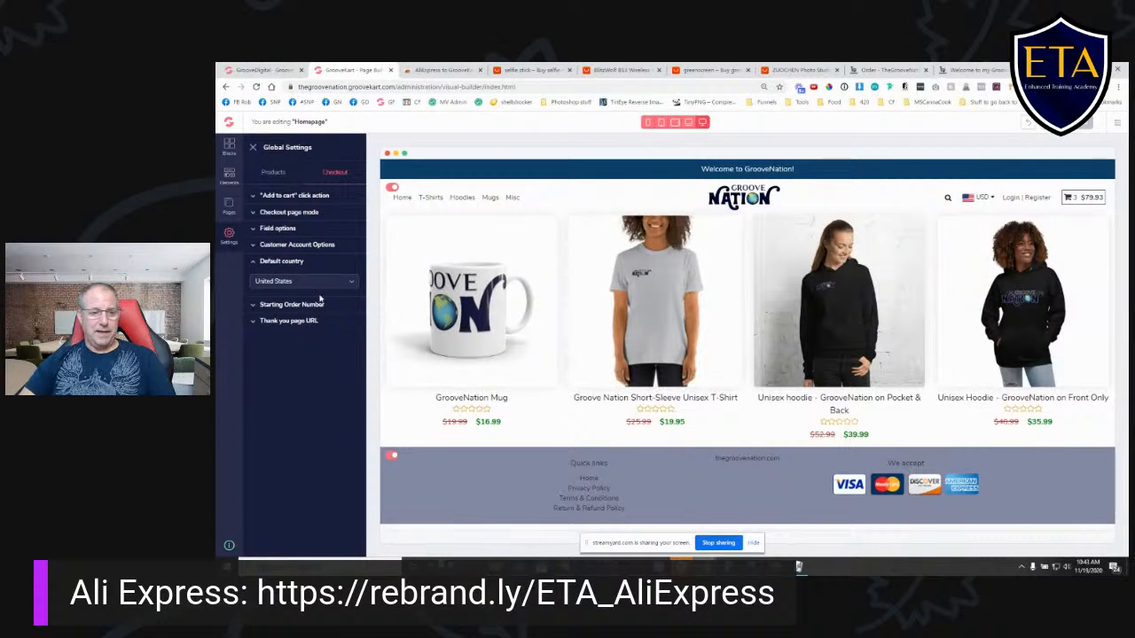
click(284, 283)
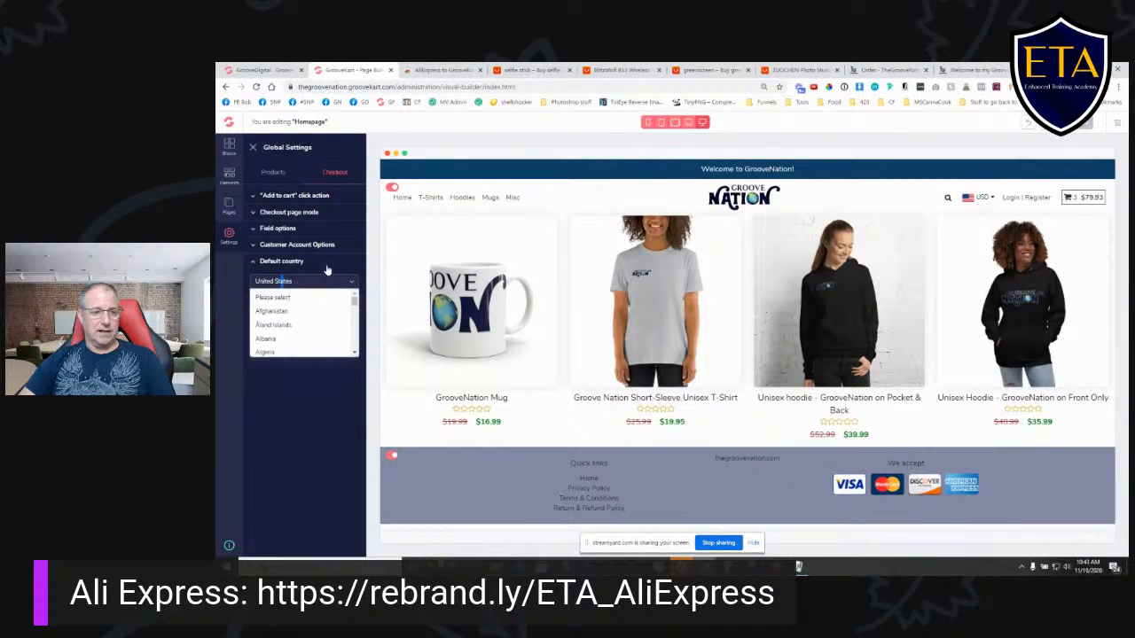
click(327, 269)
click(332, 277)
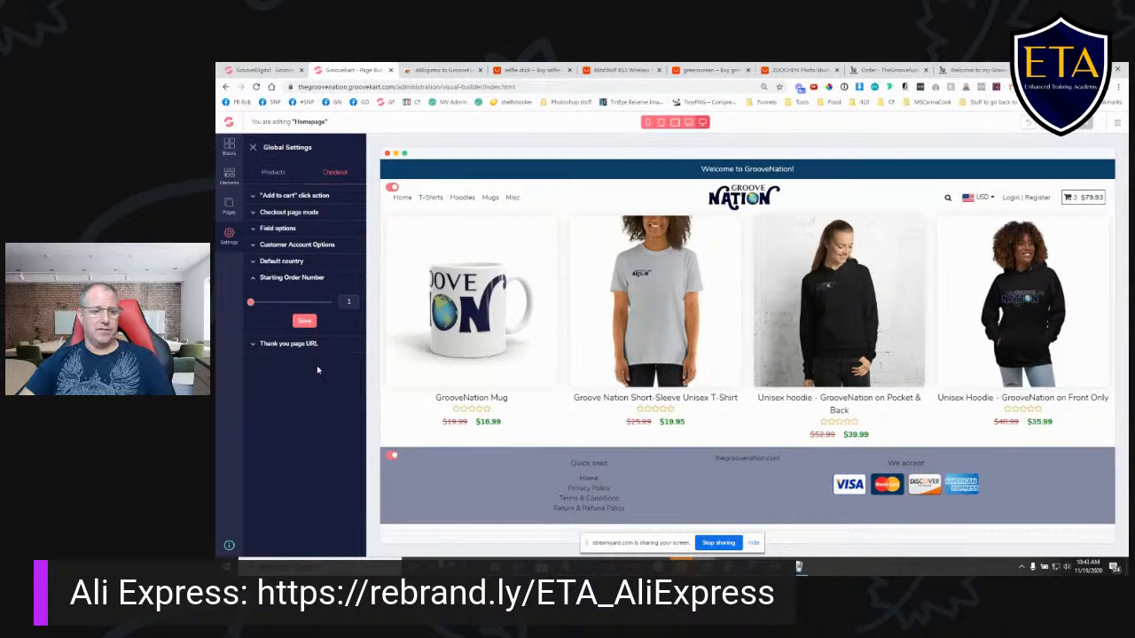
click(332, 280)
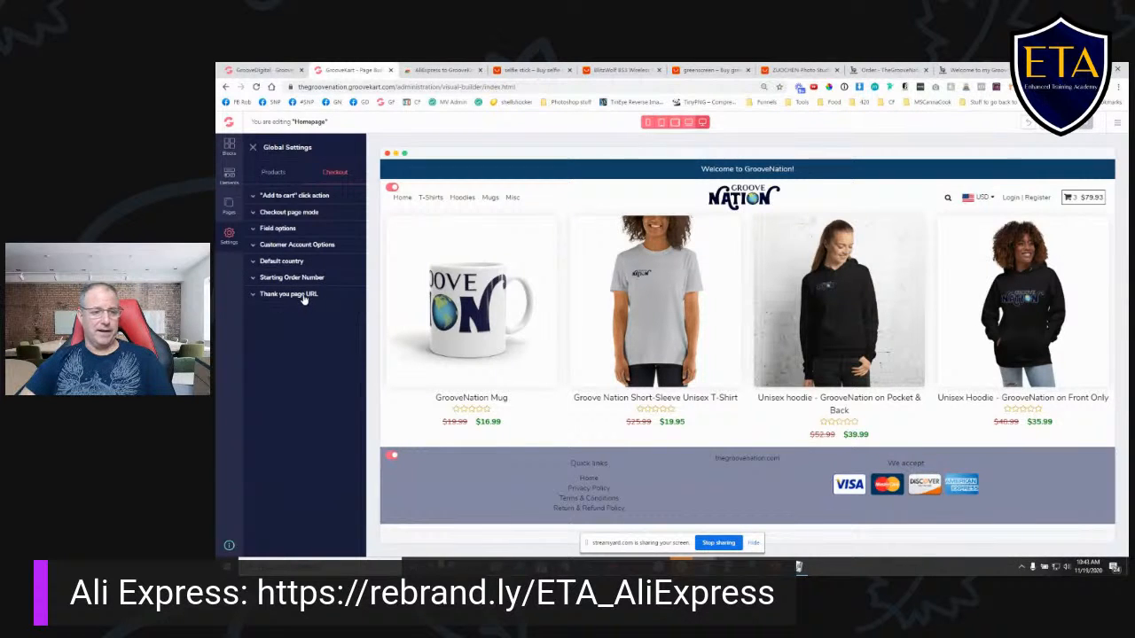
- Review the Thank you page URL option in the checkout settings
click(302, 296)
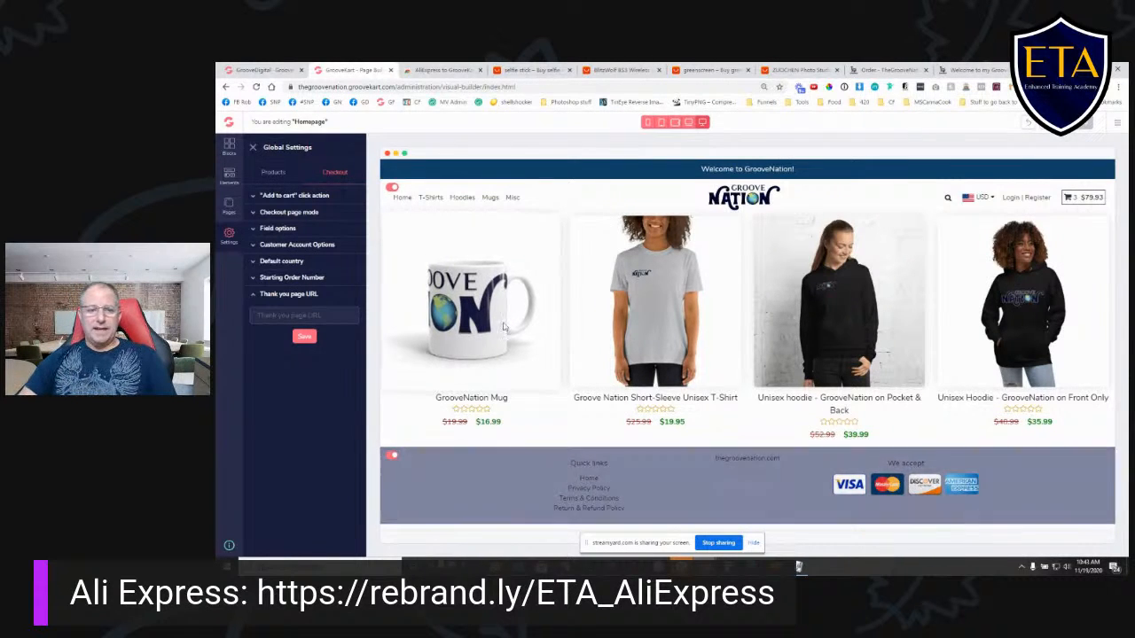
- Delete the Misc entry from the store navigation and add a new menu element
click(229, 206)
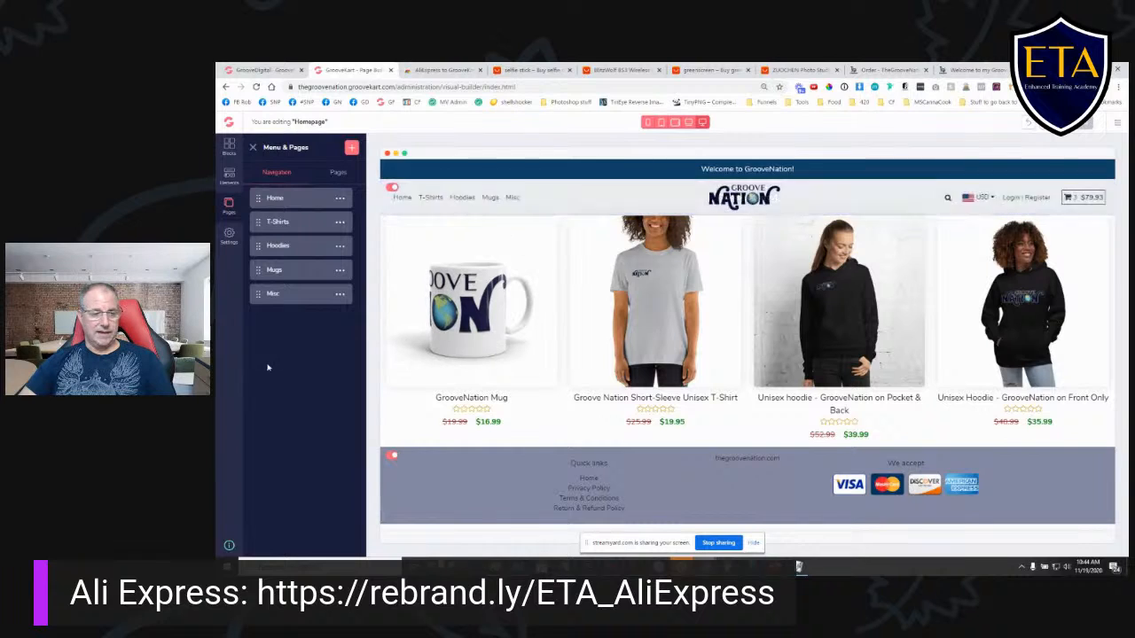
click(342, 297)
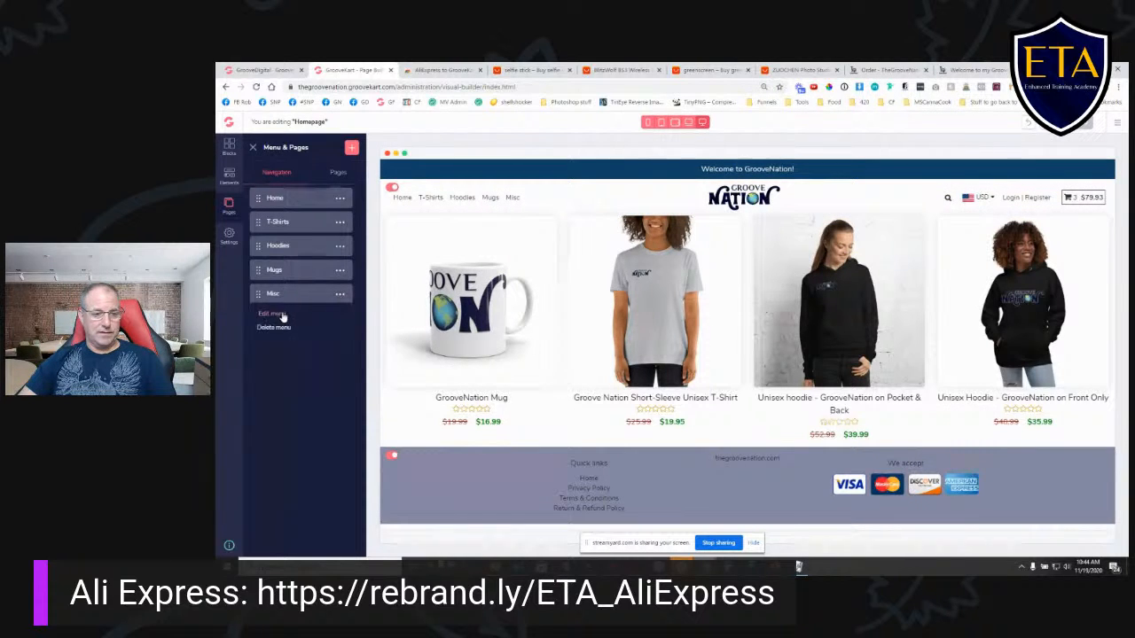
click(283, 328)
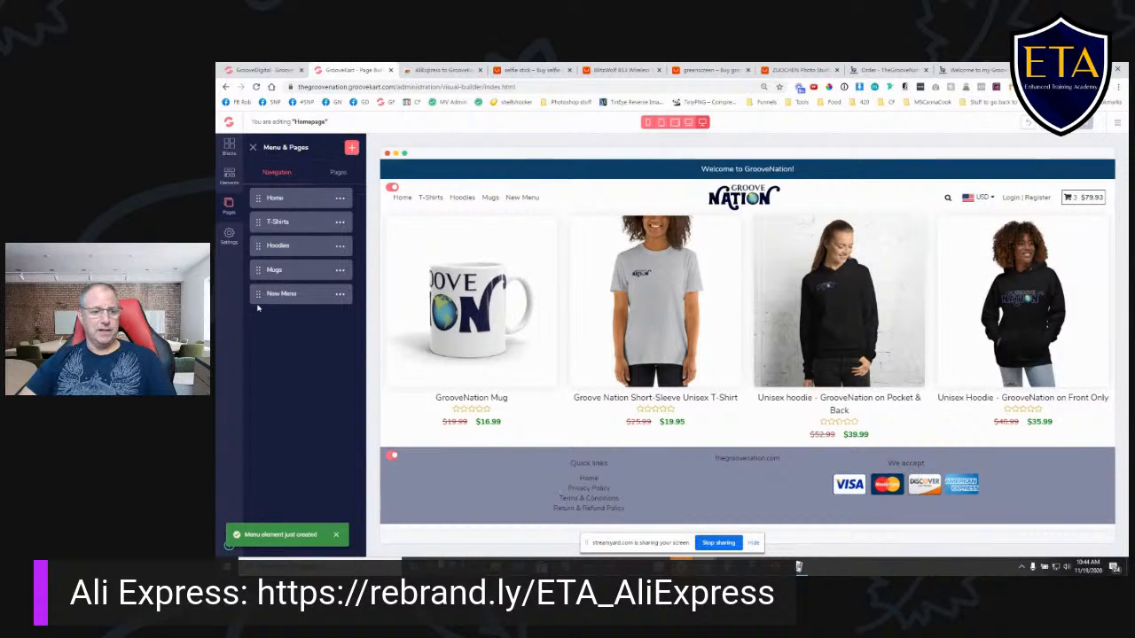
- Label the new menu element Video Accessories, link it to the Video Accessories category under Home, and save it
click(340, 296)
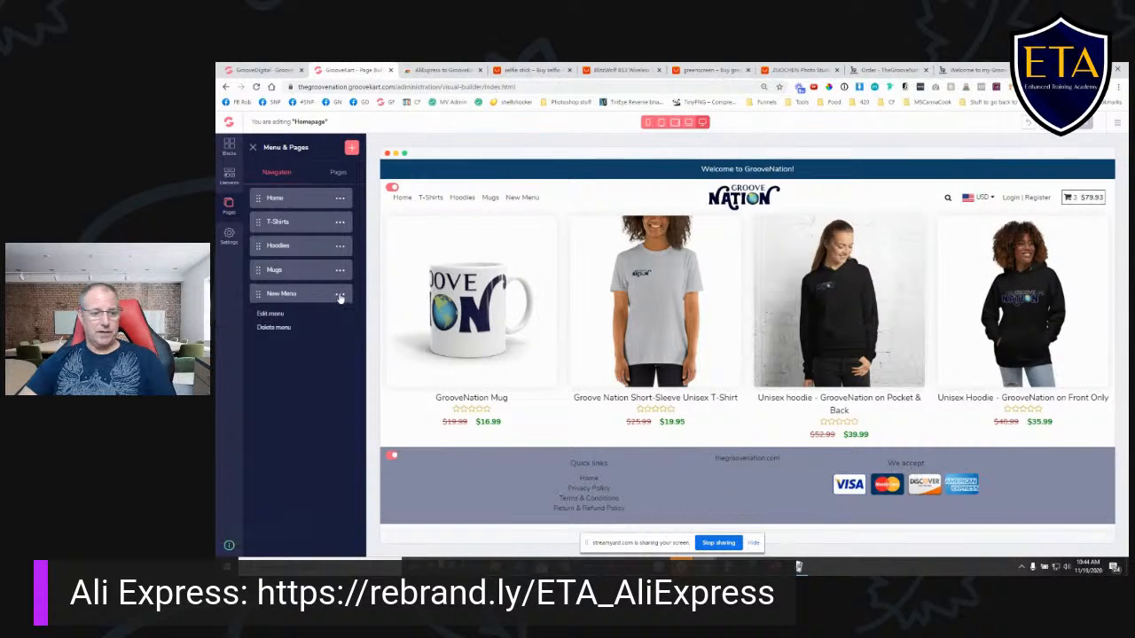
click(275, 315)
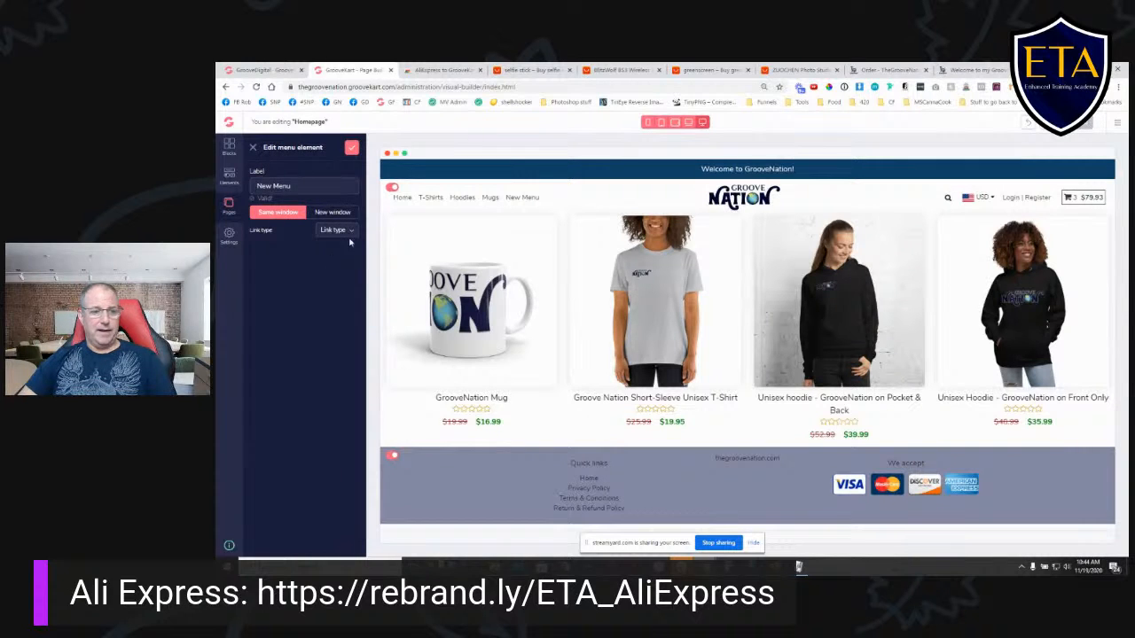
triple_click(298, 186)
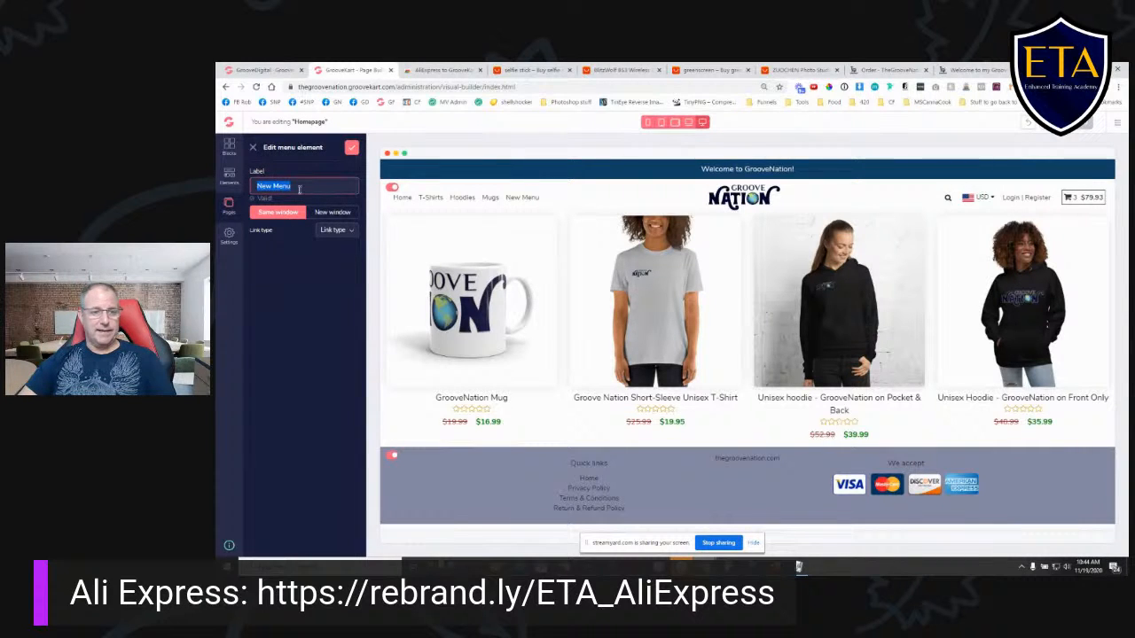
text(Video Accessories)
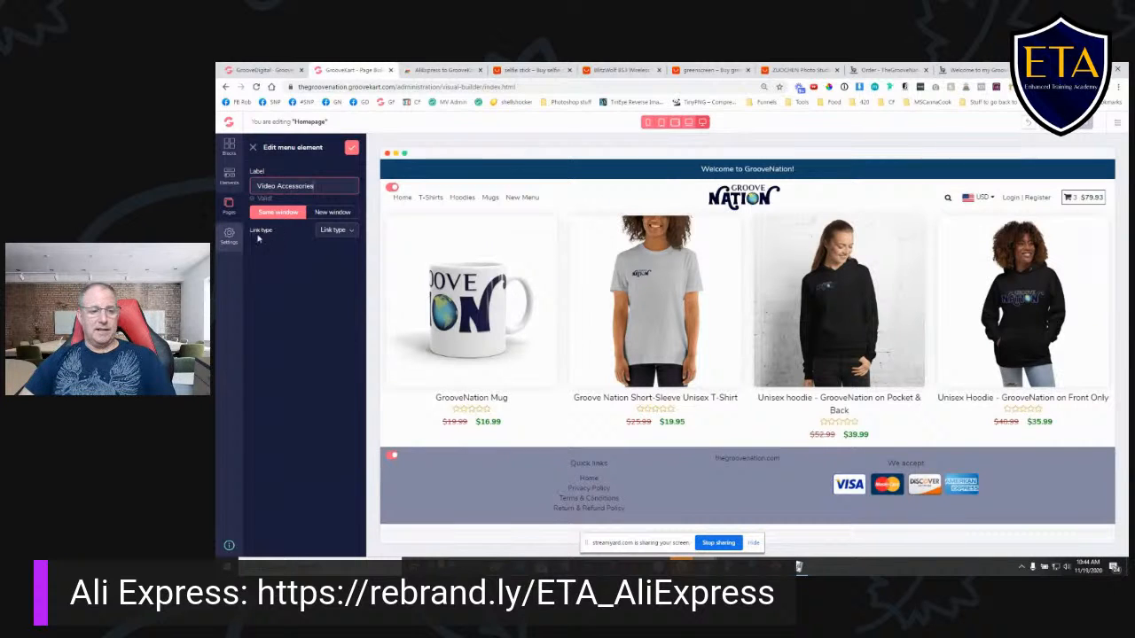
click(352, 231)
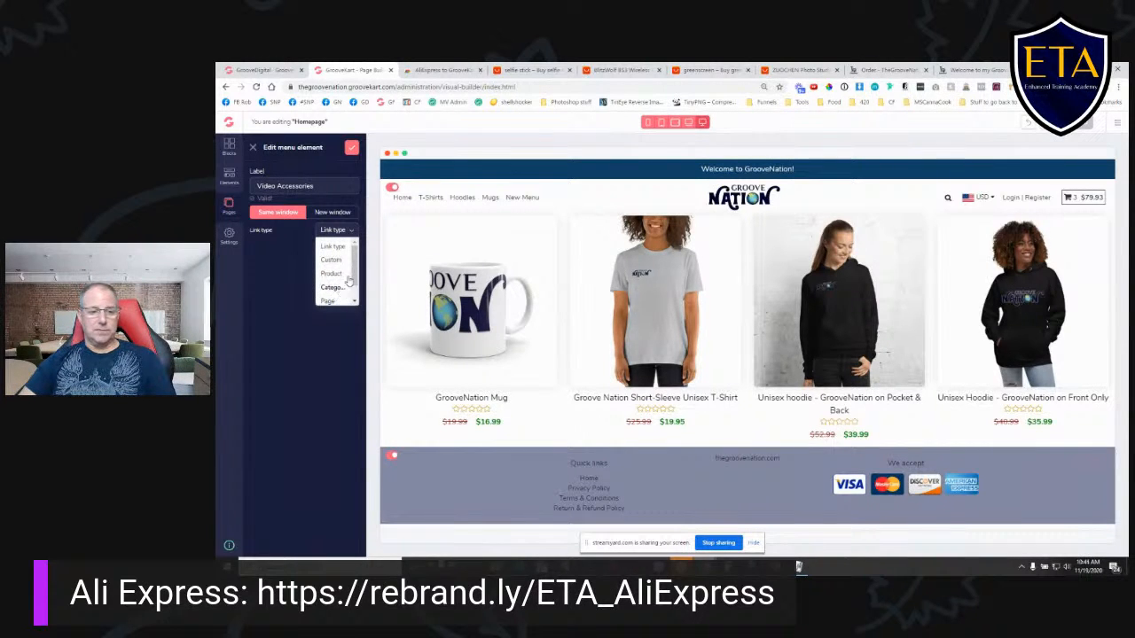
scroll(356, 286, down, 1)
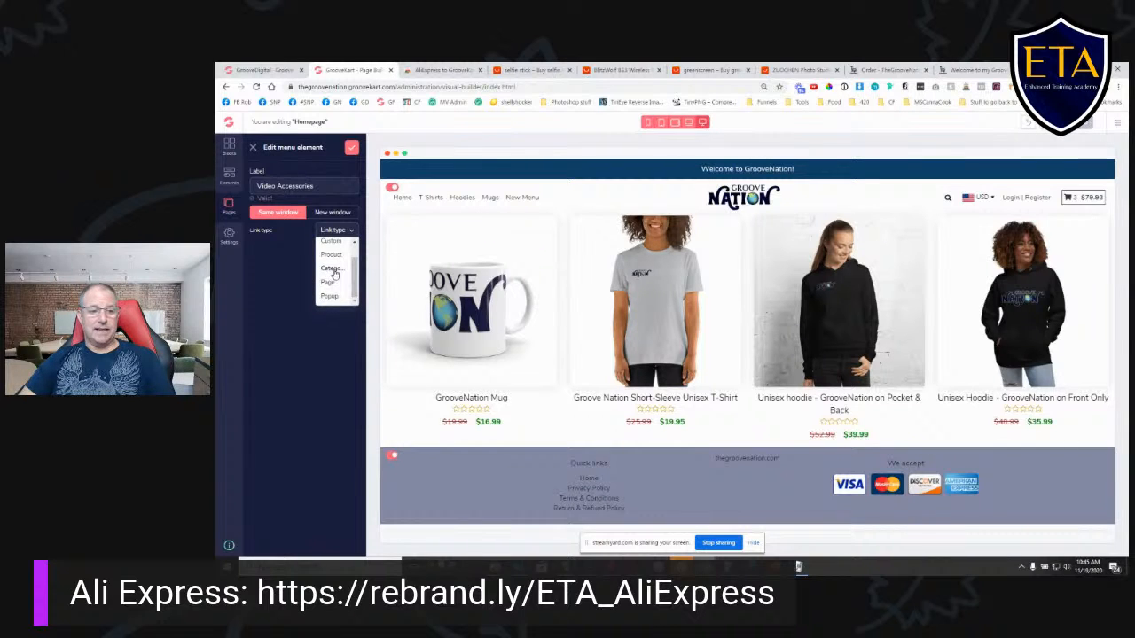
click(331, 269)
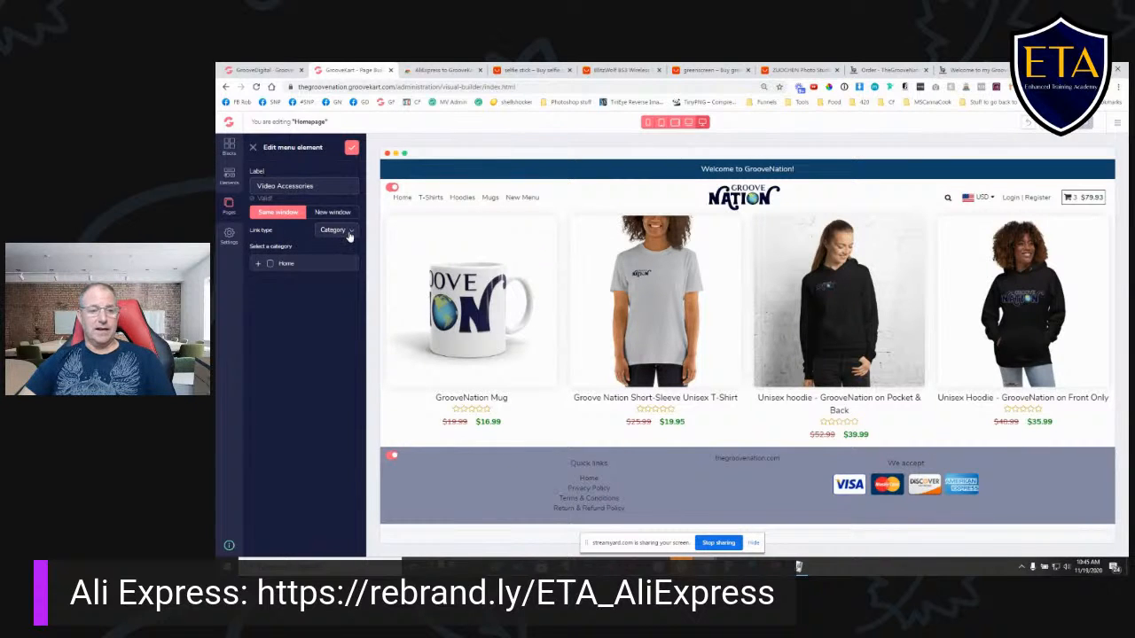
click(257, 265)
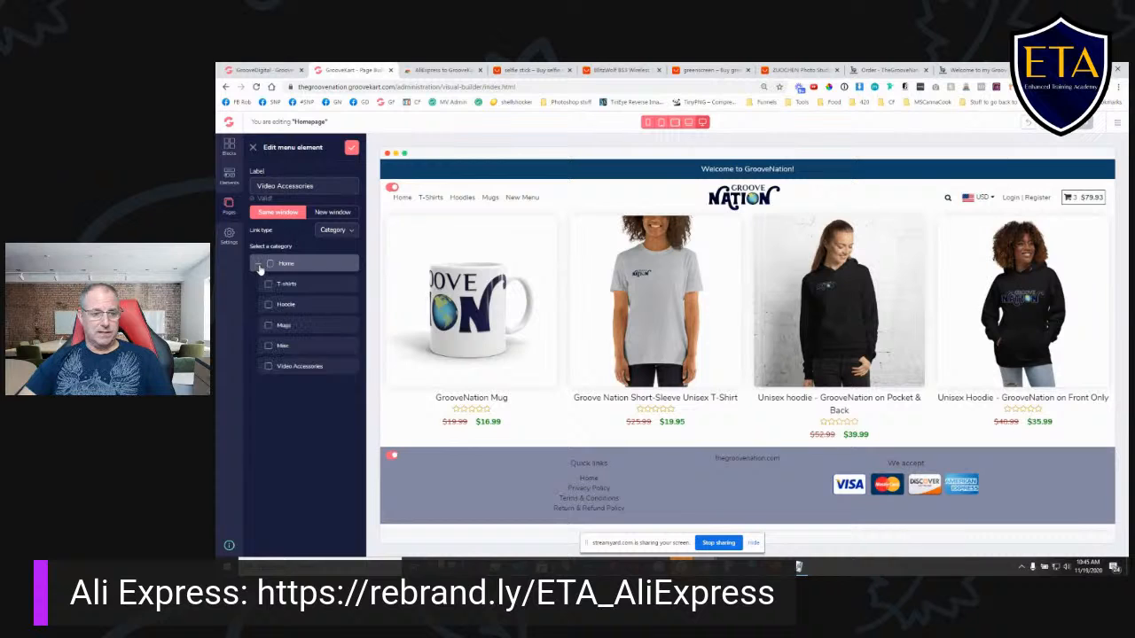
click(270, 367)
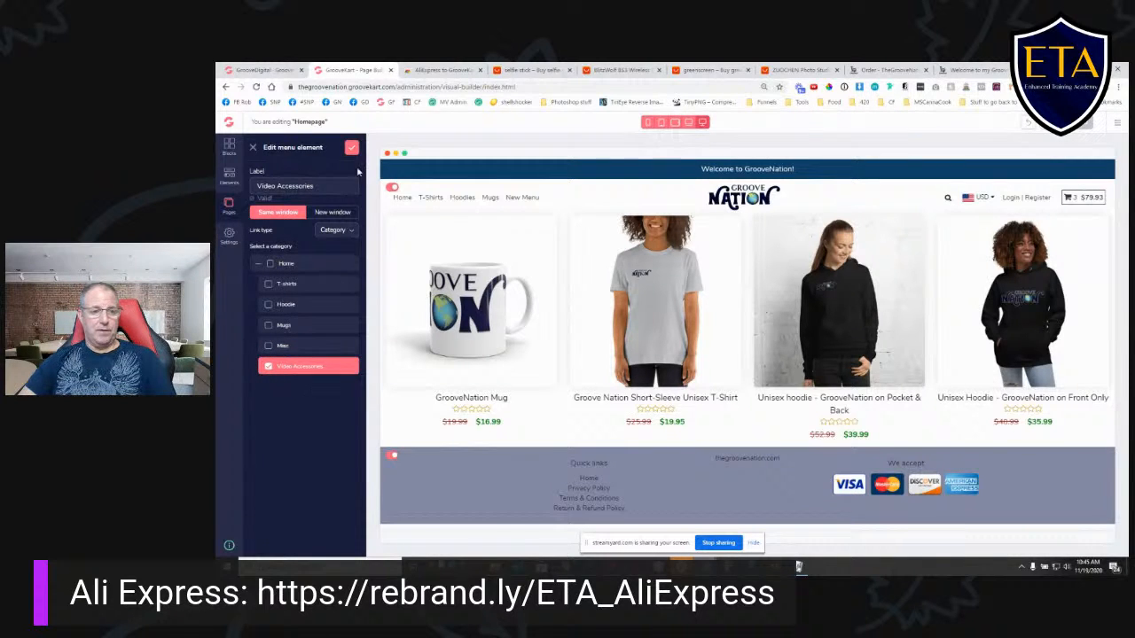
click(352, 149)
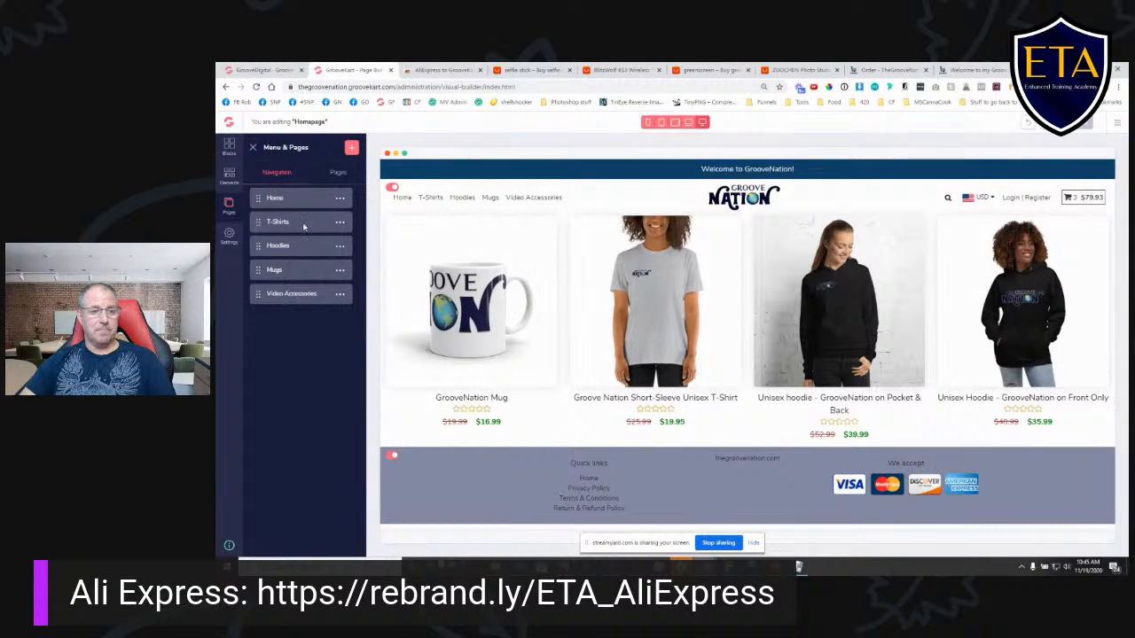
- Review the store's page list, the category page design and the available product page layouts
click(336, 173)
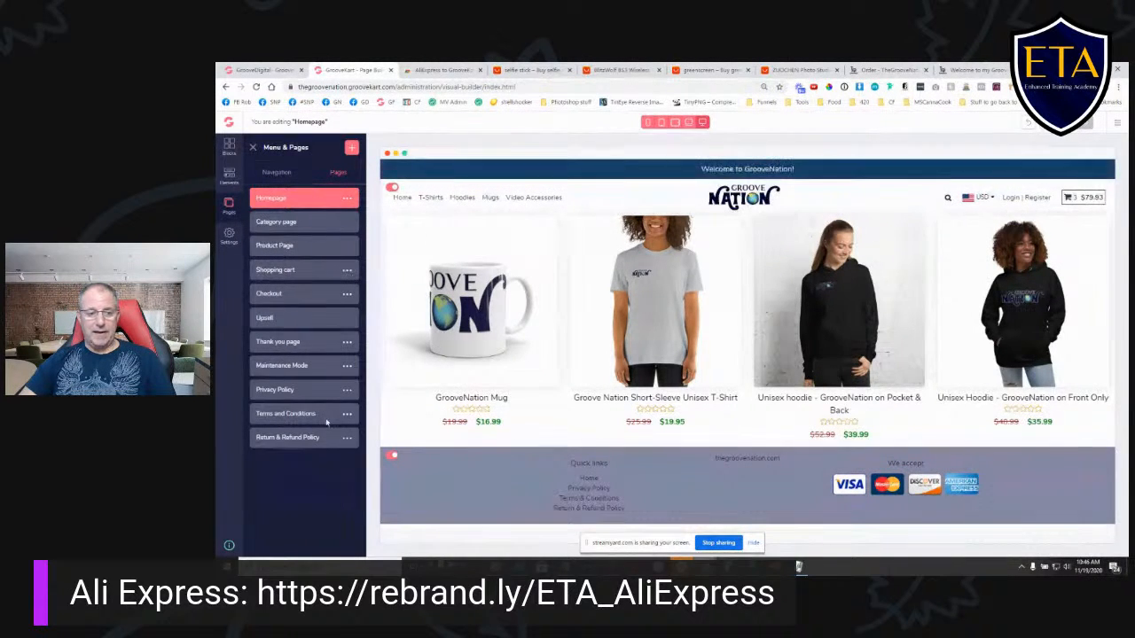
click(297, 223)
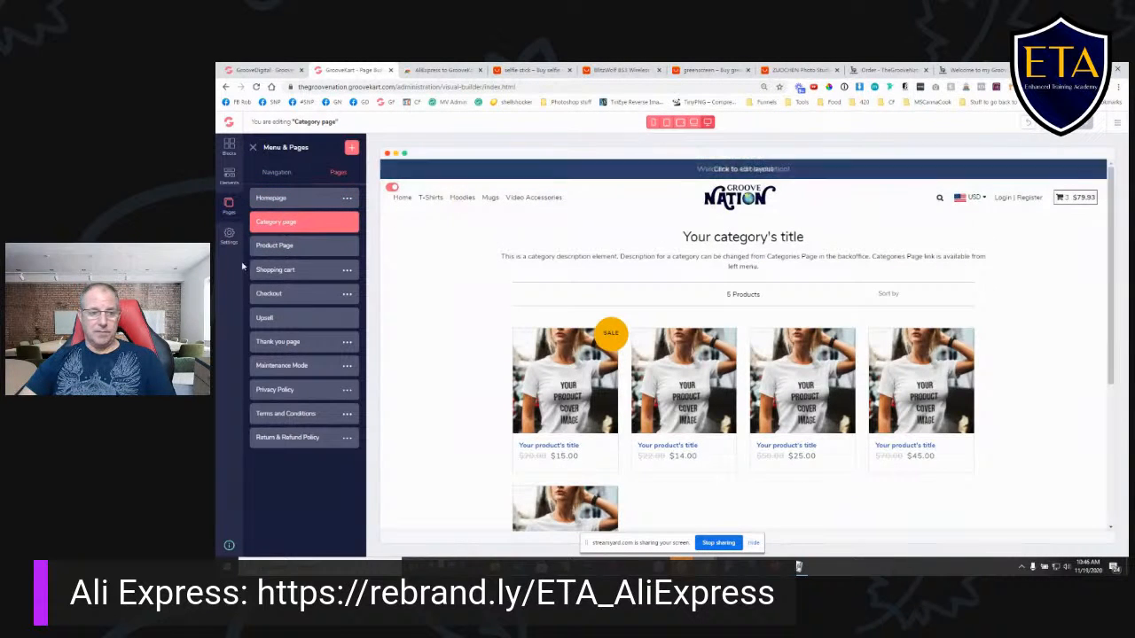
click(307, 248)
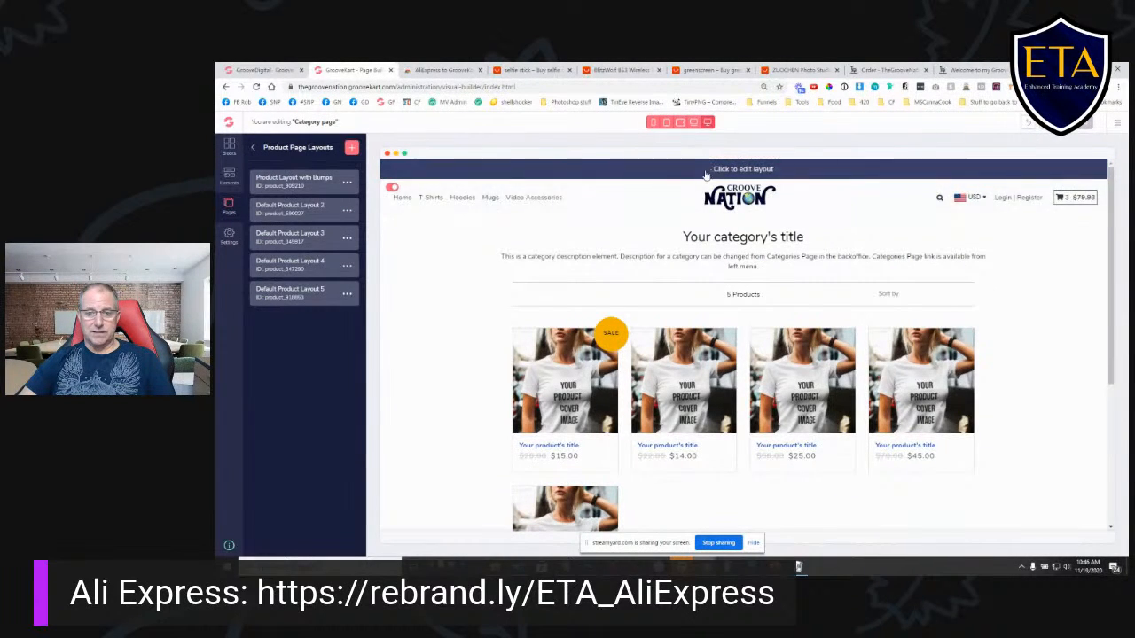
click(252, 151)
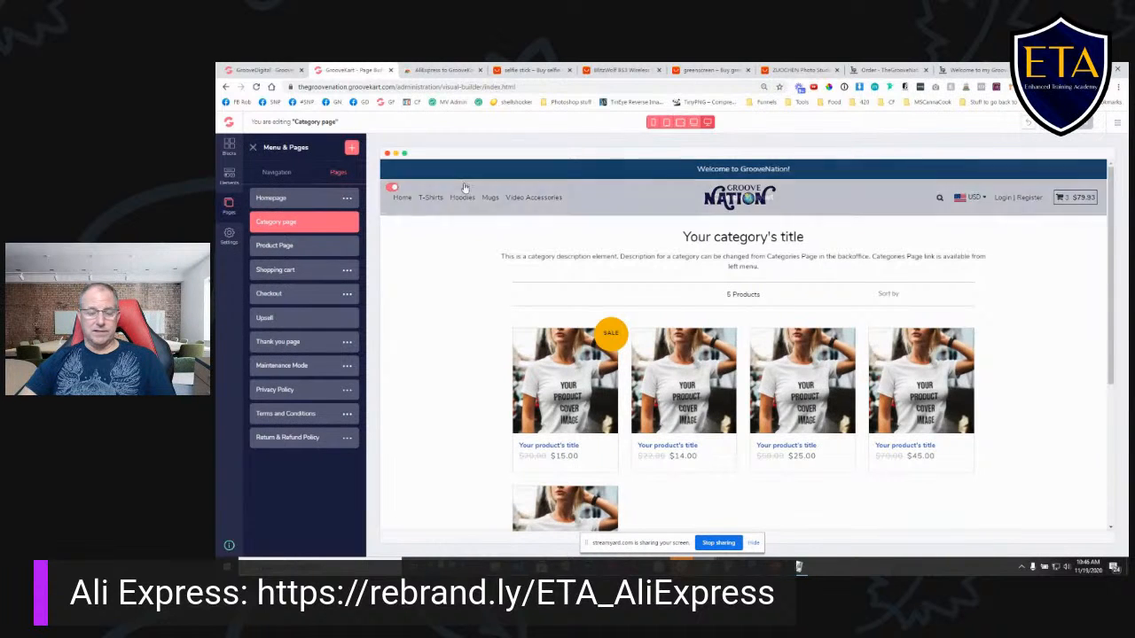
scroll(466, 388, down, 5)
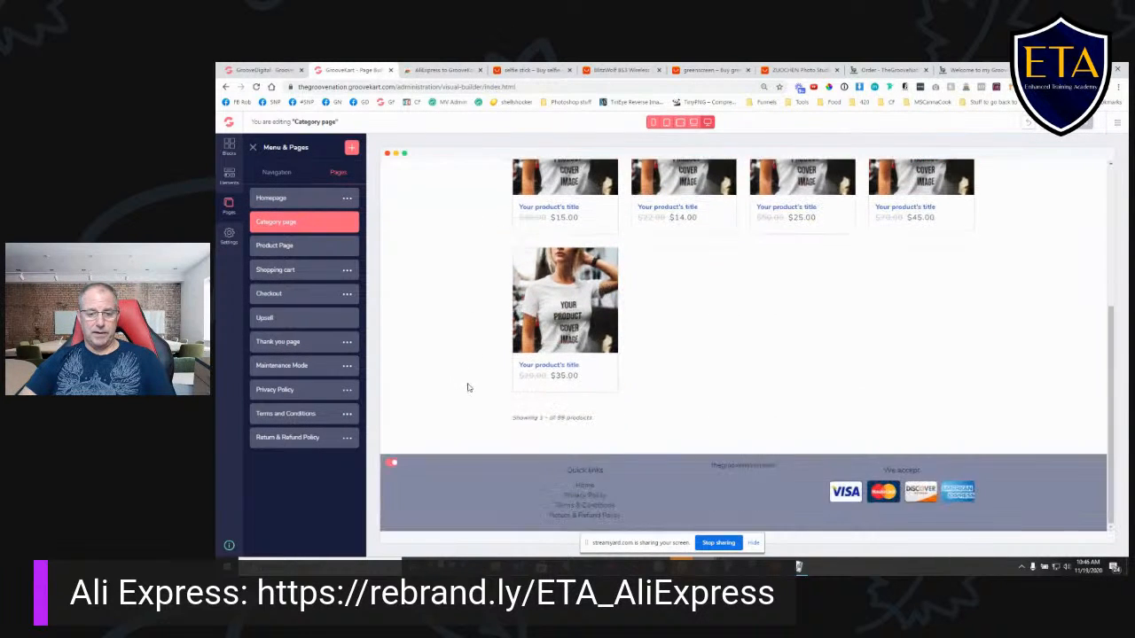
scroll(488, 372, up, 5)
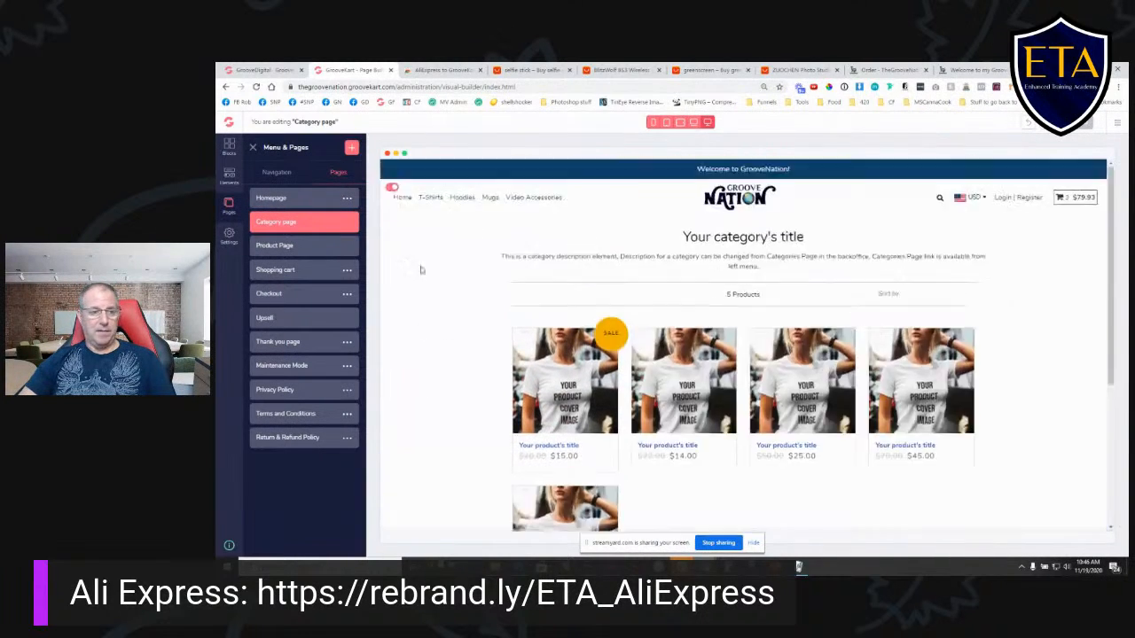
- Open the Top Bar layout from the homepage, select its welcome heading, save the layout and return to the homepage
click(299, 203)
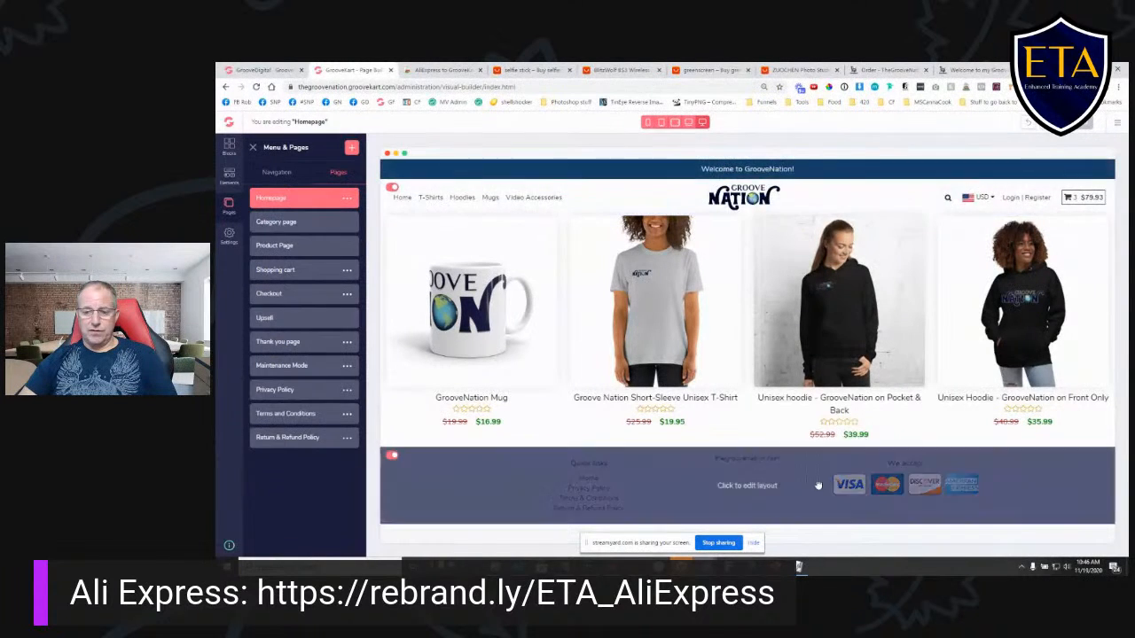
click(760, 176)
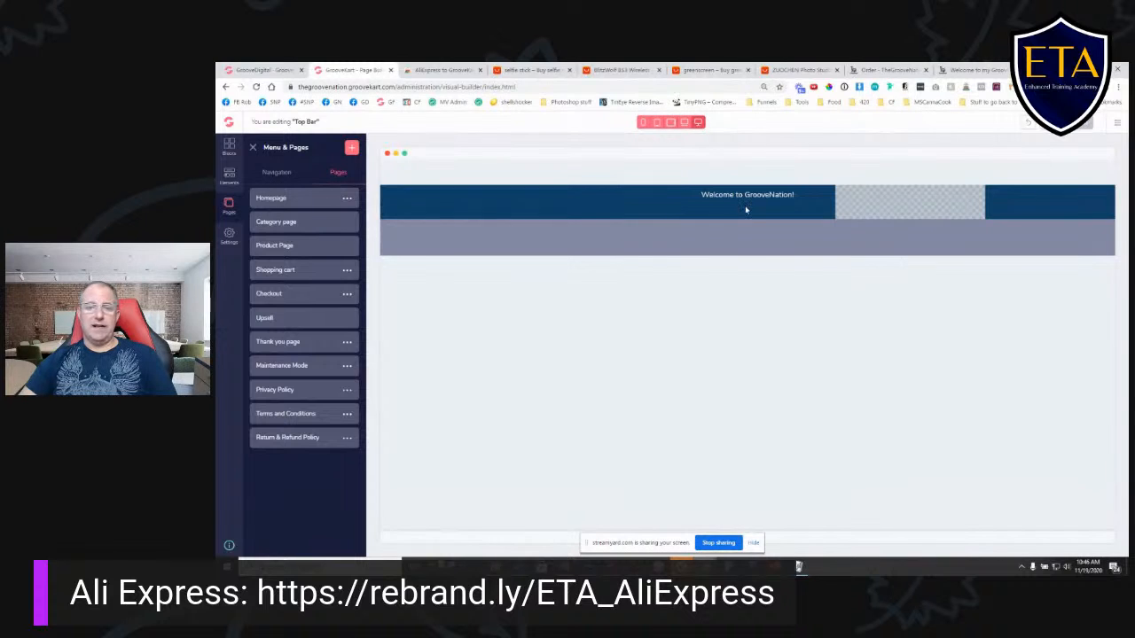
click(798, 191)
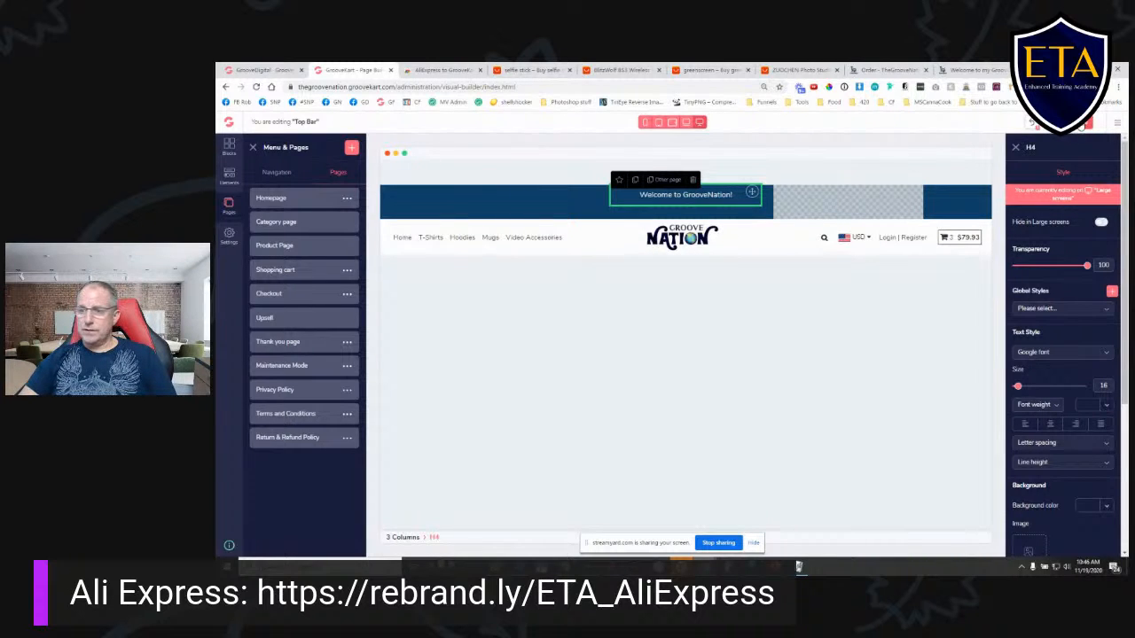
click(1085, 124)
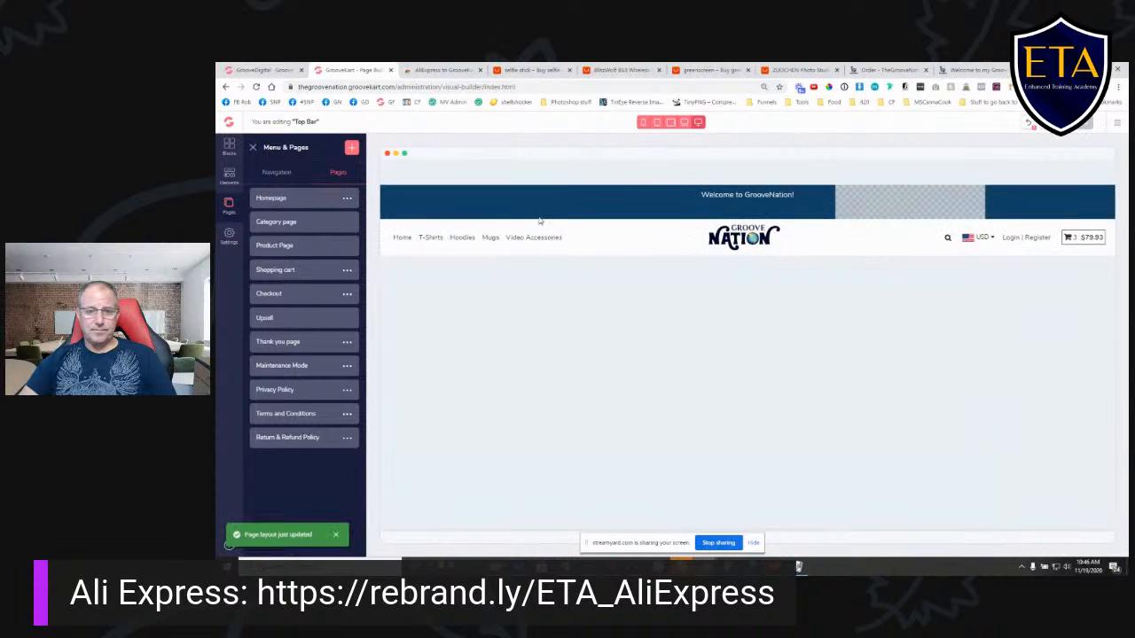
click(284, 203)
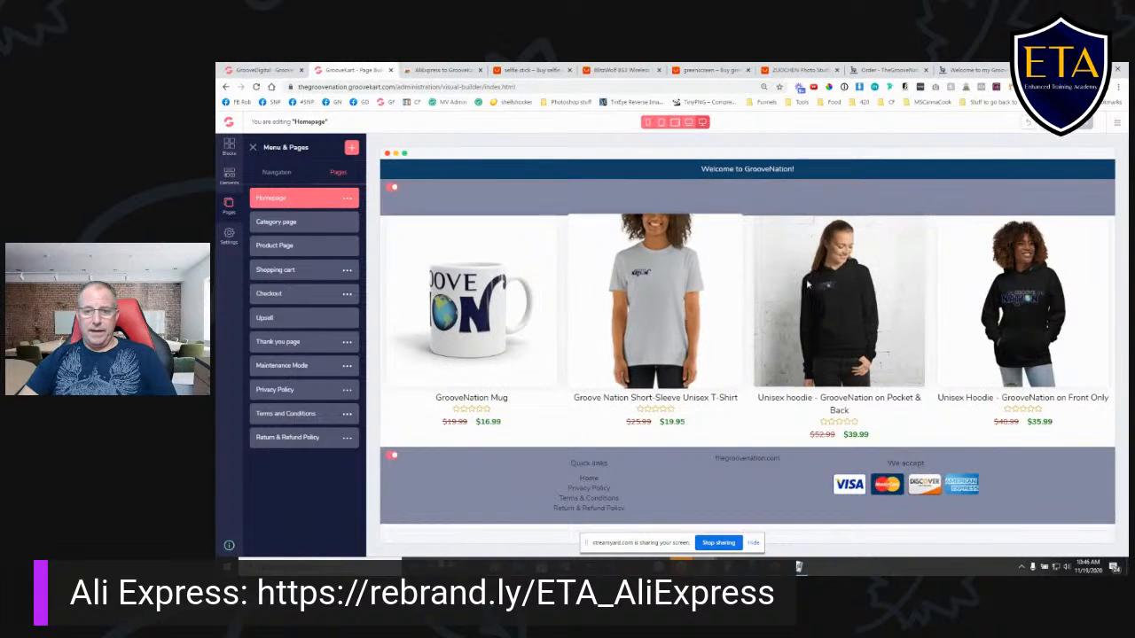
- Try the Default header design on the homepage, followed by the Groovezone design
click(762, 199)
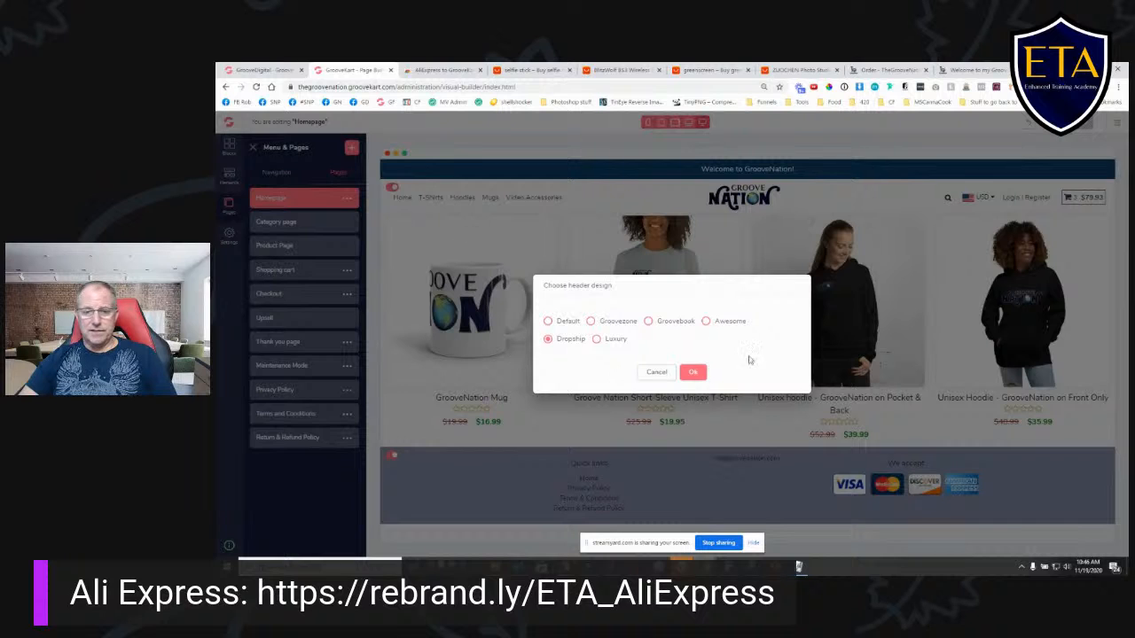
click(548, 322)
click(591, 322)
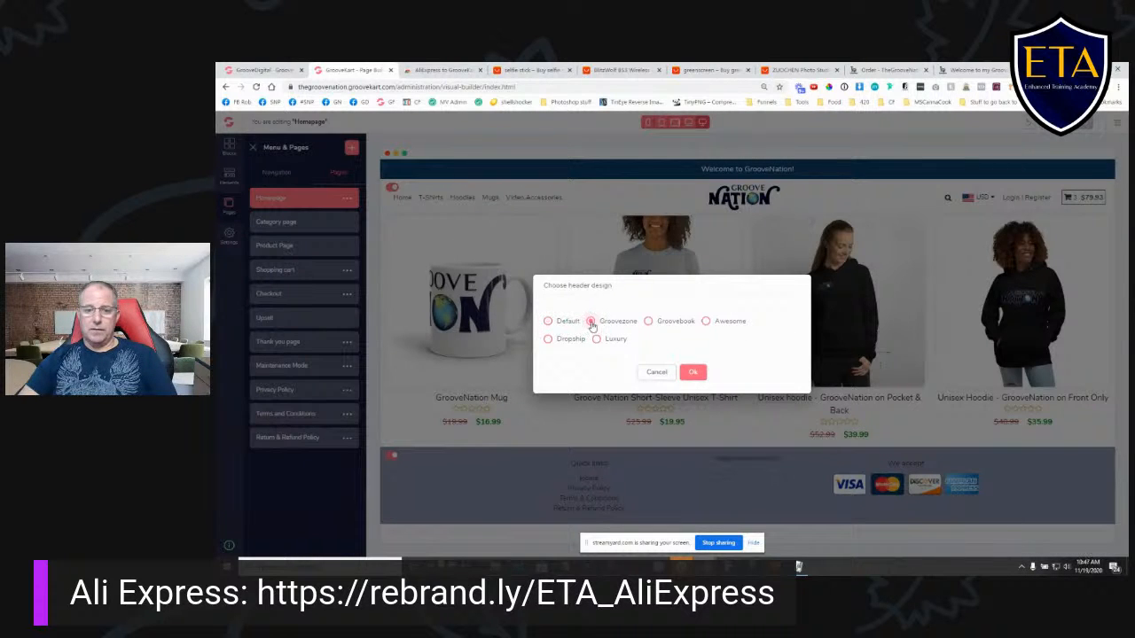
click(548, 322)
click(694, 373)
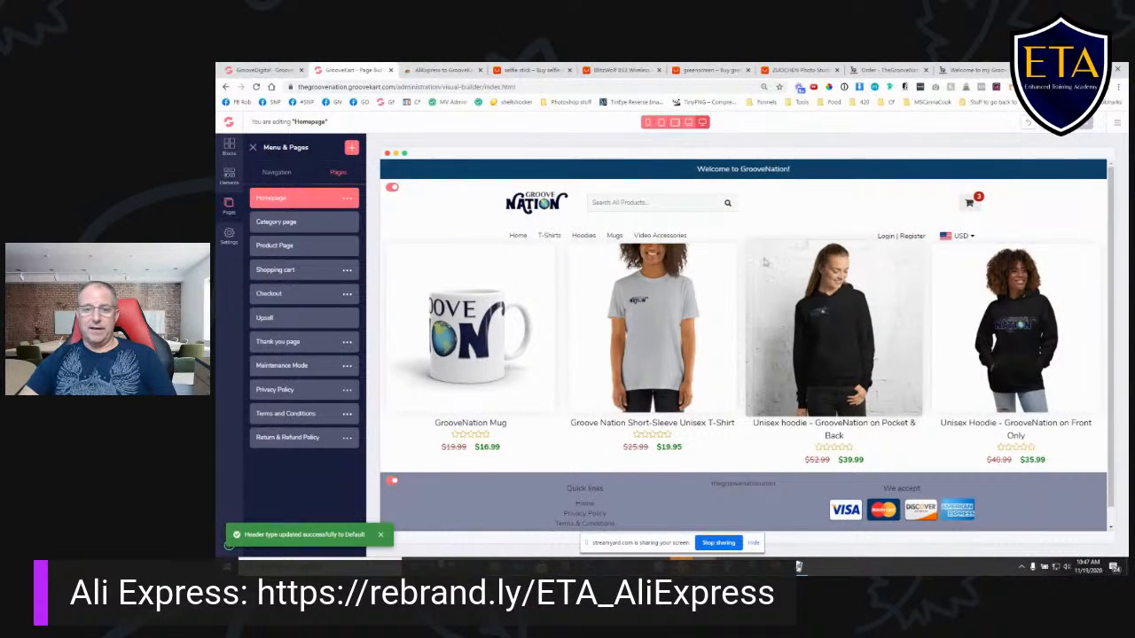
click(759, 214)
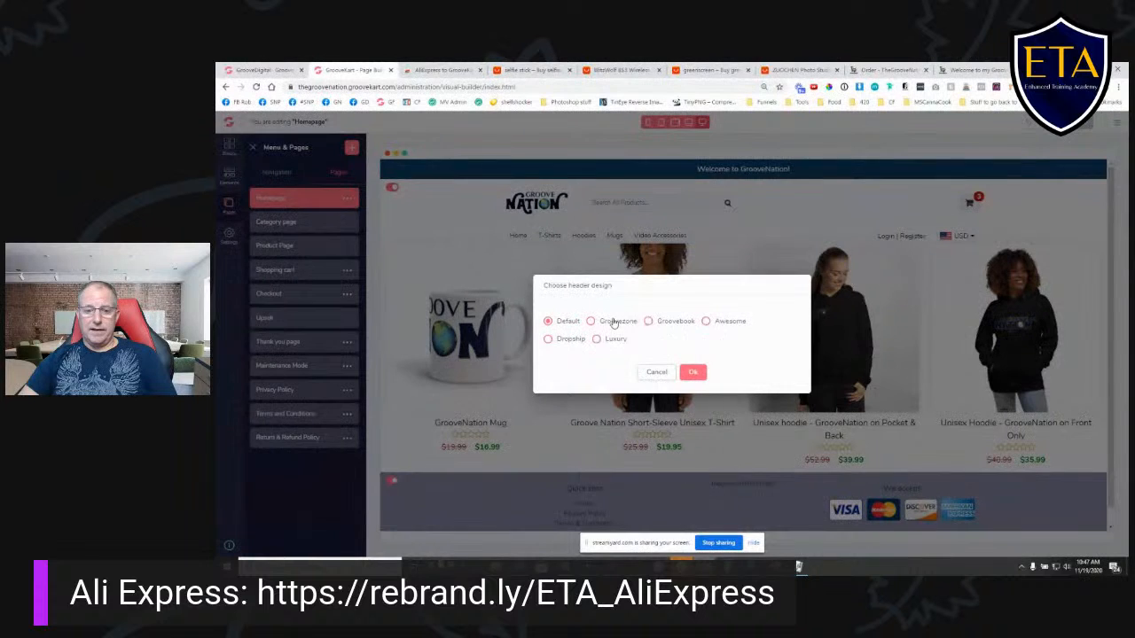
click(696, 376)
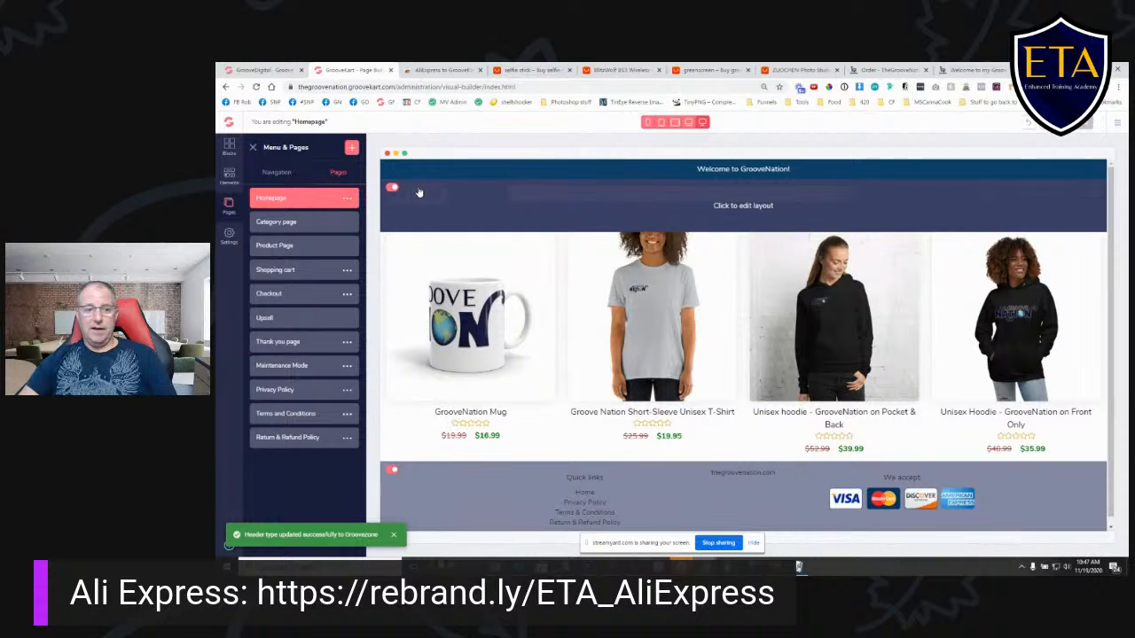
- Set the homepage header design back to Dropship
click(912, 206)
click(548, 339)
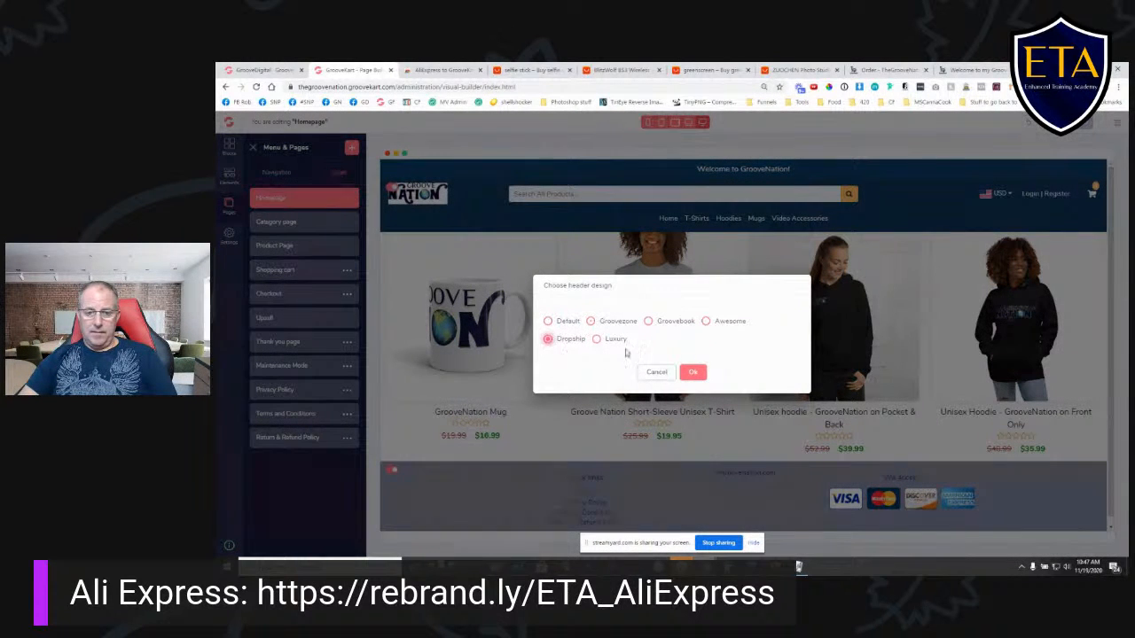
click(693, 373)
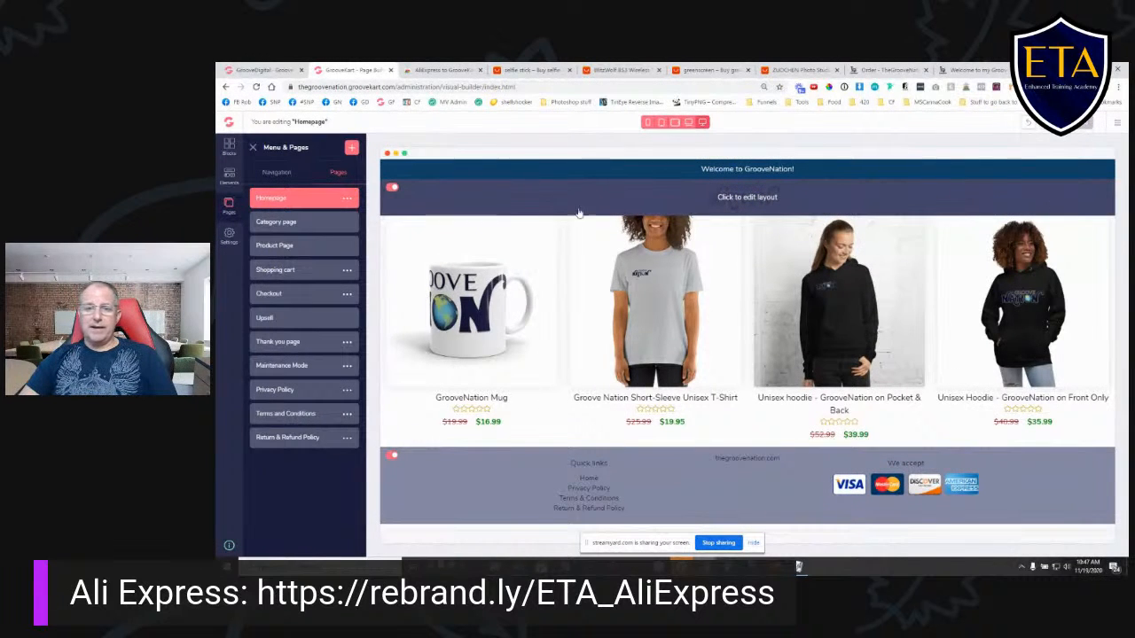
click(792, 197)
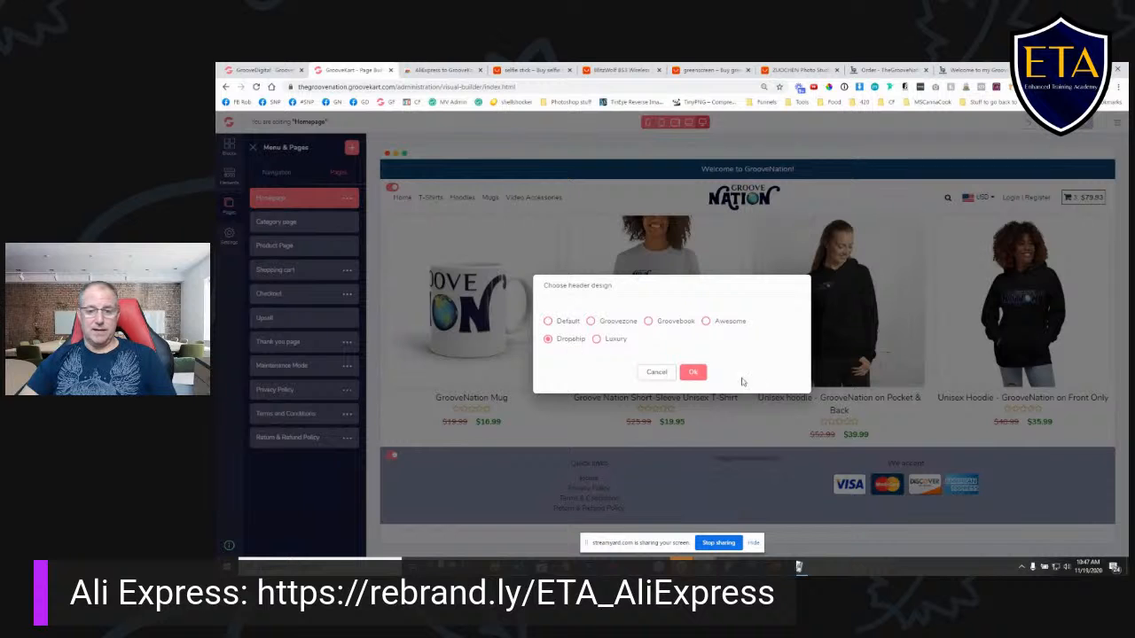
click(692, 372)
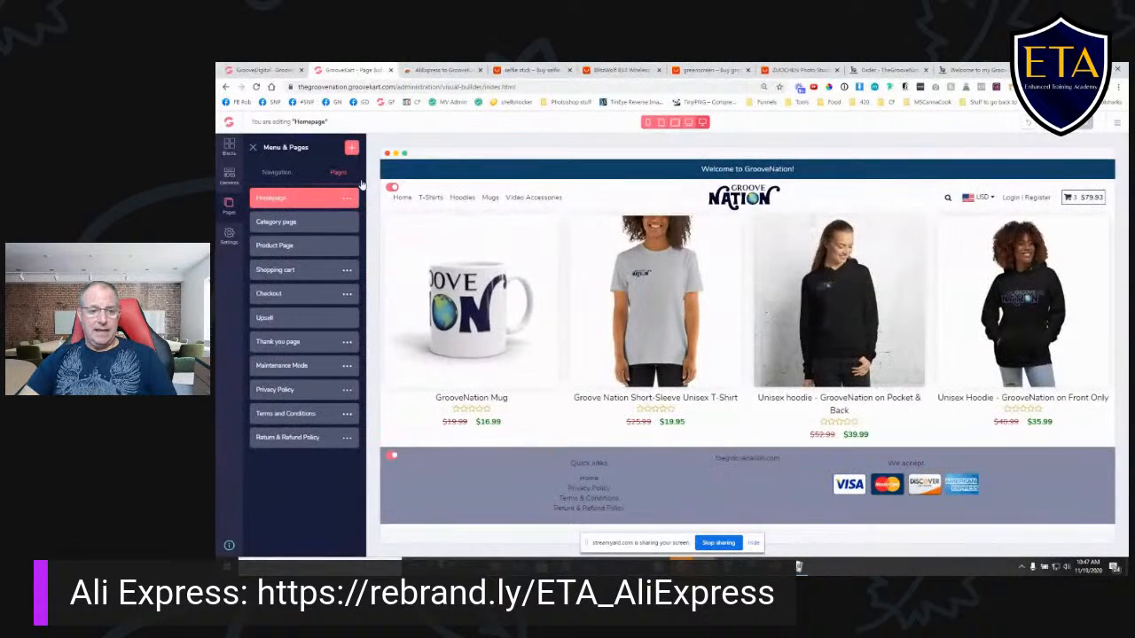
- Turn off the header on the homepage
click(391, 190)
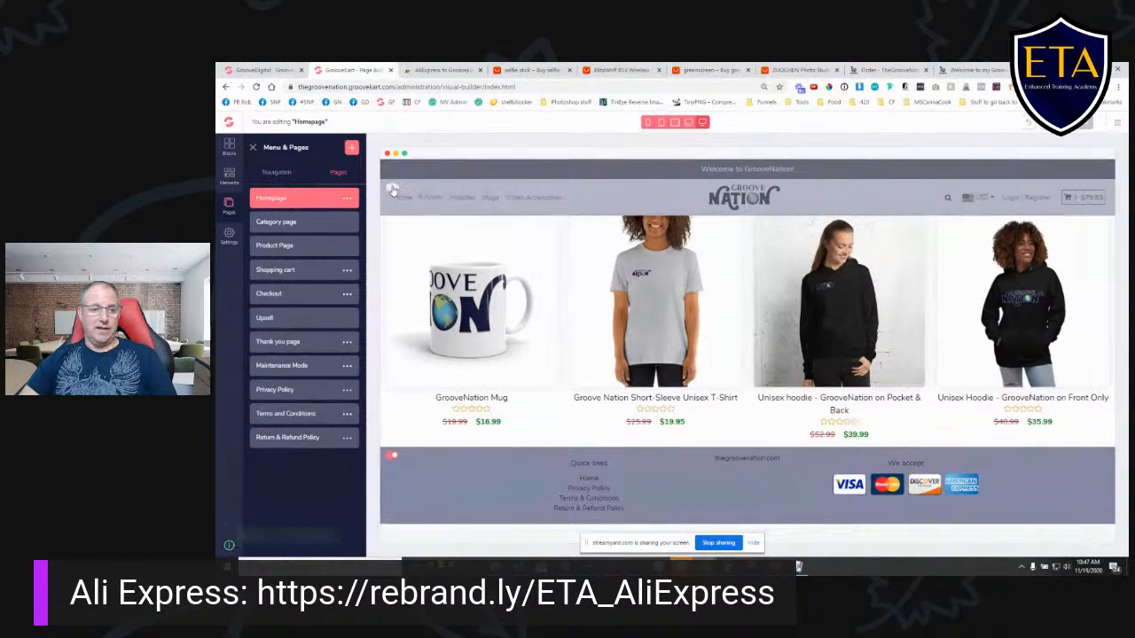
- View the category page's header, return to the homepage and turn the homepage header back on
click(310, 229)
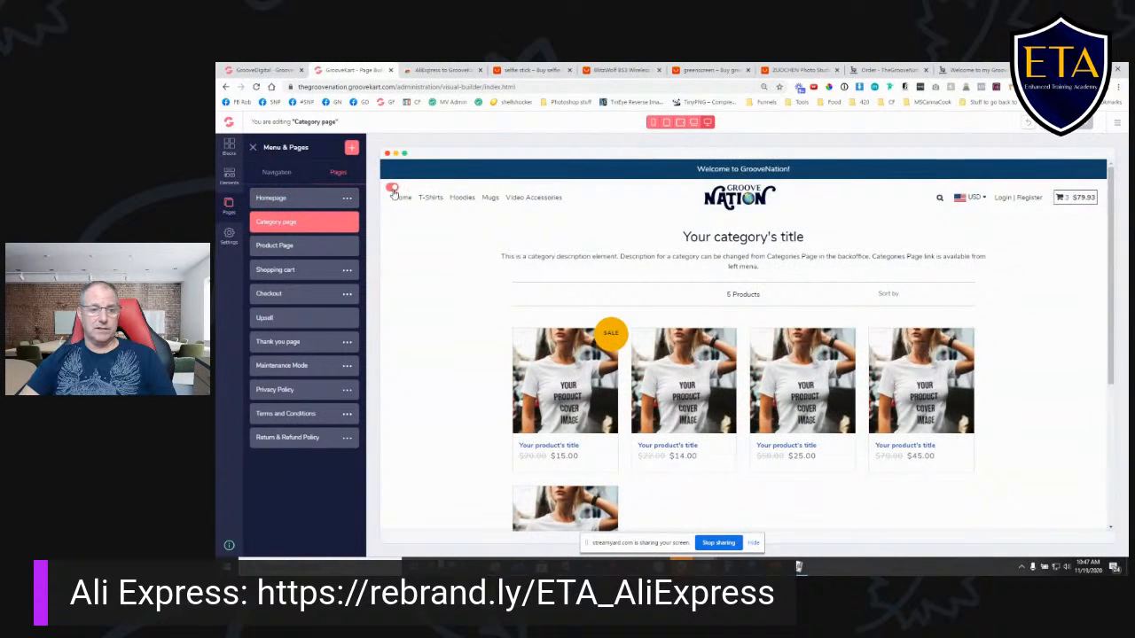
click(300, 200)
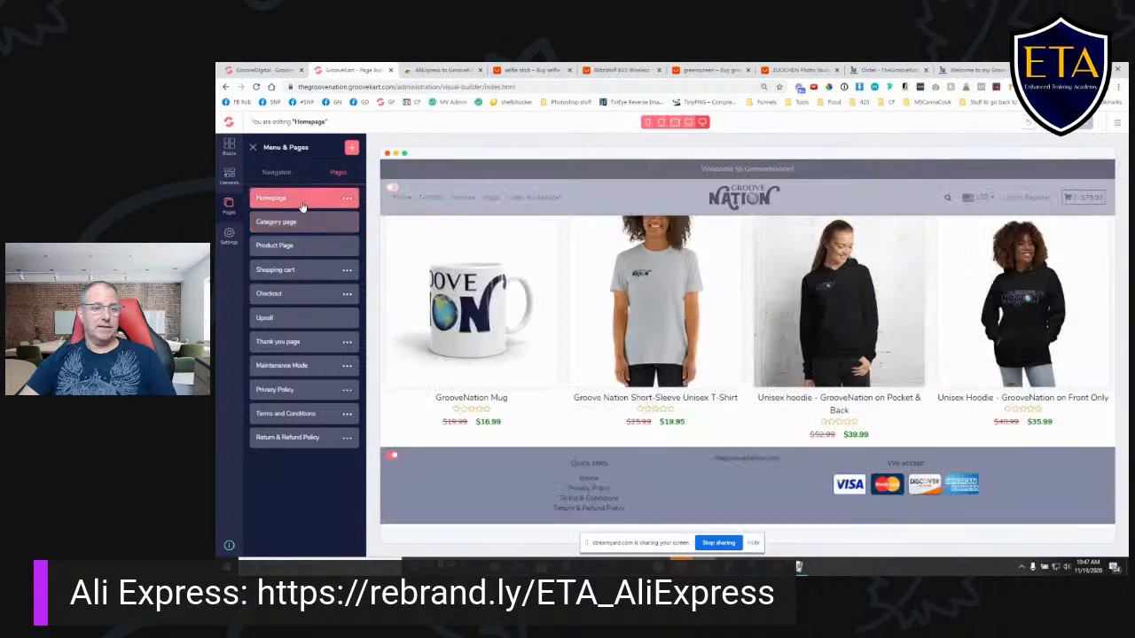
click(393, 190)
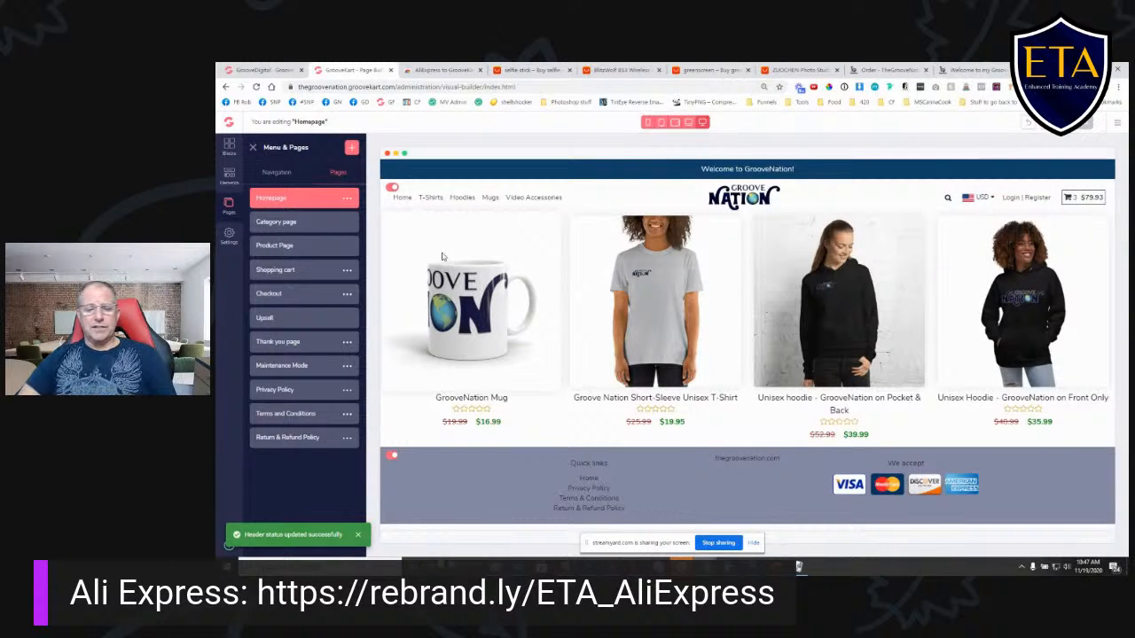
- Delete the products list from the homepage and look over the GrooveYummy demo store's front page
click(981, 225)
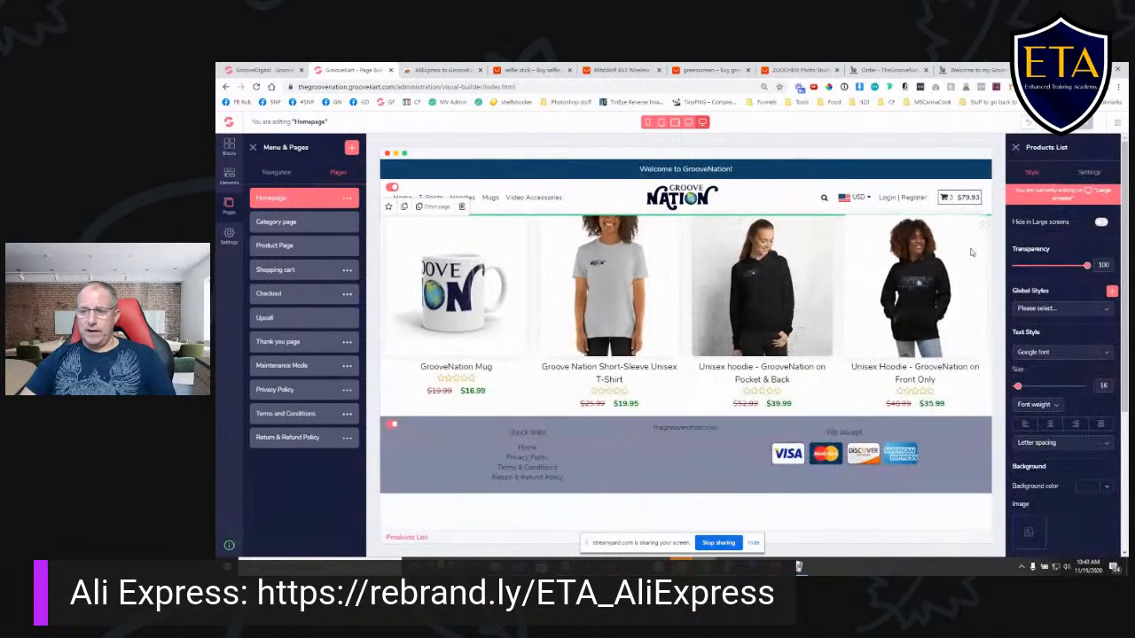
click(462, 208)
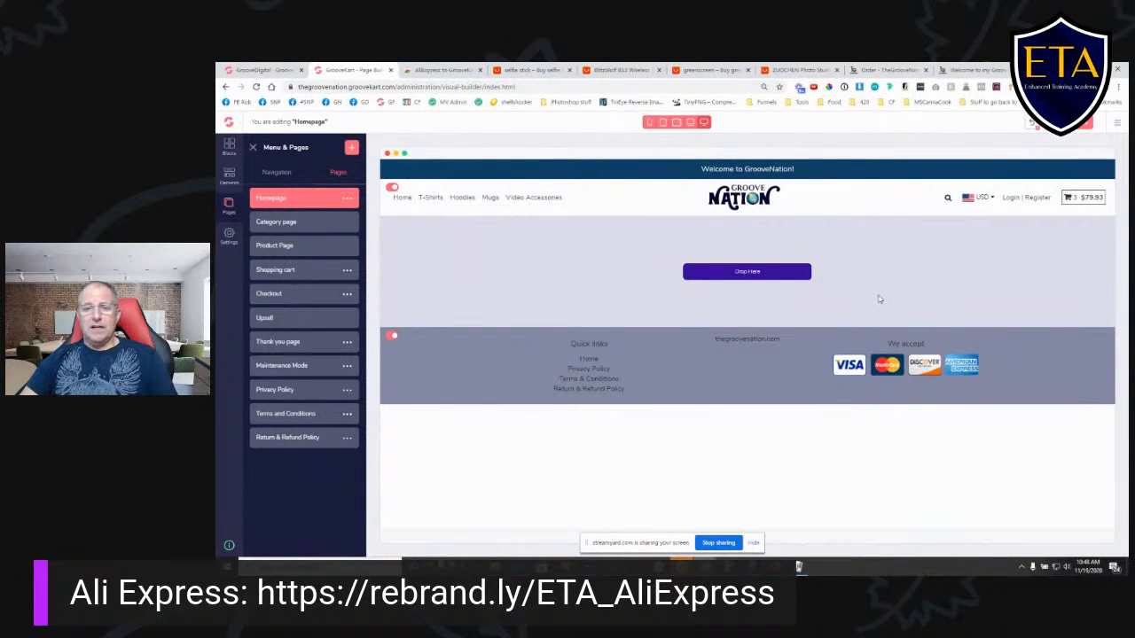
click(984, 70)
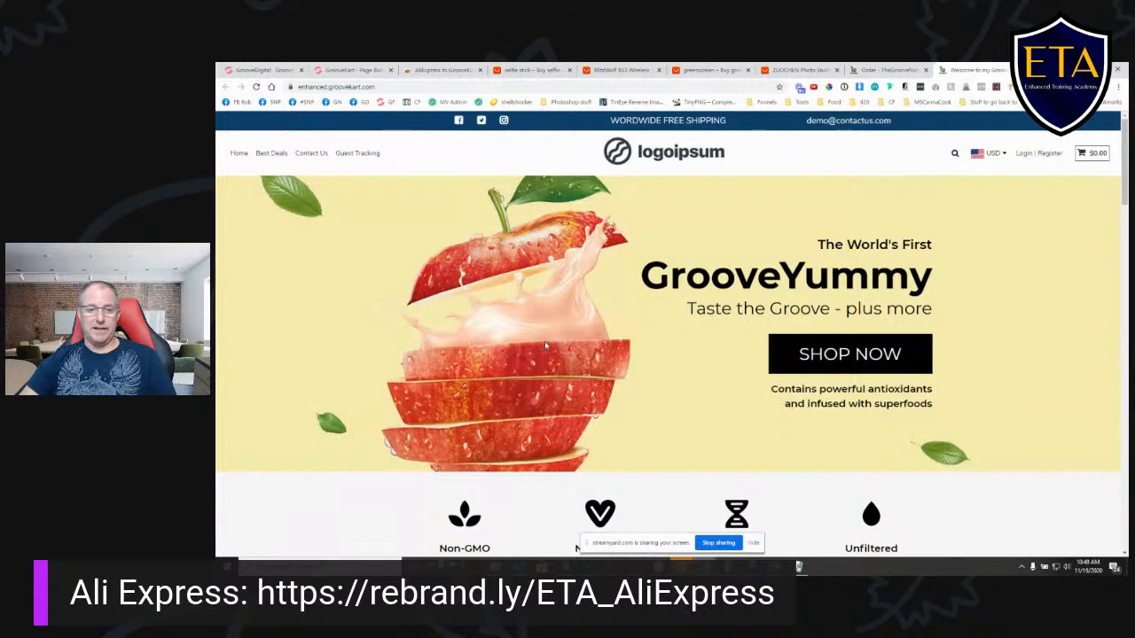
scroll(540, 344, down, 4)
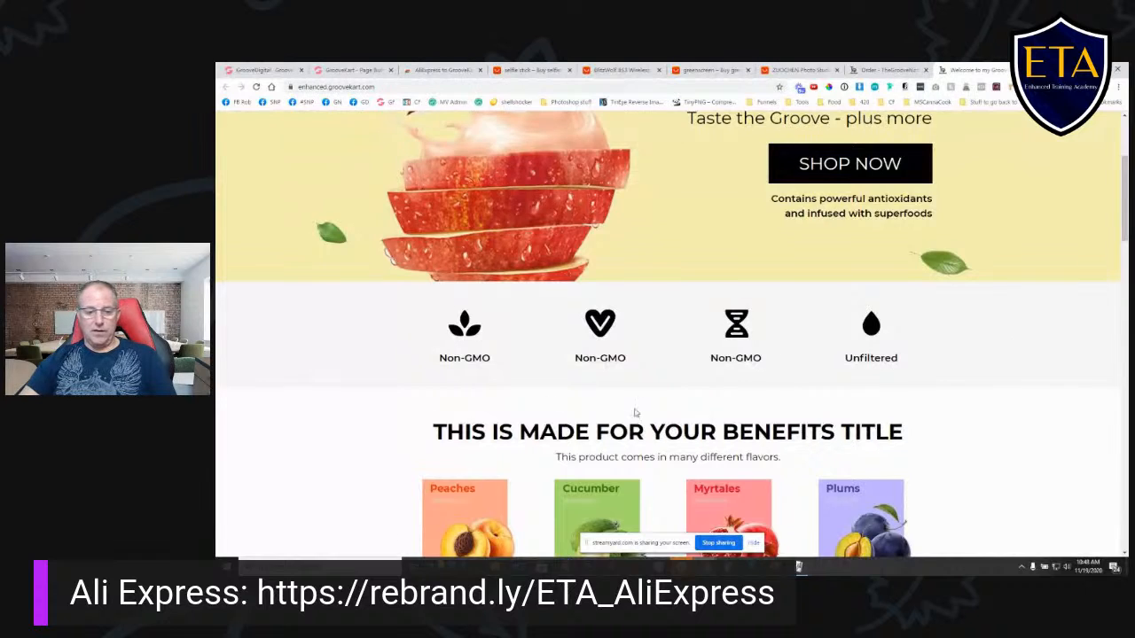
scroll(621, 372, up, 4)
- Open the Footer layout and go back to the homepage, discarding the unsaved homepage changes
click(349, 71)
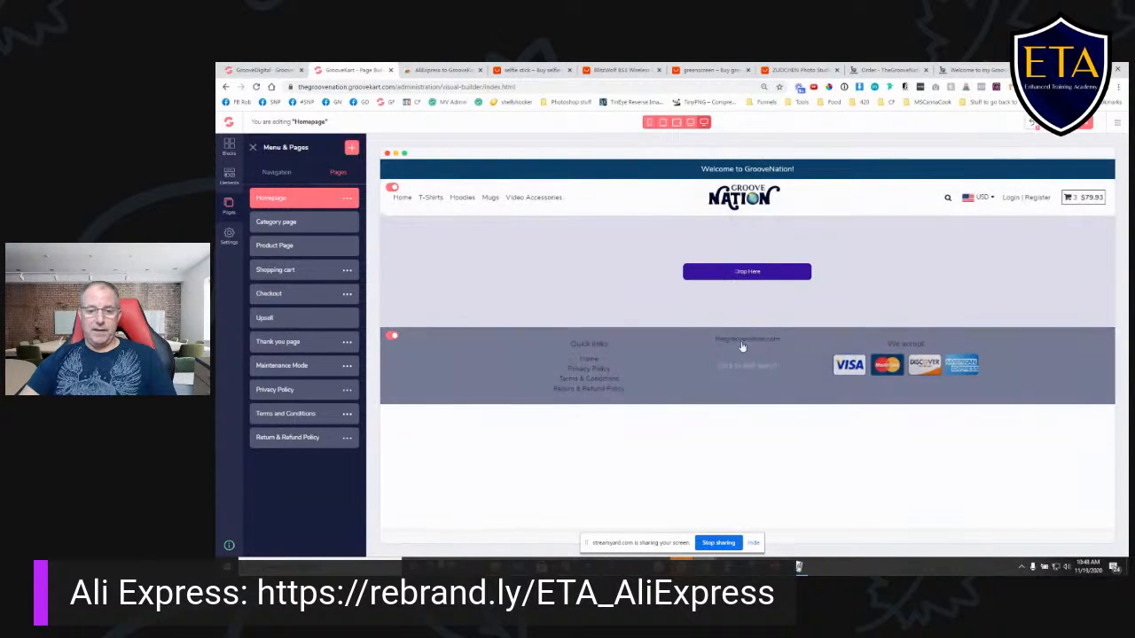
click(744, 369)
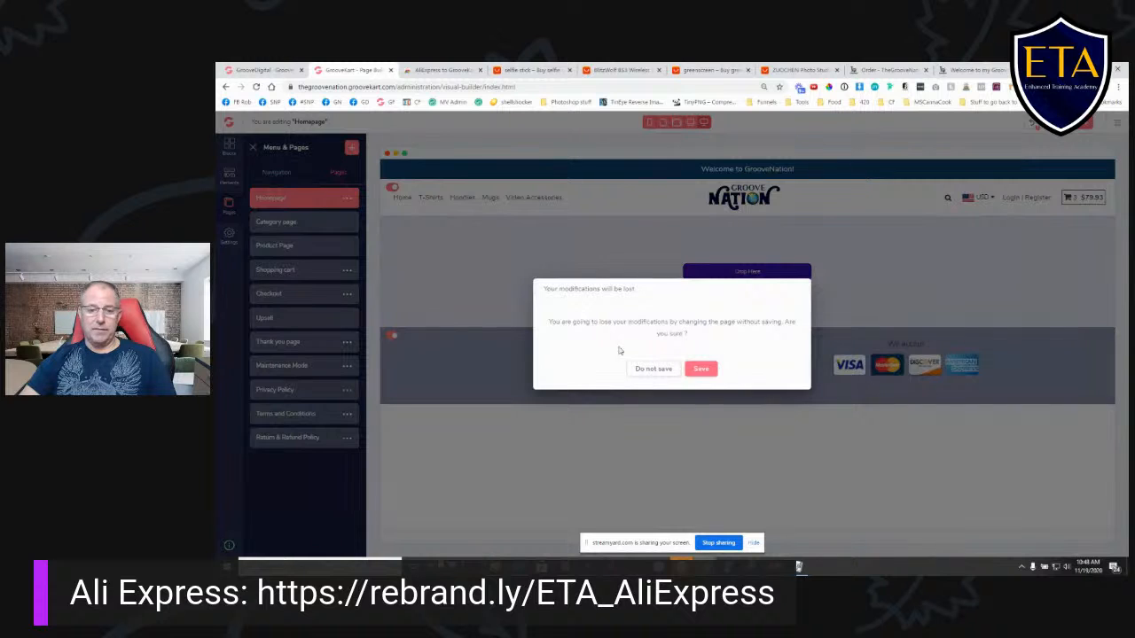
click(653, 368)
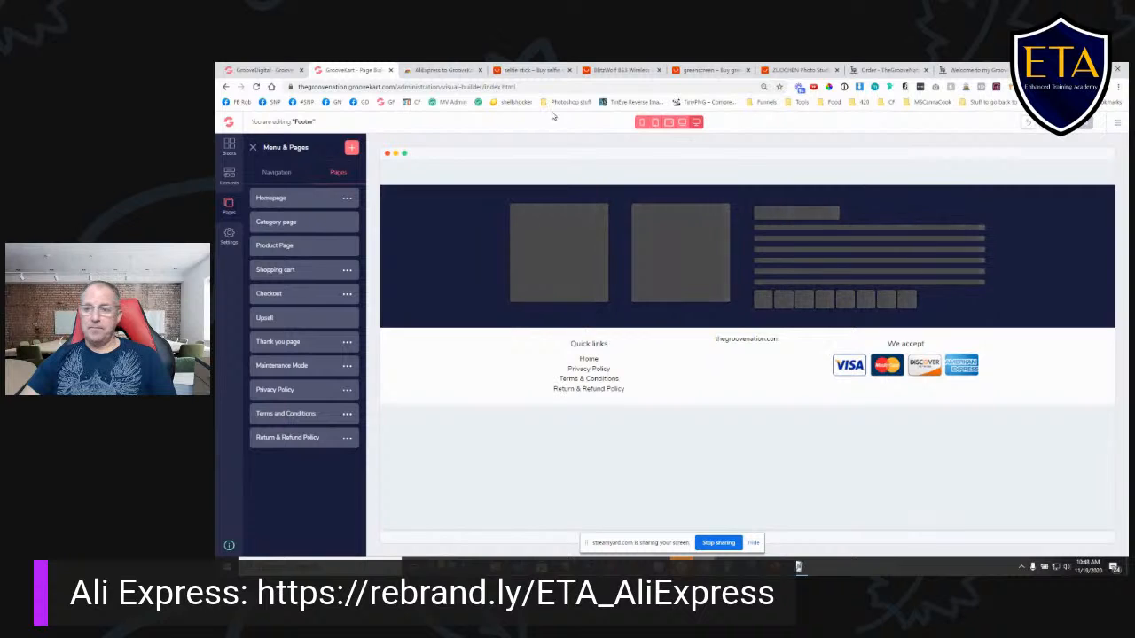
click(353, 200)
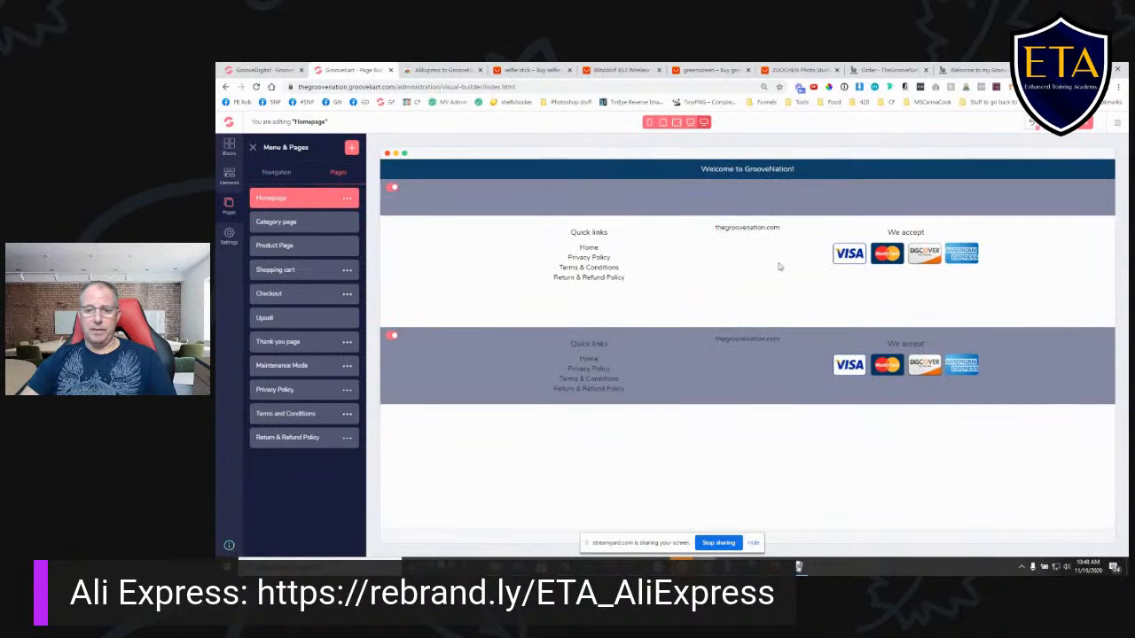
click(309, 223)
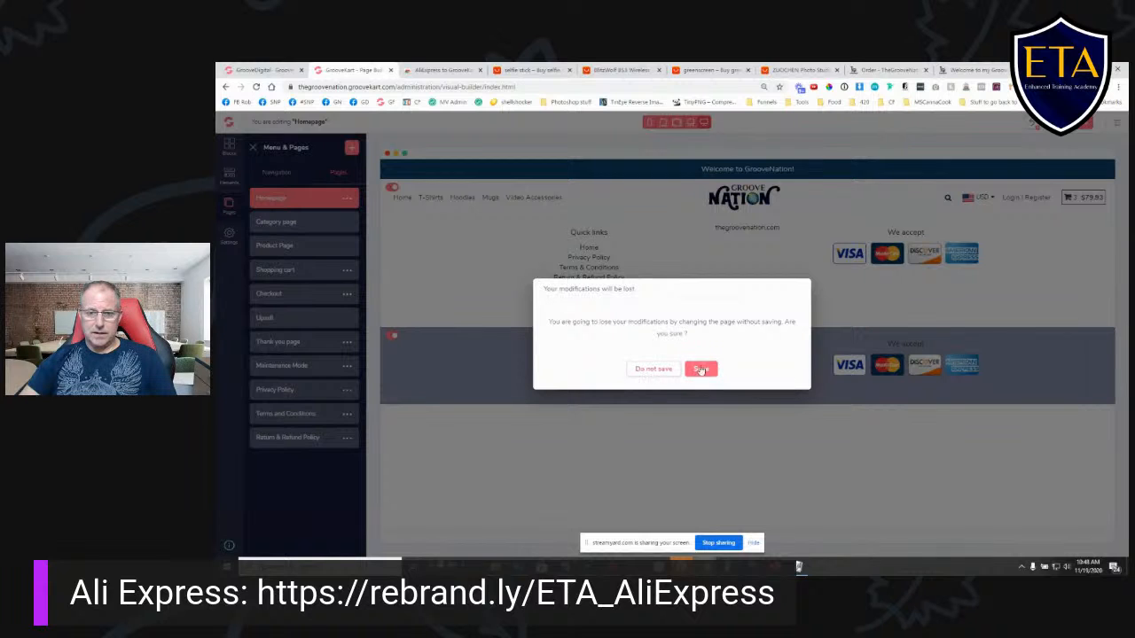
click(656, 370)
click(304, 200)
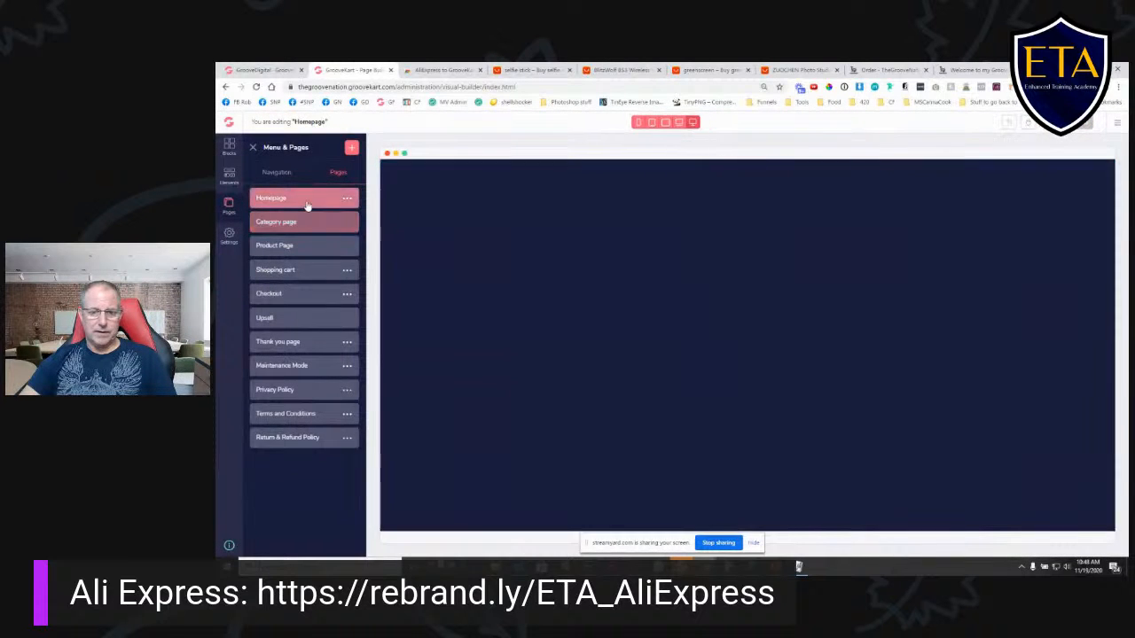
- Delete the products list from the homepage, save the layout and check the live store's home page
click(918, 283)
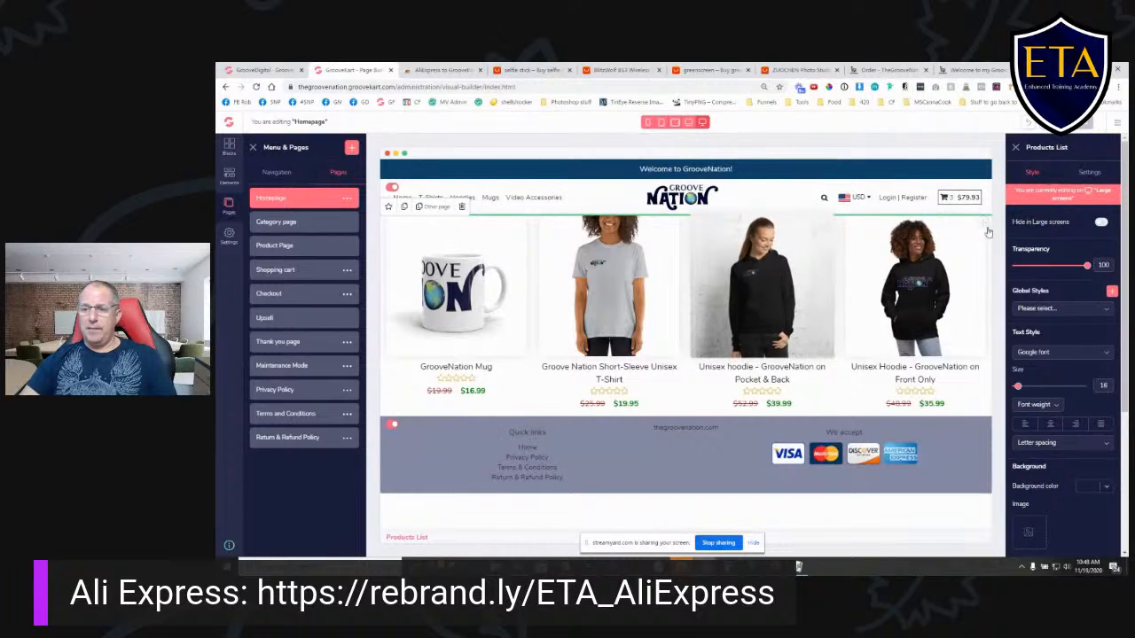
click(461, 206)
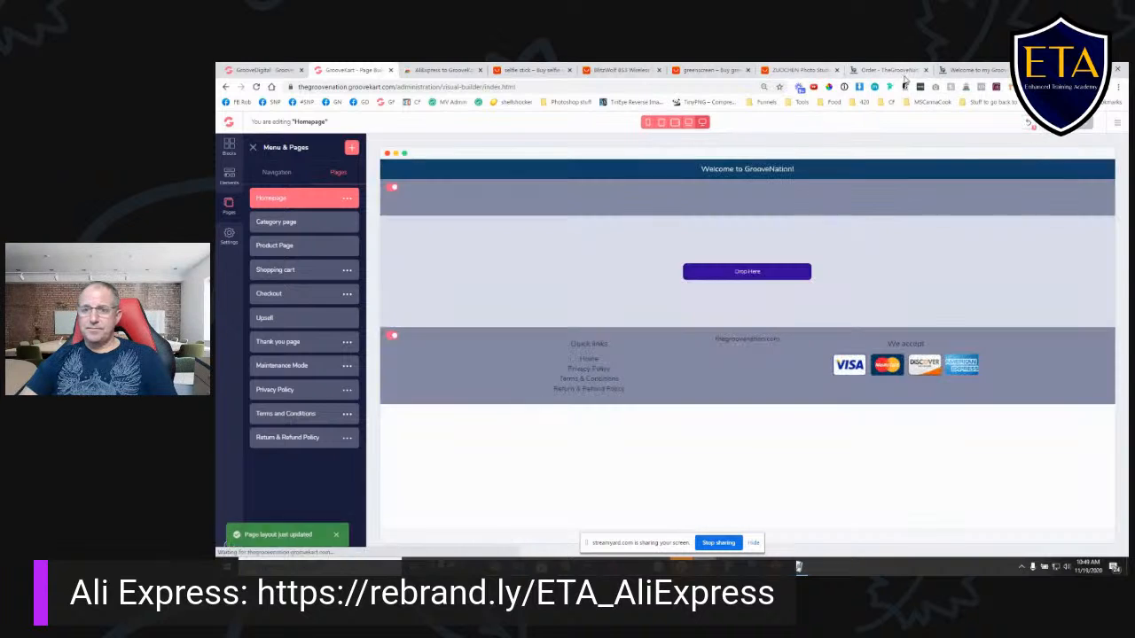
click(887, 69)
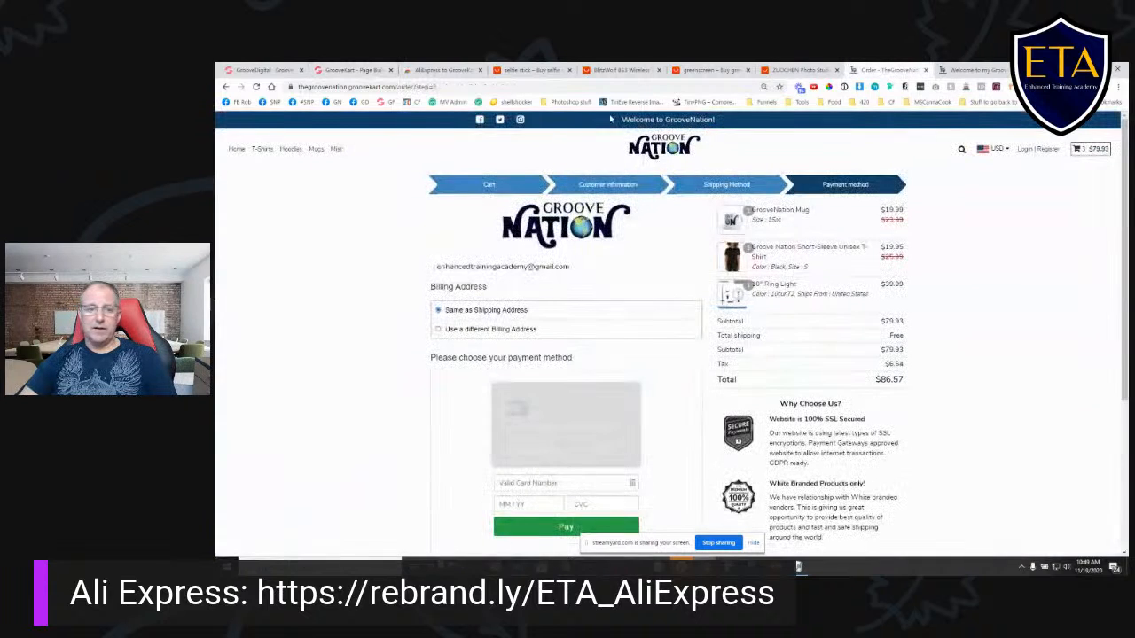
click(236, 150)
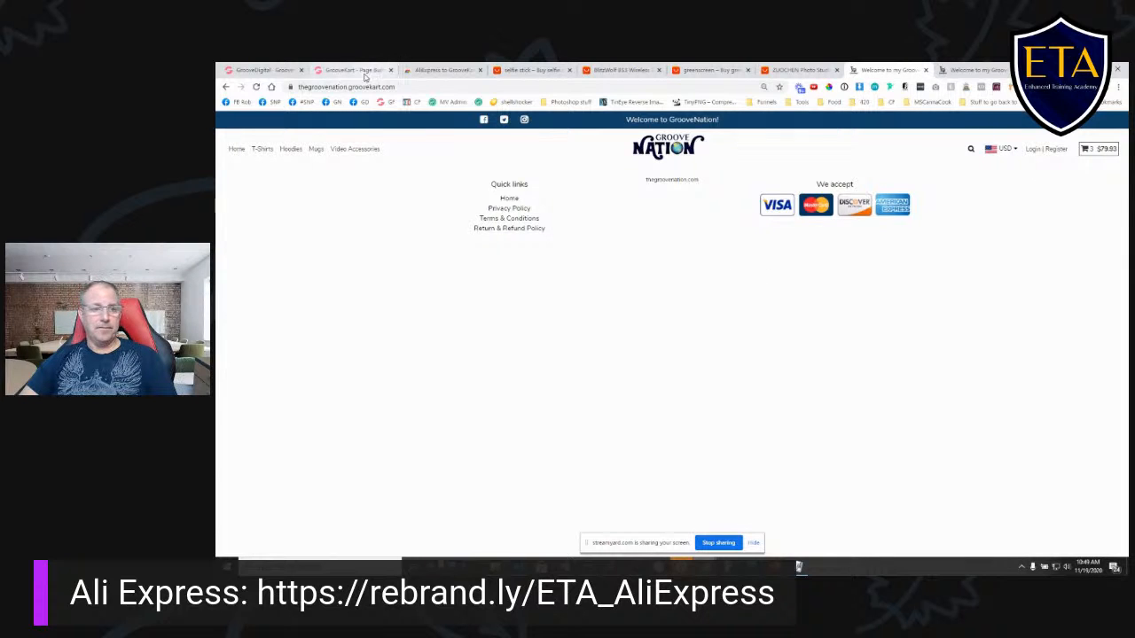
click(347, 70)
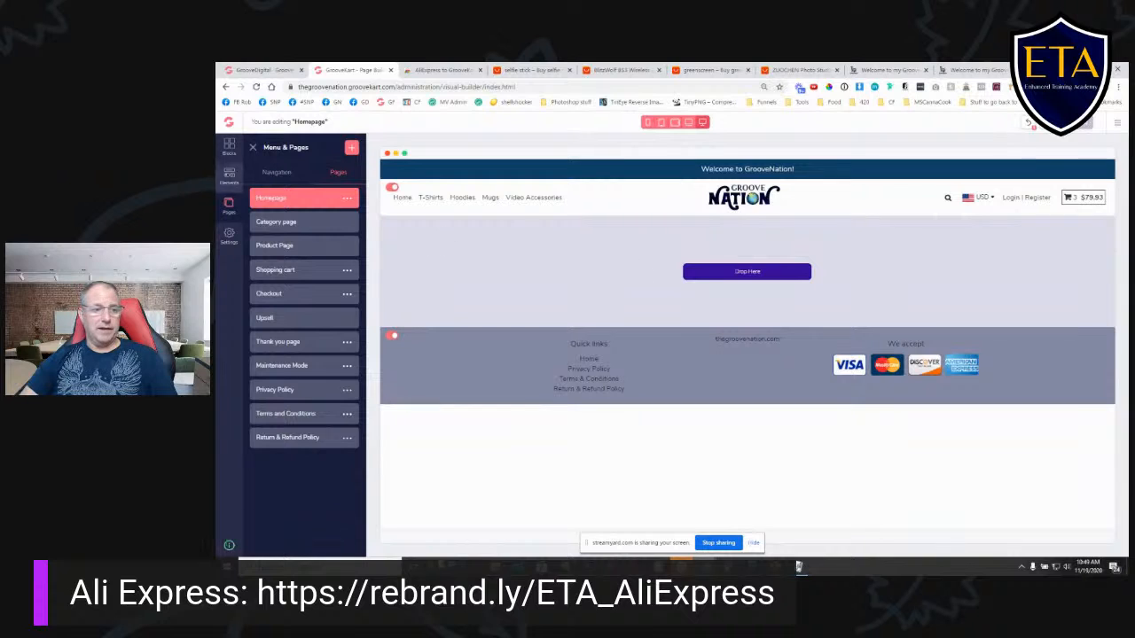
- Add a Categories List element to the empty area between the homepage header and footer
click(228, 179)
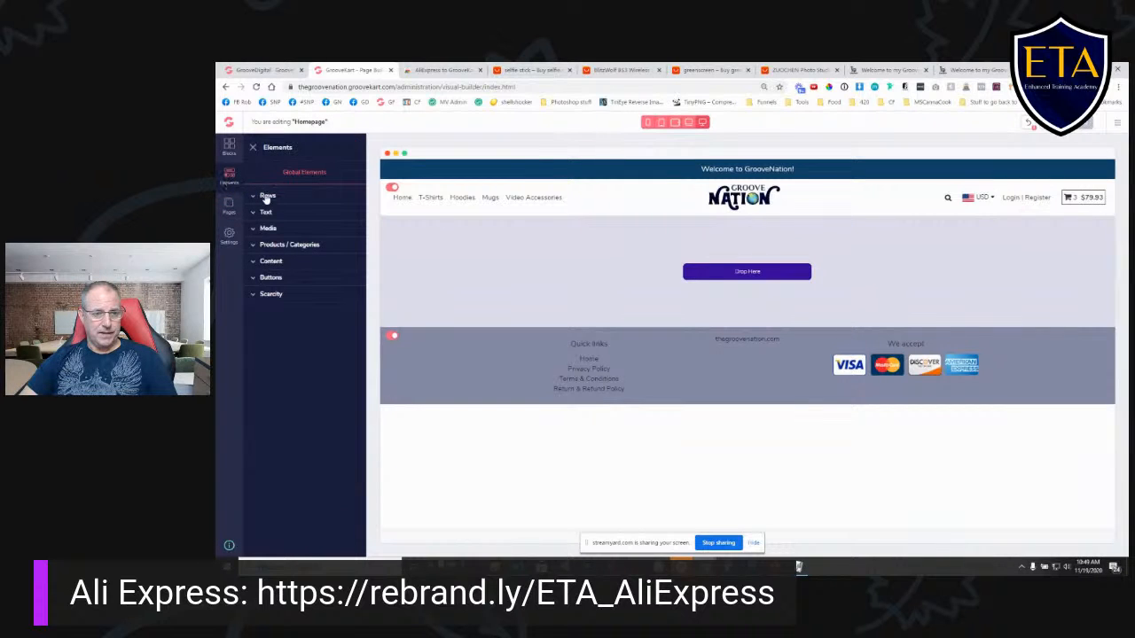
click(254, 248)
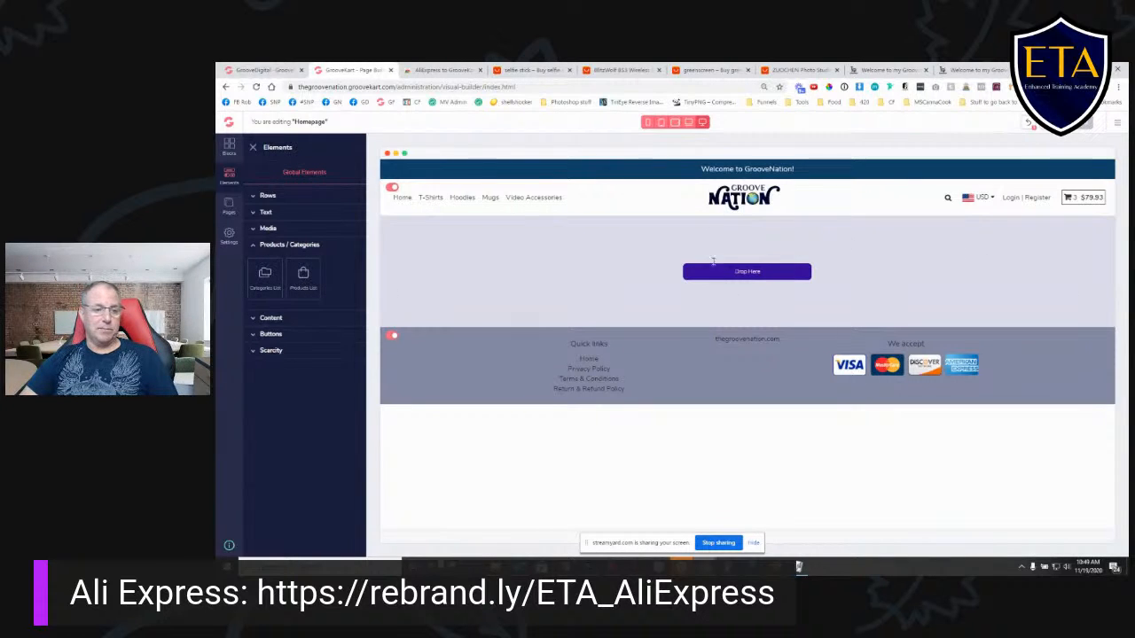
drag(265, 275, 472, 281)
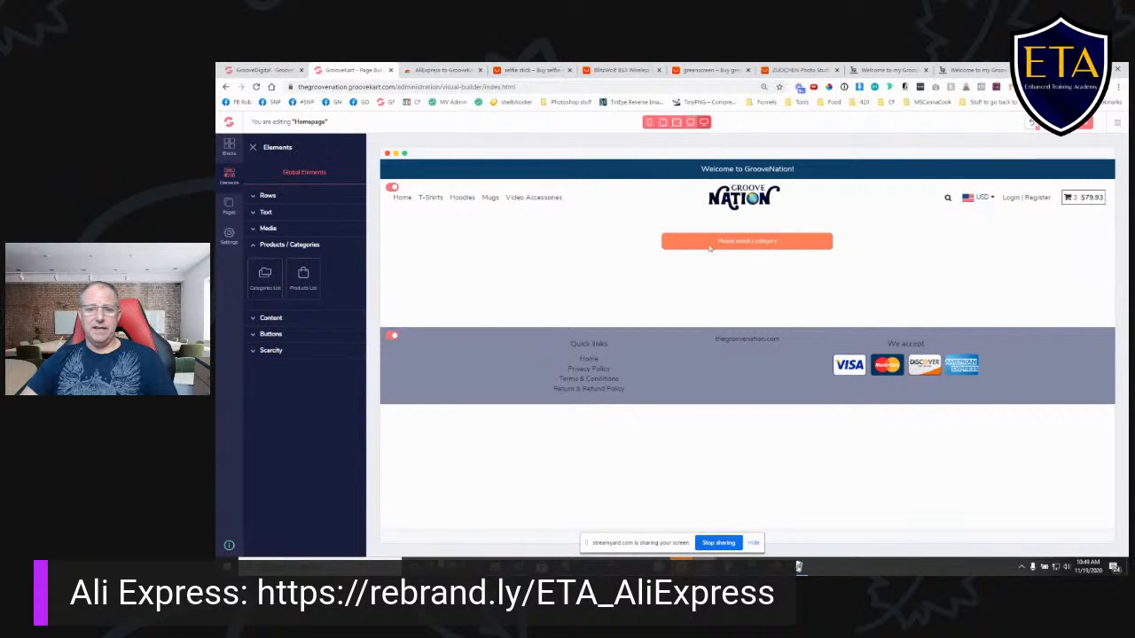
- Set the new categories list to show T-shirts, Hoodie, Mugs and Video Accessories
click(750, 242)
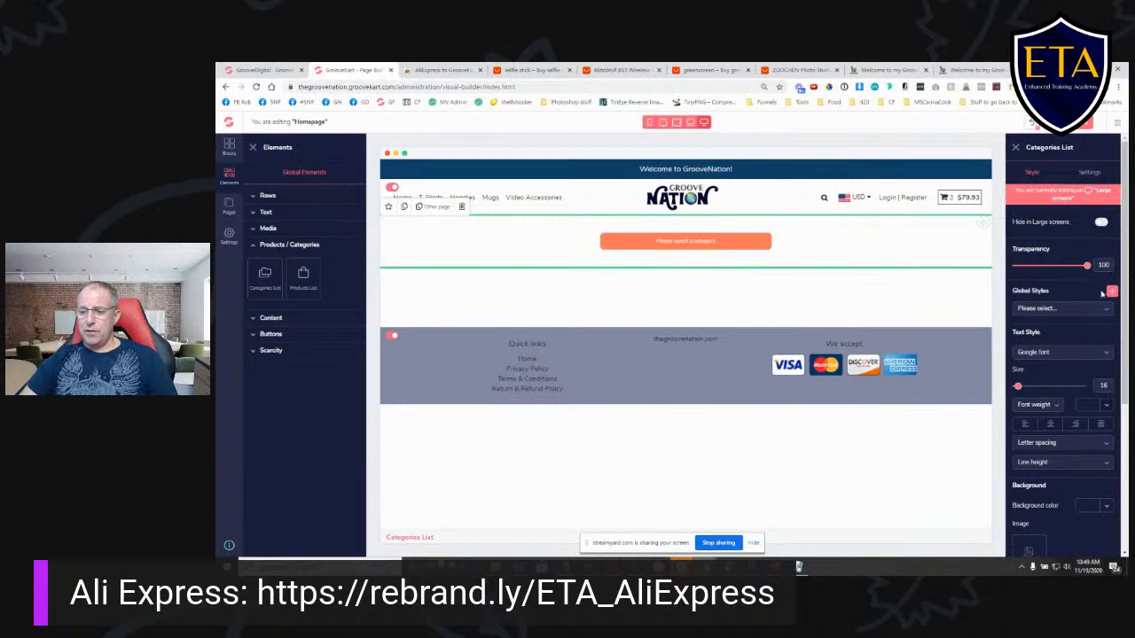
scroll(1064, 293, down, 5)
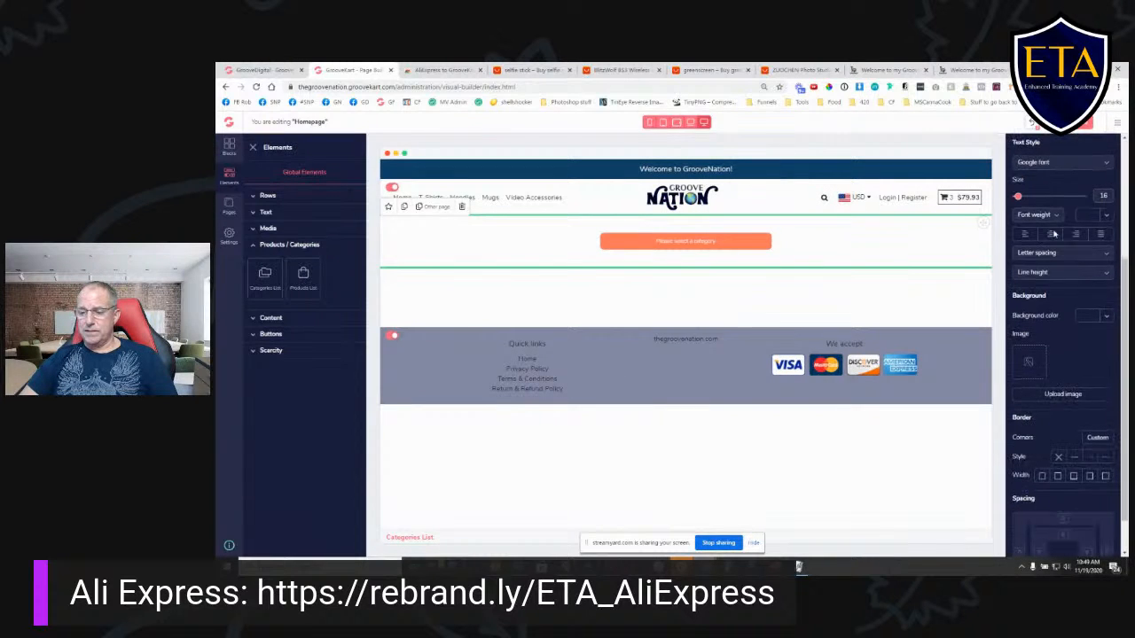
scroll(1078, 328, down, 2)
scroll(1090, 353, up, 8)
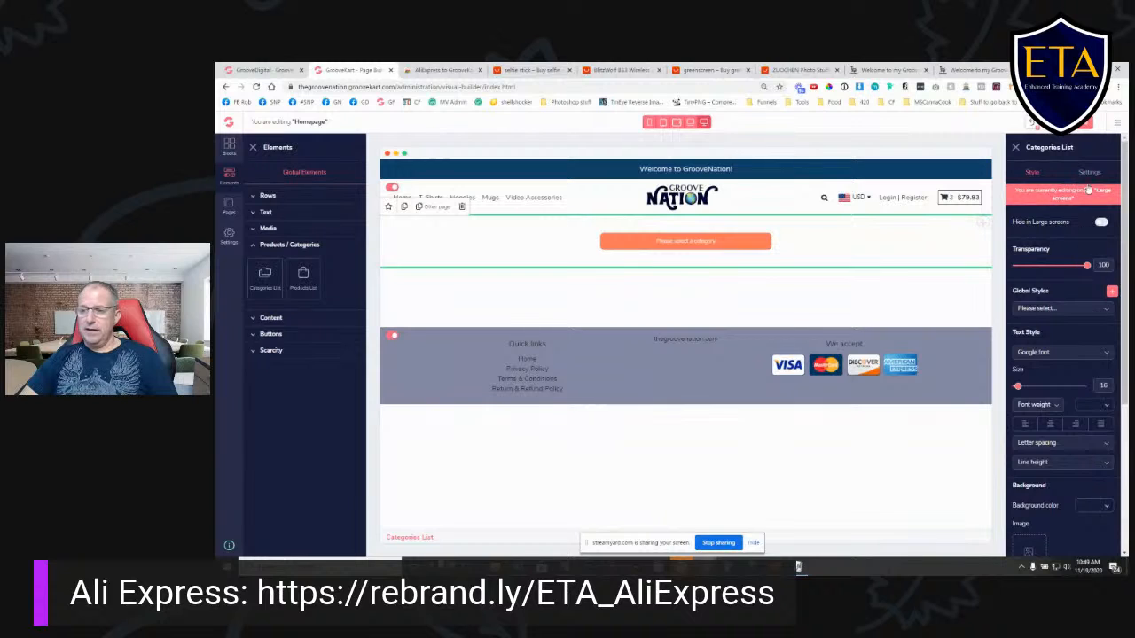
click(1090, 174)
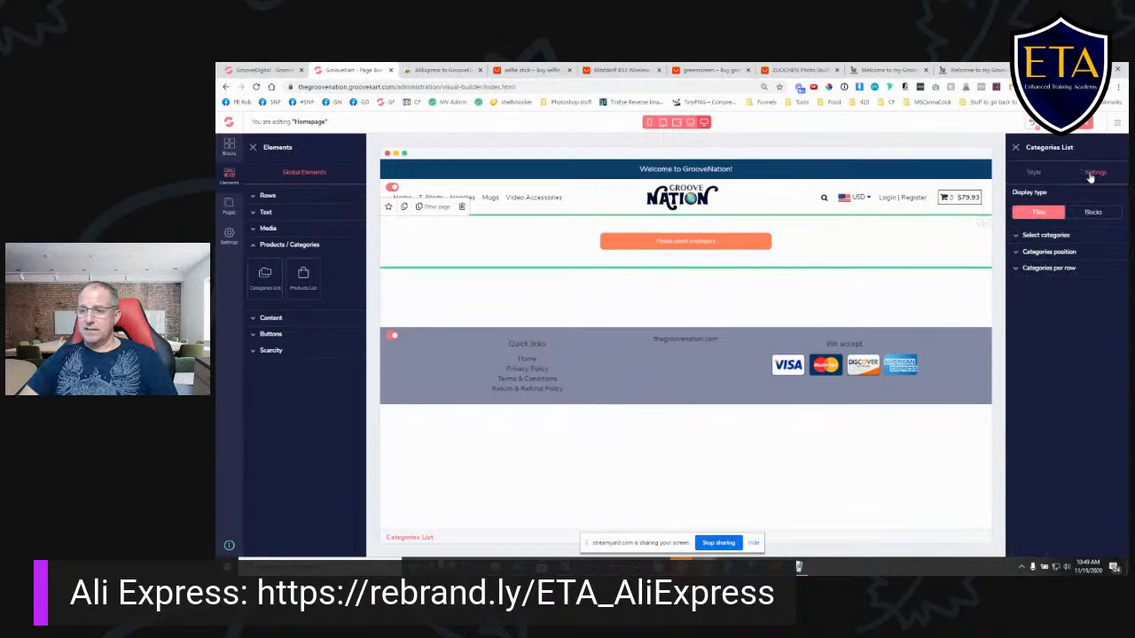
click(1016, 238)
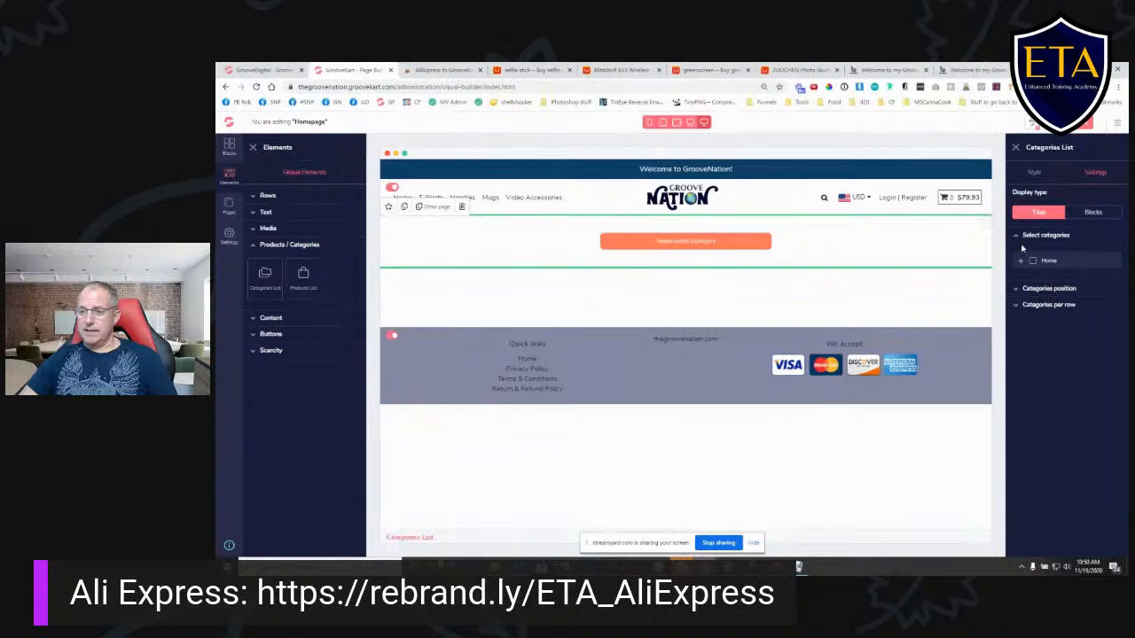
click(1021, 262)
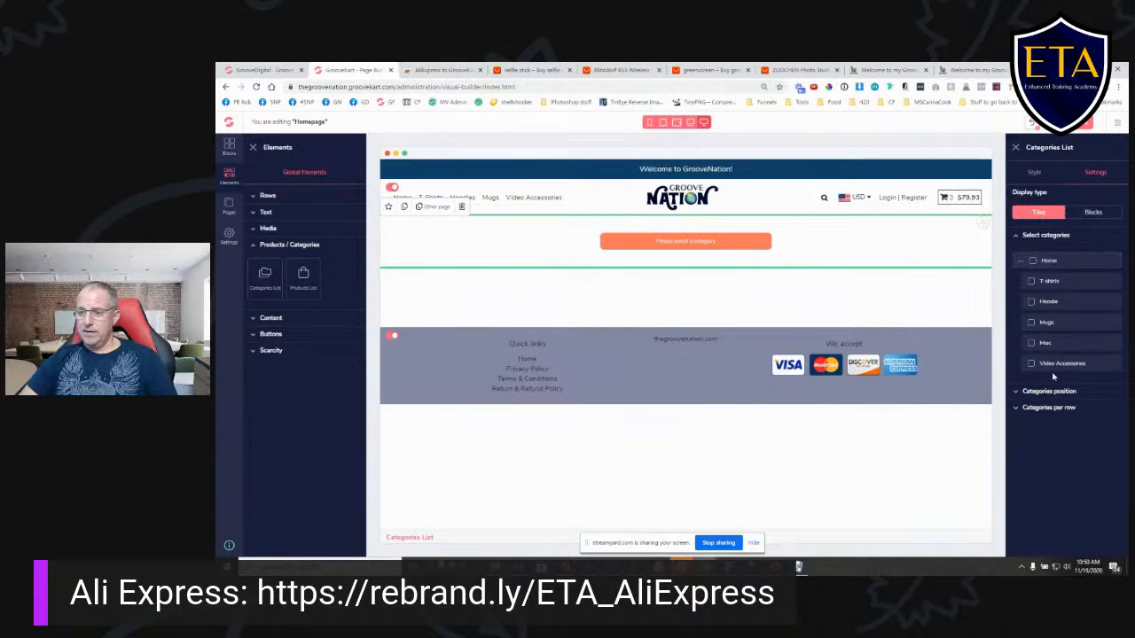
click(1031, 282)
click(1031, 302)
click(1031, 323)
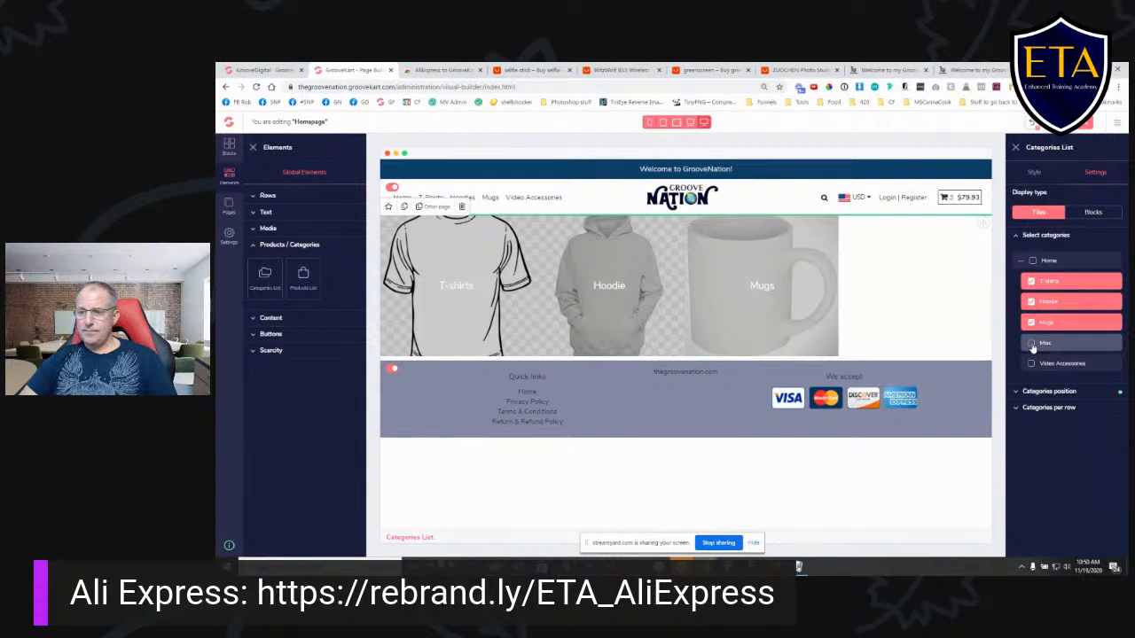
click(1031, 343)
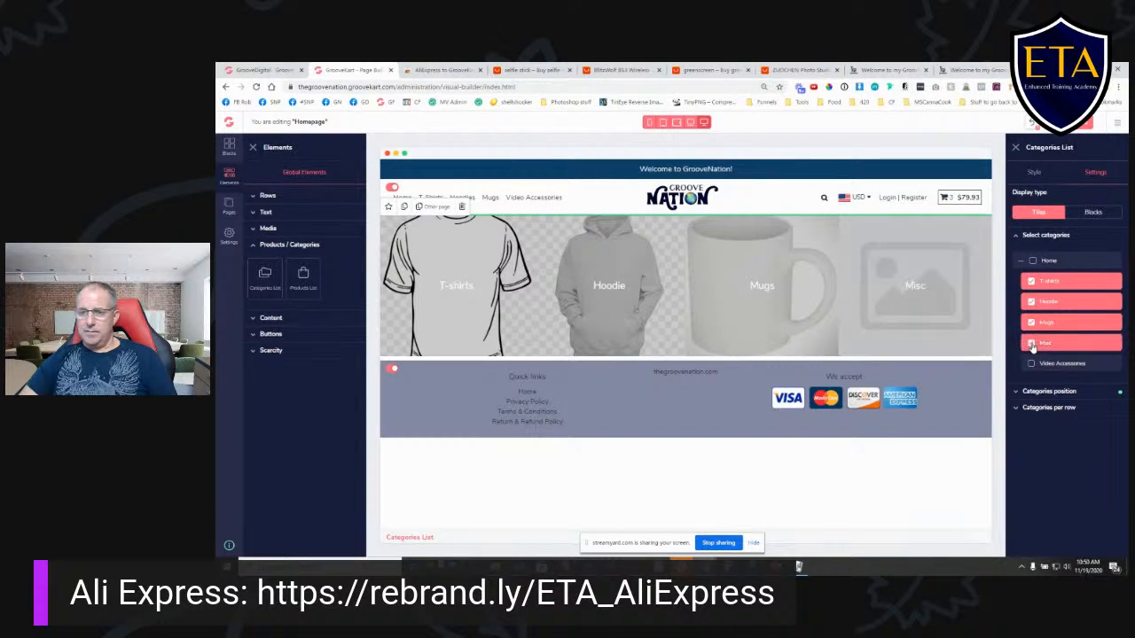
click(1031, 343)
click(1031, 363)
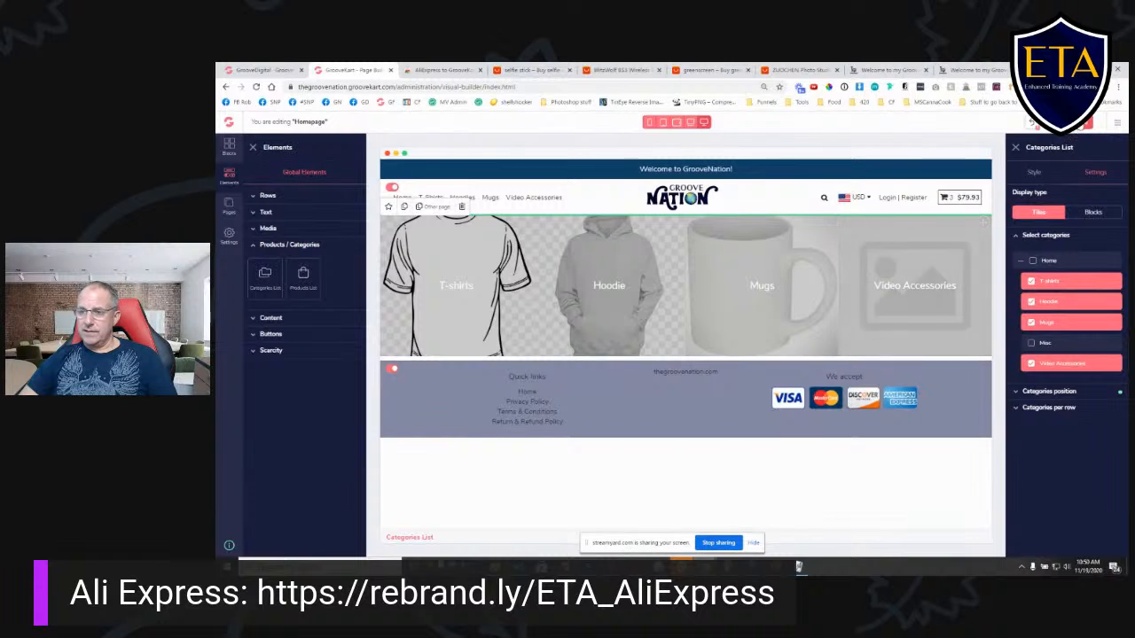
- Save the homepage layout and reload the live store's home page to check the category tiles
click(1084, 125)
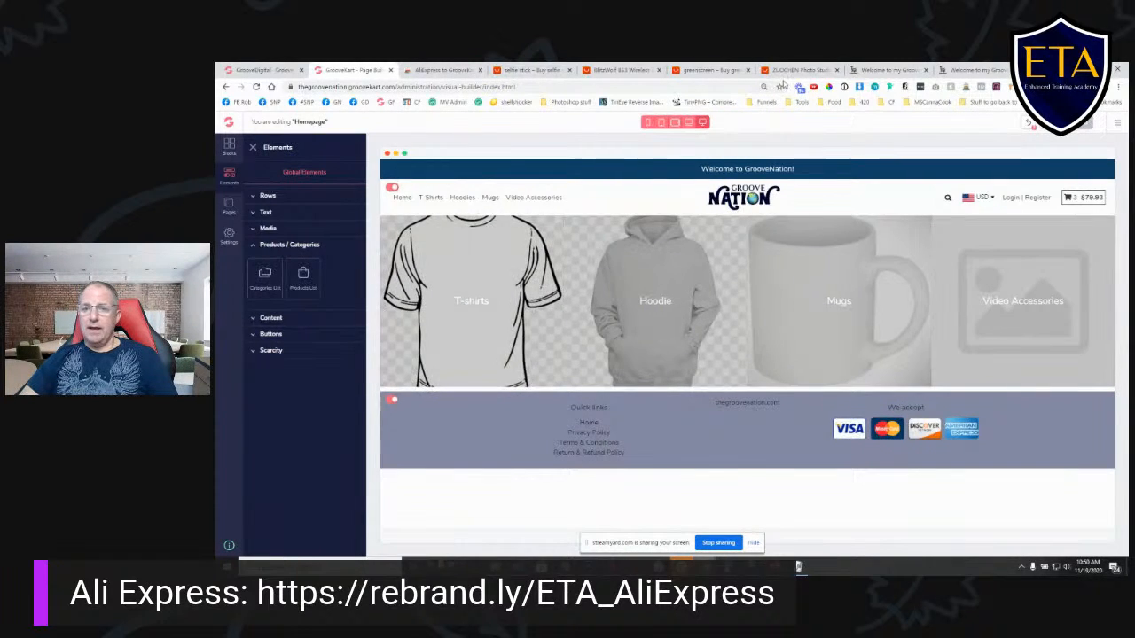
click(886, 70)
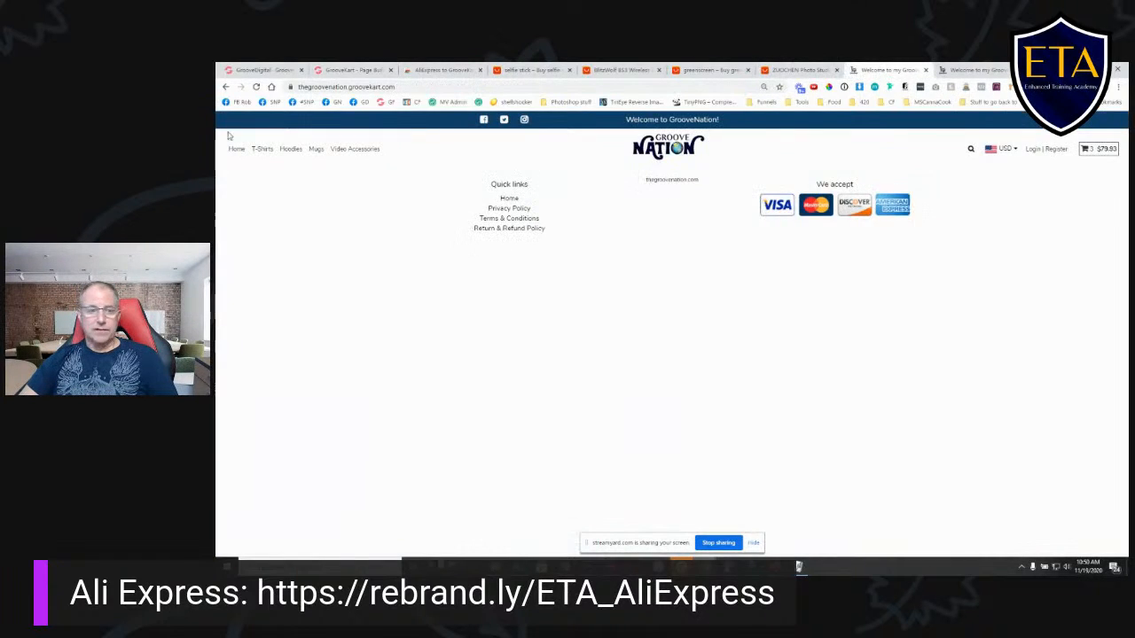
click(256, 87)
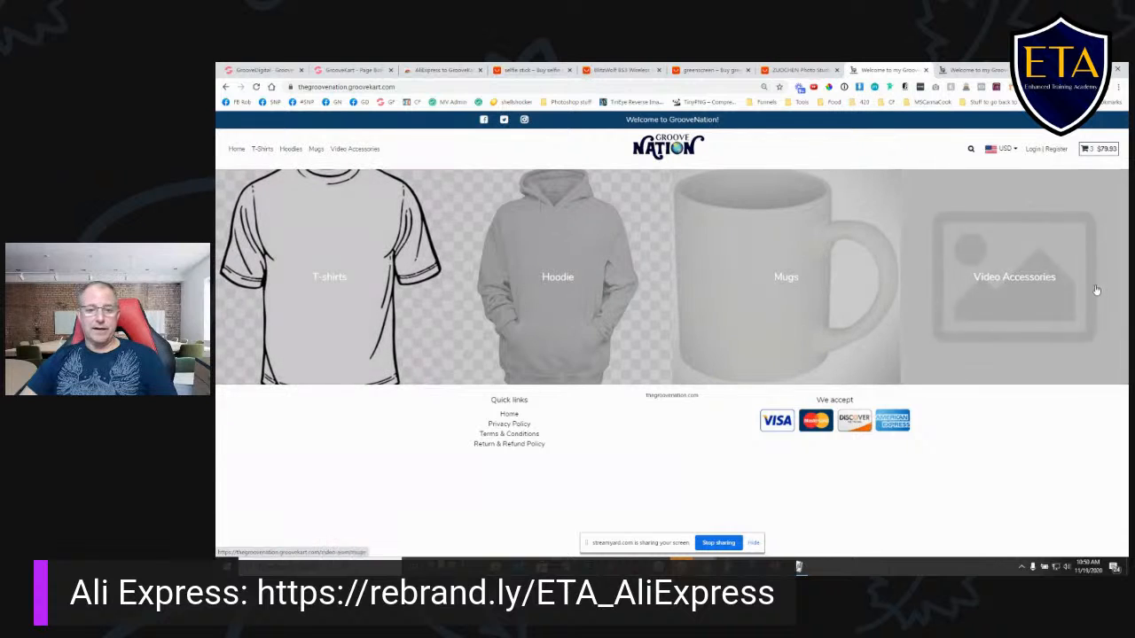
- Delete the categories list from the homepage and add a Products List element in its place
click(342, 73)
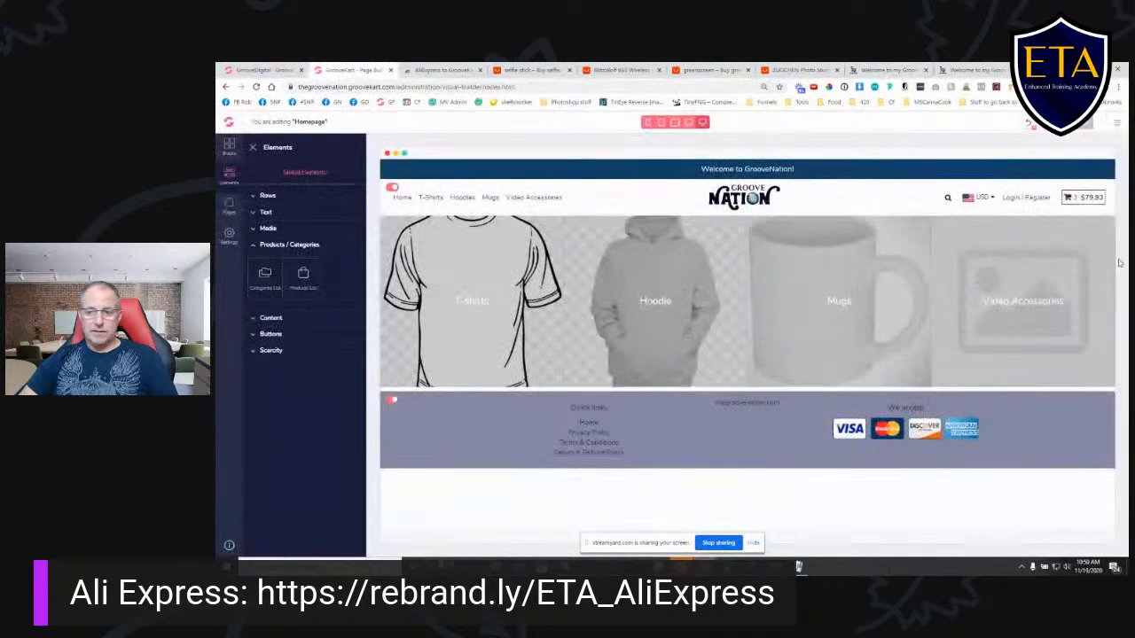
click(1082, 233)
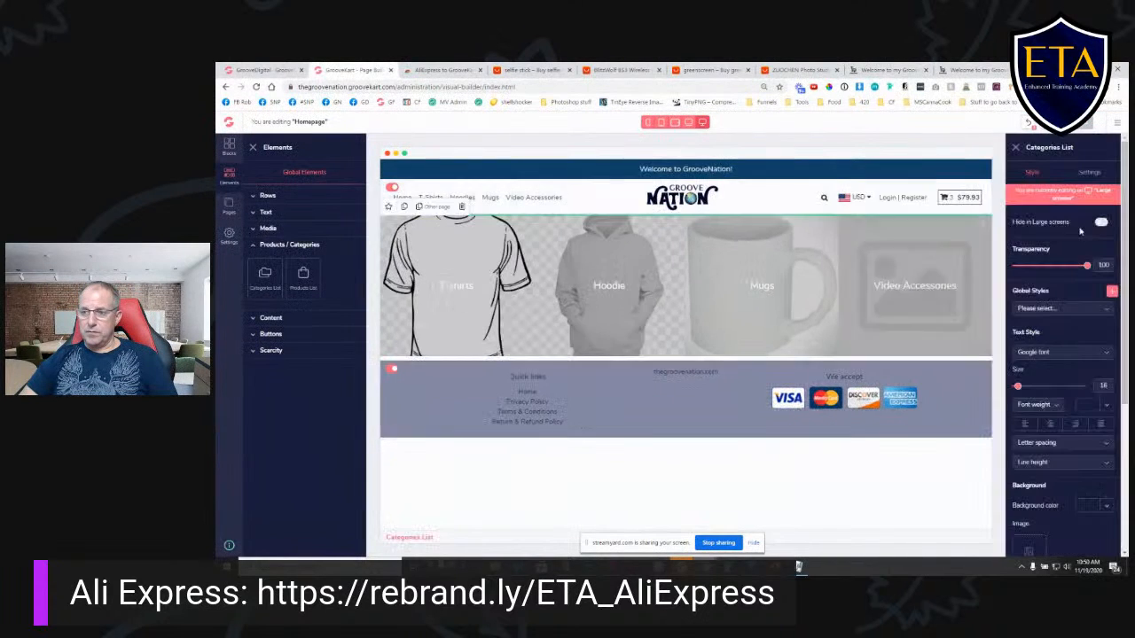
click(461, 207)
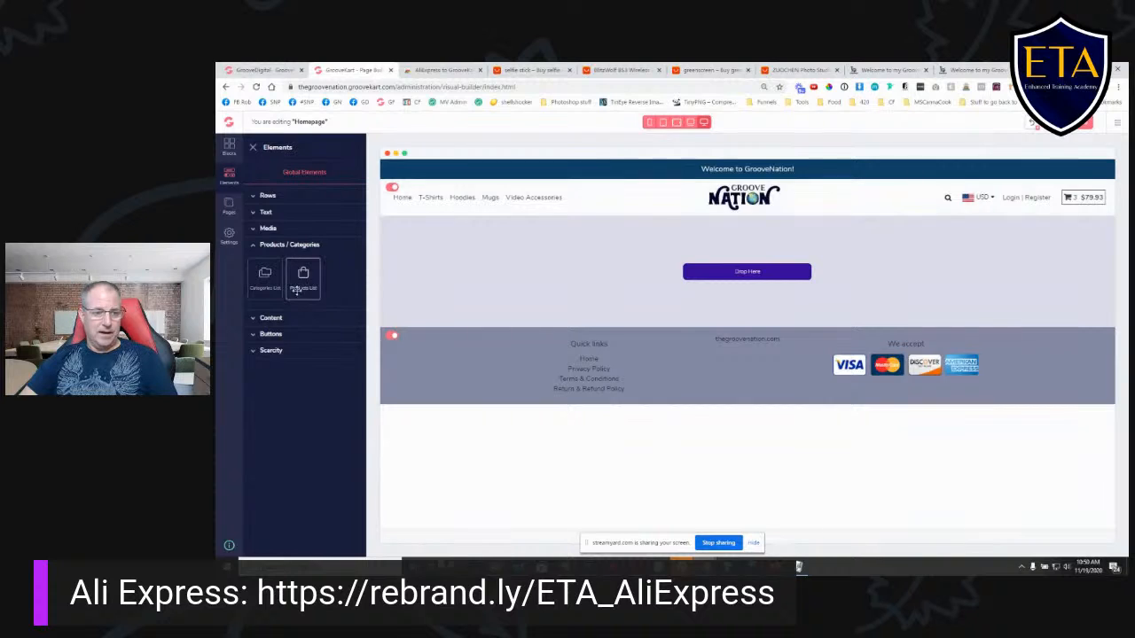
drag(300, 282, 687, 284)
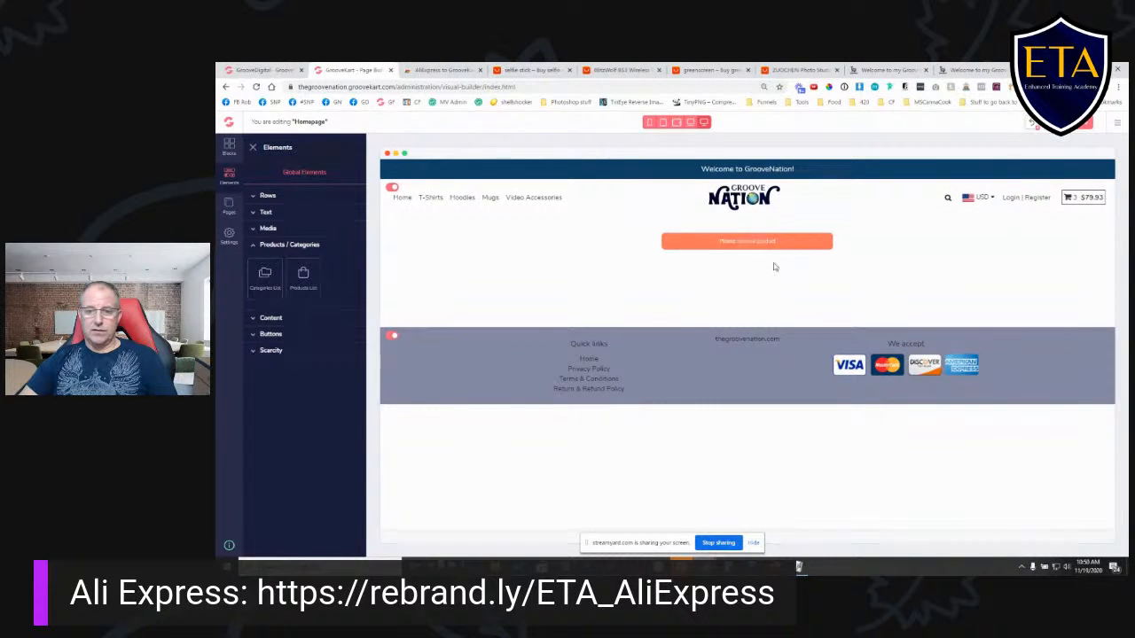
- Filter the new products list by the categories T-shirts, Hoodie, Mugs and Video Accessories
click(746, 251)
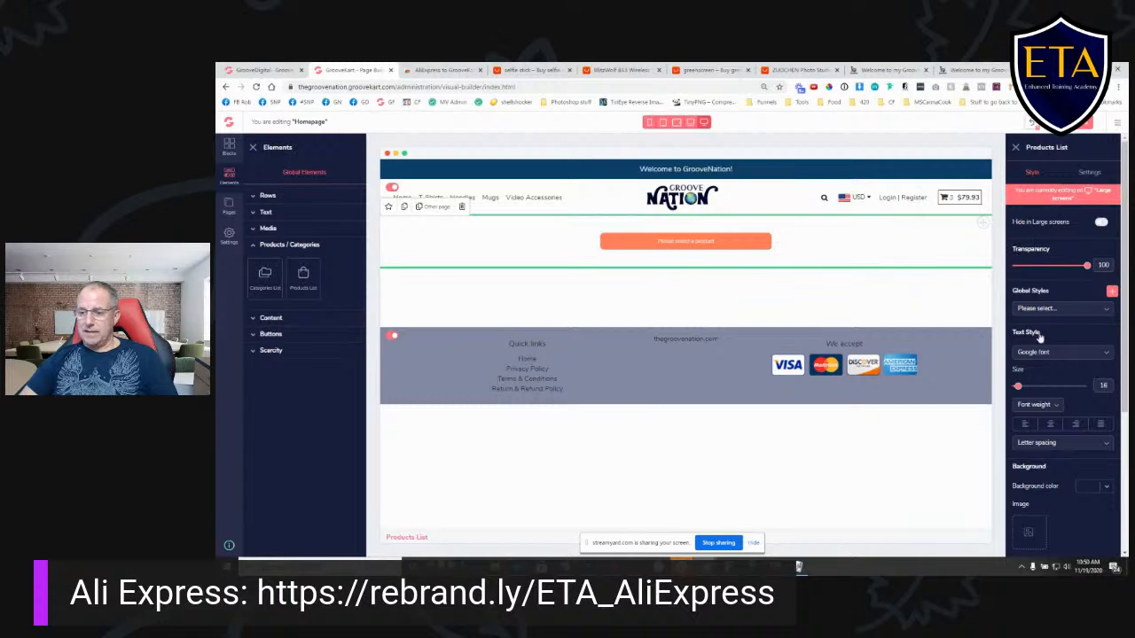
click(1090, 174)
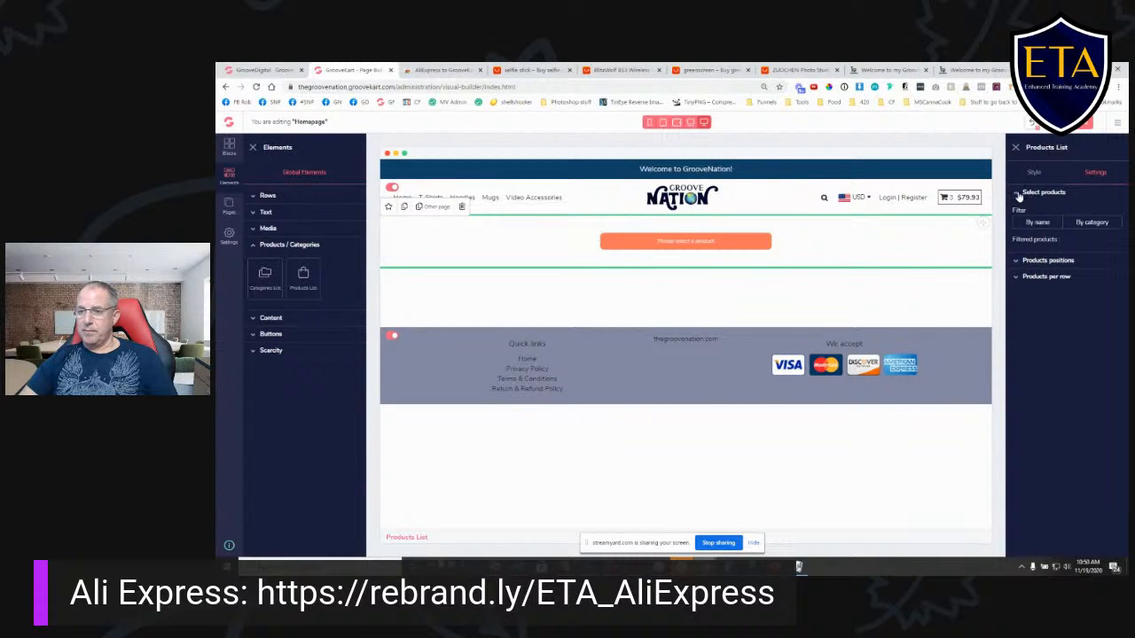
click(1092, 224)
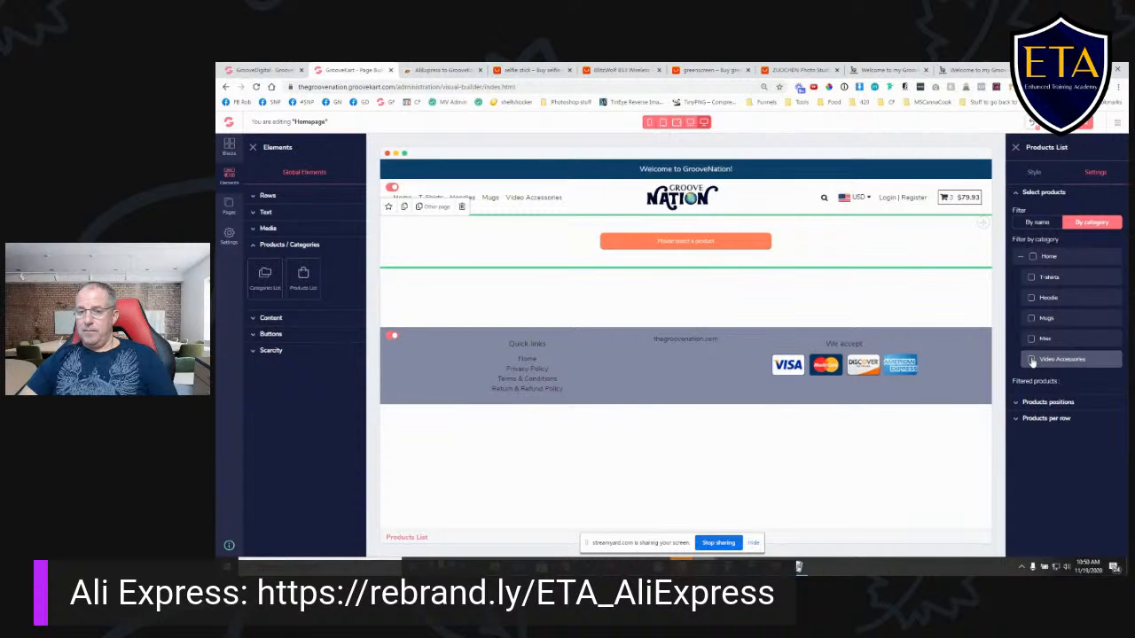
click(1030, 277)
click(1030, 298)
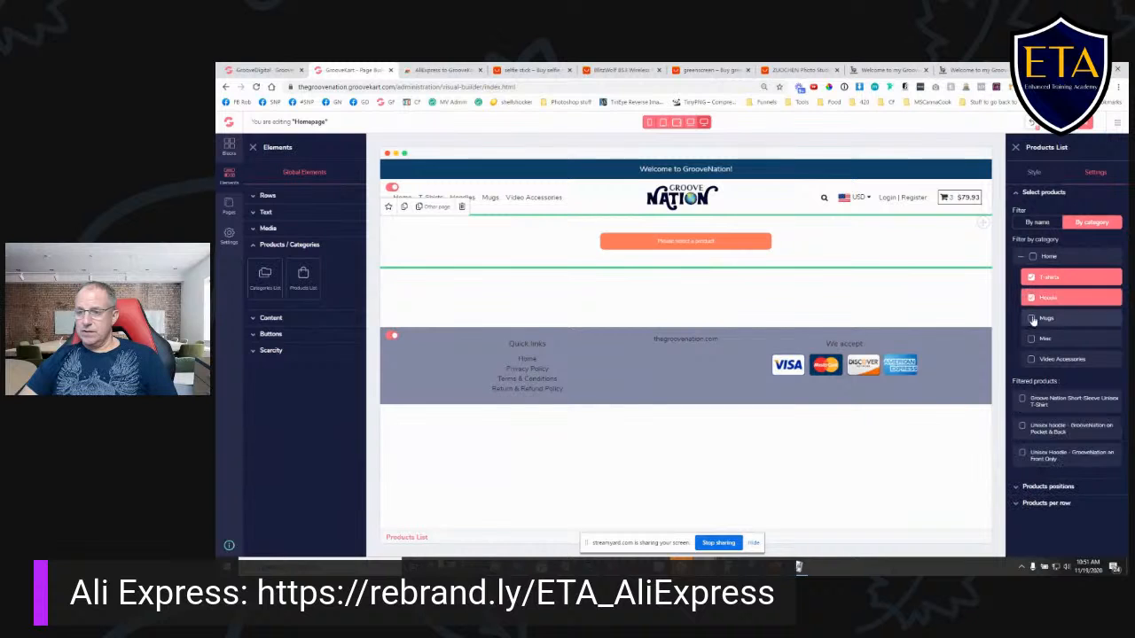
click(1032, 319)
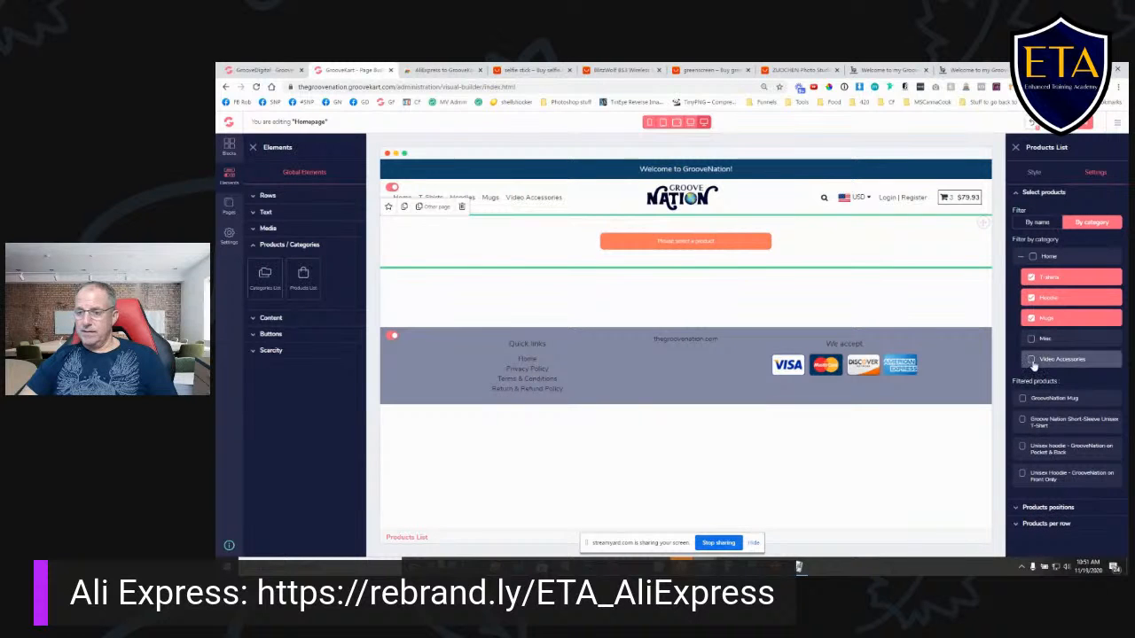
click(1031, 360)
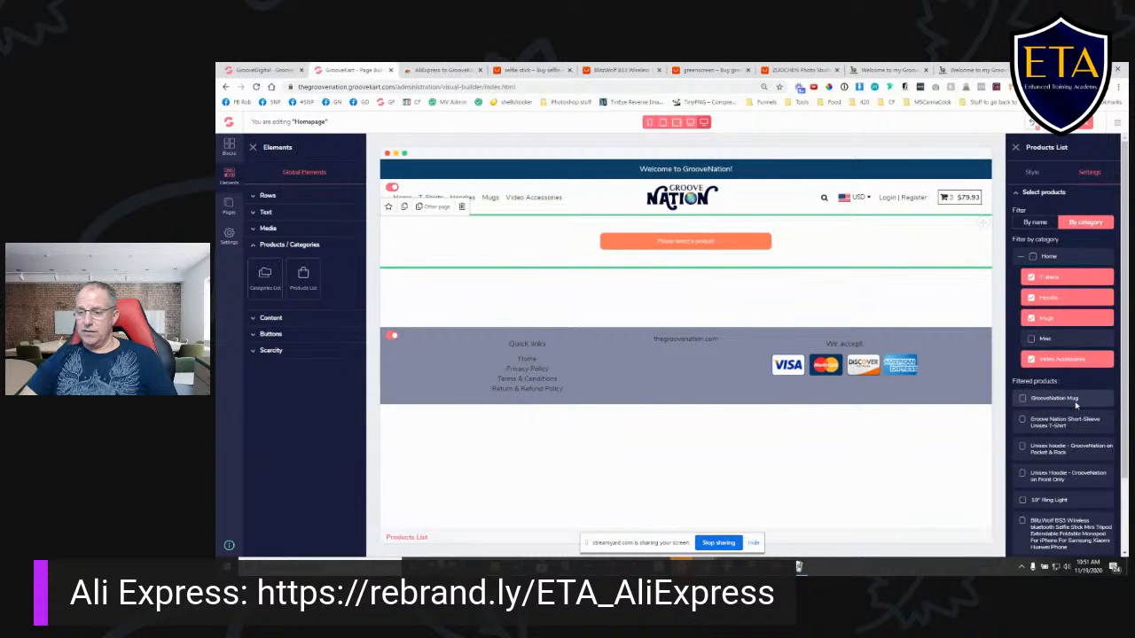
- Include all filtered products in the list, starting with the ZUOCHEN backdrop kit, 10" Ring Light and GrooveNation Mug
scroll(1076, 403, down, 2)
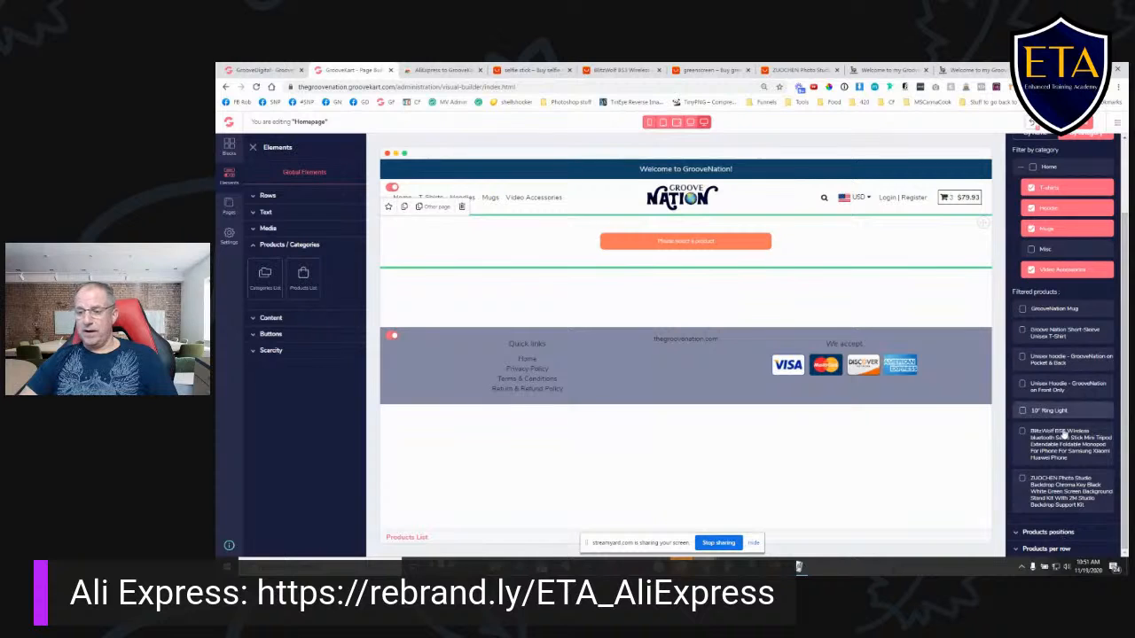
click(1024, 480)
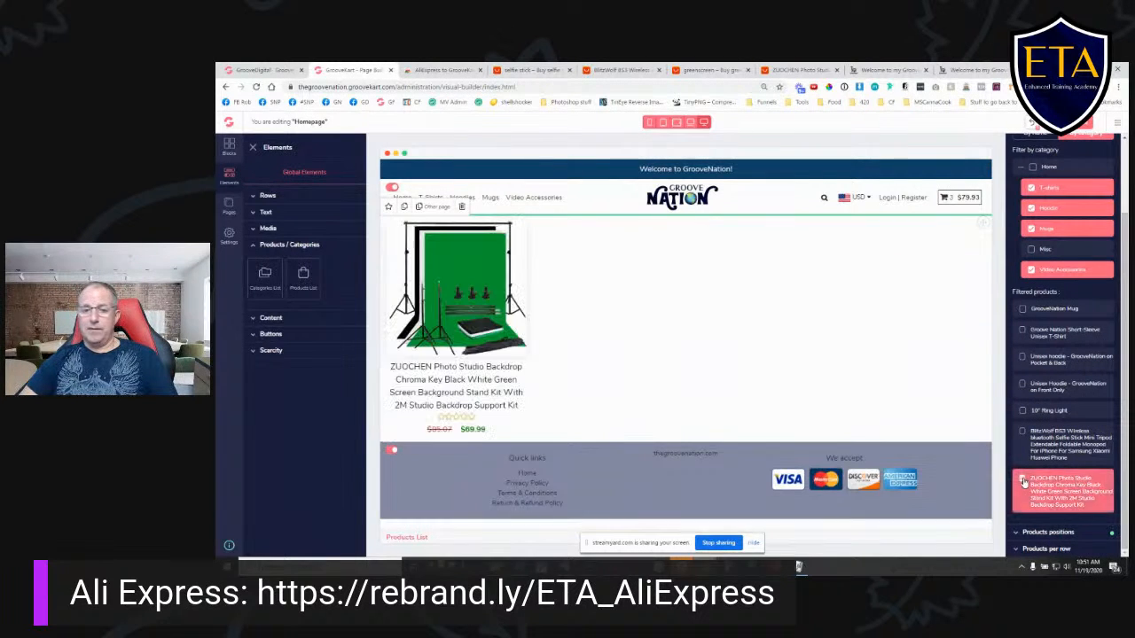
click(1022, 411)
click(1022, 310)
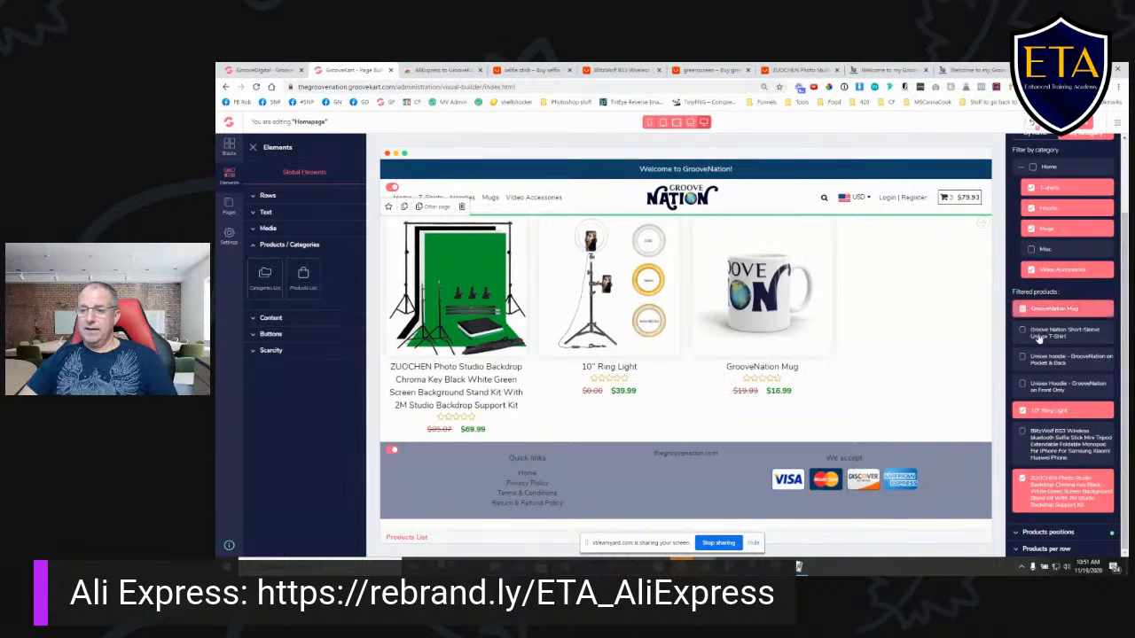
click(1022, 332)
click(1023, 358)
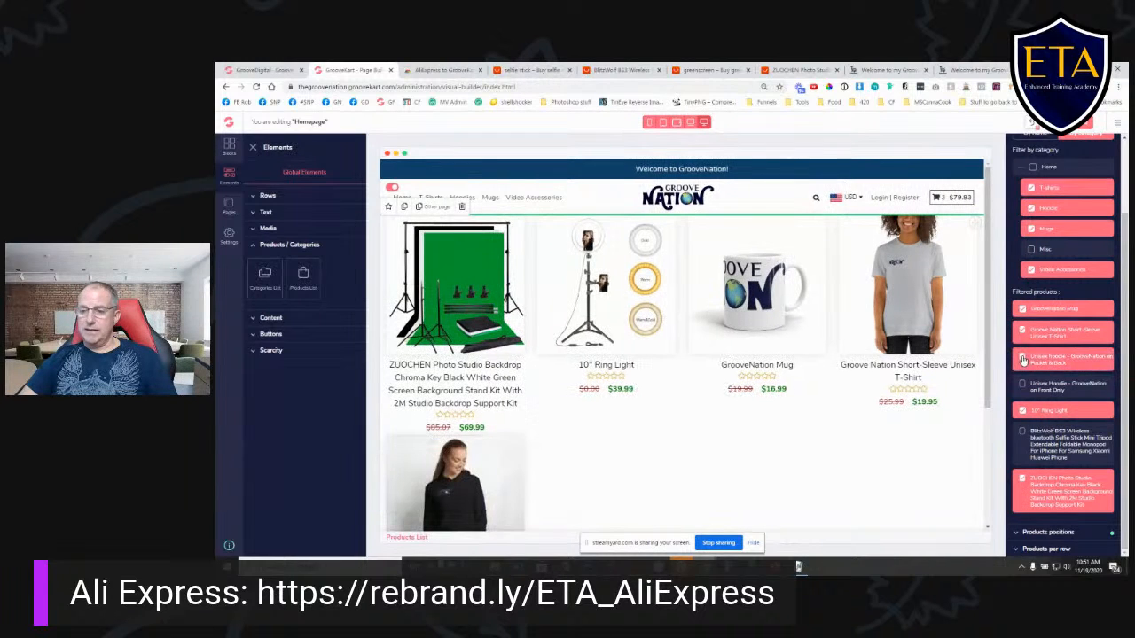
click(1023, 384)
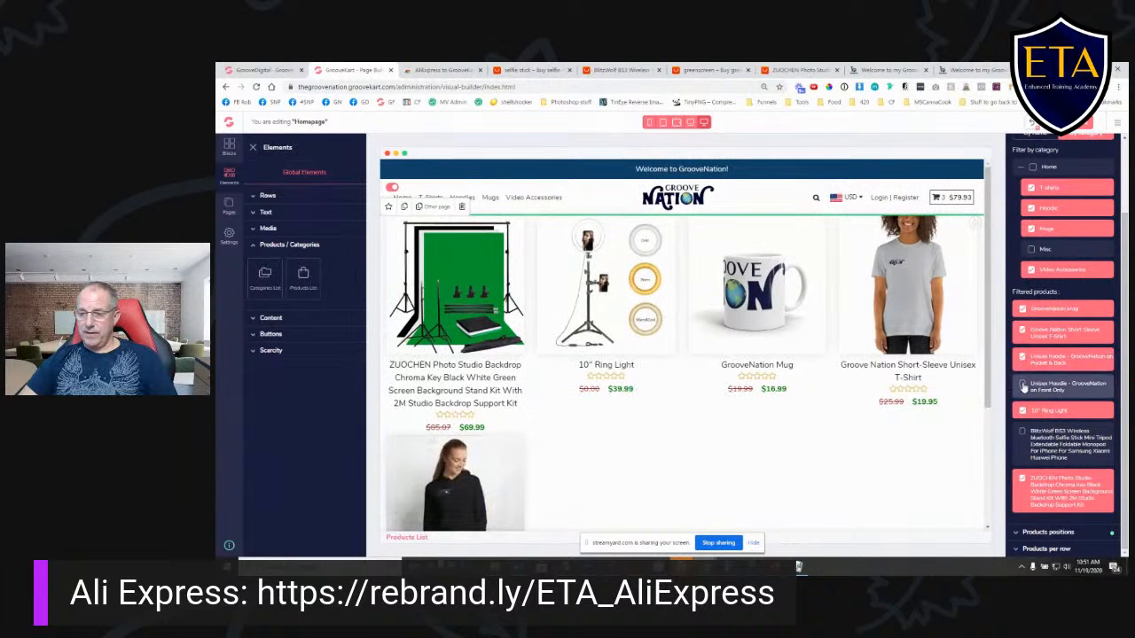
click(1022, 433)
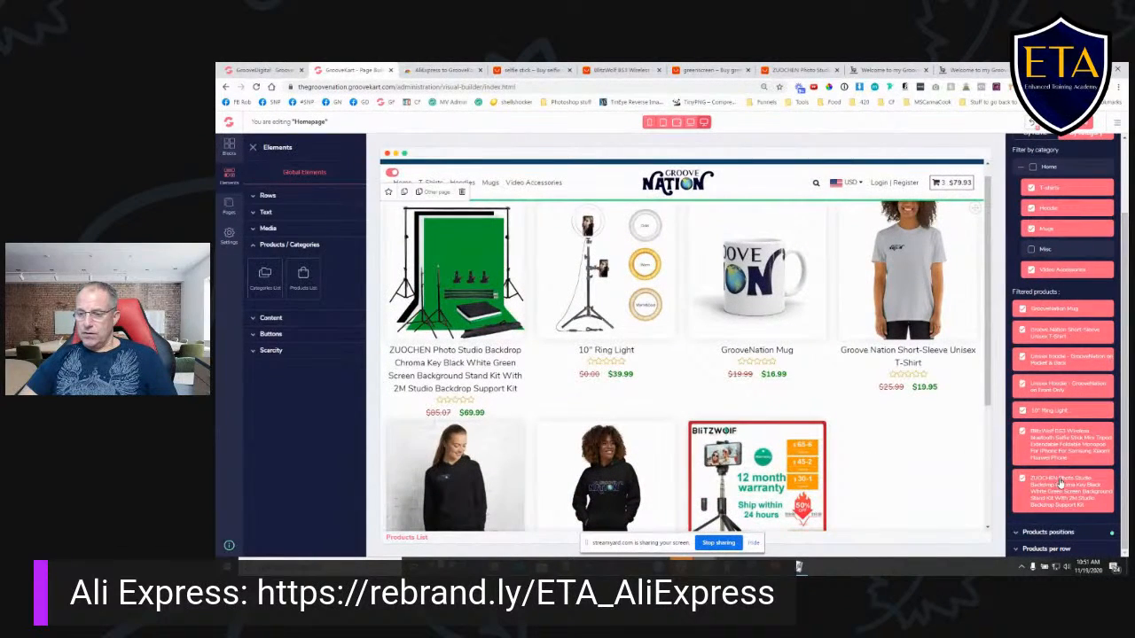
- Remove every product except the GrooveNation Mug from the products list
click(1023, 480)
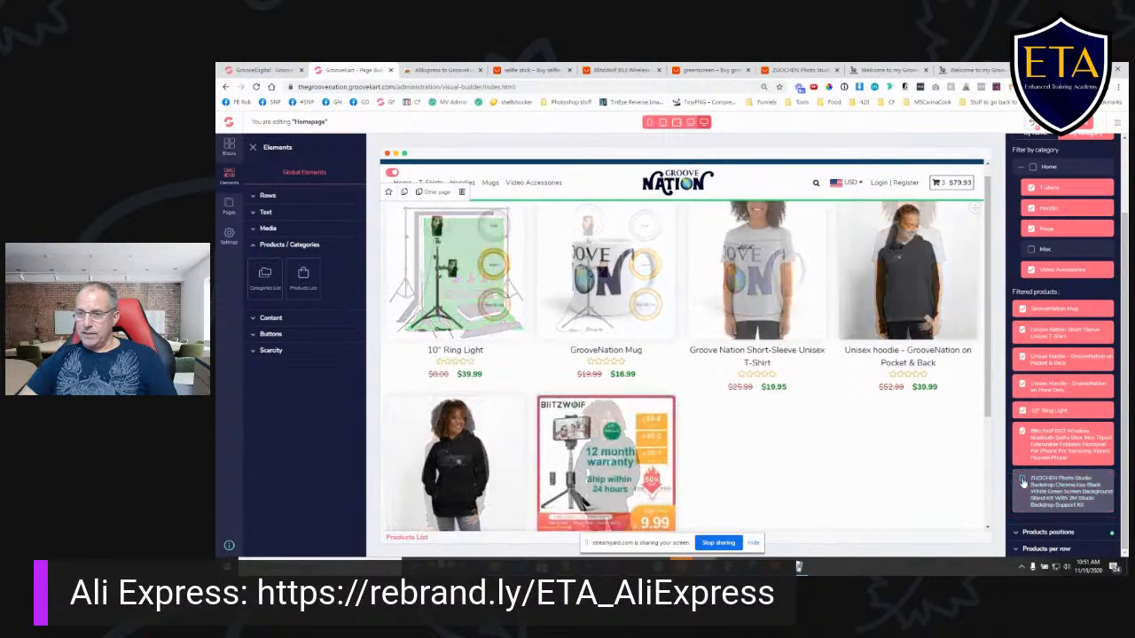
click(1023, 432)
click(1023, 410)
click(1022, 383)
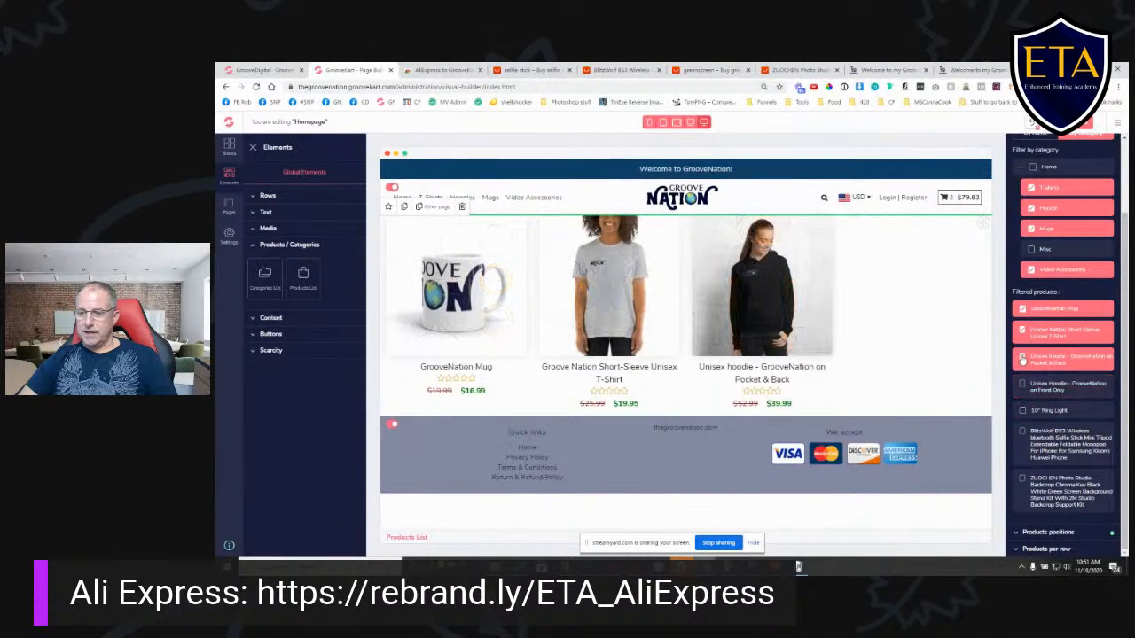
click(1023, 357)
click(1022, 332)
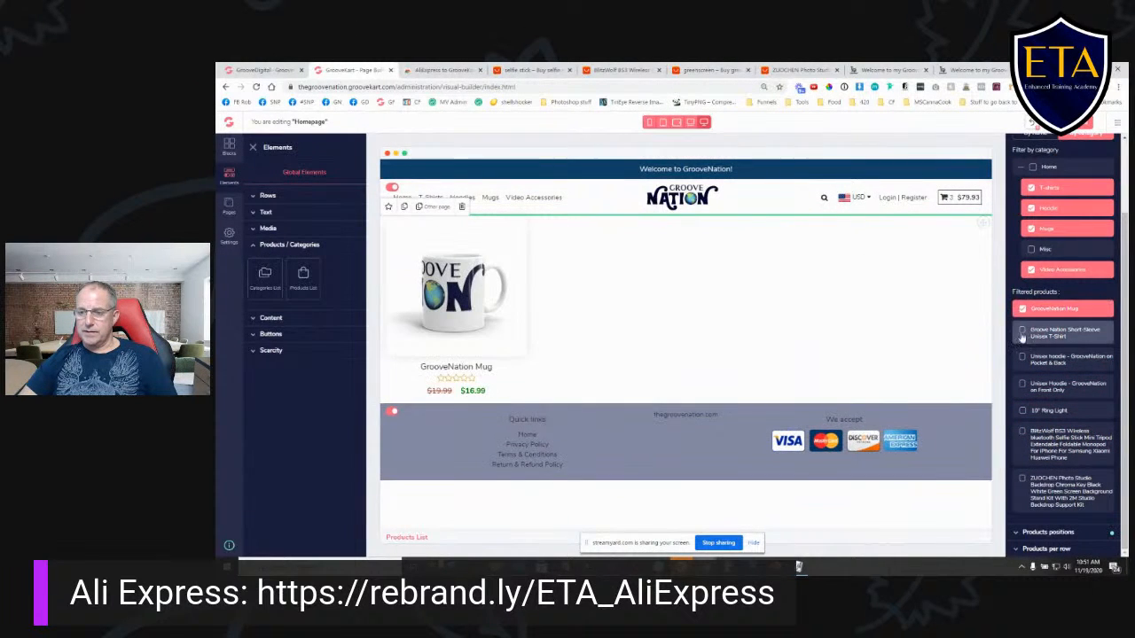
- Add the products back after the mug in order: T-shirt, both hoodies, 10" Ring Light, BlitzWolf selfie stick and ZUOCHEN backdrop kit
click(1023, 333)
click(1022, 358)
click(1023, 385)
click(1023, 410)
click(1023, 432)
click(1023, 479)
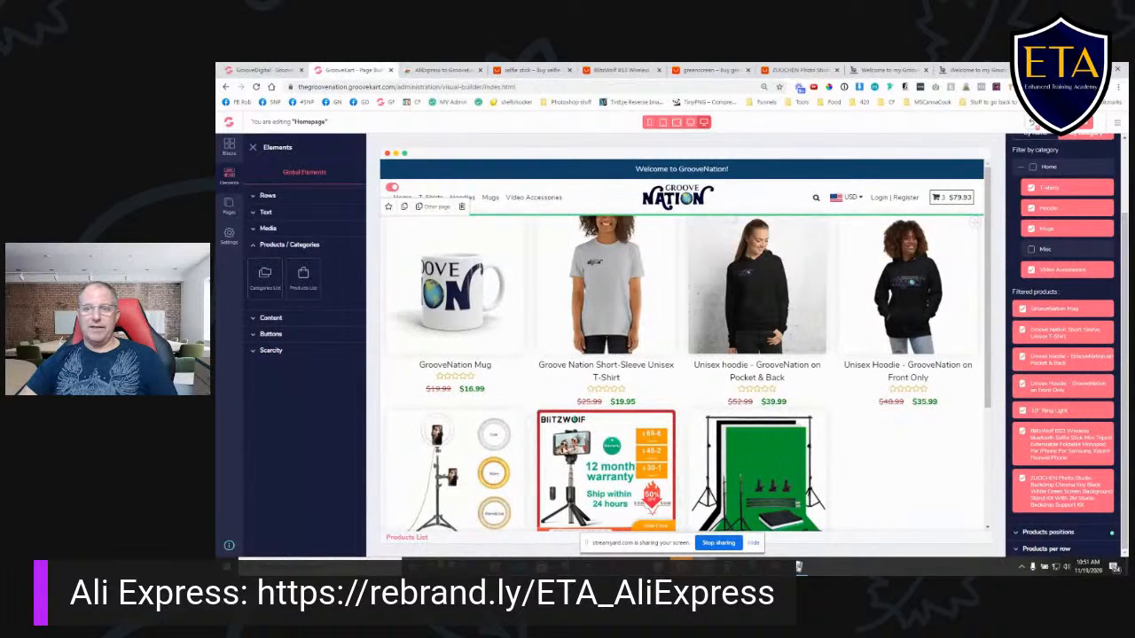
scroll(915, 462, down, 2)
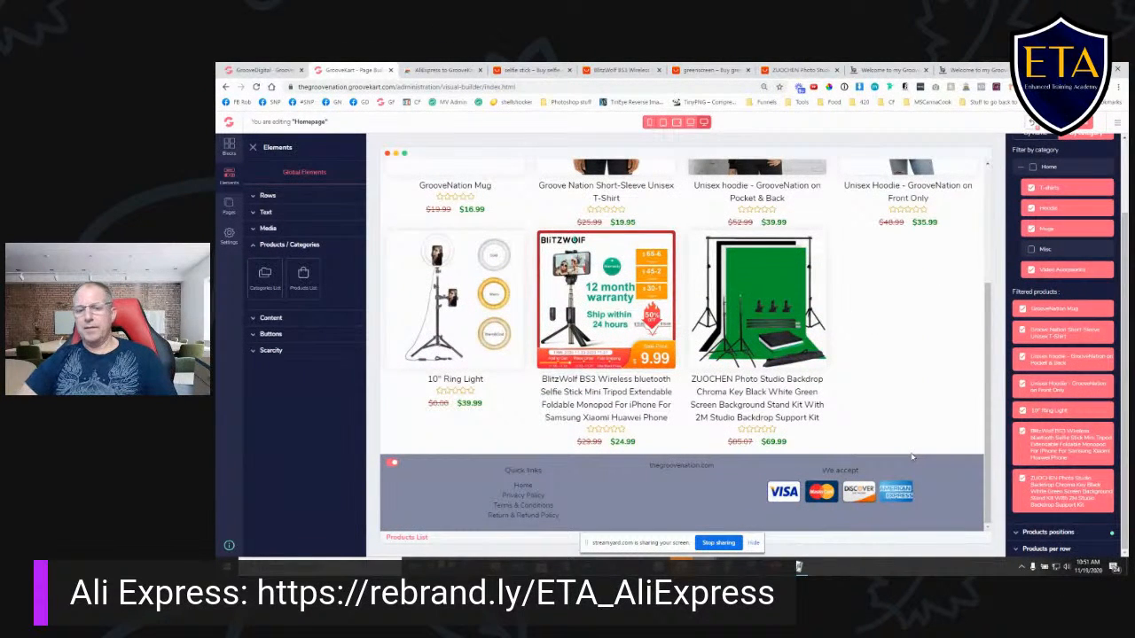
scroll(892, 395, up, 2)
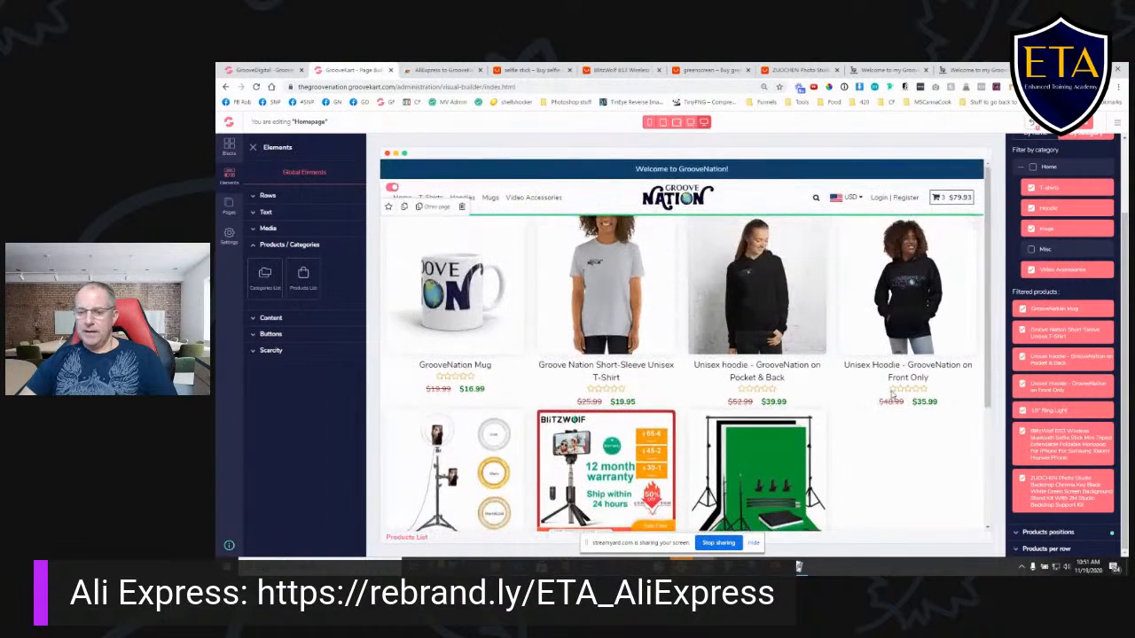
- Save the homepage layout and reload the live store's home page to check the product grid
click(1081, 128)
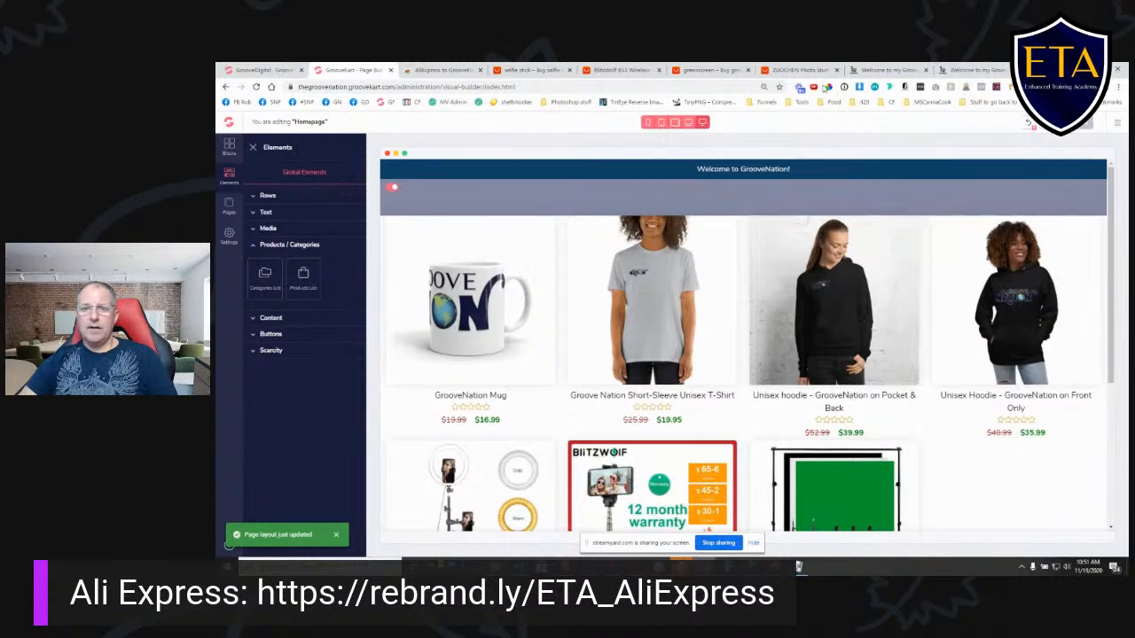
click(891, 71)
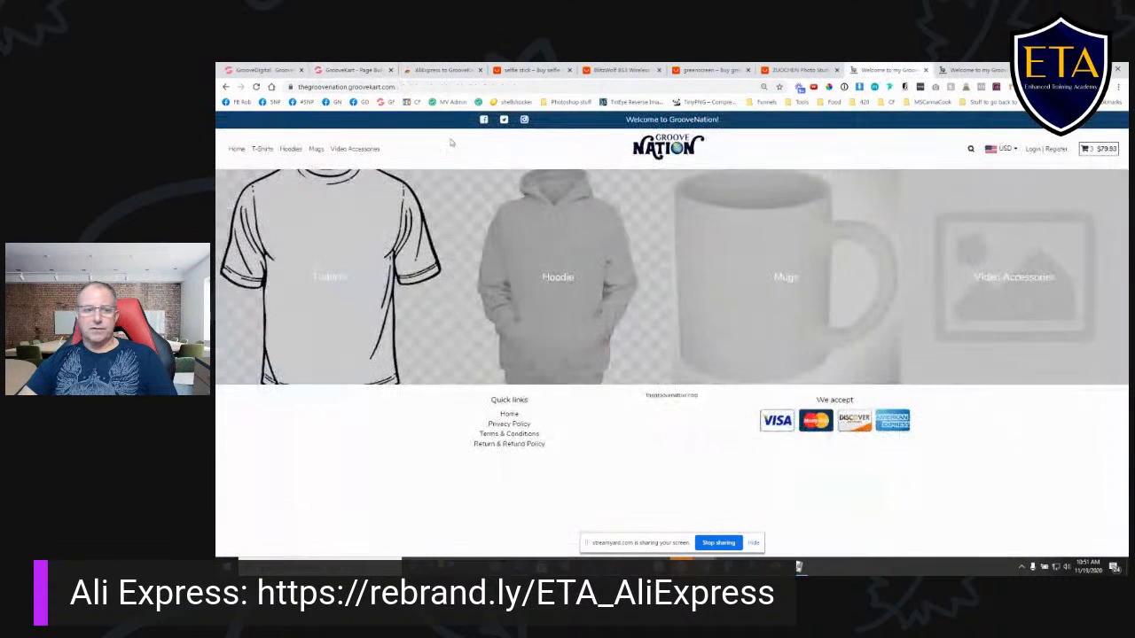
click(257, 87)
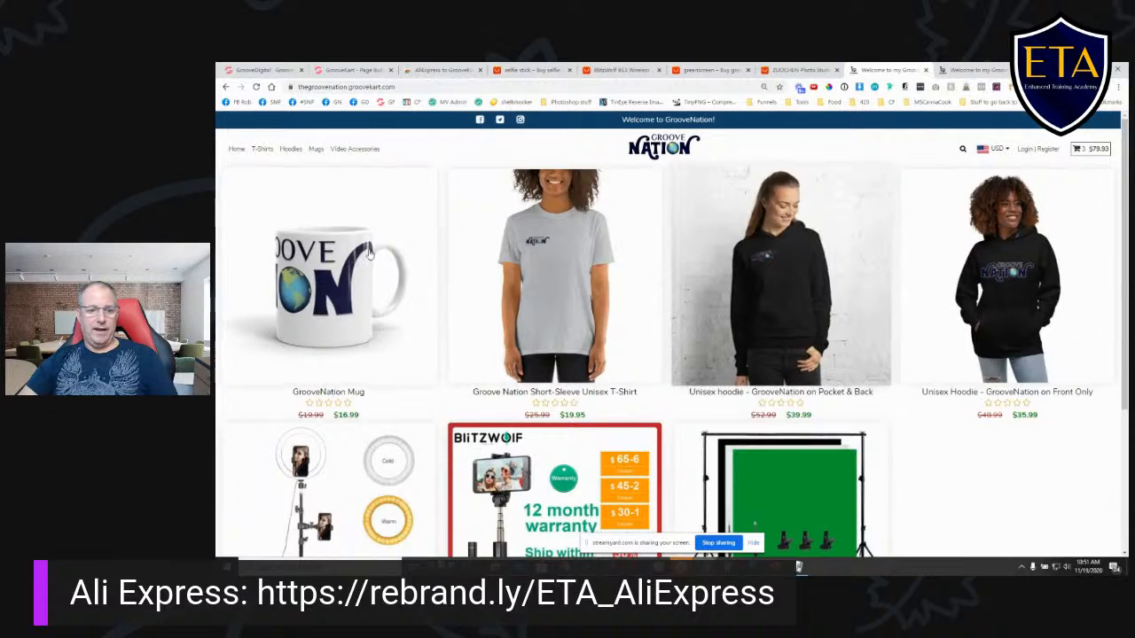
scroll(816, 409, down, 3)
scroll(816, 411, up, 3)
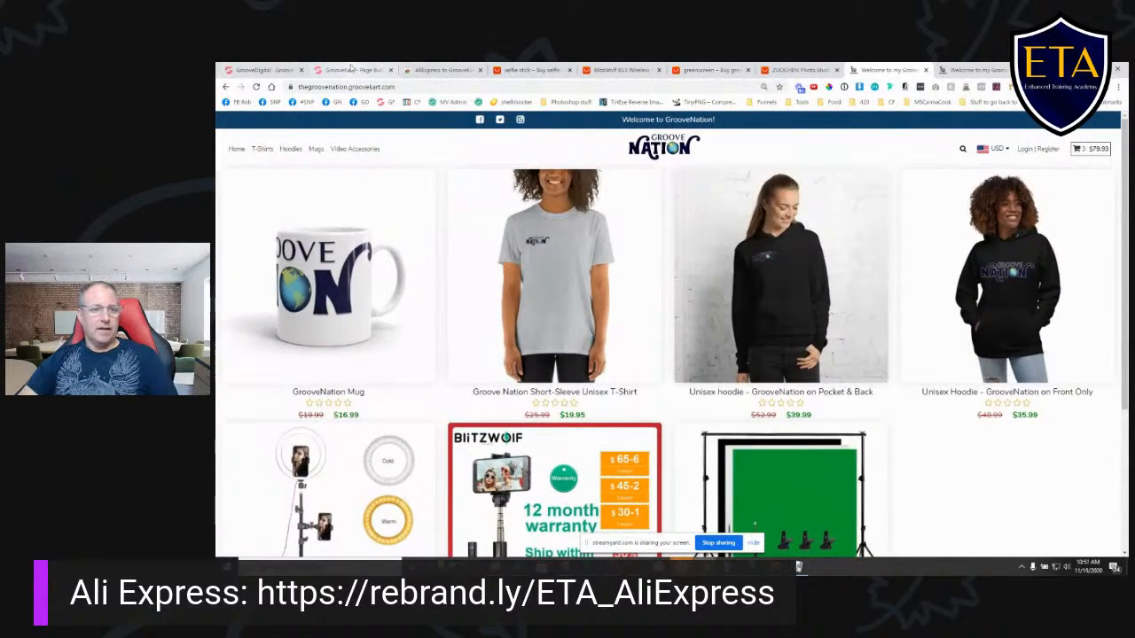
- Open the Category page in the visual builder and look over its product grid
click(353, 69)
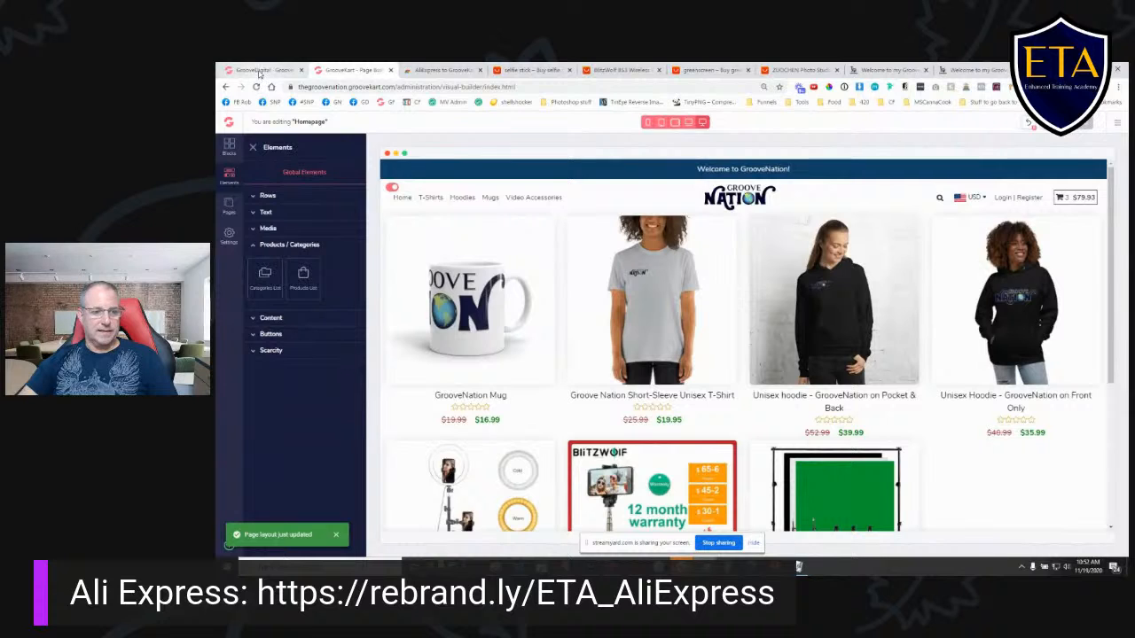
click(229, 205)
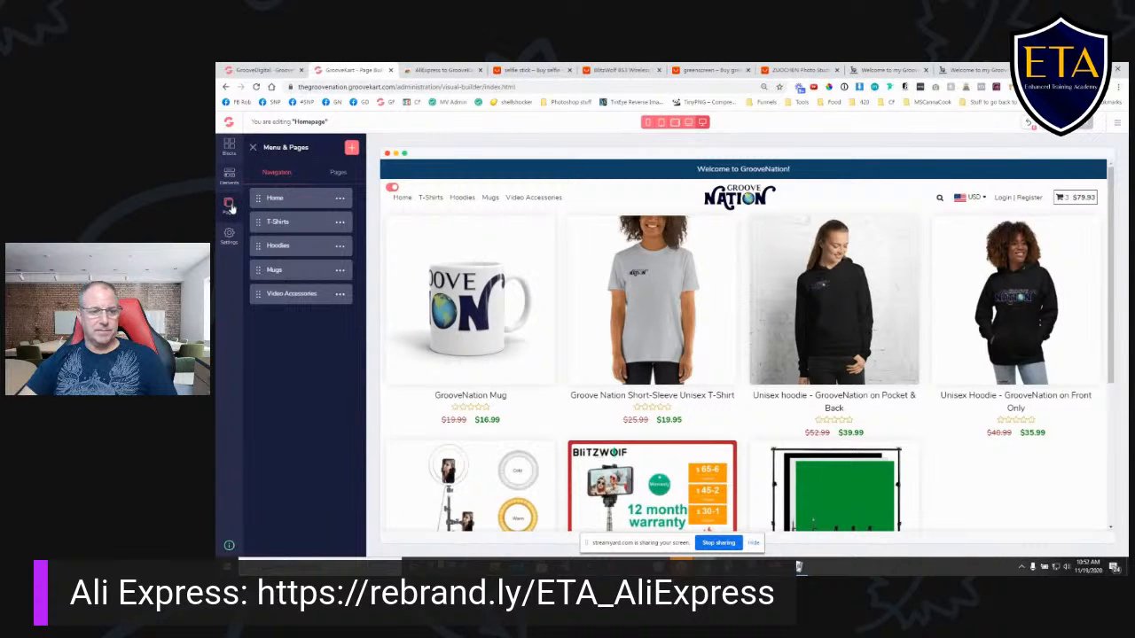
click(338, 173)
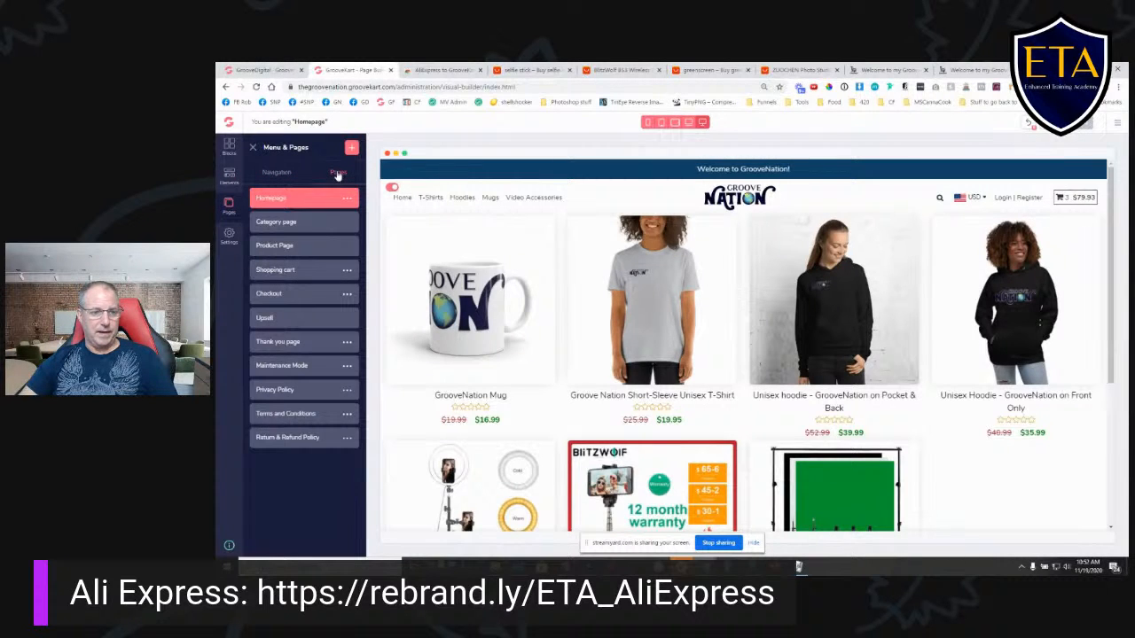
click(297, 224)
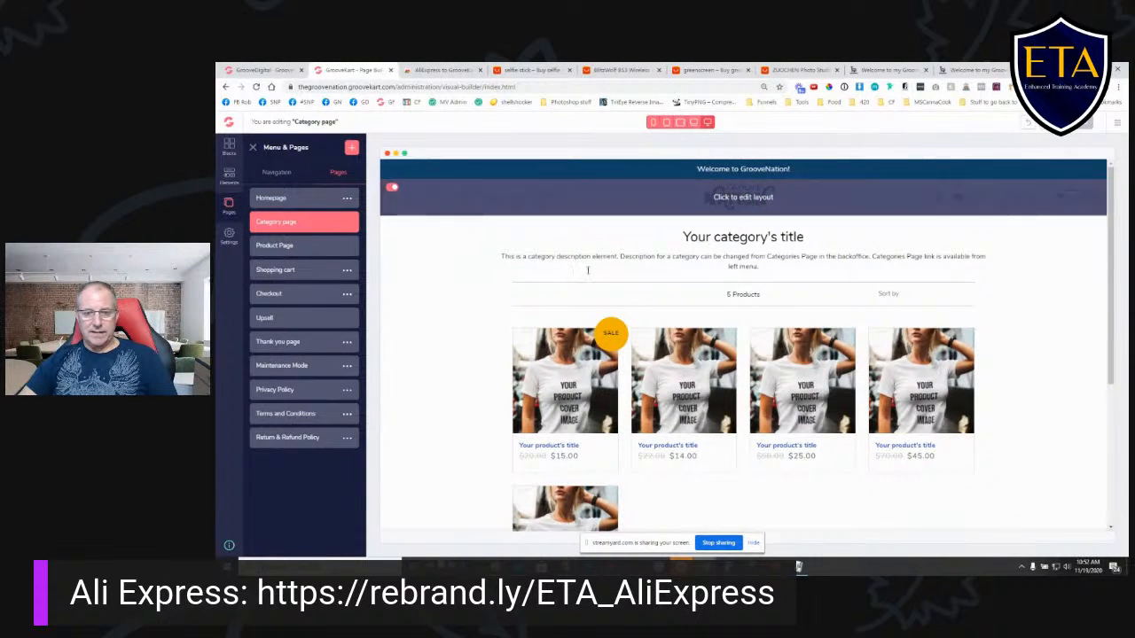
scroll(851, 329, down, 3)
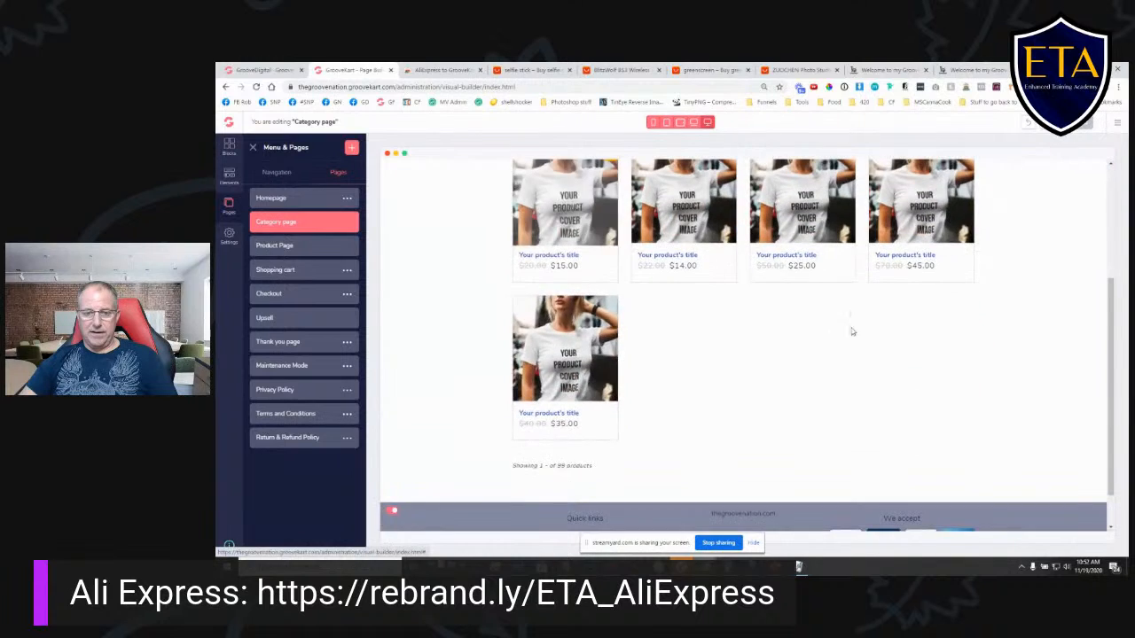
scroll(879, 323, up, 1)
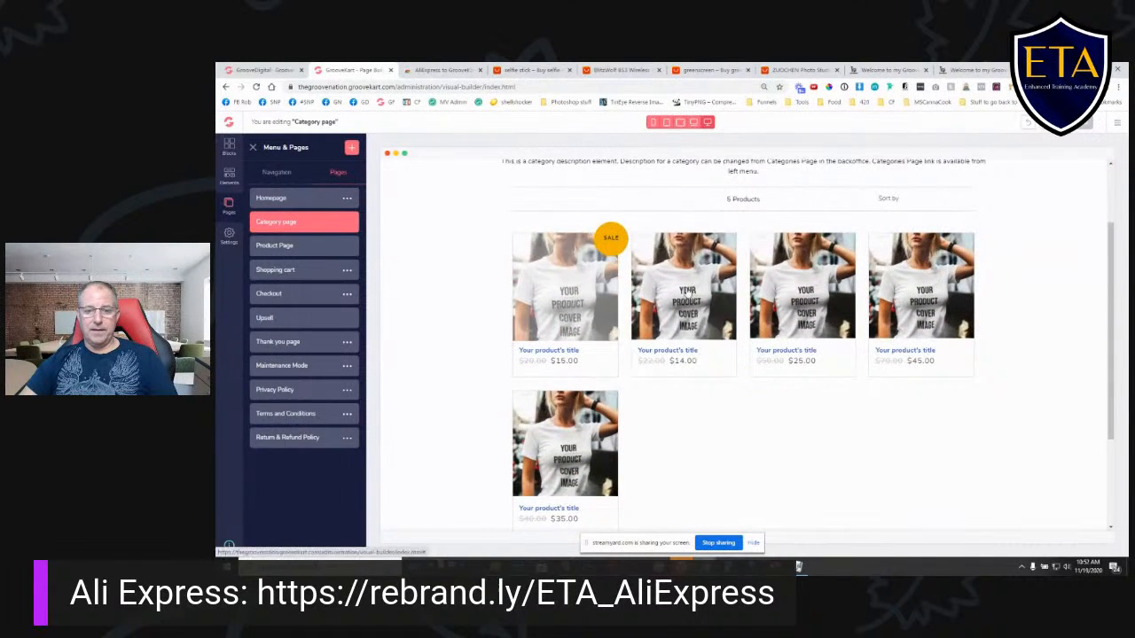
- Set the design of the Category Products element to Design 1
click(568, 284)
click(1092, 173)
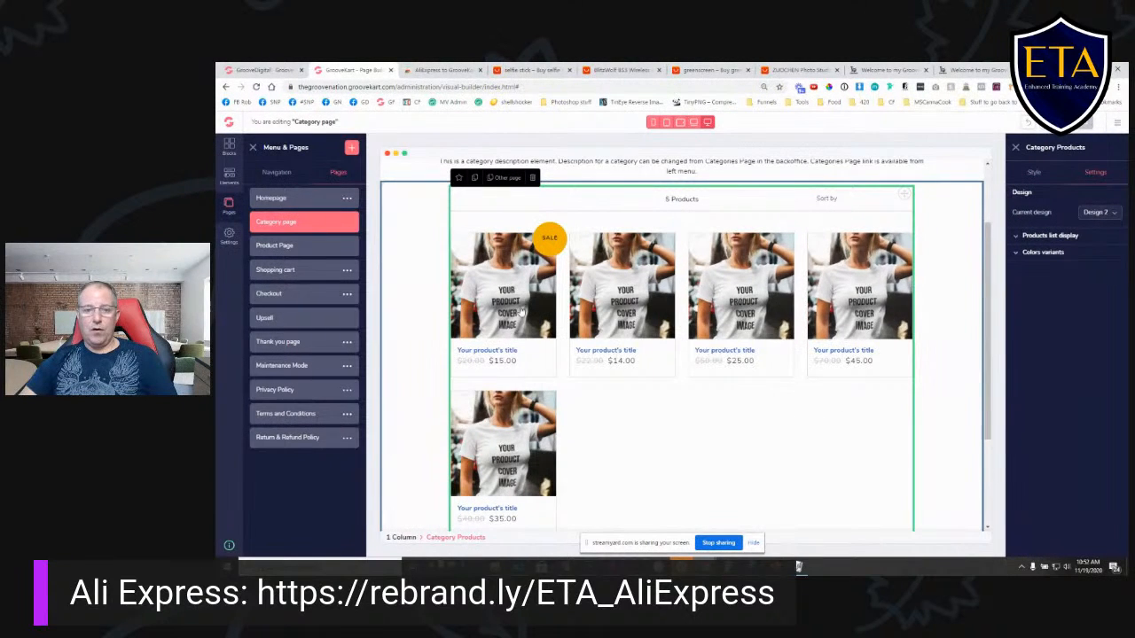
click(1035, 174)
click(1094, 173)
click(1105, 213)
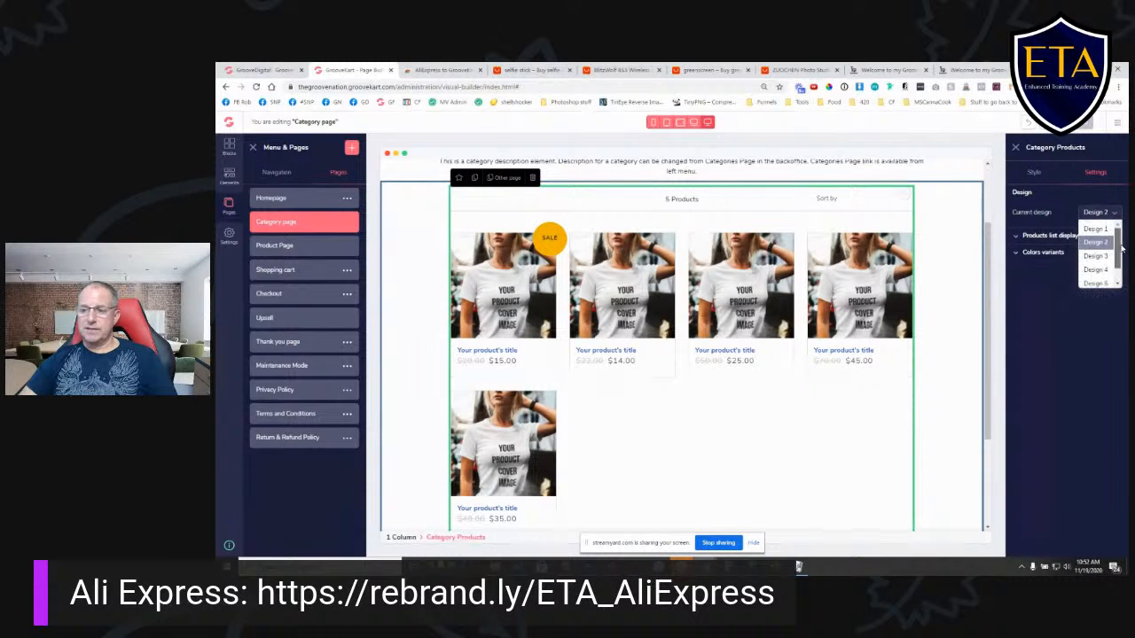
click(1096, 231)
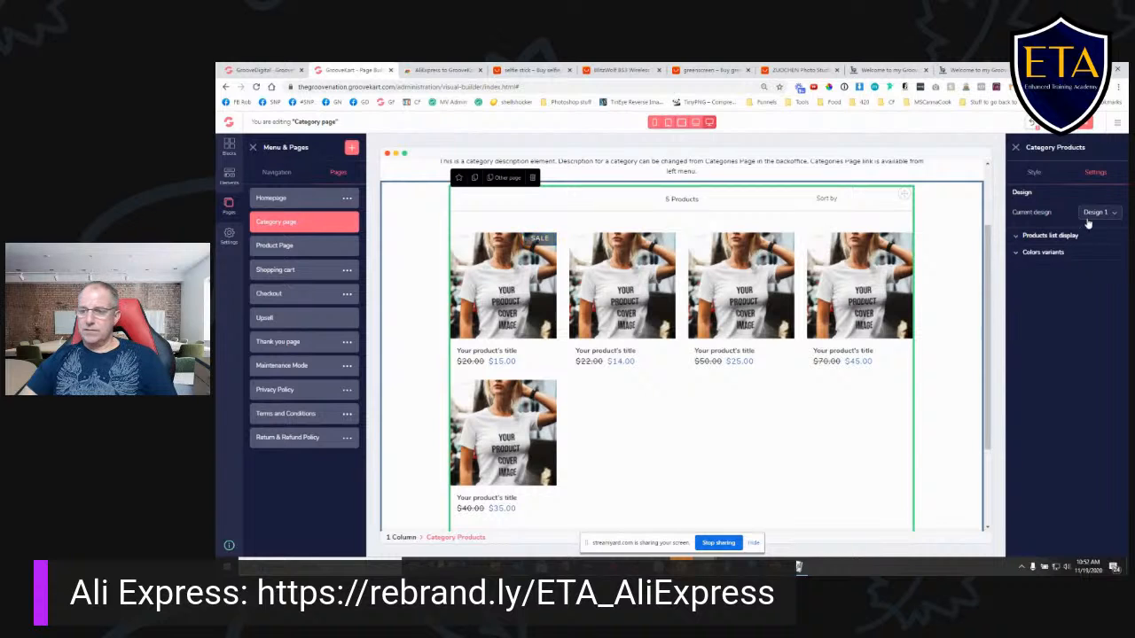
- Try Design 2, Design 3, Design 4, Design 5 and Design 6 in turn on the Category Products element
click(1116, 216)
click(1097, 245)
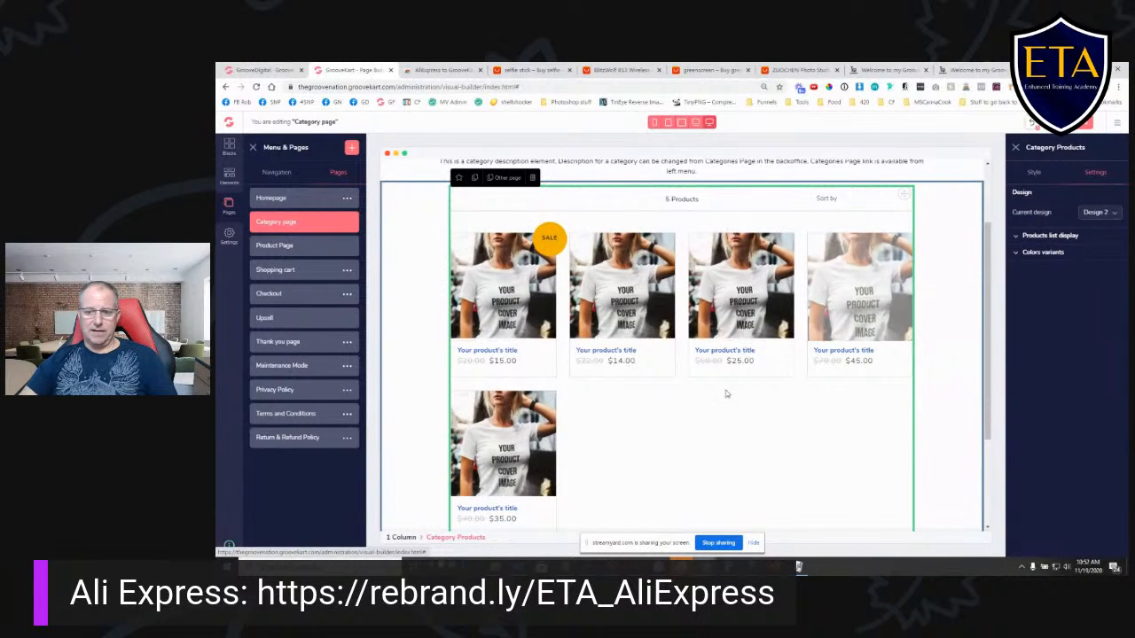
click(1107, 215)
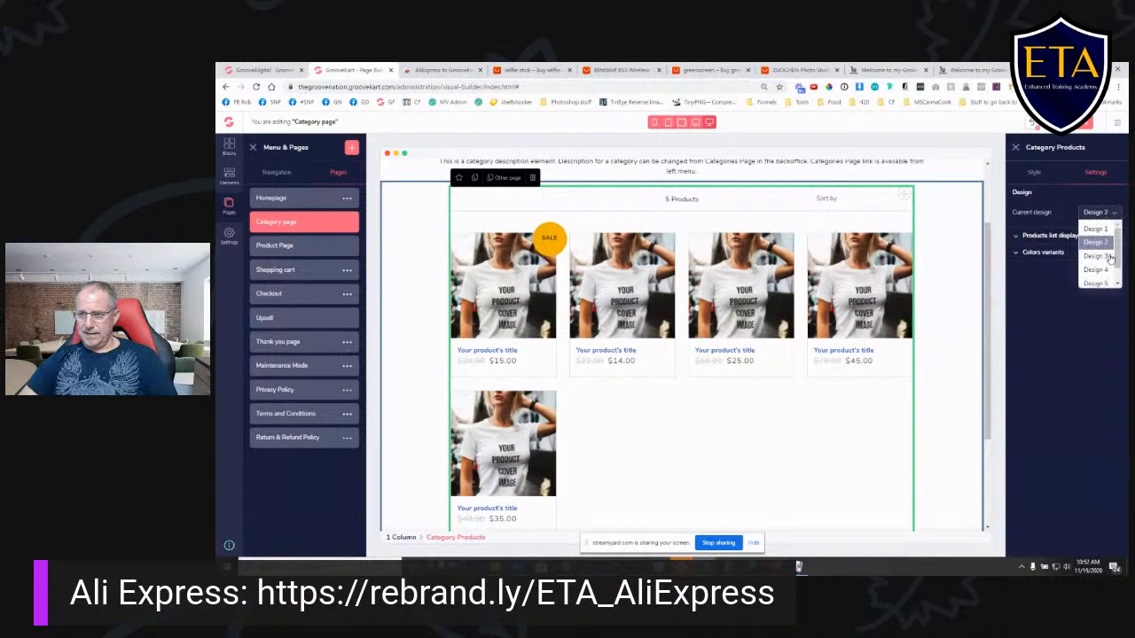
click(1096, 256)
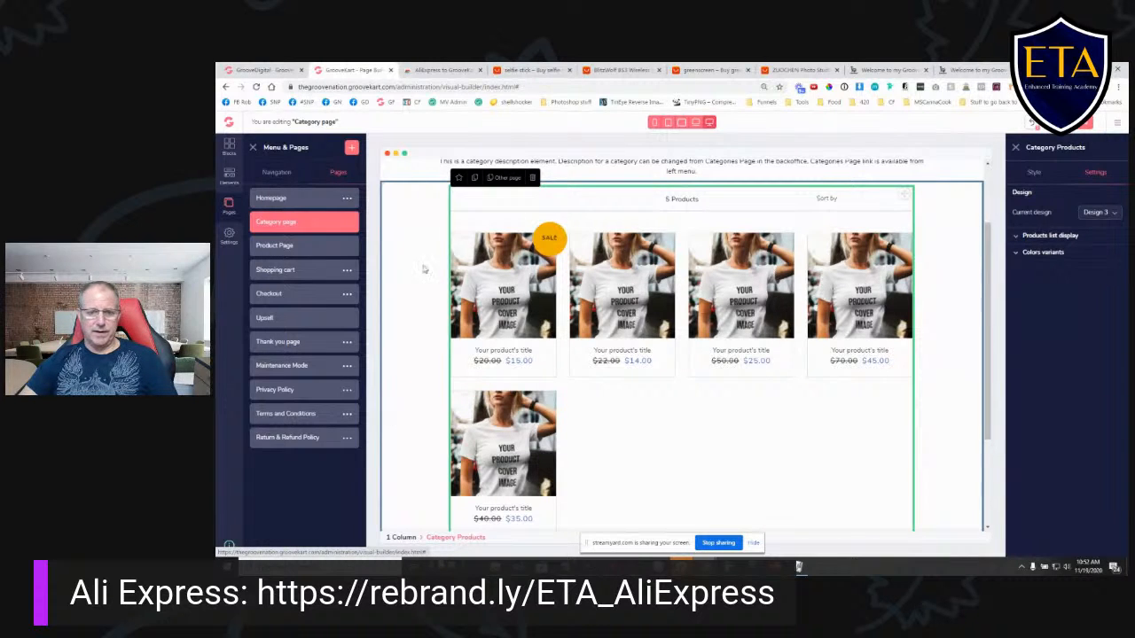
click(1115, 221)
click(1091, 287)
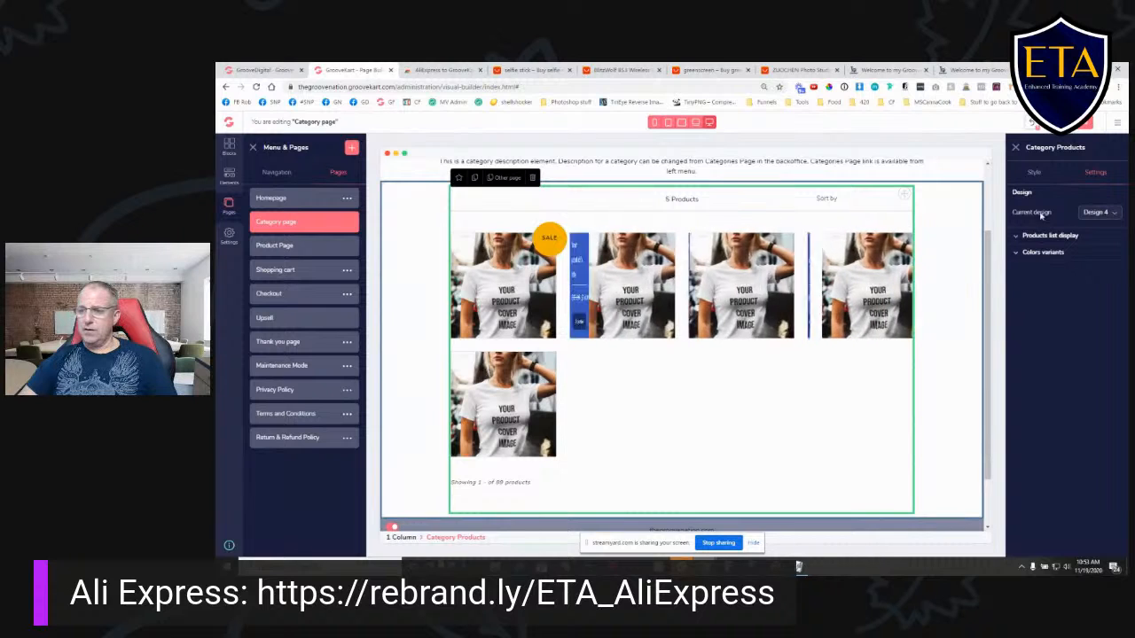
click(1100, 214)
click(1099, 286)
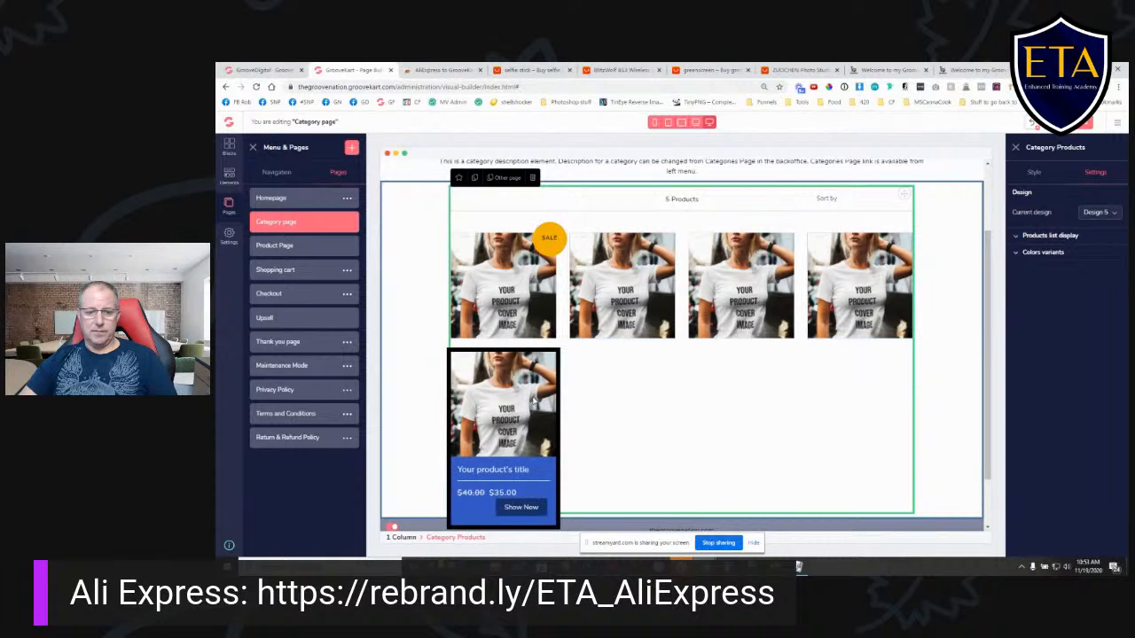
click(1100, 214)
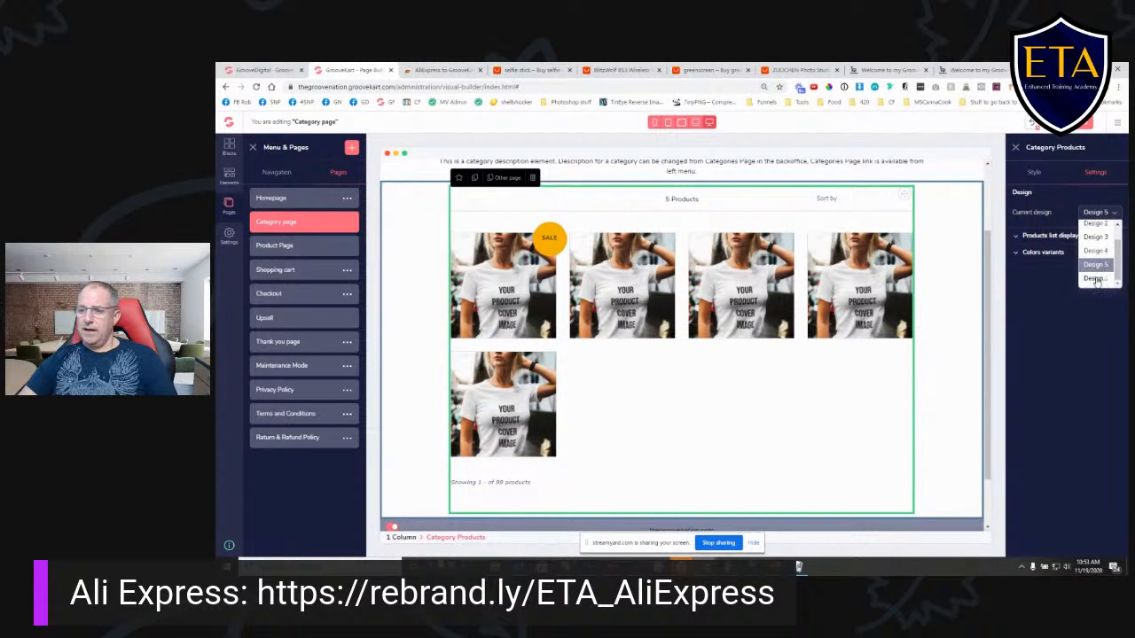
click(1099, 286)
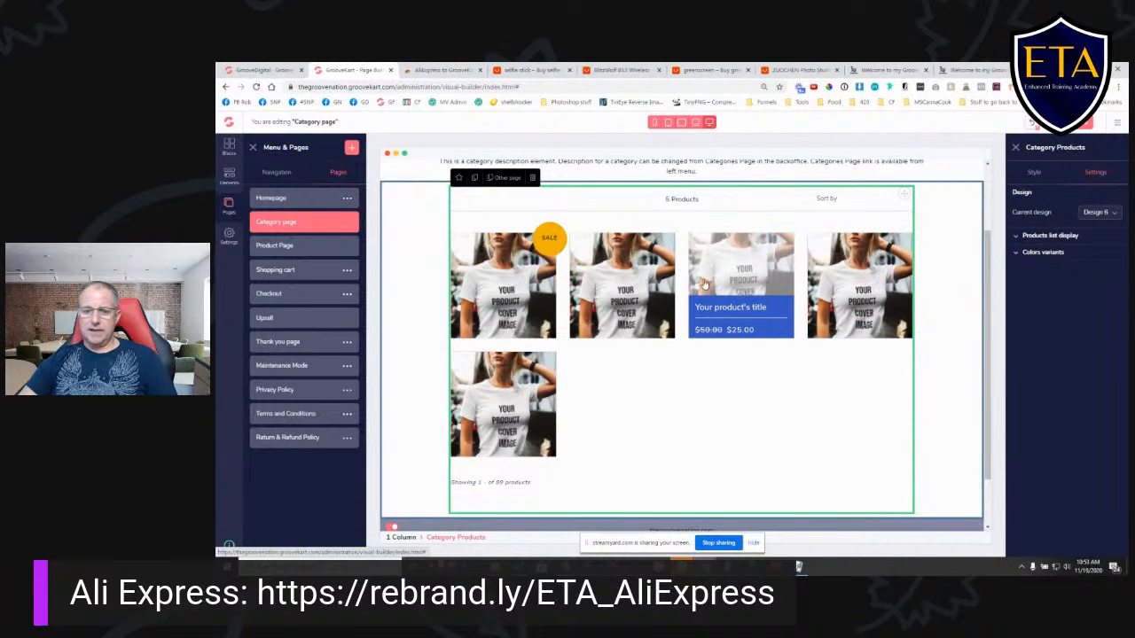
- Set the Category Products element to Design 2 and save the Category page layout
click(1096, 213)
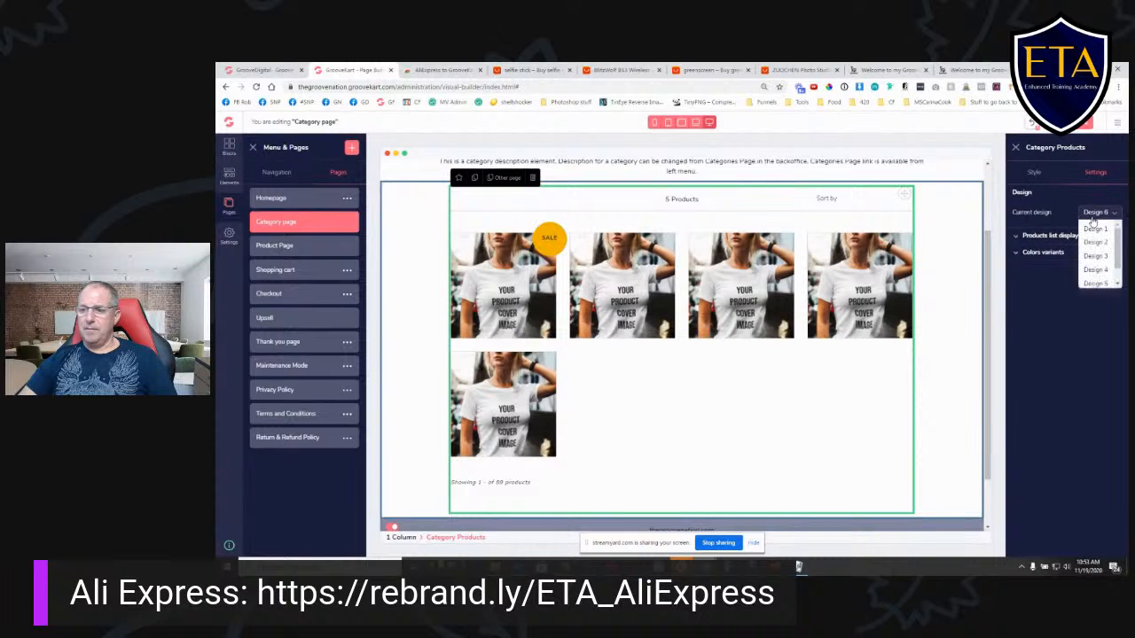
click(1096, 242)
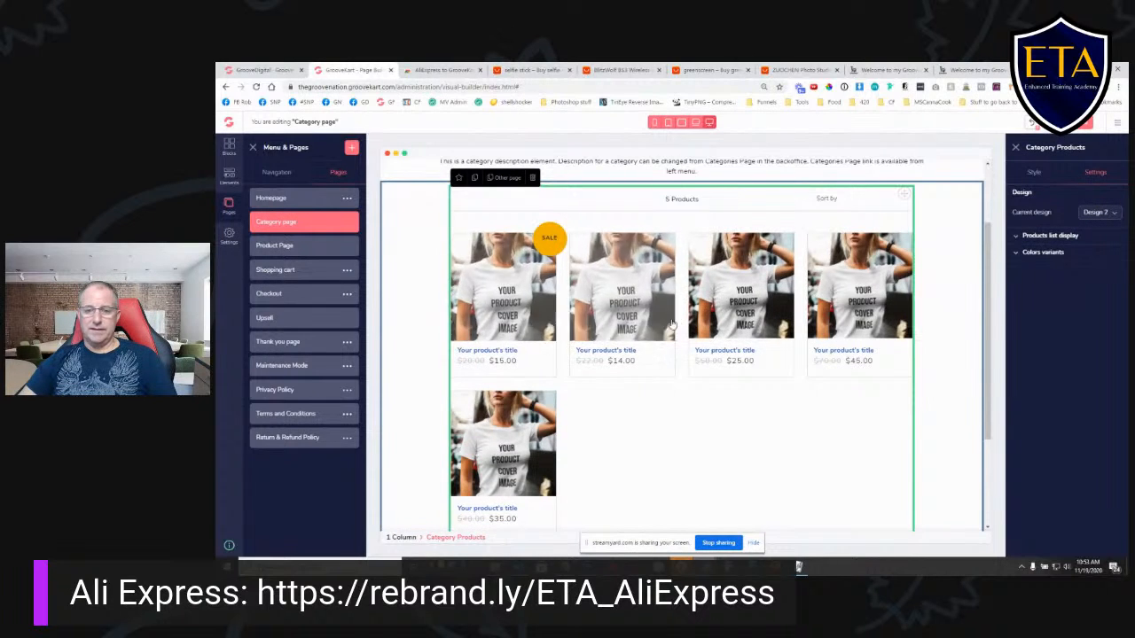
click(1088, 123)
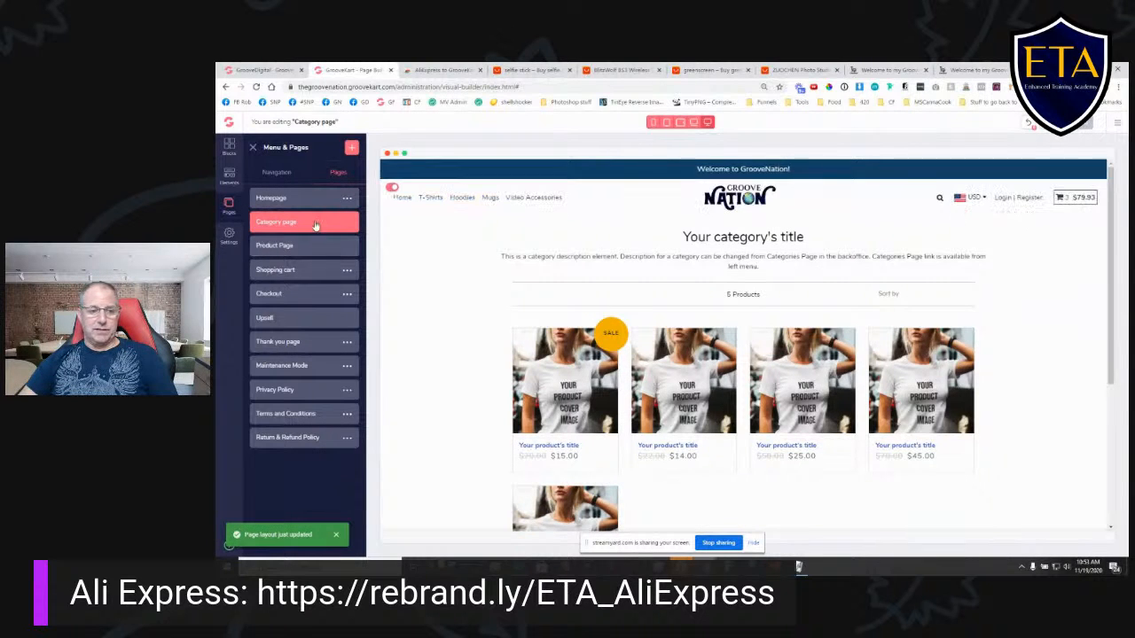
- Reload the live store and compare its T-Shirts category page with the category layout in the builder
click(891, 70)
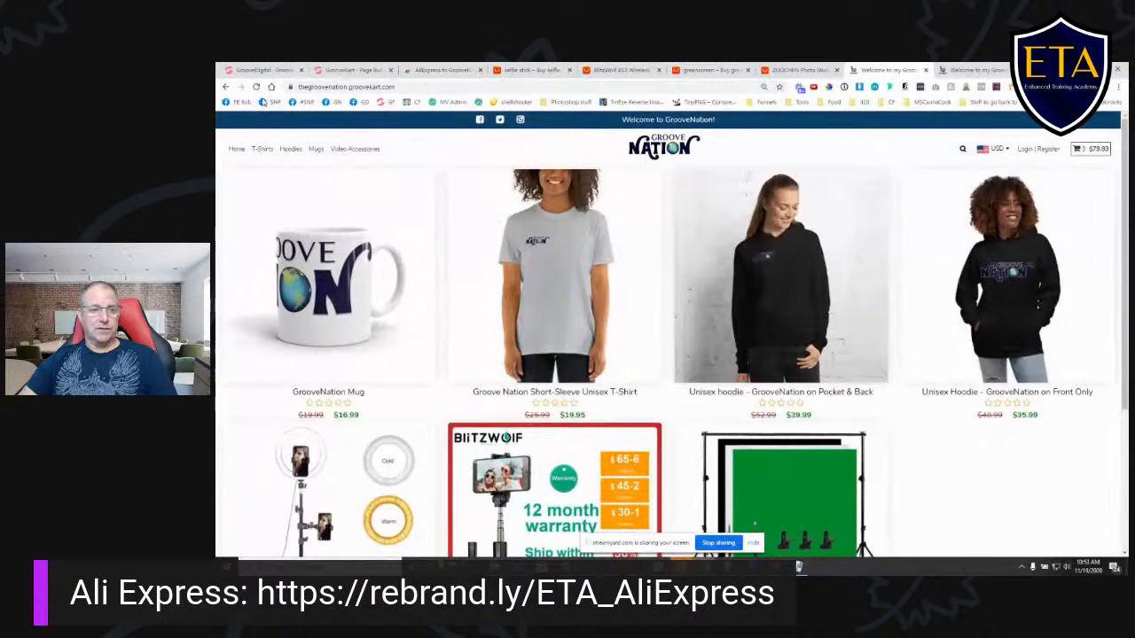
click(255, 87)
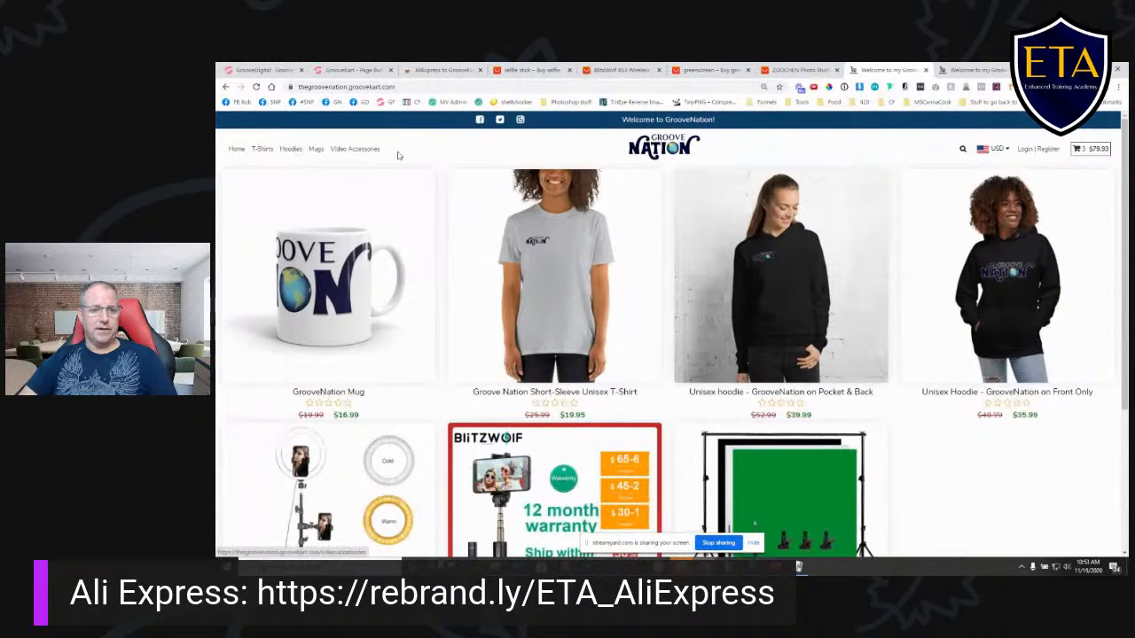
click(260, 150)
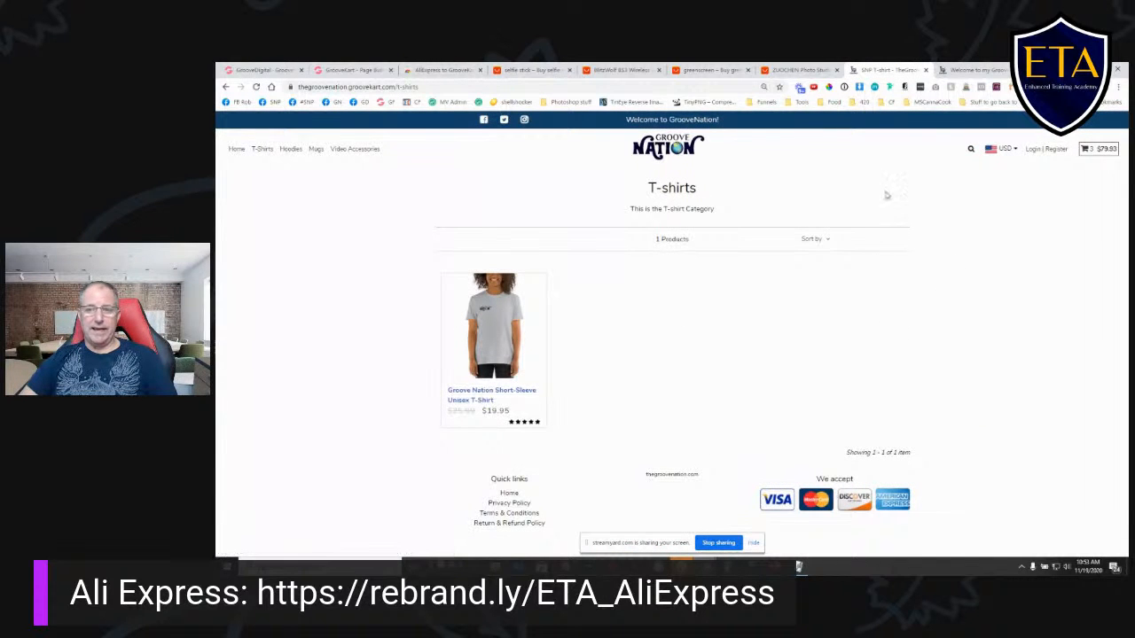
click(350, 69)
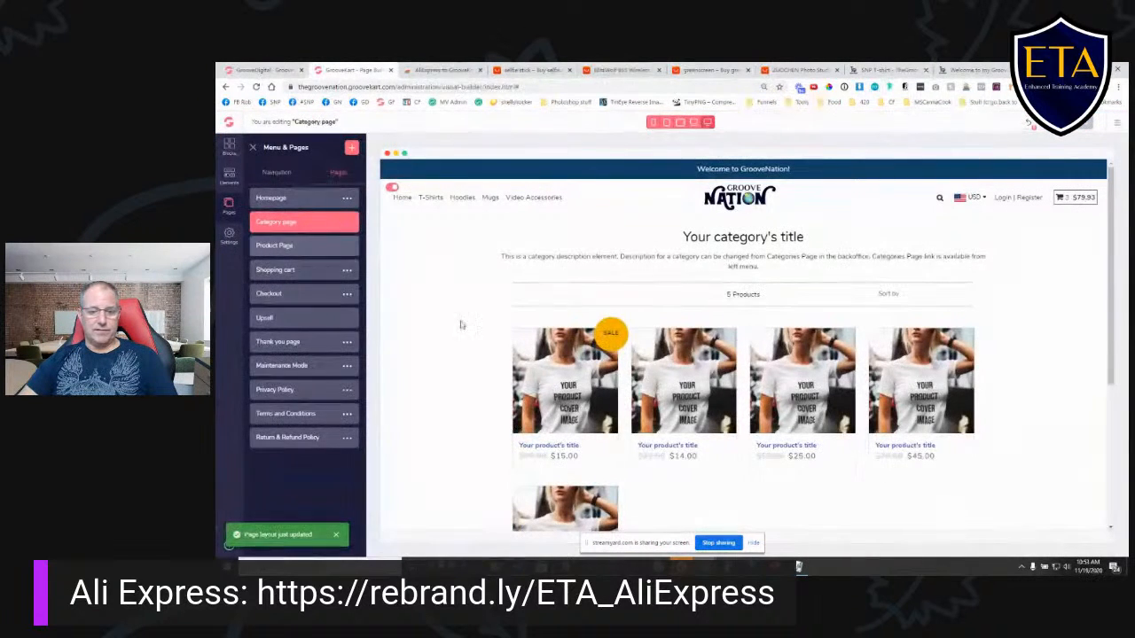
click(881, 71)
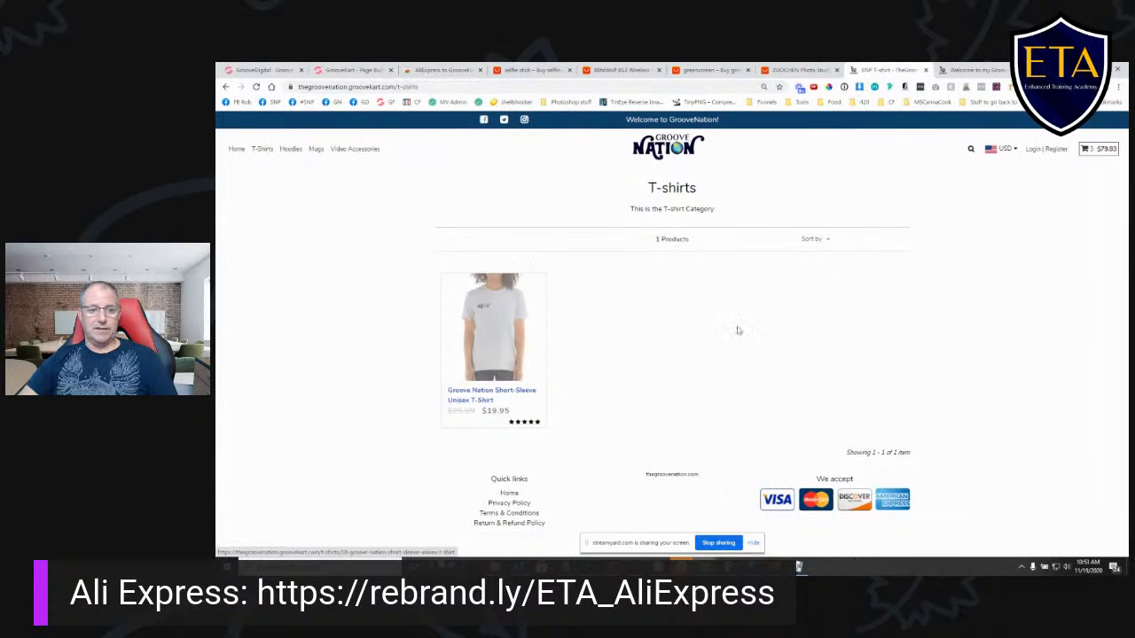
- View the live store's Video Accessories category and open the ZUOCHEN backdrop kit to examine its product page
click(289, 151)
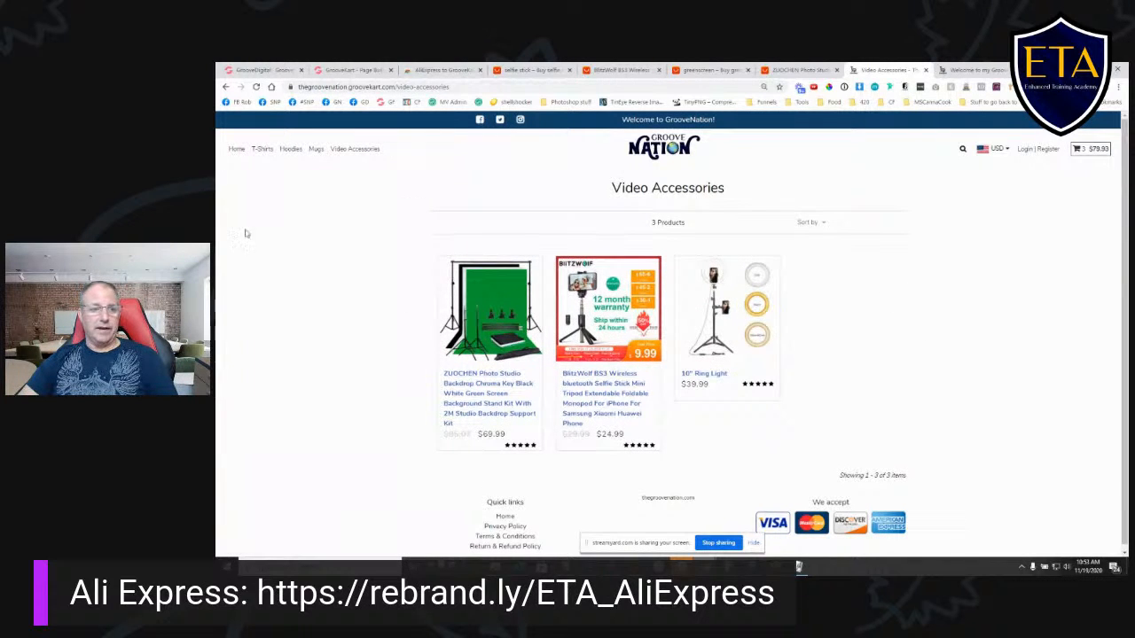
click(342, 71)
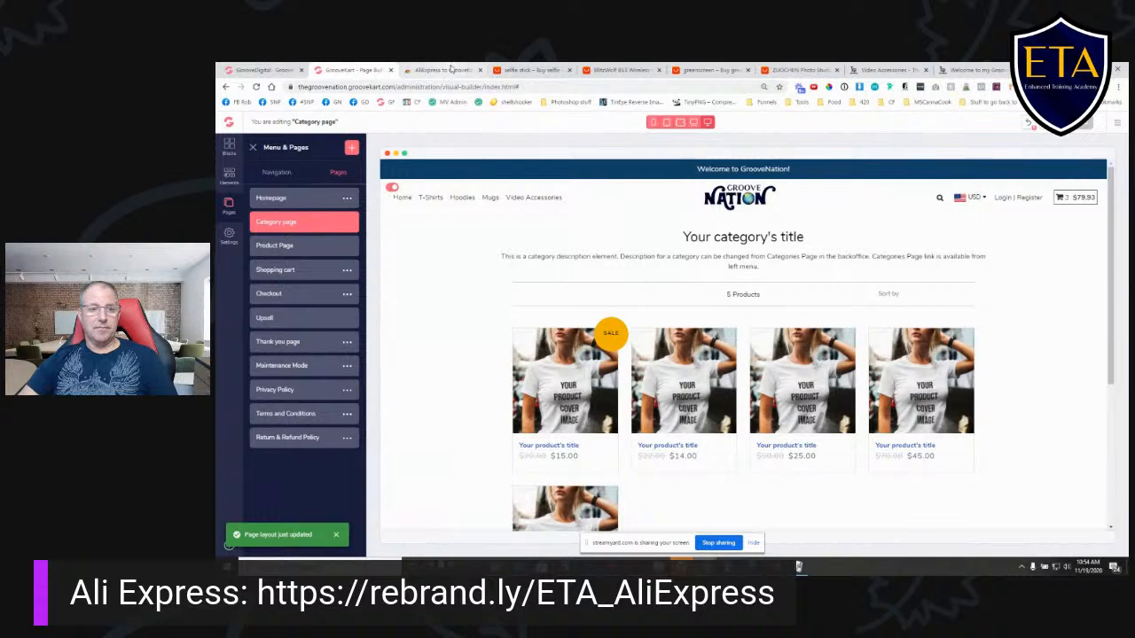
click(874, 71)
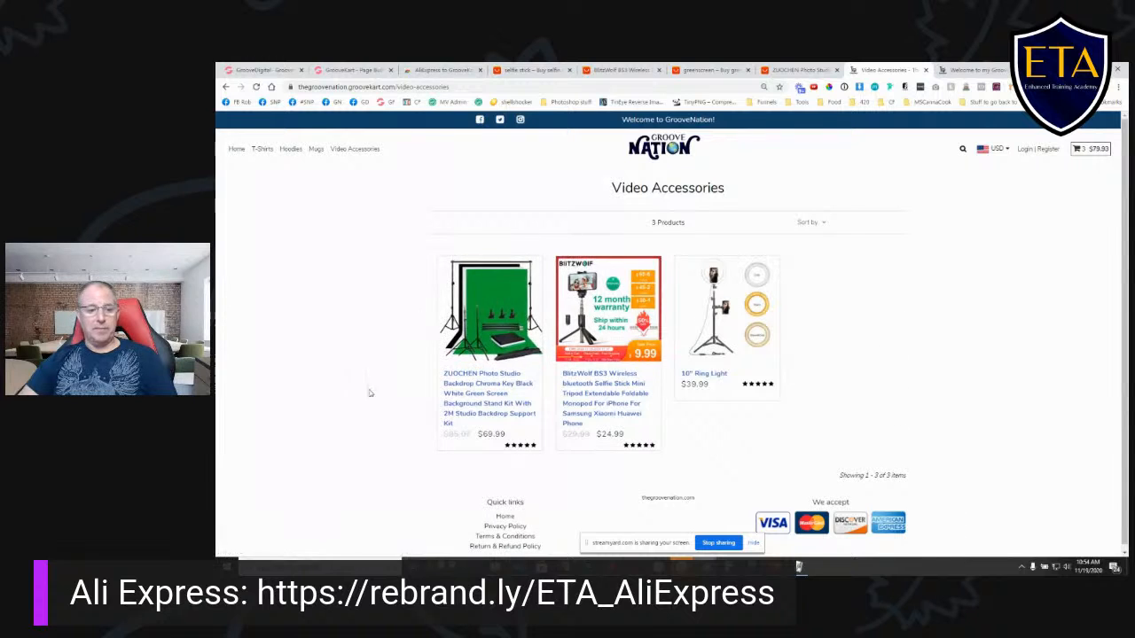
click(501, 306)
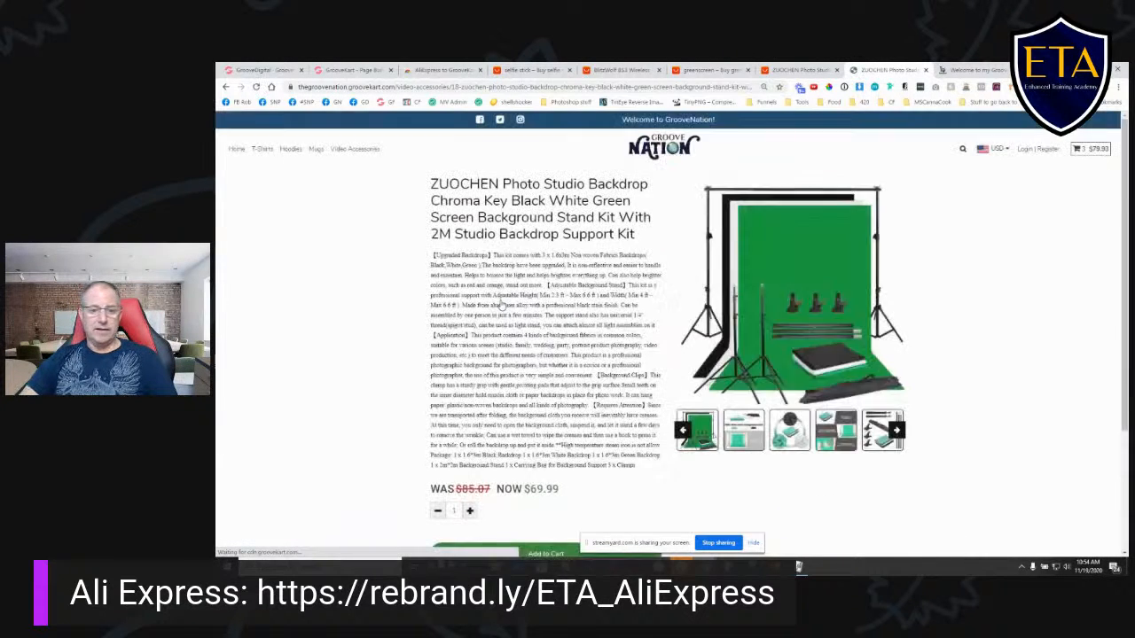
scroll(681, 394, down, 3)
scroll(681, 393, up, 3)
- Open the builder's product page layouts and preview Product Layout with Bumps, Default Product Layout 2 and Default Product Layout 5
click(354, 73)
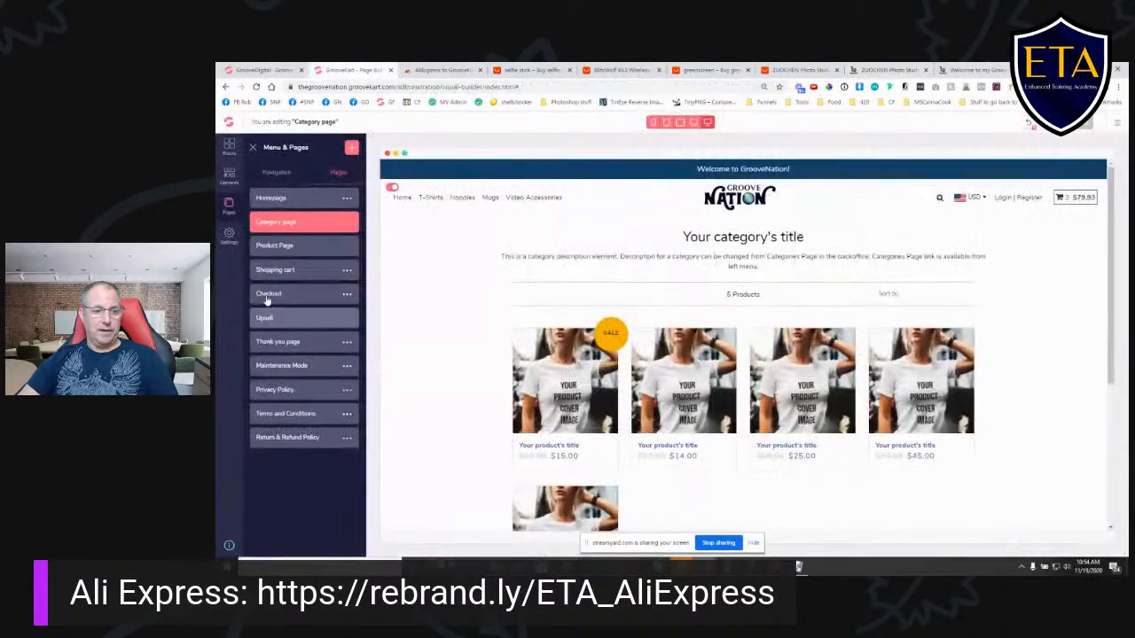
click(288, 246)
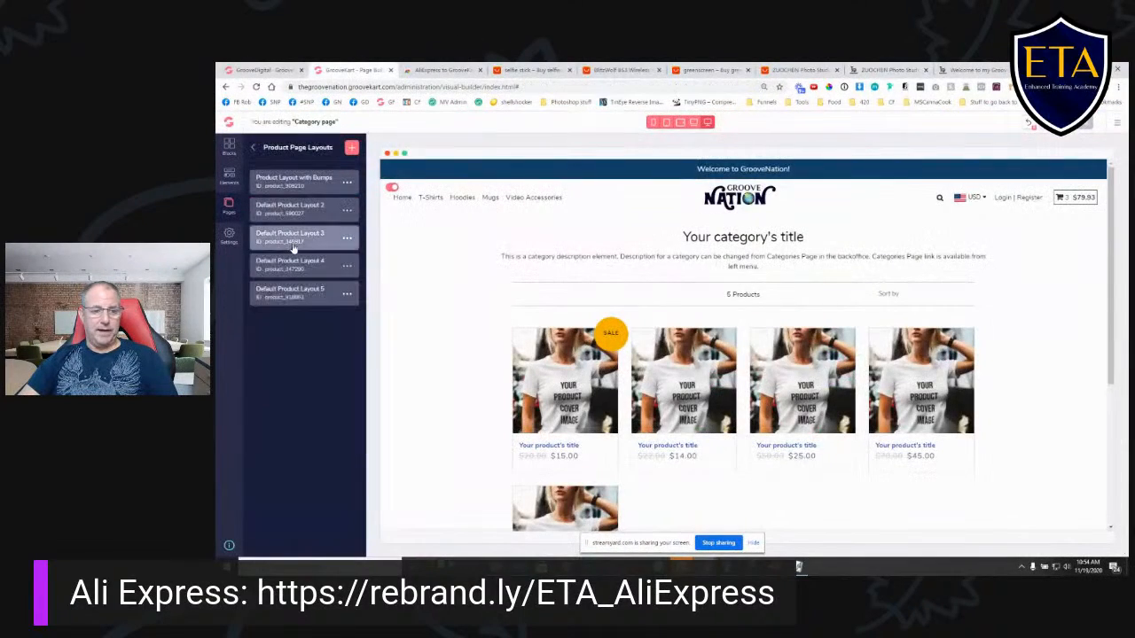
click(304, 182)
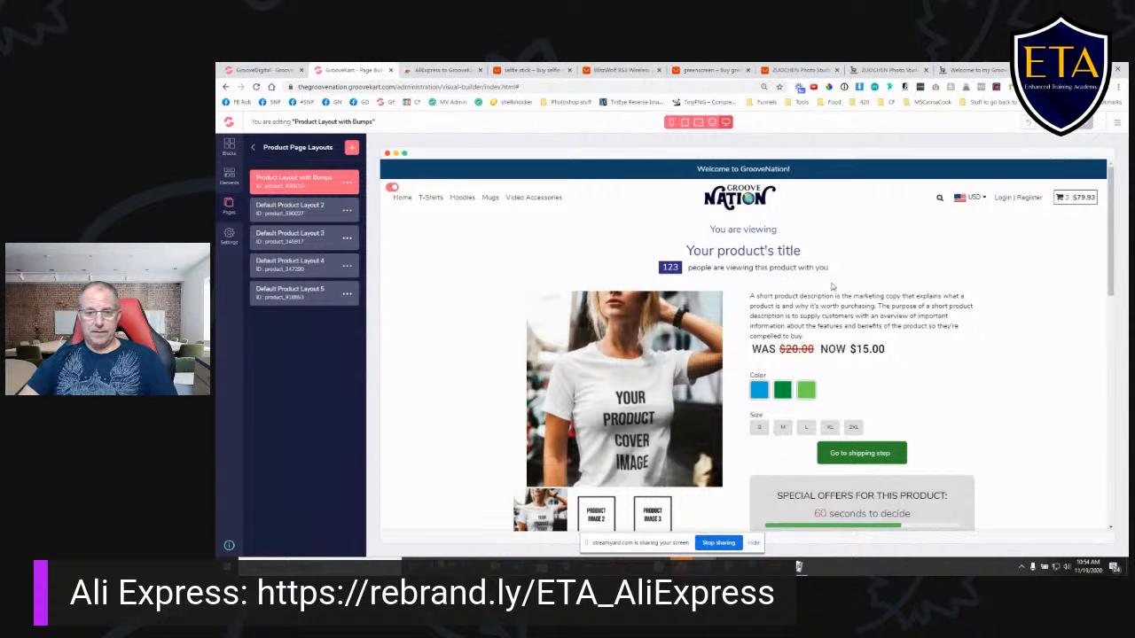
scroll(832, 285, down, 2)
scroll(851, 328, up, 3)
scroll(872, 364, down, 2)
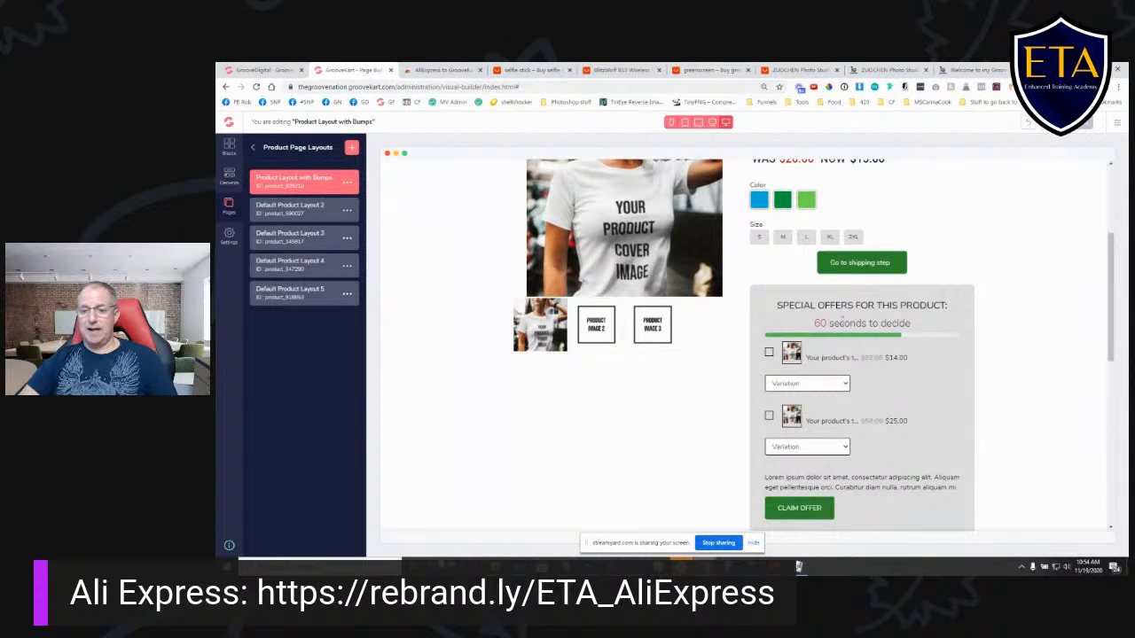
scroll(892, 402, up, 5)
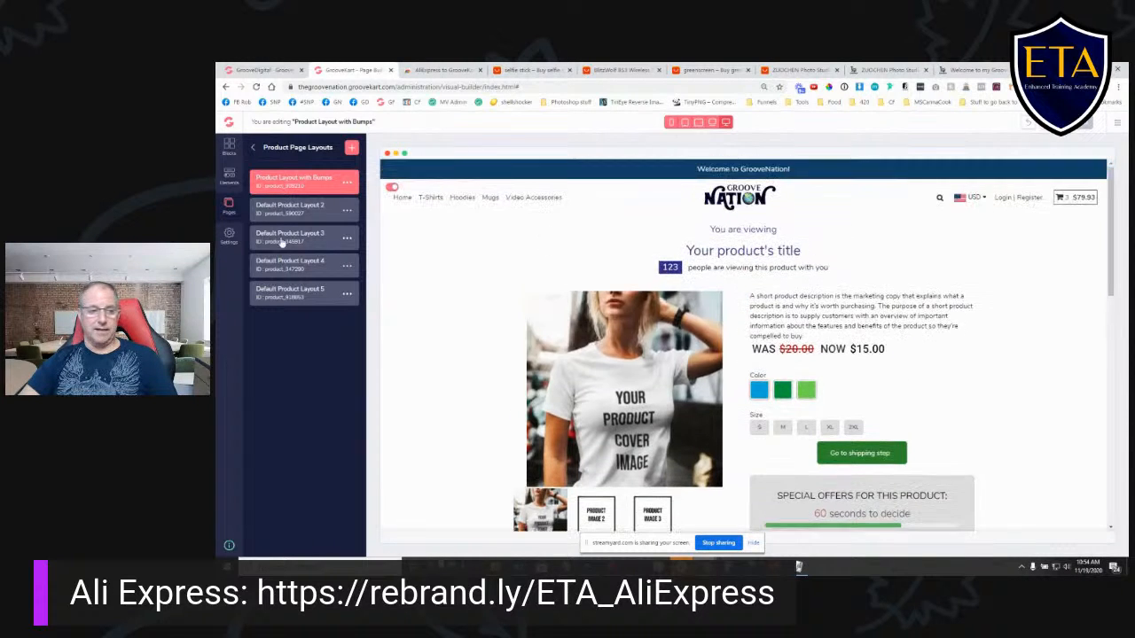
click(322, 210)
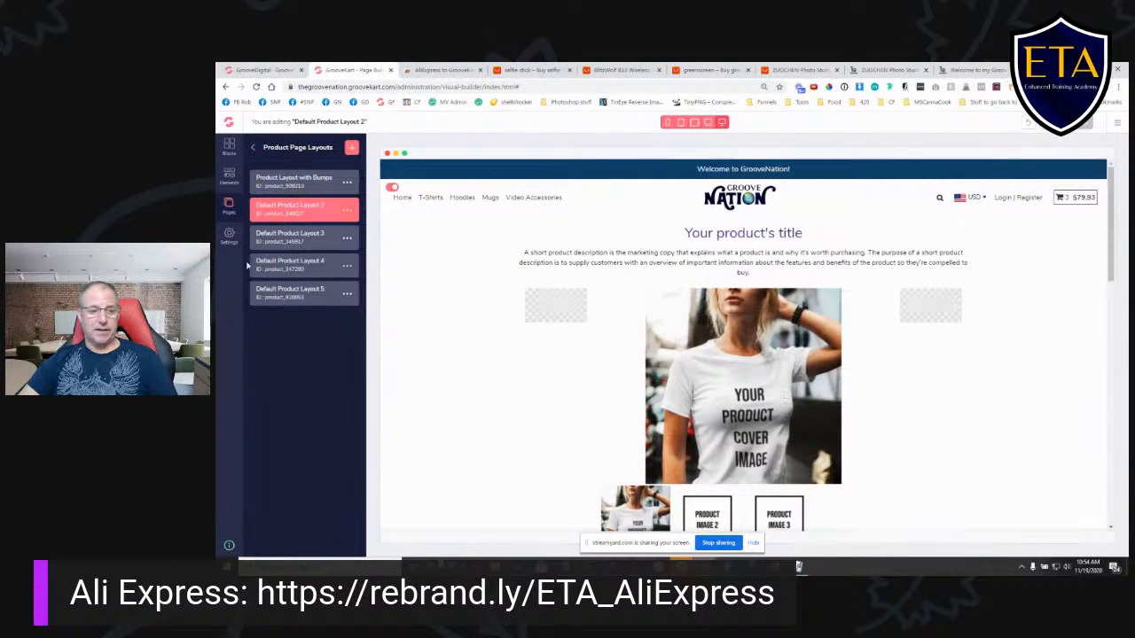
click(300, 301)
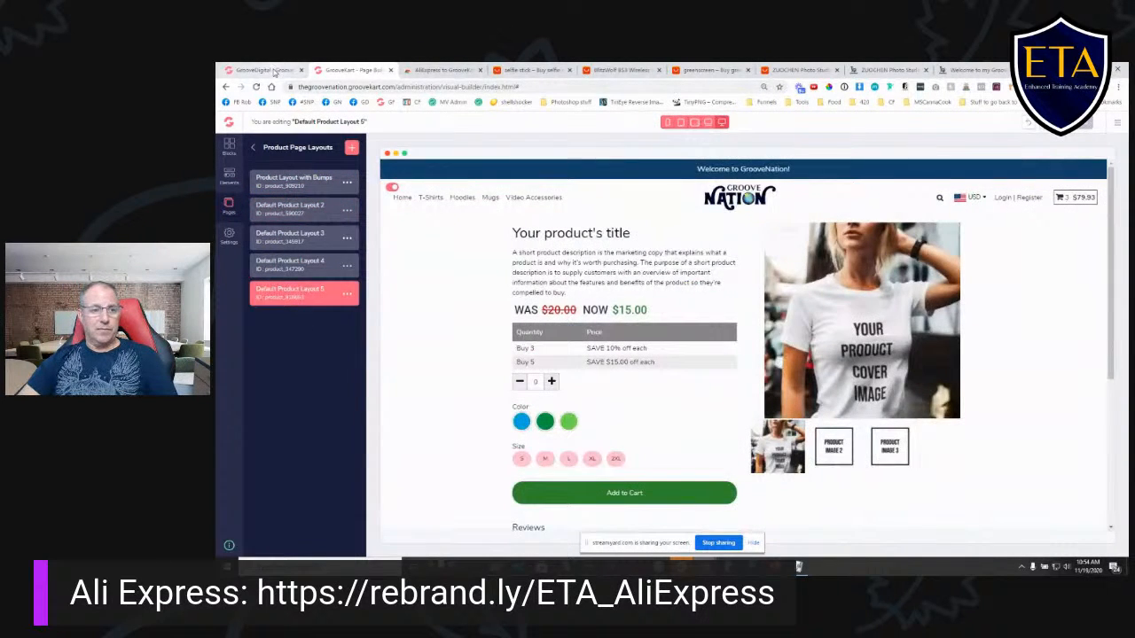
- Open TheGrooveNation store's back office and list its products to check their assigned page layouts
click(273, 71)
click(658, 304)
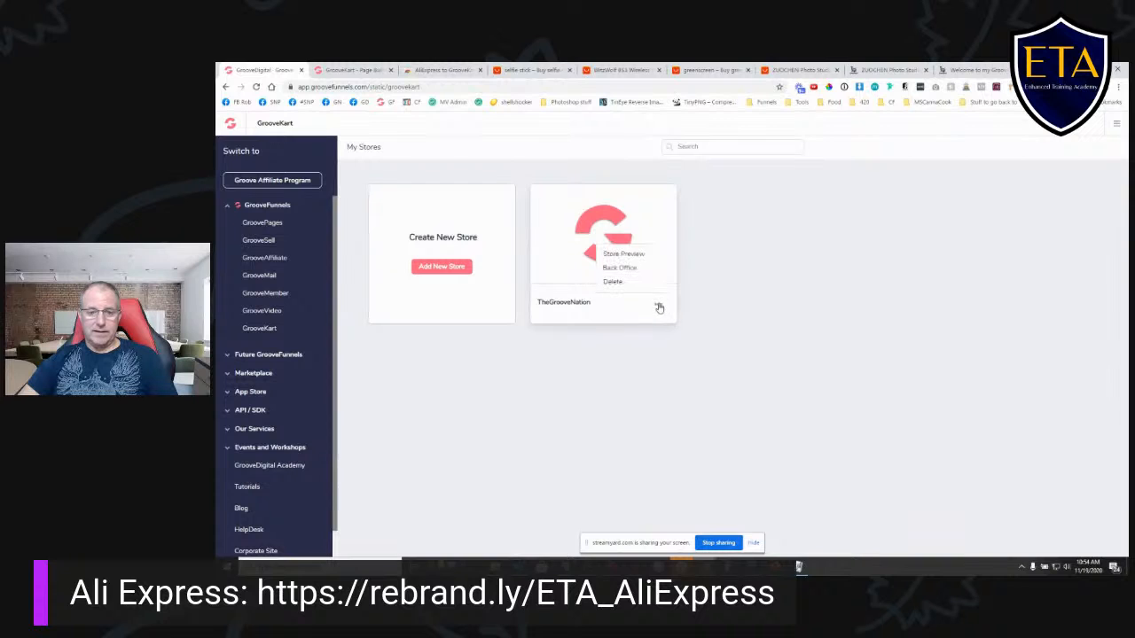
click(634, 271)
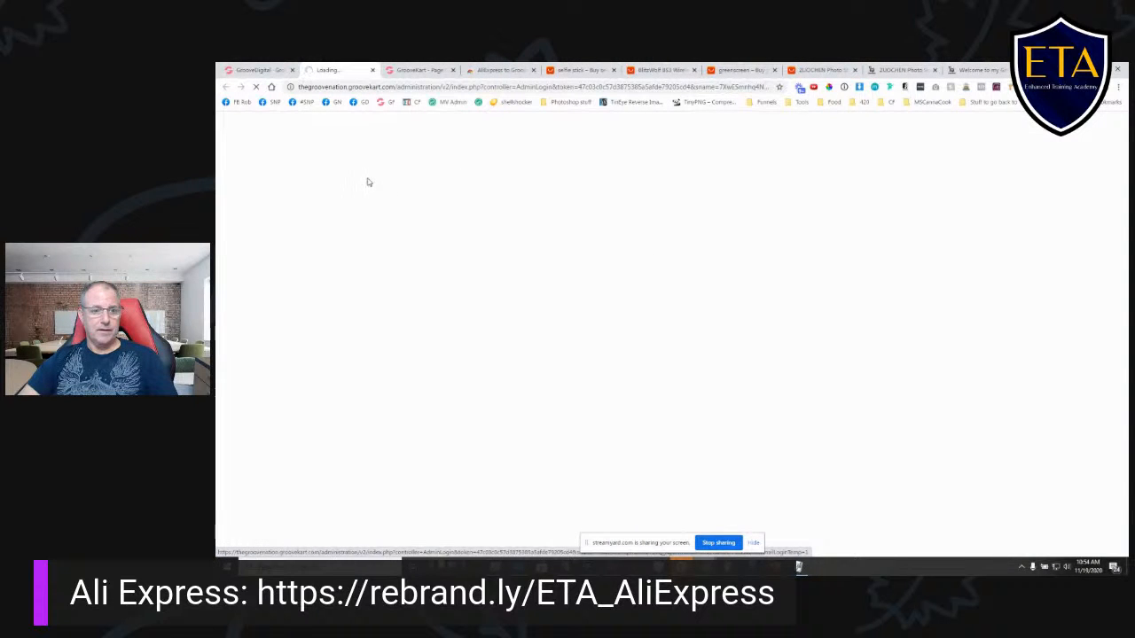
click(228, 177)
click(274, 178)
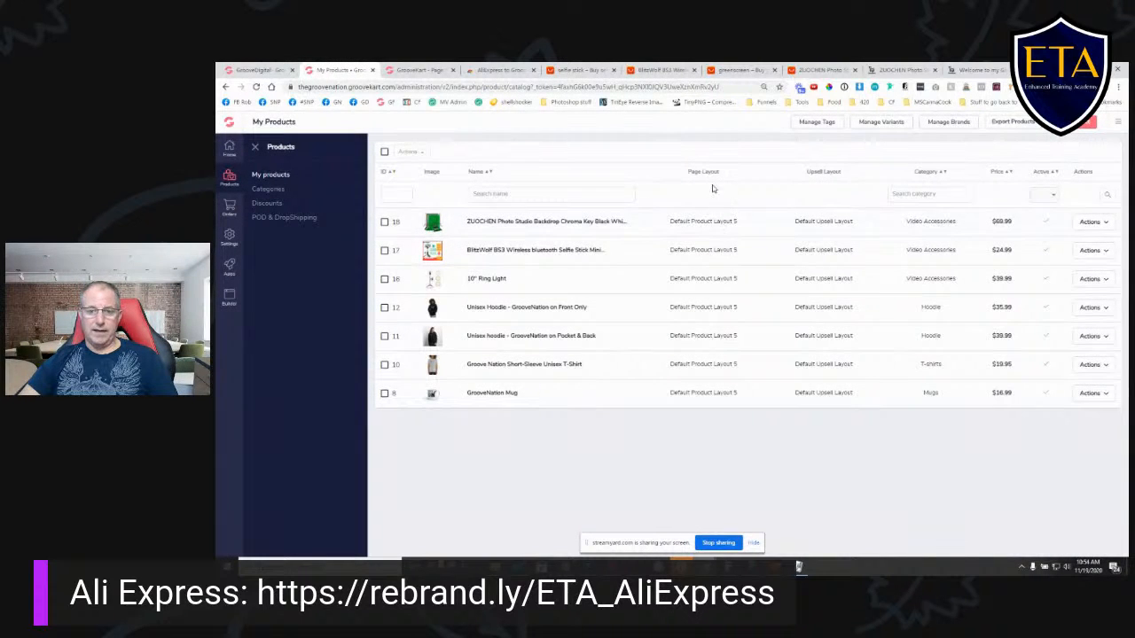
- Compare Default Product Layout 5 in the builder with the product list and the live ZUOCHEN backdrop kit page
click(427, 70)
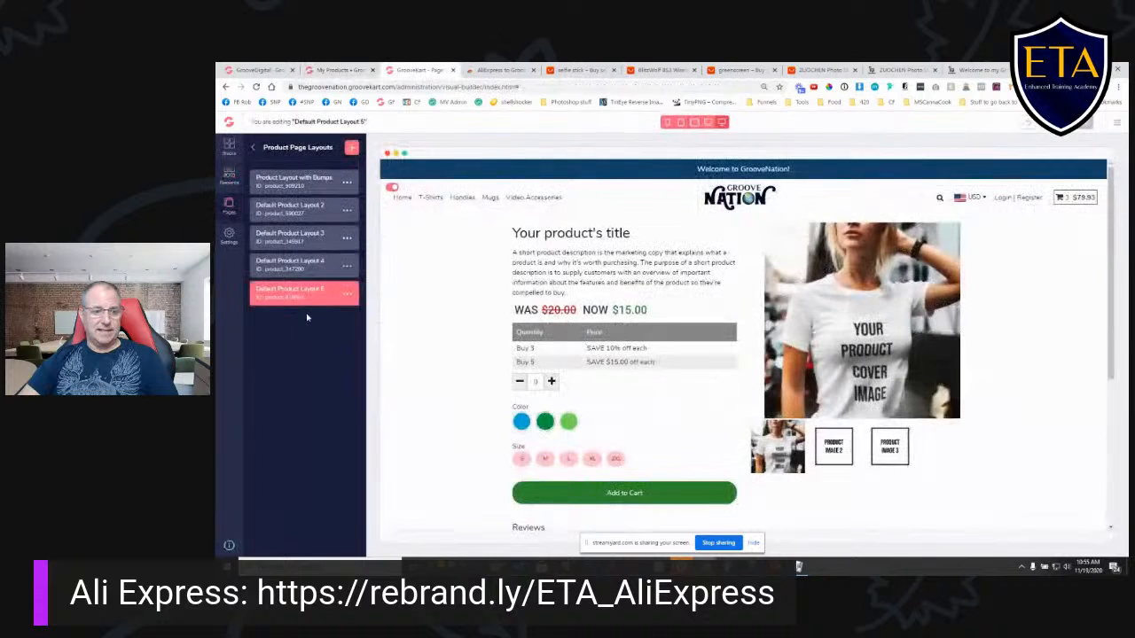
click(335, 70)
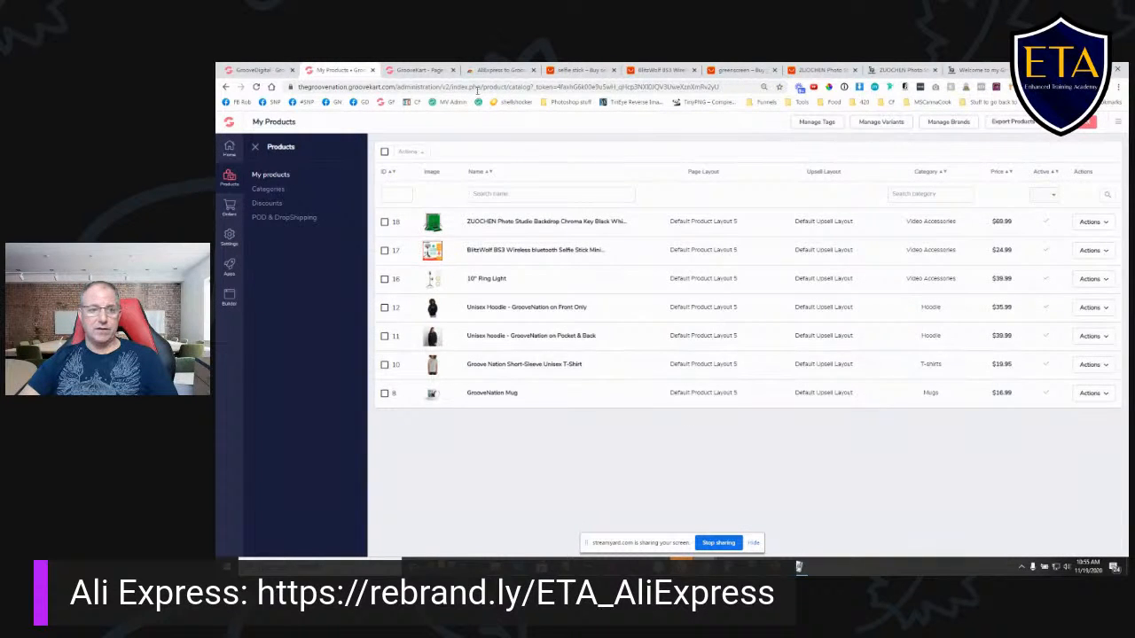
click(418, 70)
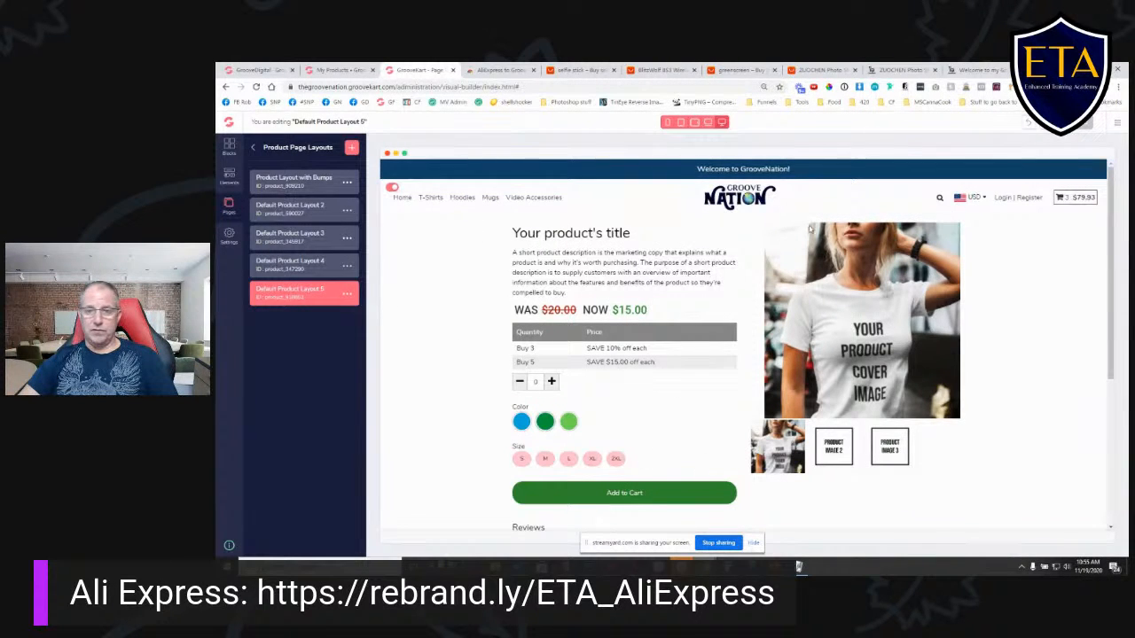
click(900, 70)
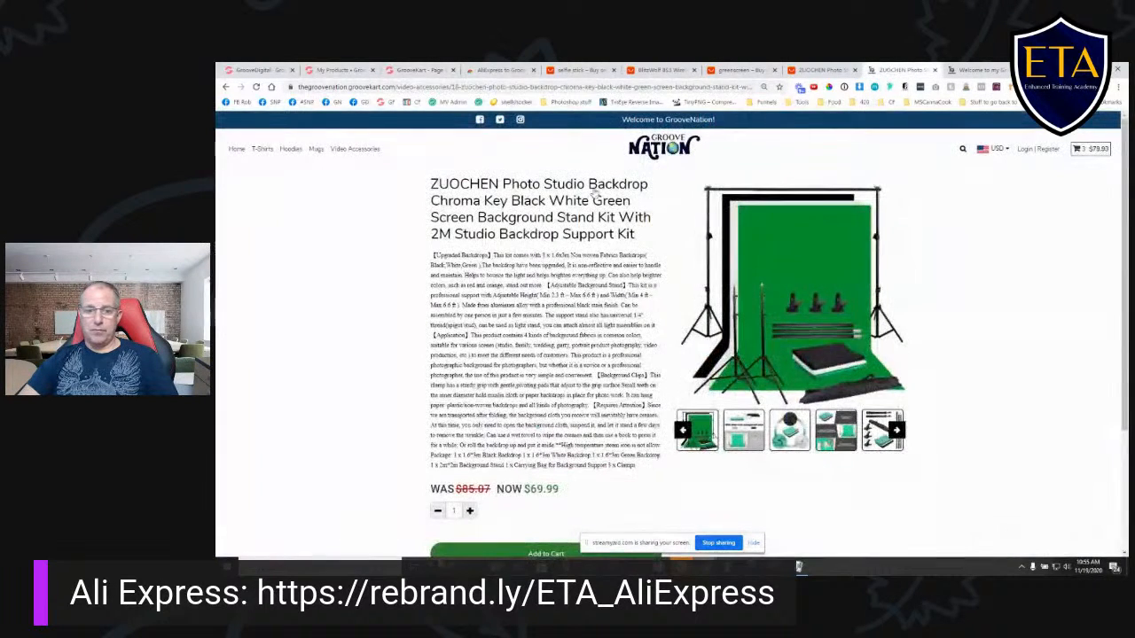
scroll(798, 115, down, 3)
scroll(859, 119, up, 3)
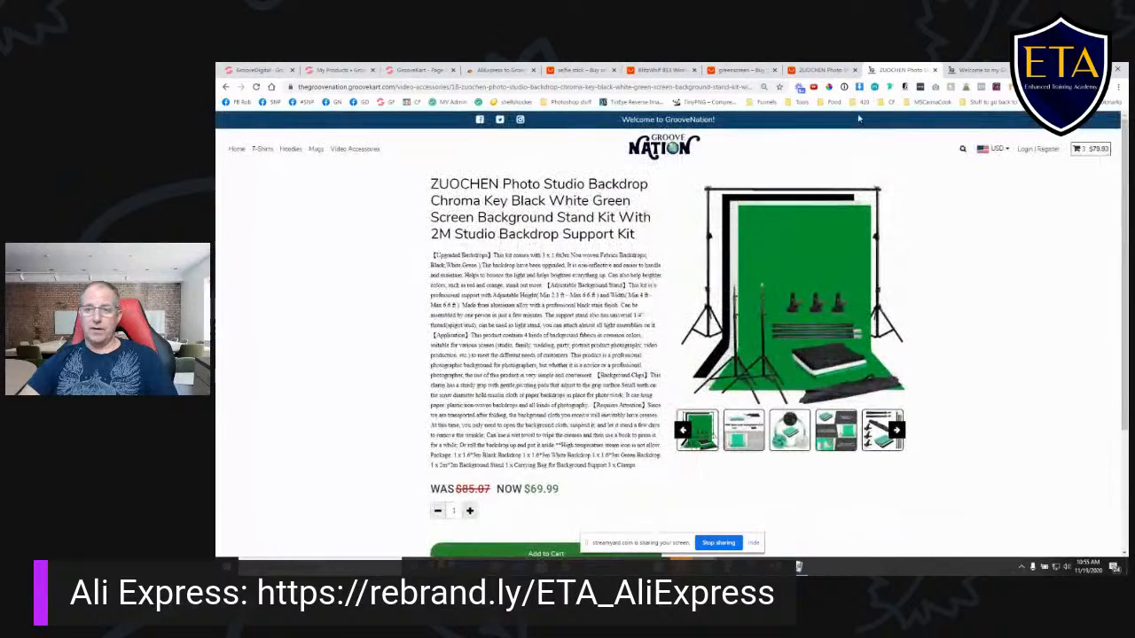
- Look over Default Product Layout 4 in the visual builder and open Default Product Layout 3
click(337, 70)
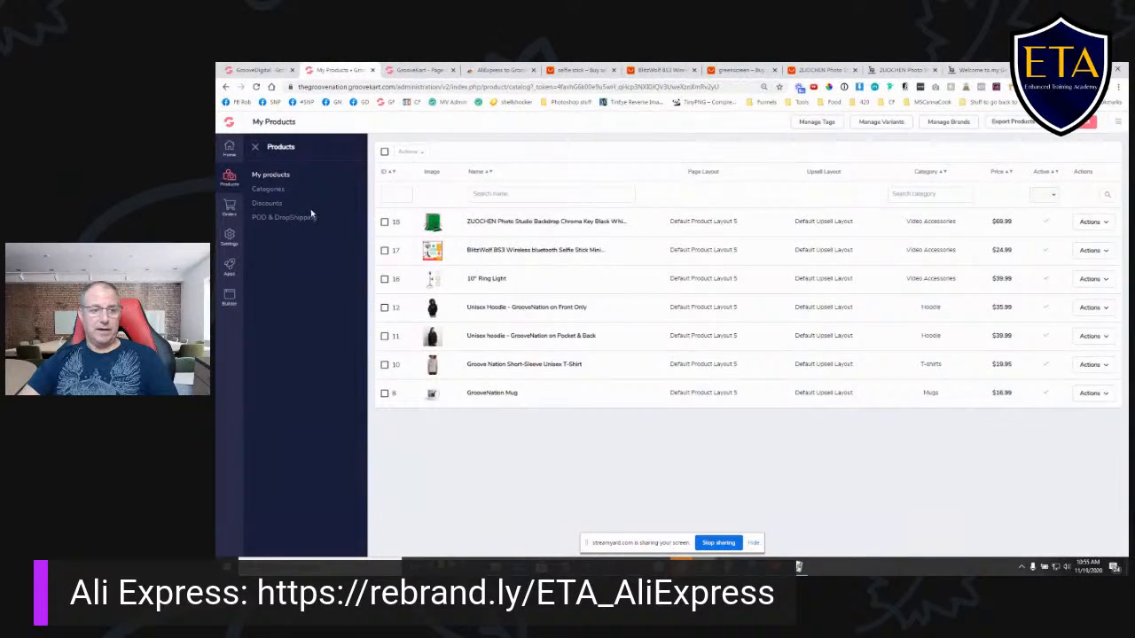
click(439, 70)
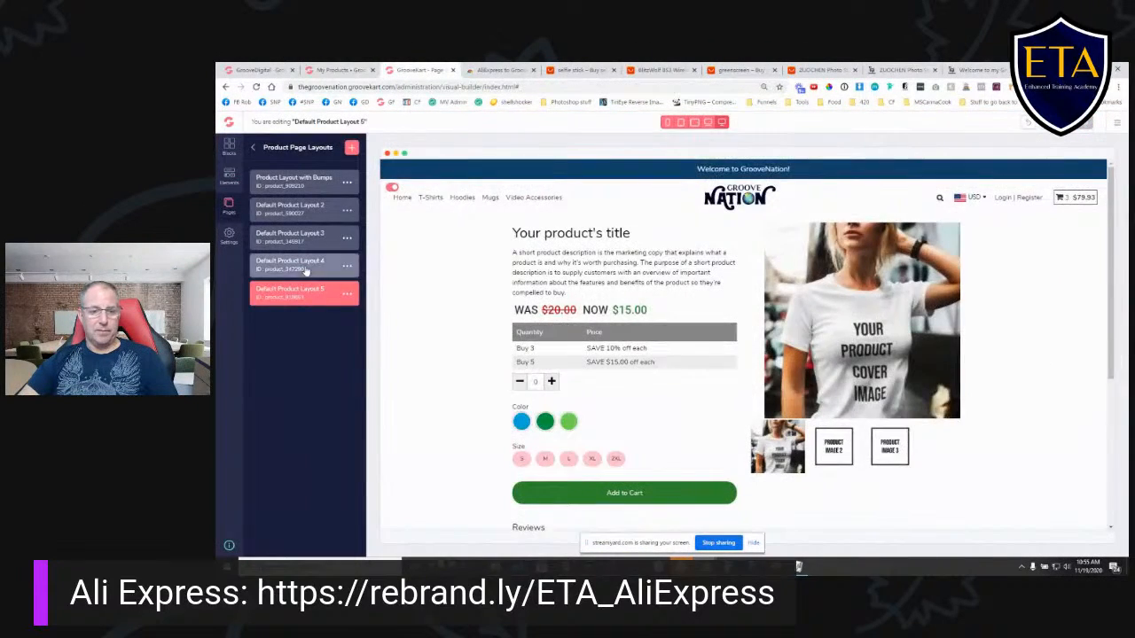
click(305, 272)
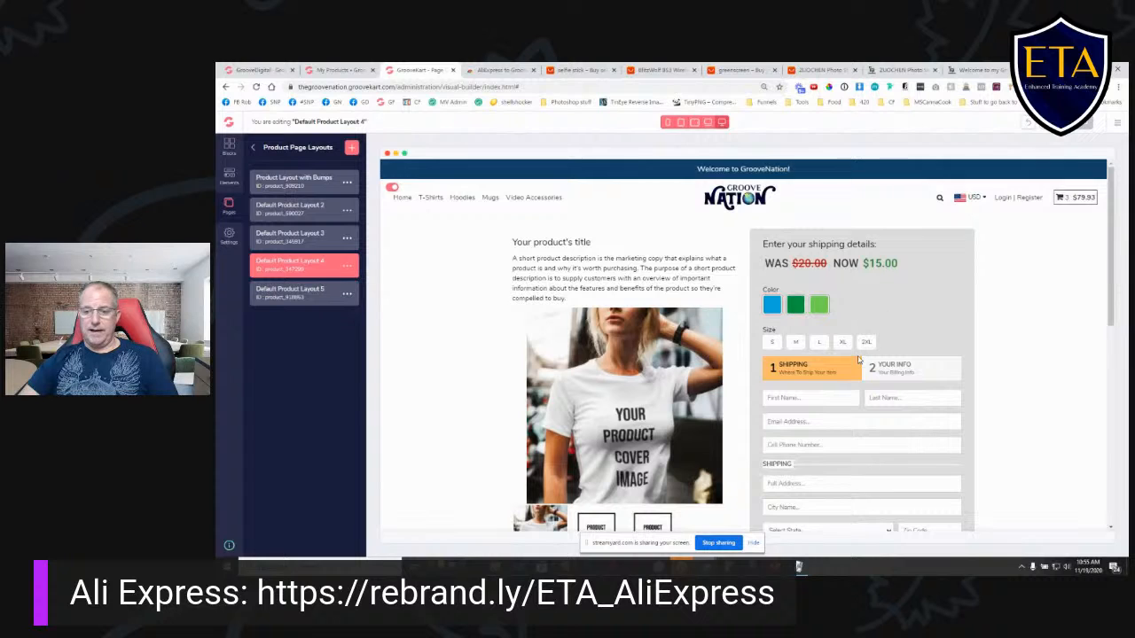
scroll(857, 359, down, 2)
scroll(845, 368, up, 2)
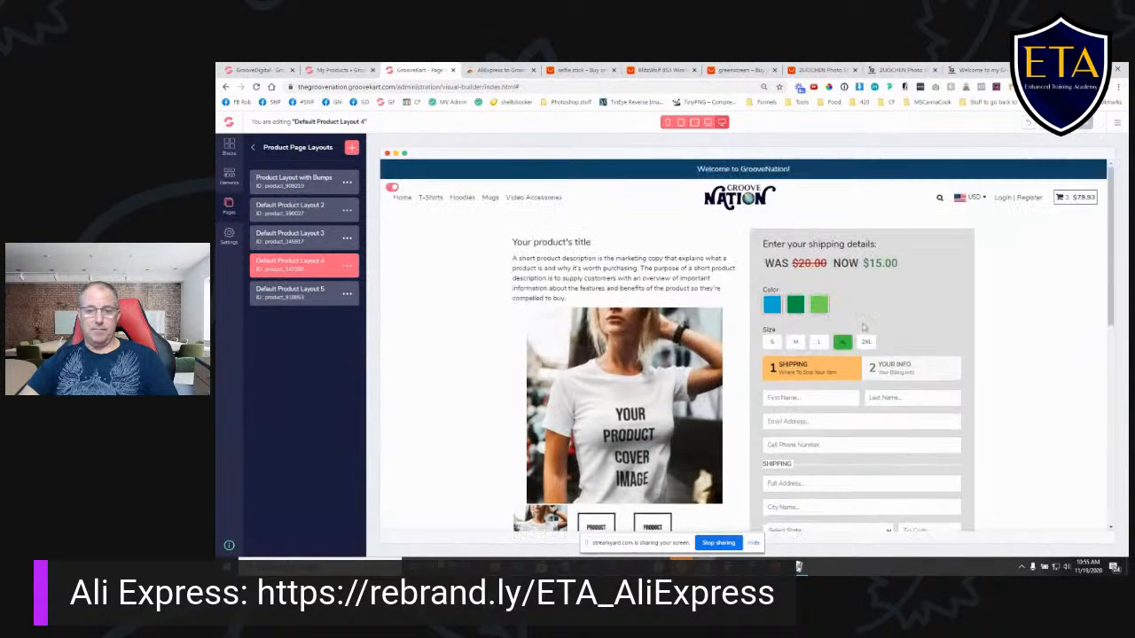
scroll(843, 341, down, 1)
scroll(847, 372, down, 2)
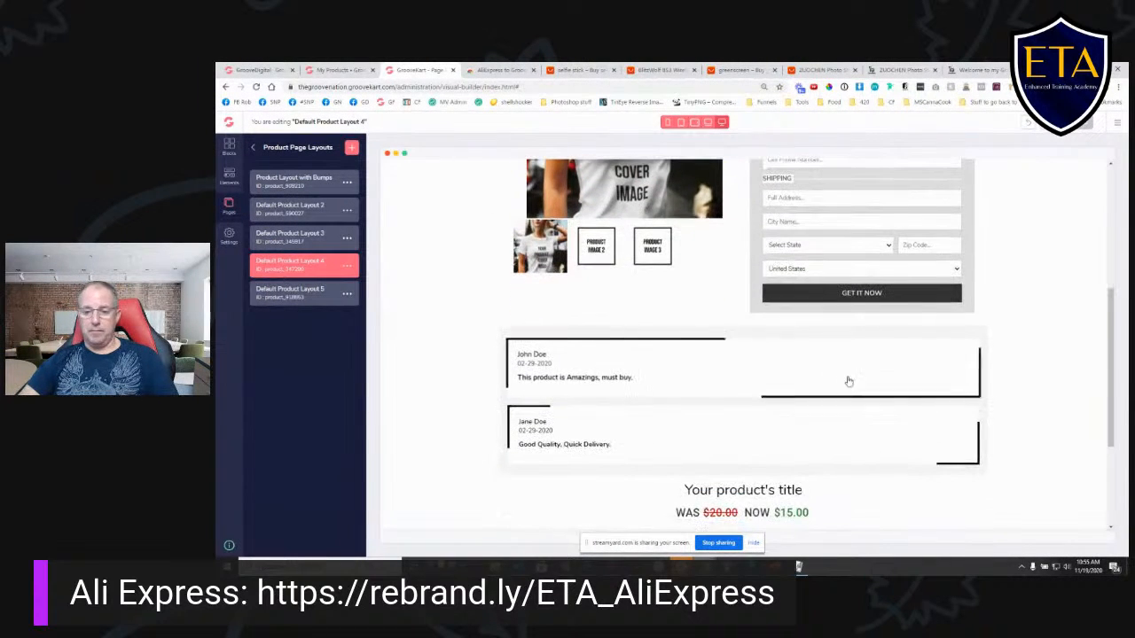
click(295, 241)
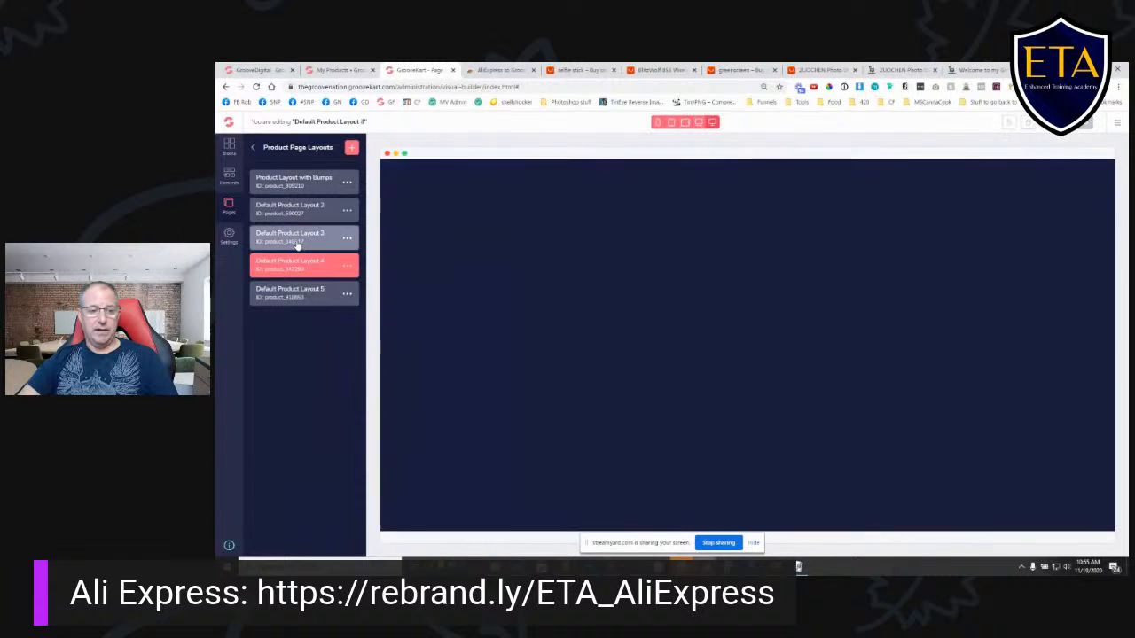
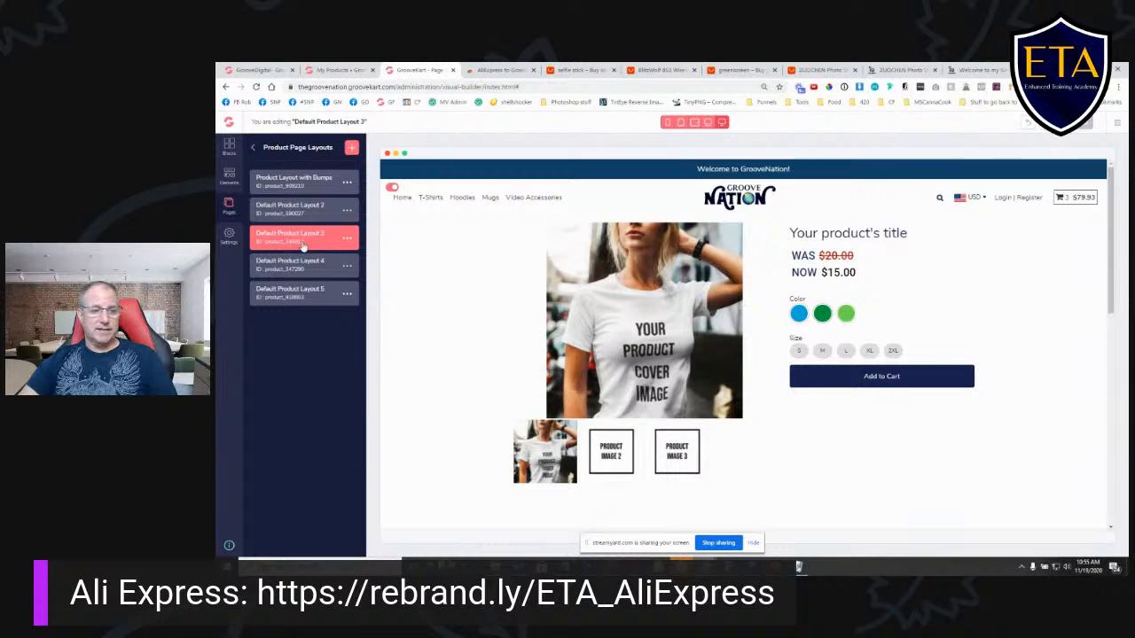
- Assign Default Product Layout 3 to the ZUOCHEN photo studio backdrop product through a bulk action in the product list
click(334, 70)
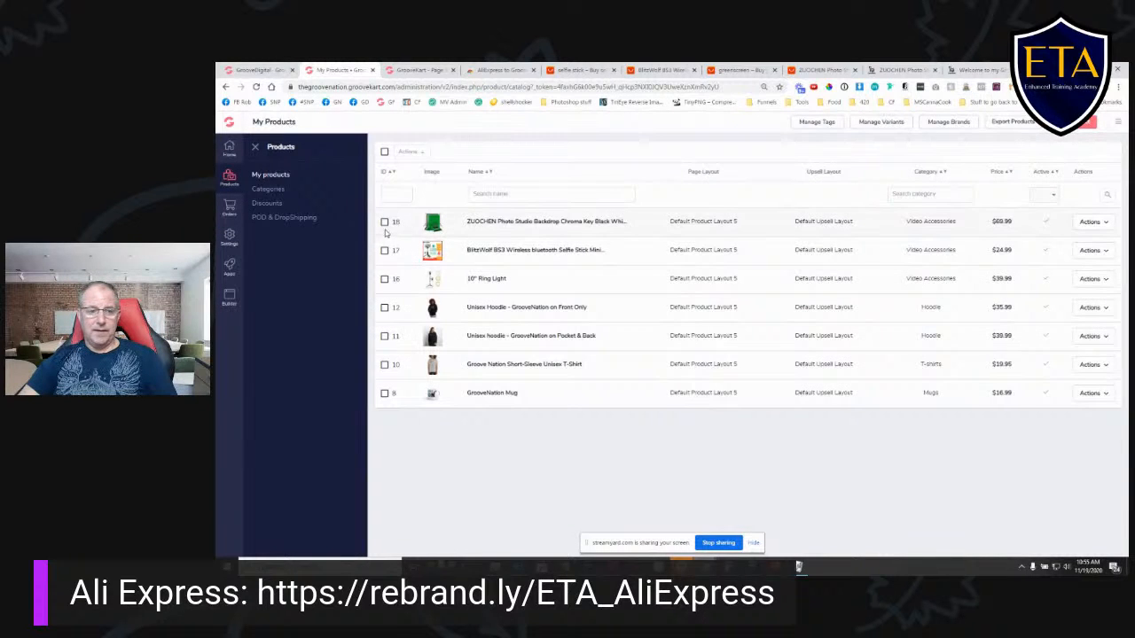
click(384, 223)
click(419, 154)
click(436, 231)
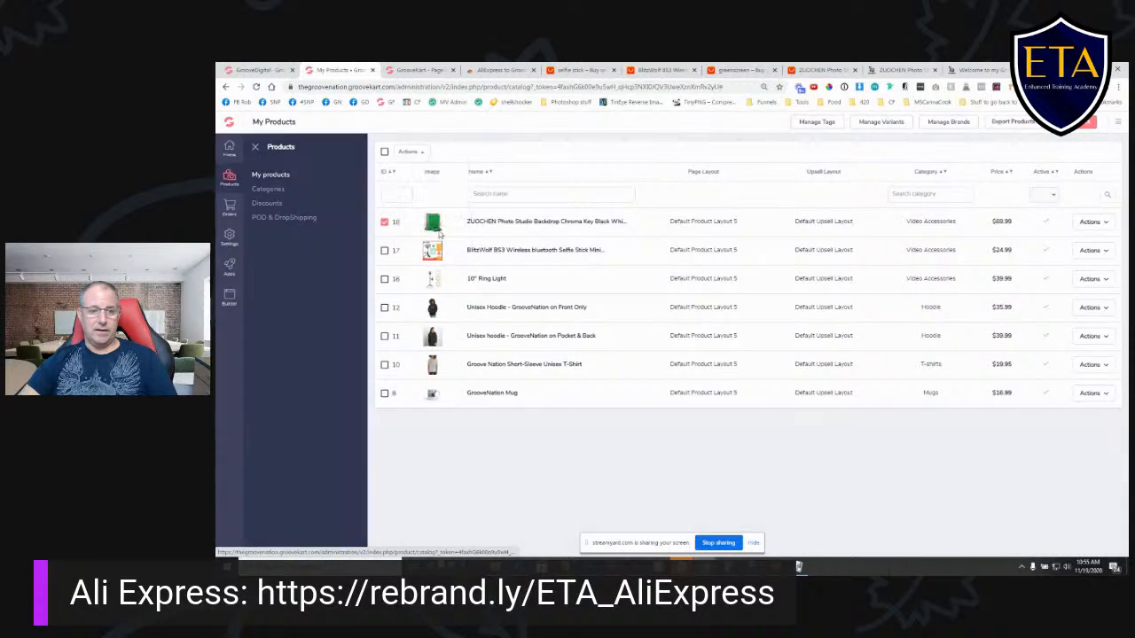
click(772, 263)
click(954, 383)
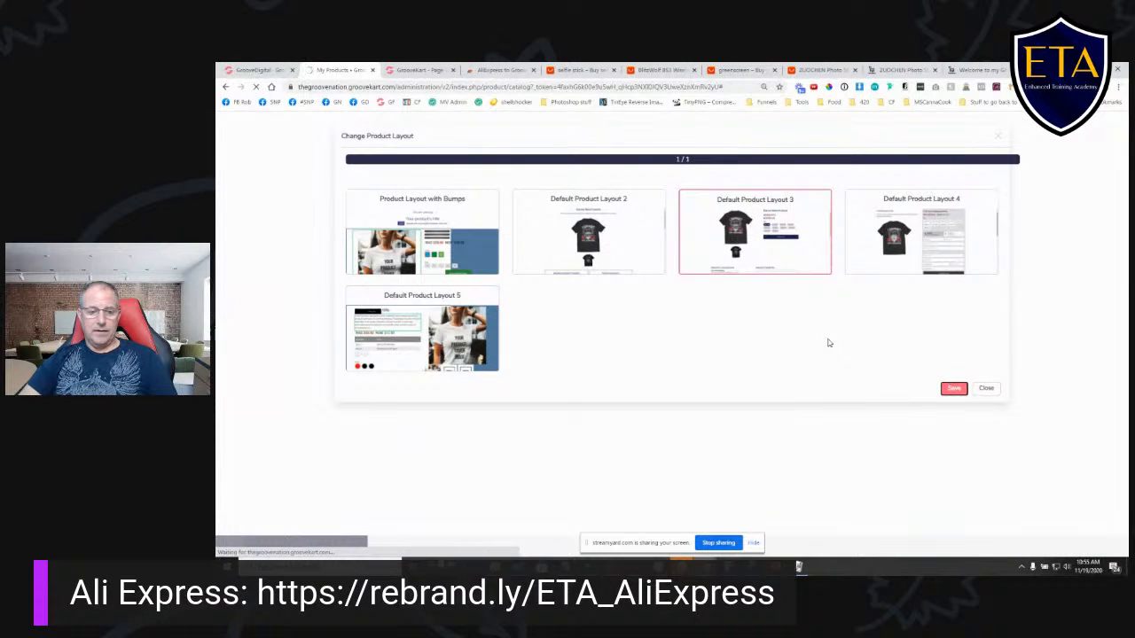
- Reload the live ZUOCHEN backdrop kit page and examine its gallery images, description and reviews in the new layout
click(889, 71)
click(255, 87)
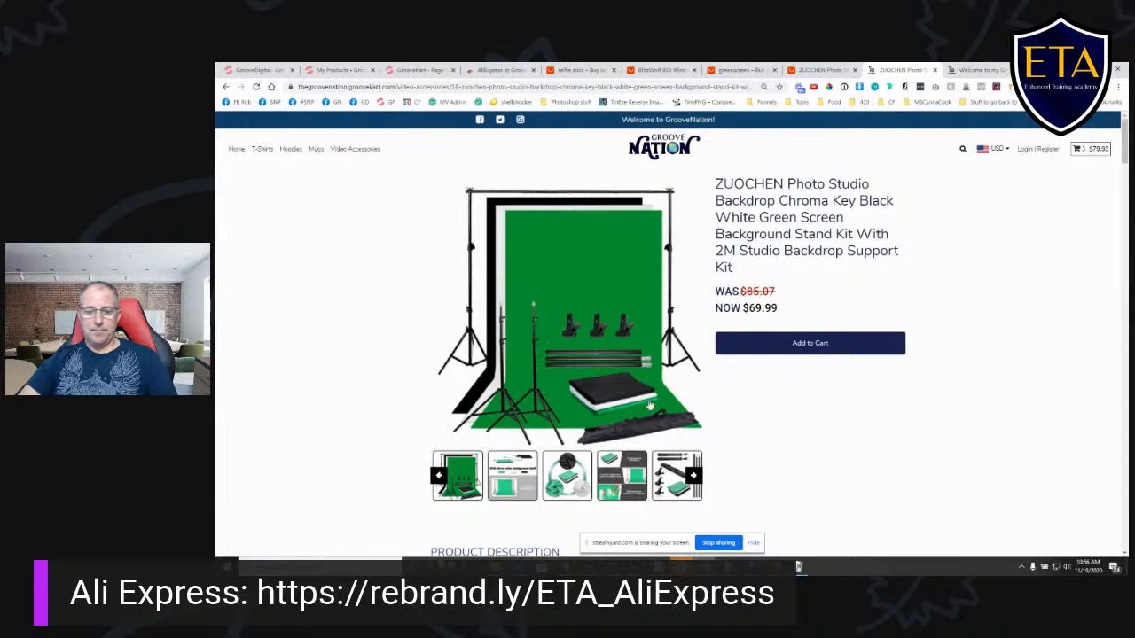
click(514, 476)
click(561, 477)
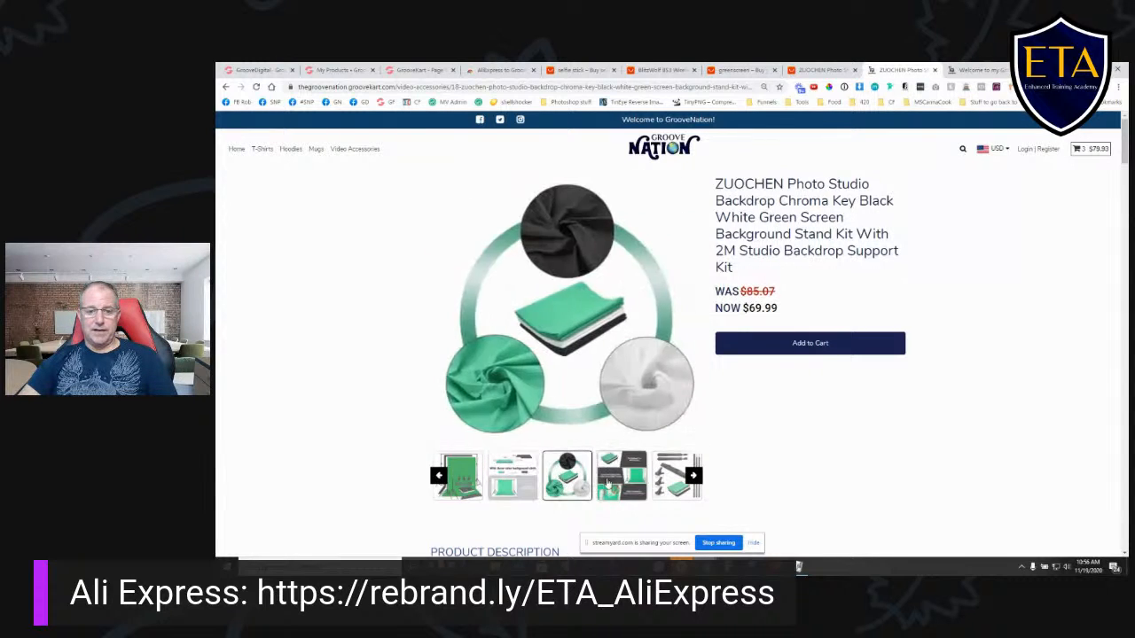
click(622, 476)
click(677, 476)
scroll(747, 465, down, 5)
scroll(747, 466, down, 10)
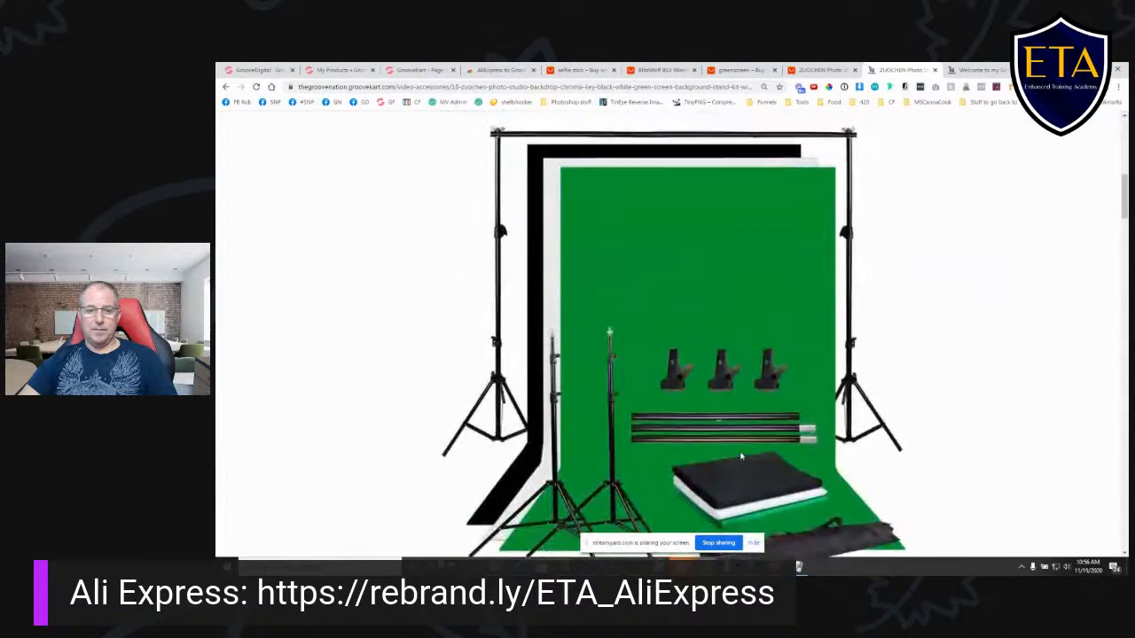
scroll(721, 399, down, 15)
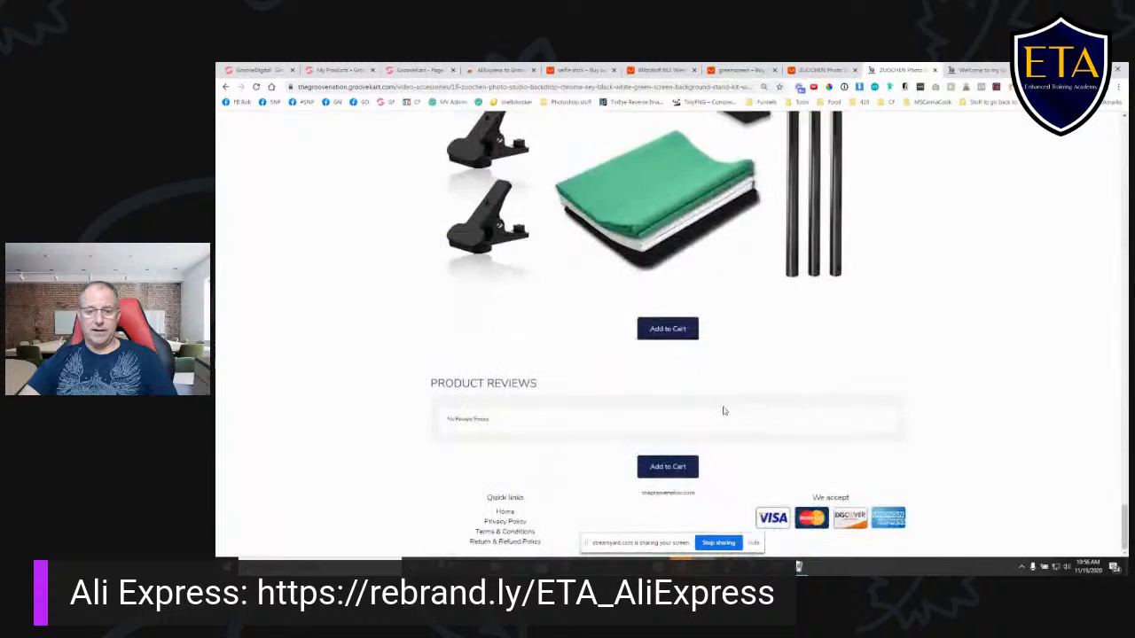
scroll(723, 410, up, 15)
scroll(725, 410, up, 10)
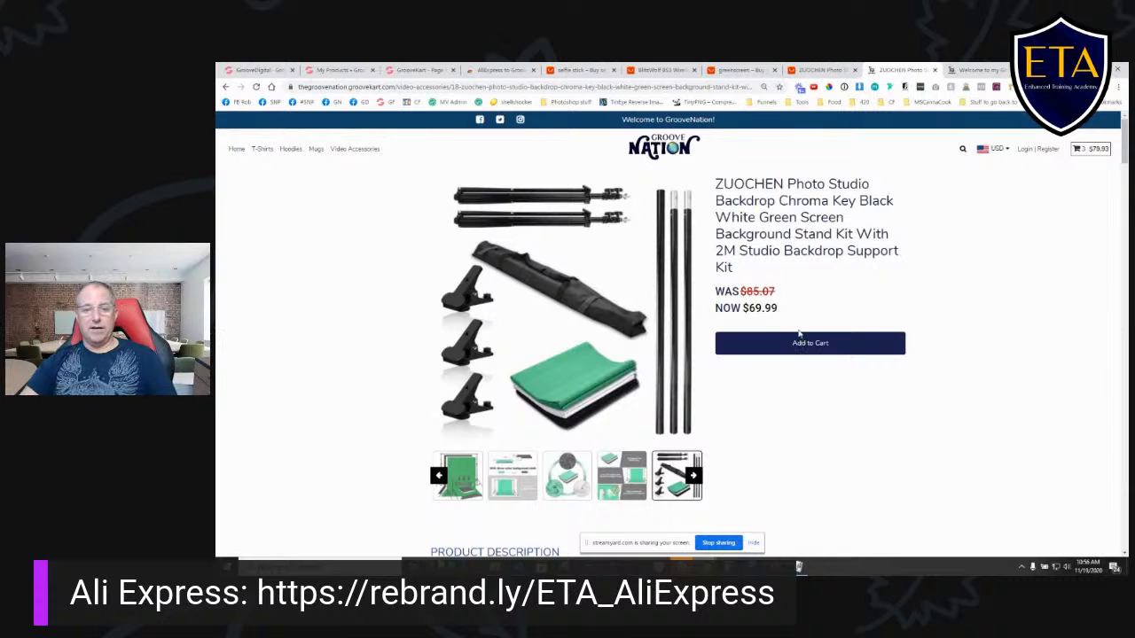
- Return to the visual builder's list of pages and look over the Shopping cart page
click(340, 70)
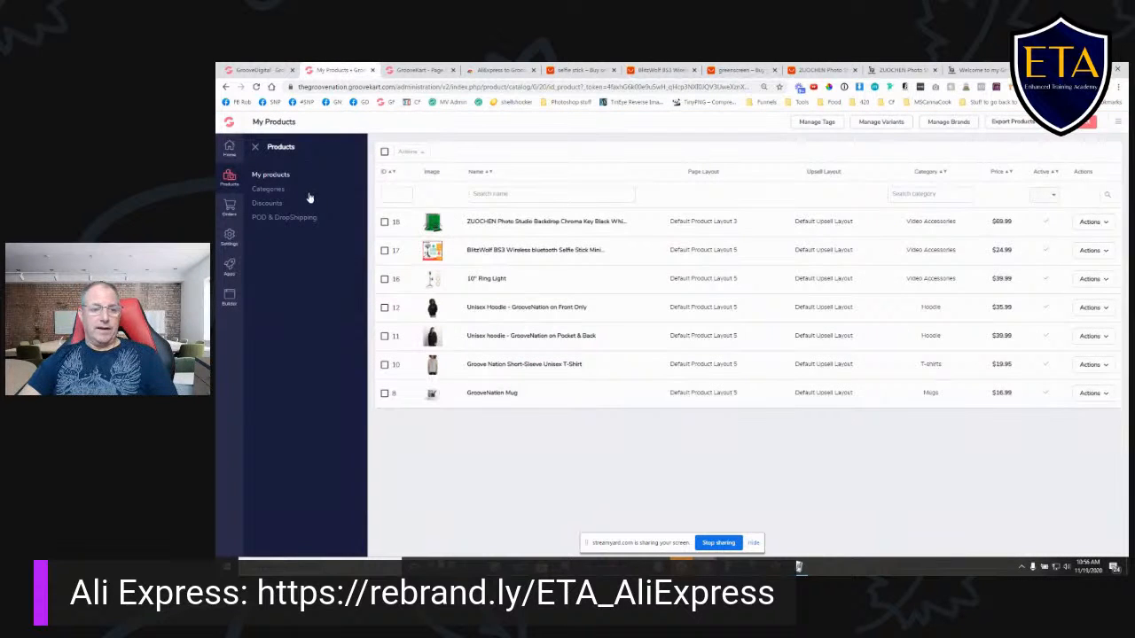
click(415, 70)
click(253, 147)
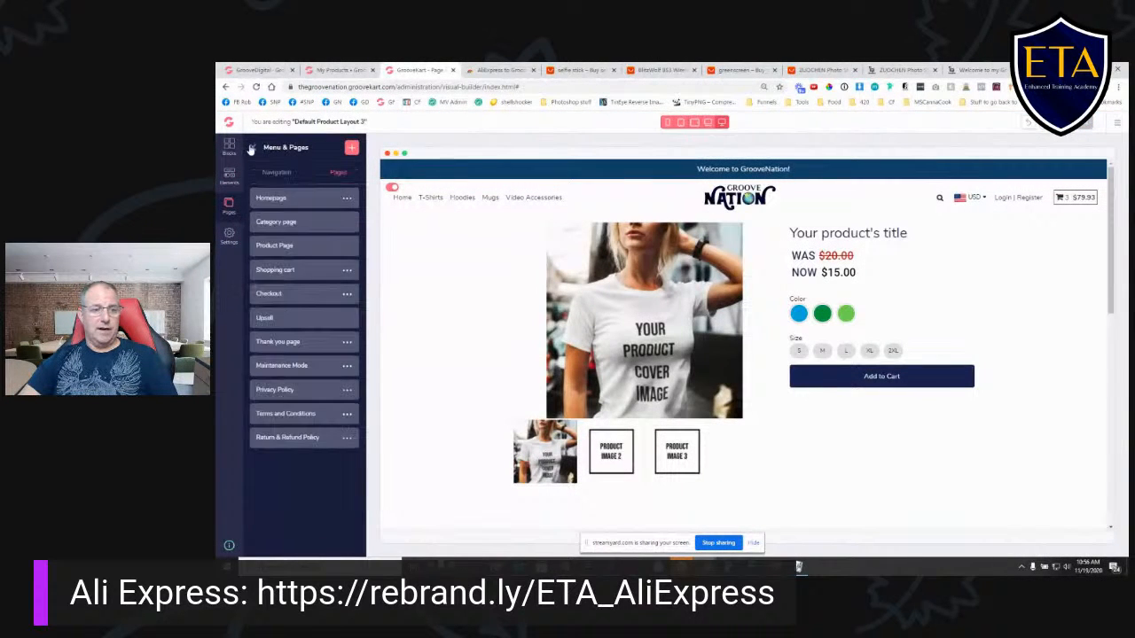
click(311, 271)
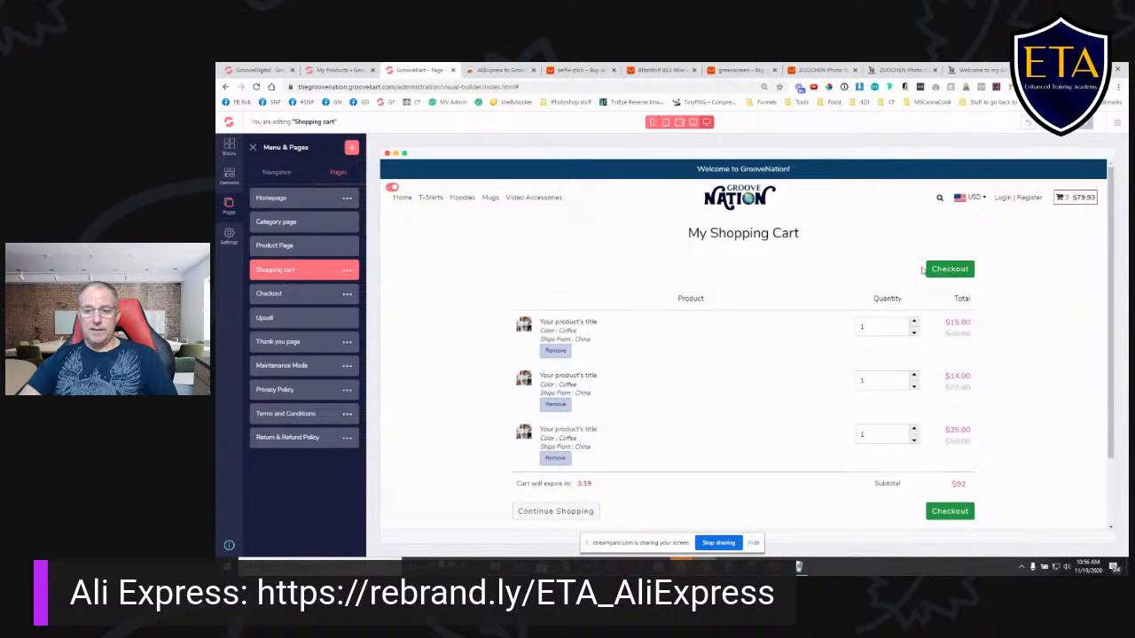
scroll(1042, 364, down, 2)
scroll(1045, 390, up, 2)
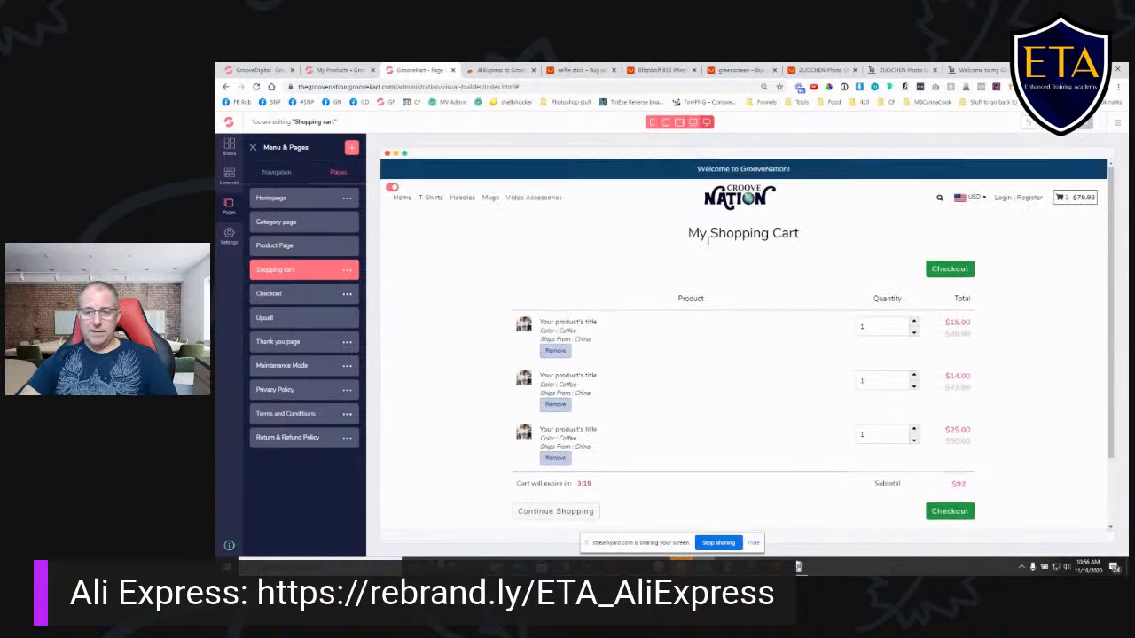
- Open the Checkout page in the builder and inspect its order summary element and trust sections
click(290, 297)
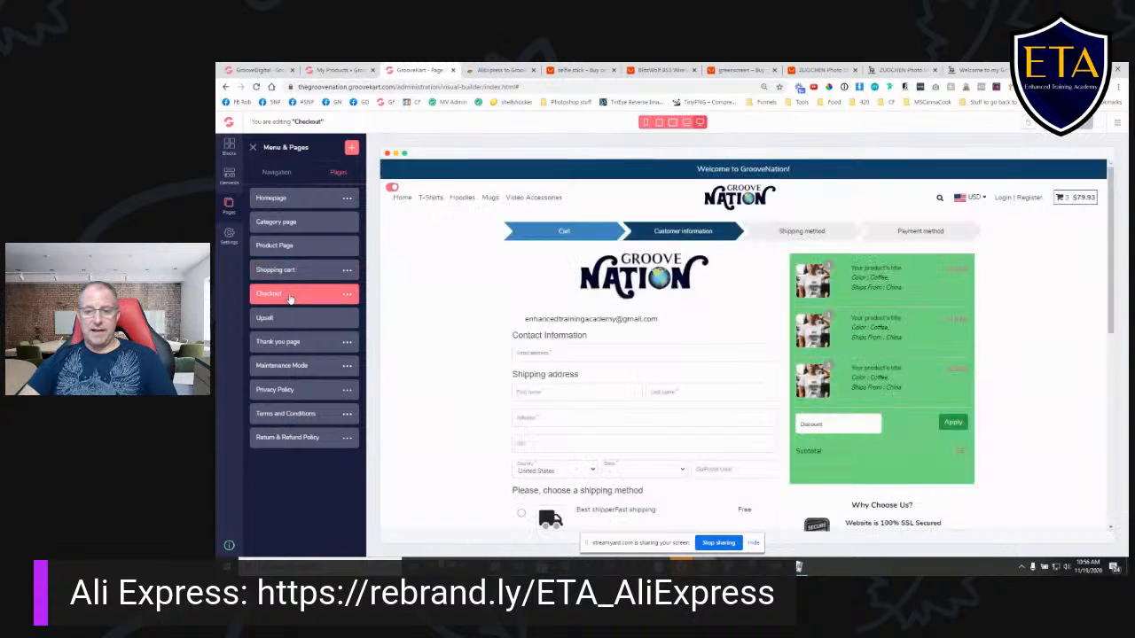
scroll(884, 483, down, 2)
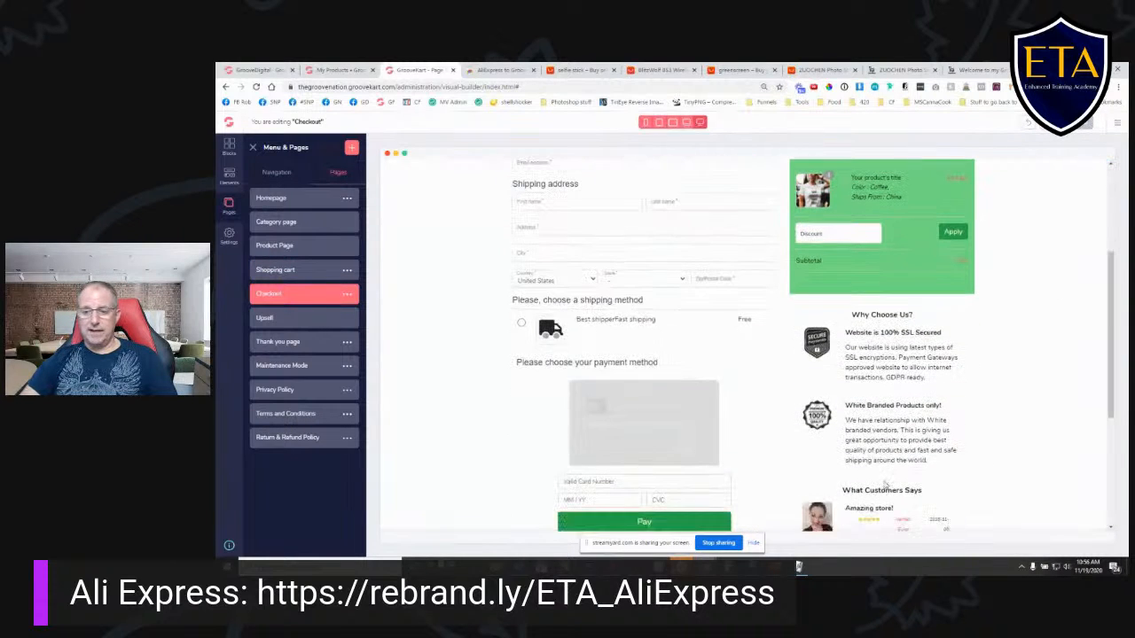
click(932, 286)
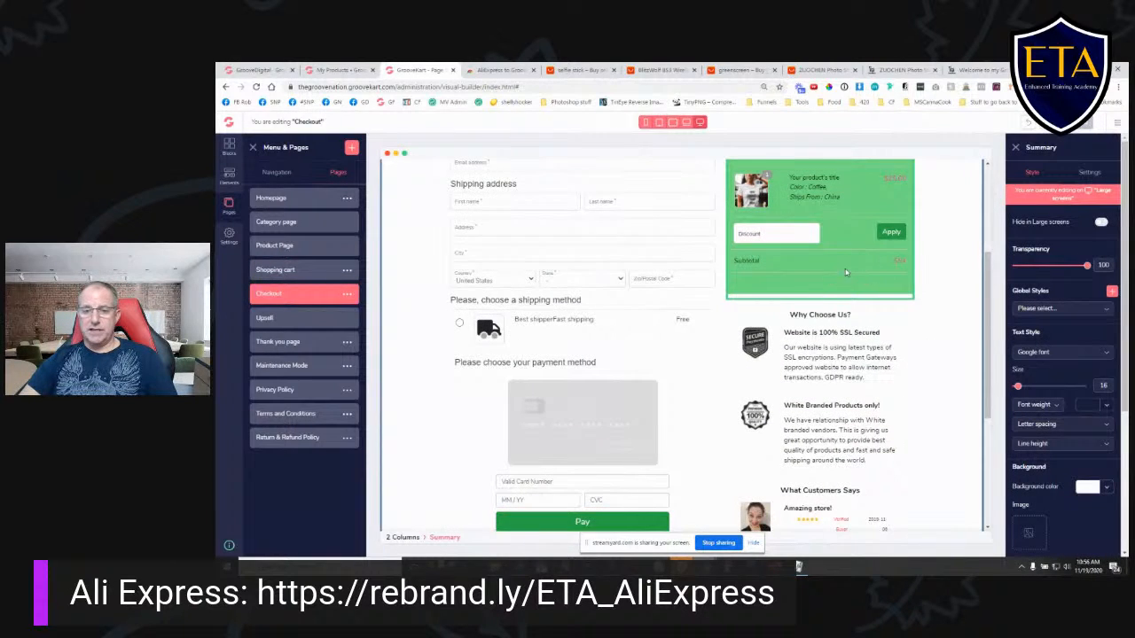
scroll(849, 312, up, 2)
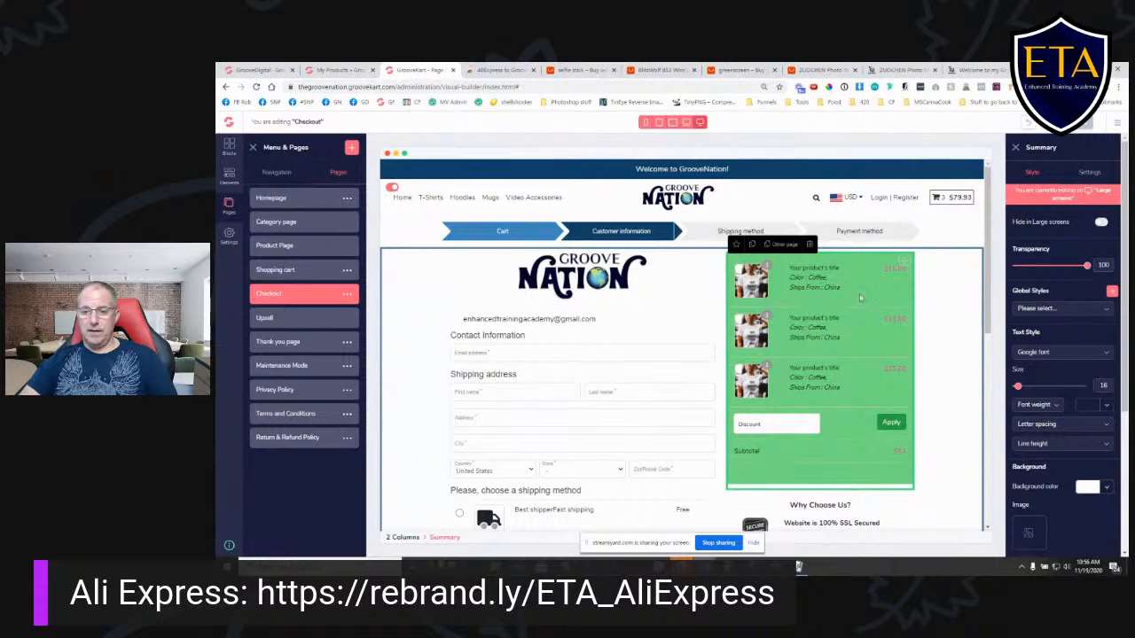
scroll(877, 400, down, 2)
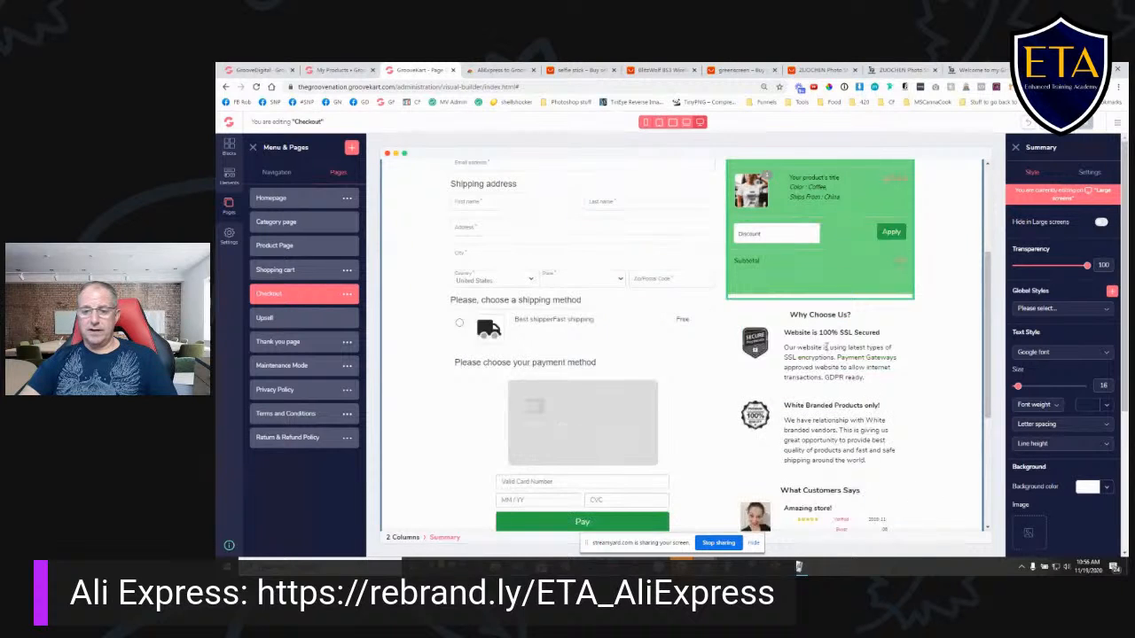
scroll(761, 496, up, 2)
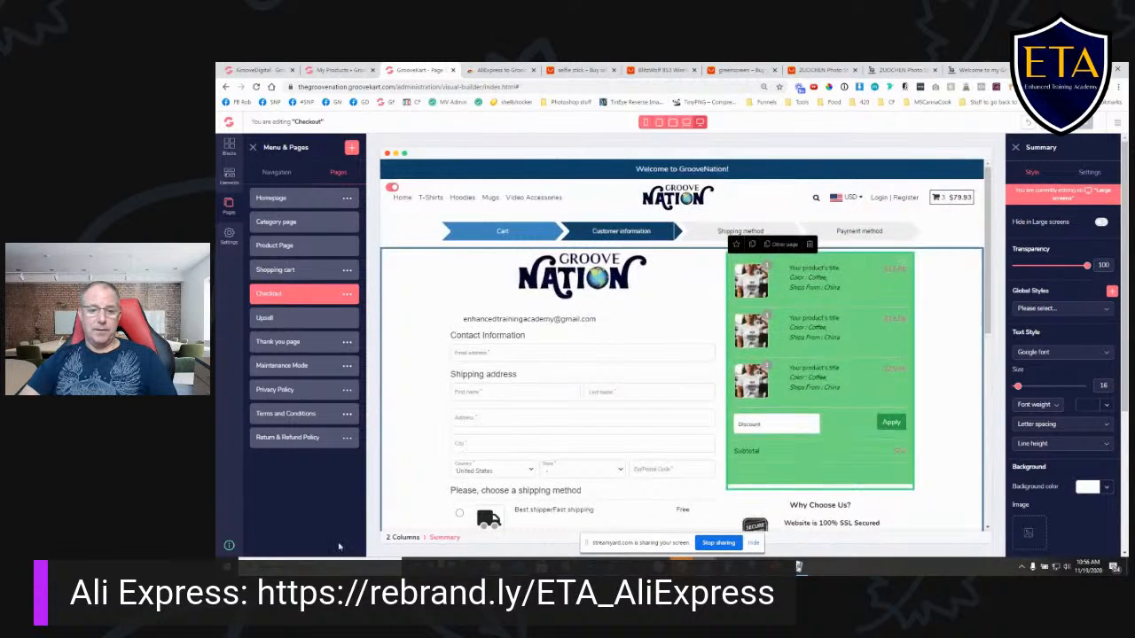
- Select the Checkout Form element and review its contact, shipping and payment sections
click(523, 344)
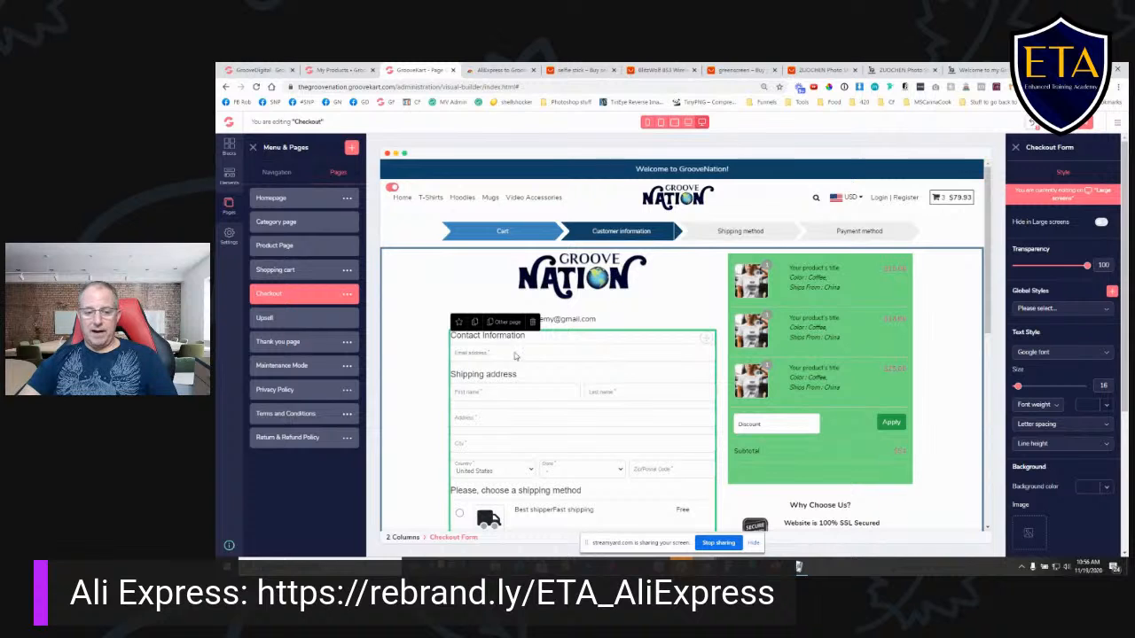
scroll(559, 368, down, 2)
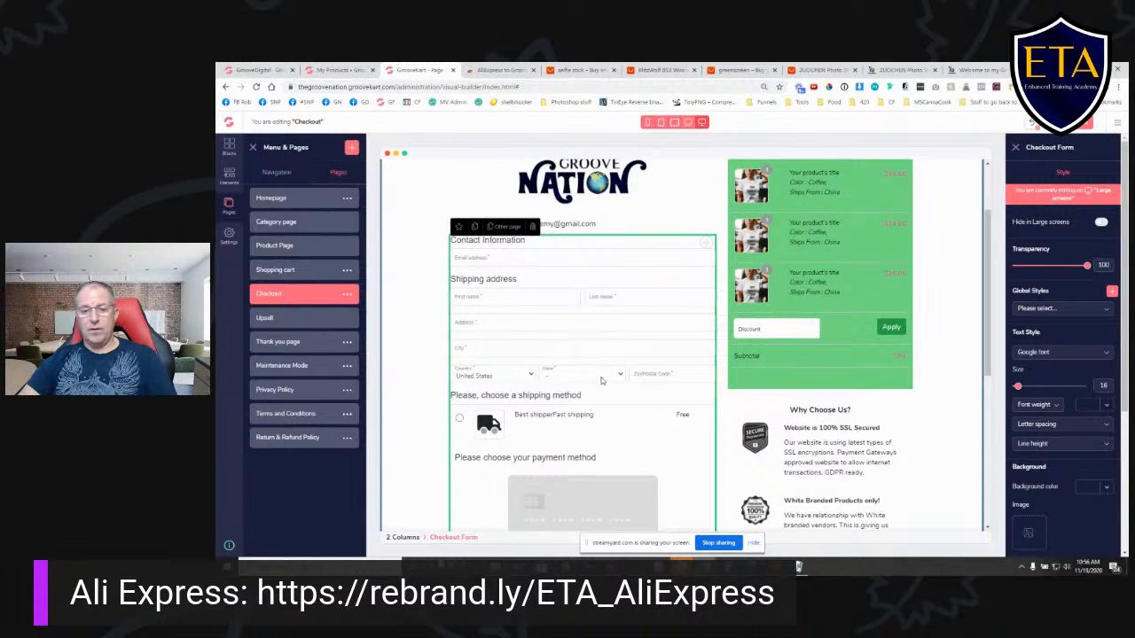
scroll(597, 381, down, 2)
scroll(597, 381, up, 4)
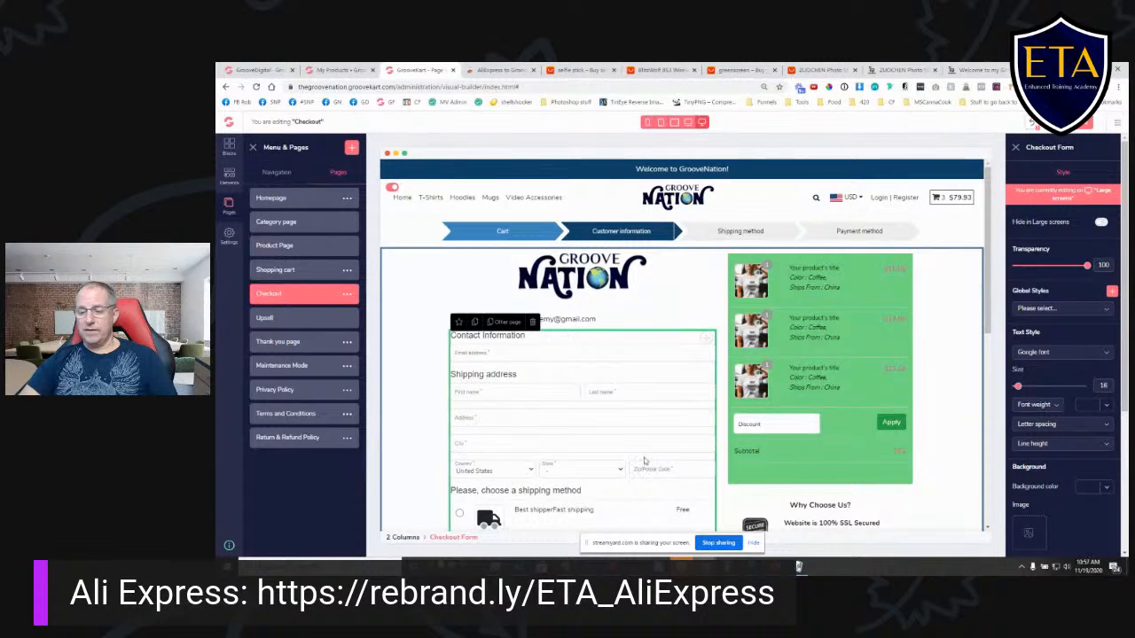
scroll(1060, 355, down, 3)
scroll(1059, 355, up, 3)
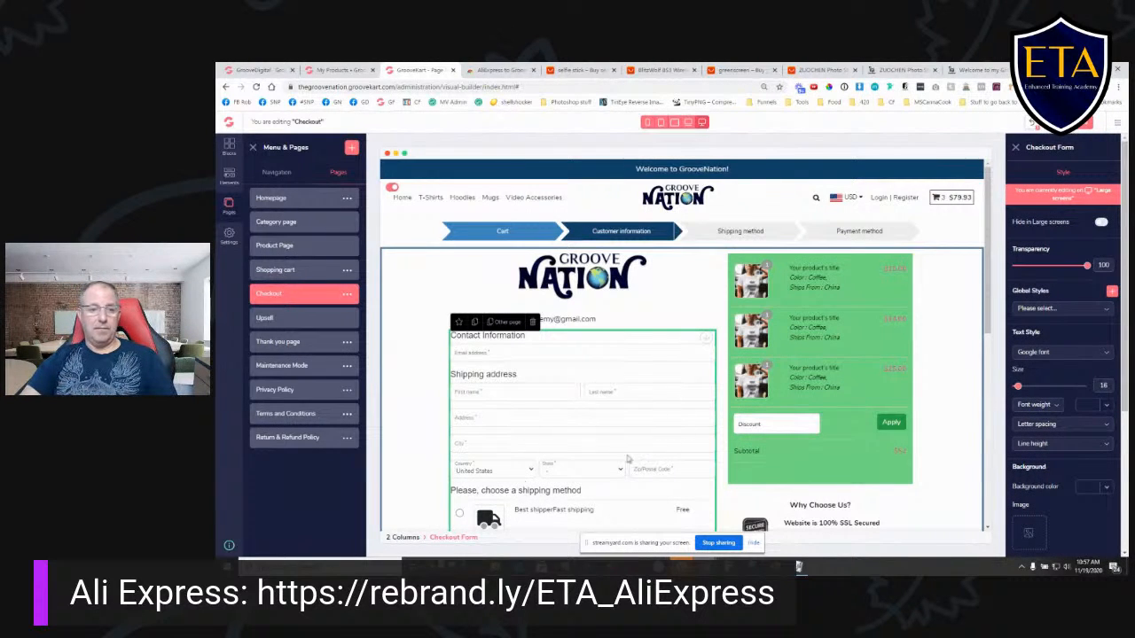
- Open the upsell page layouts without saving the Checkout page, and preview Default Upsell Layout 2 and Default Upsell Layout 3
click(287, 319)
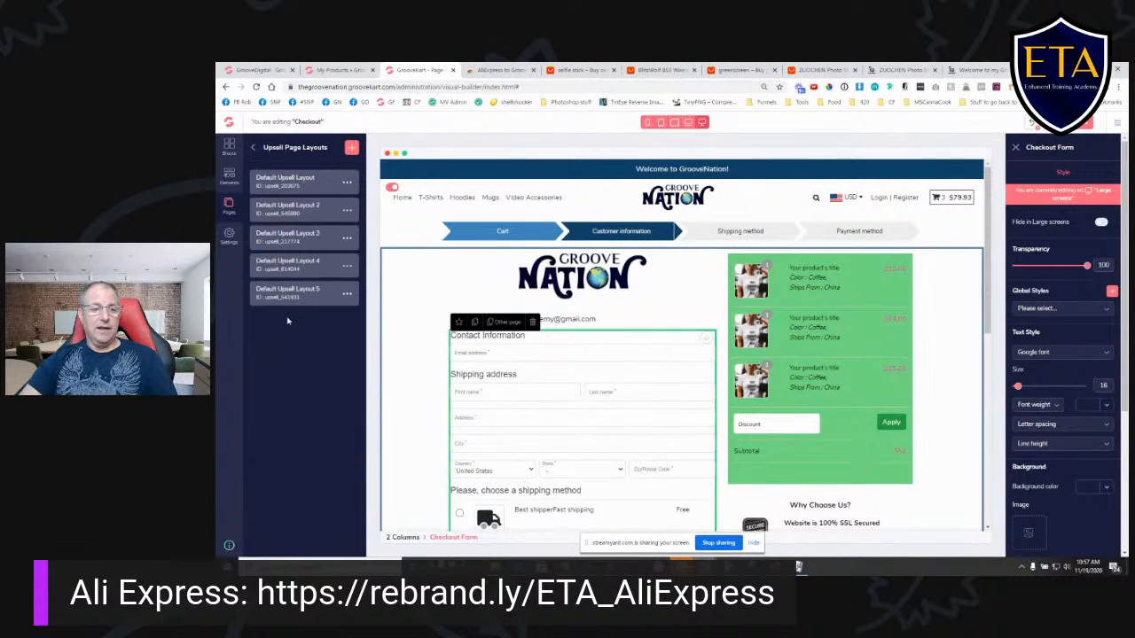
click(315, 215)
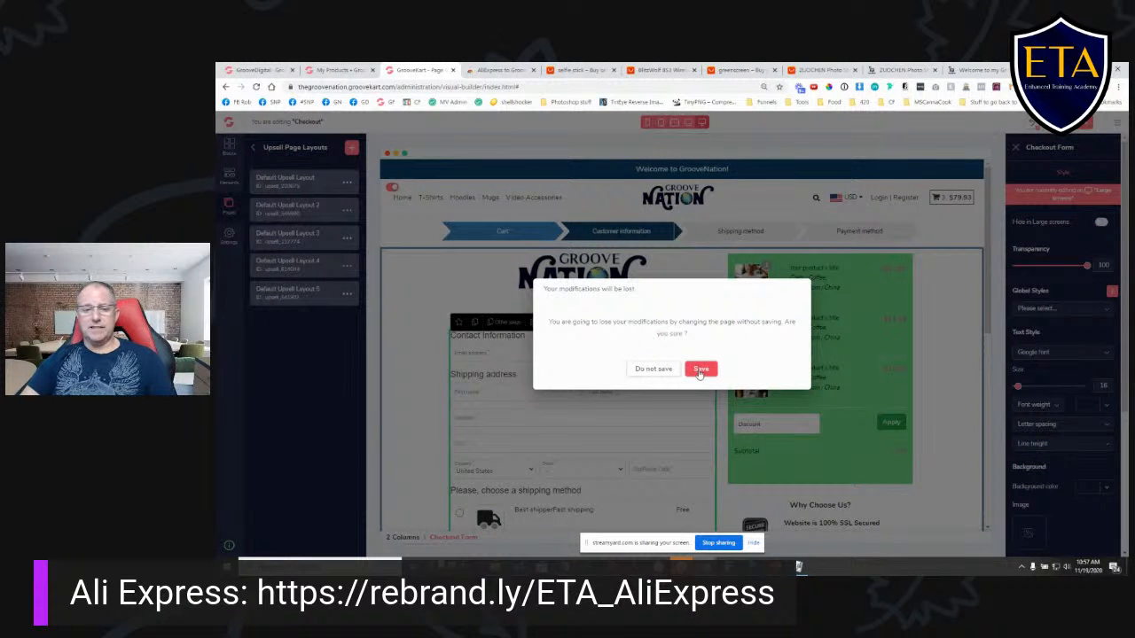
click(652, 370)
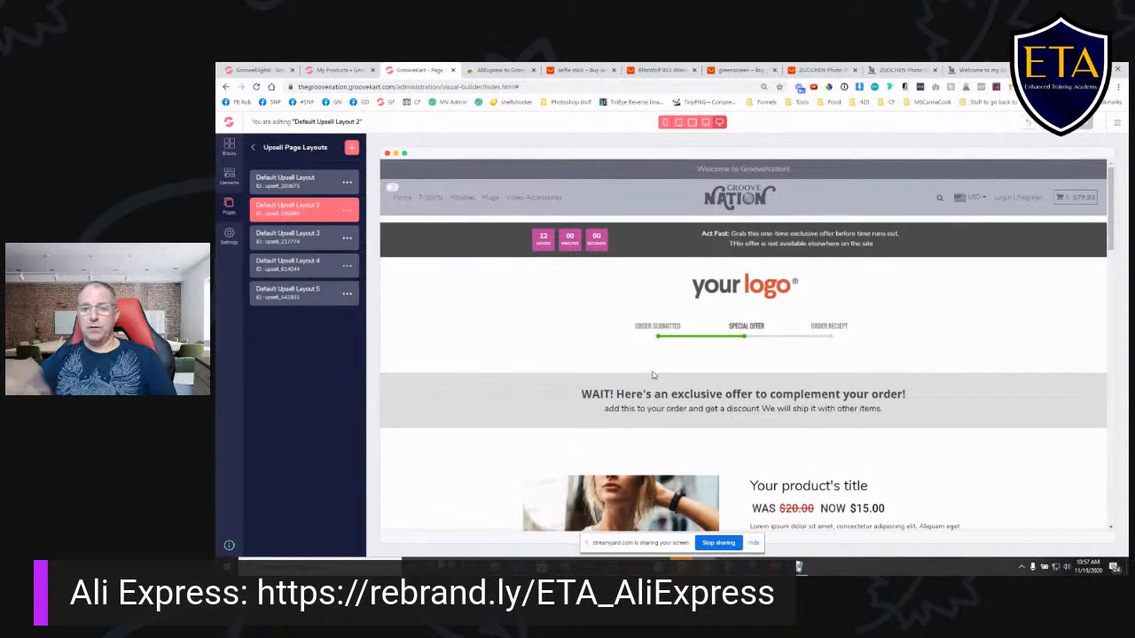
click(285, 241)
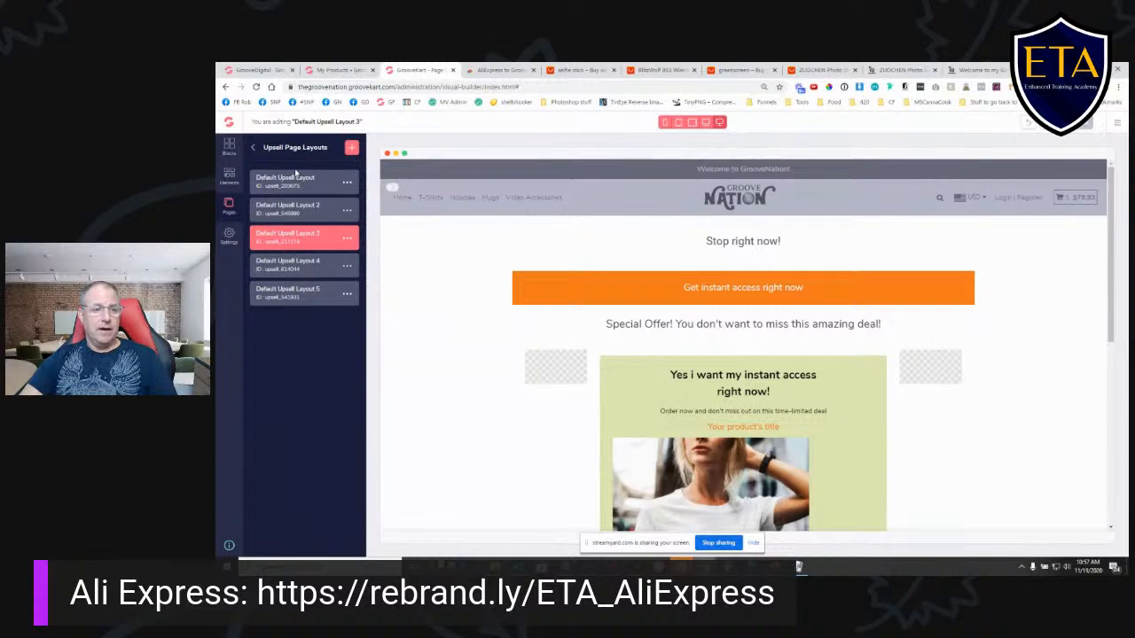
- Go back to the list of pages and look over the Thank you page and the Maintenance Mode page
click(253, 149)
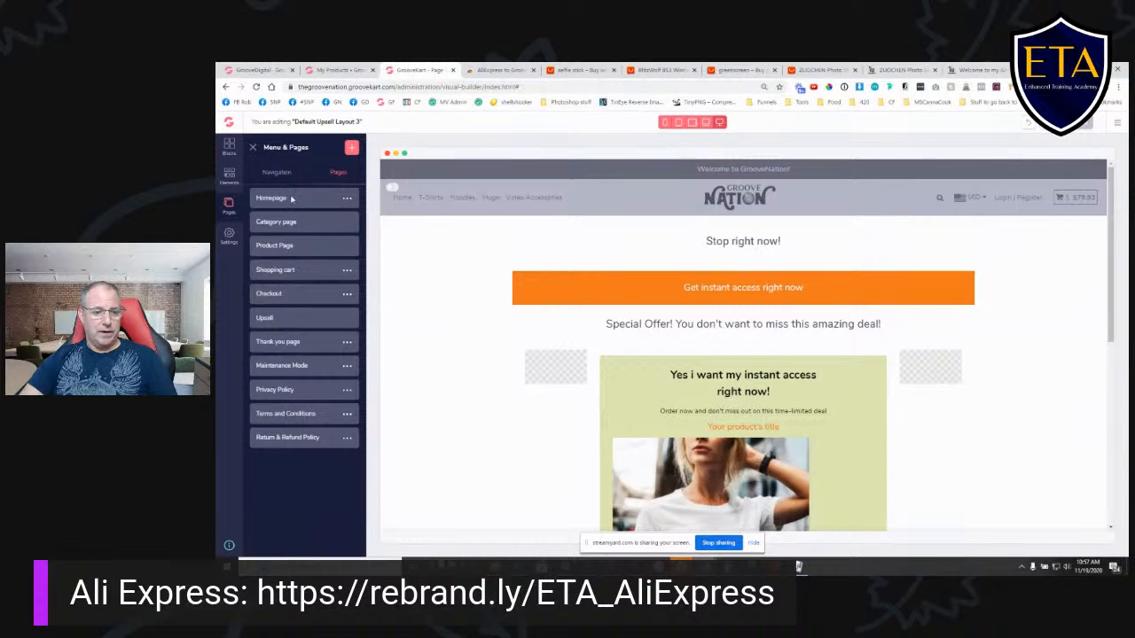
click(293, 342)
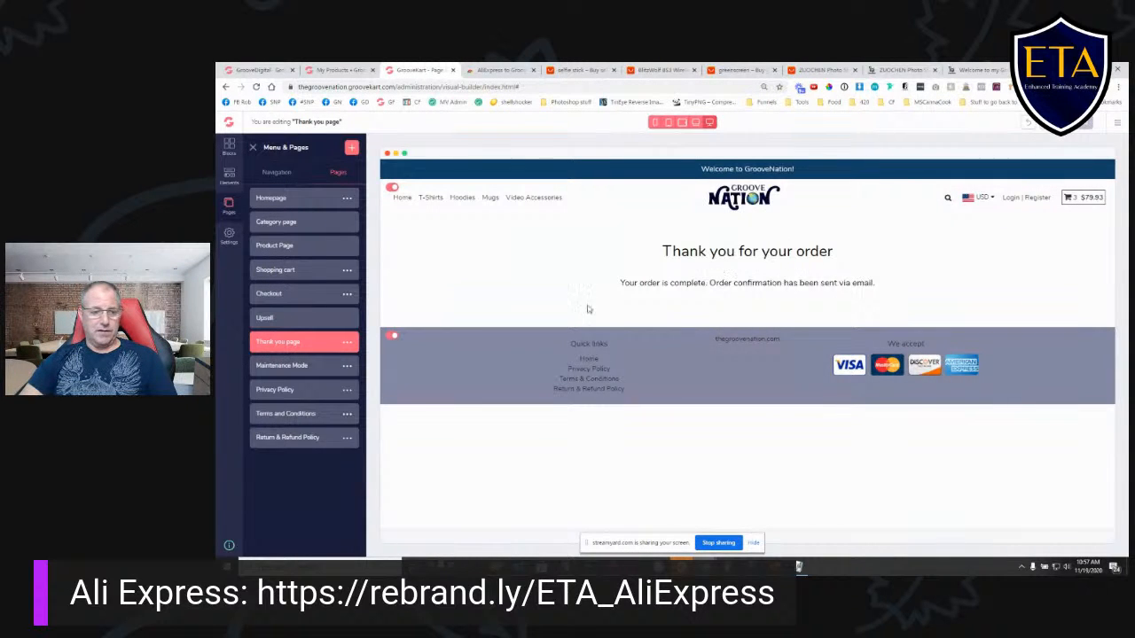
click(308, 372)
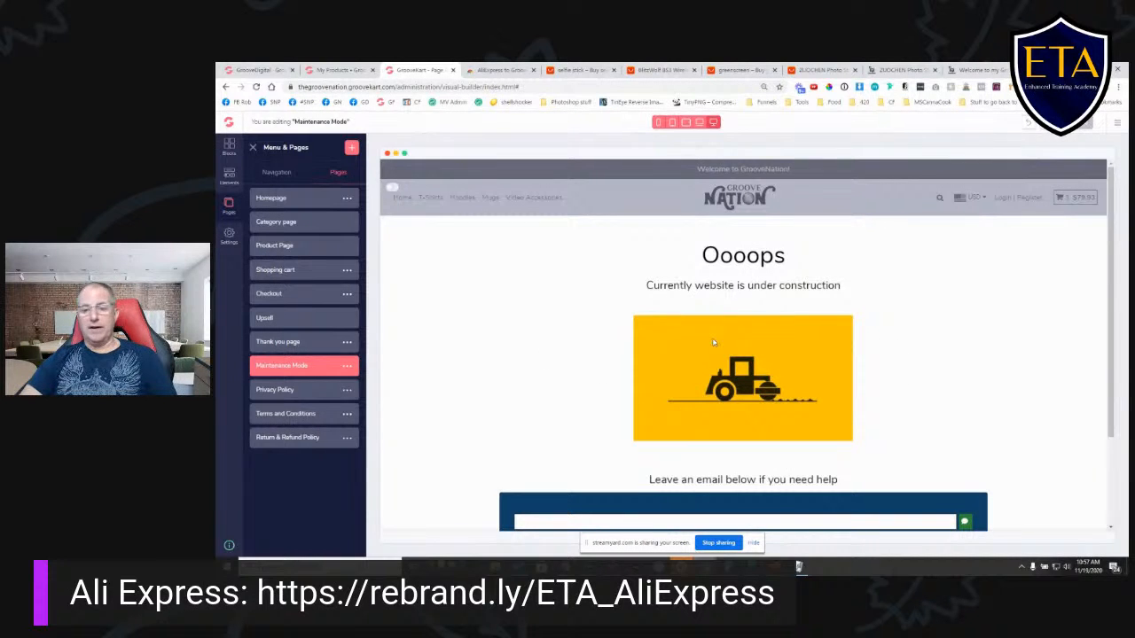
scroll(714, 342, down, 3)
scroll(775, 280, up, 3)
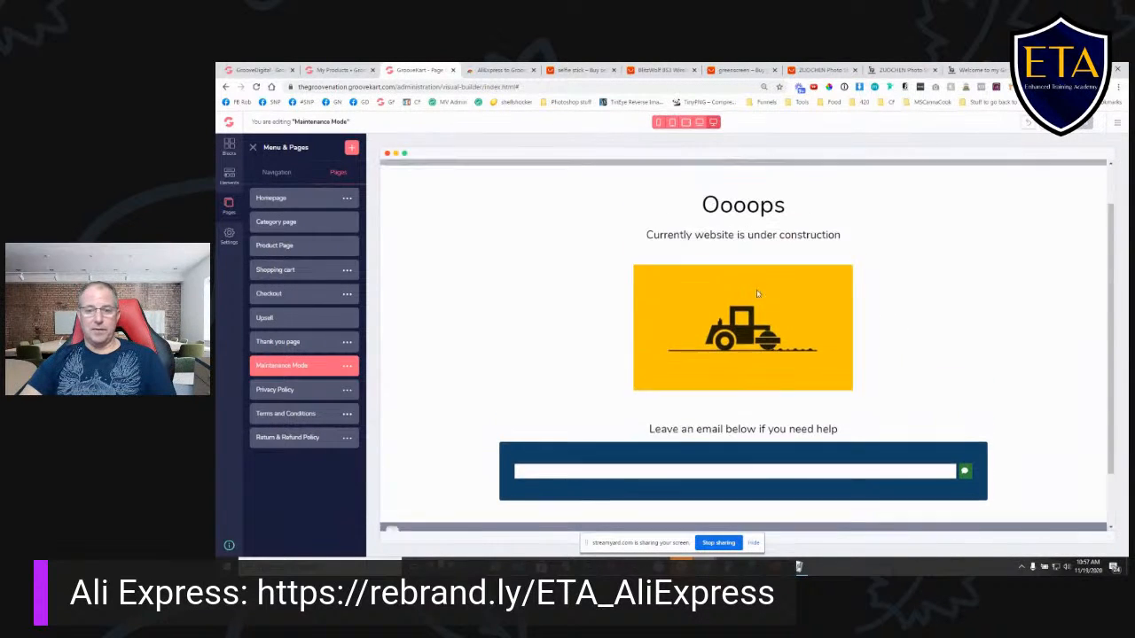
- Open the Privacy Policy, Terms and Conditions, and Return & Refund Policy pages in the builder
click(303, 390)
click(299, 416)
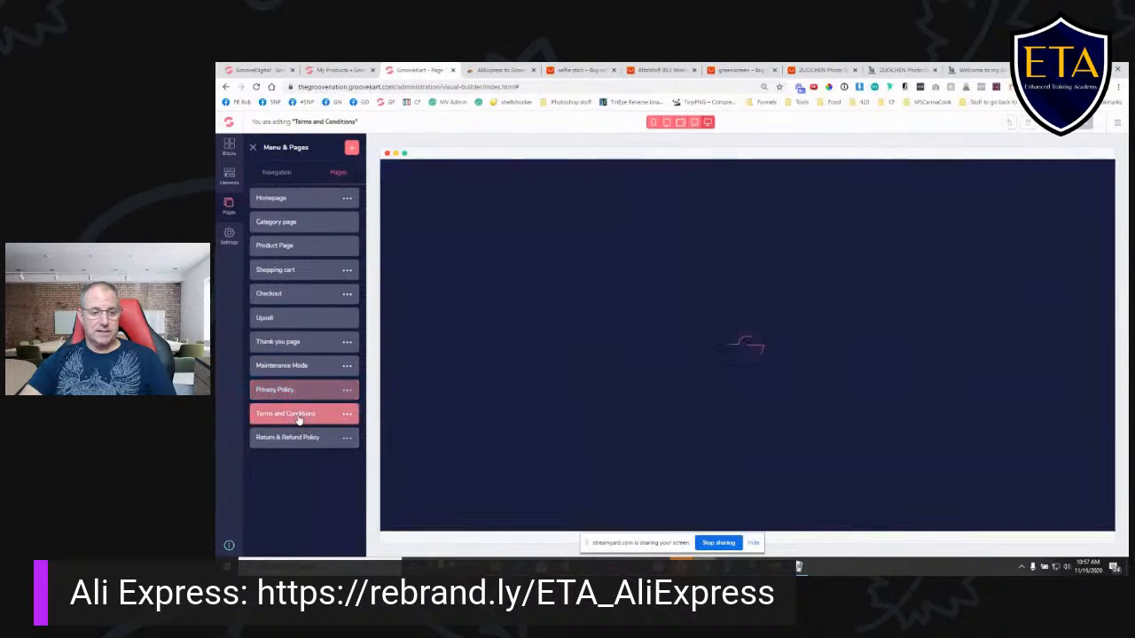
click(320, 438)
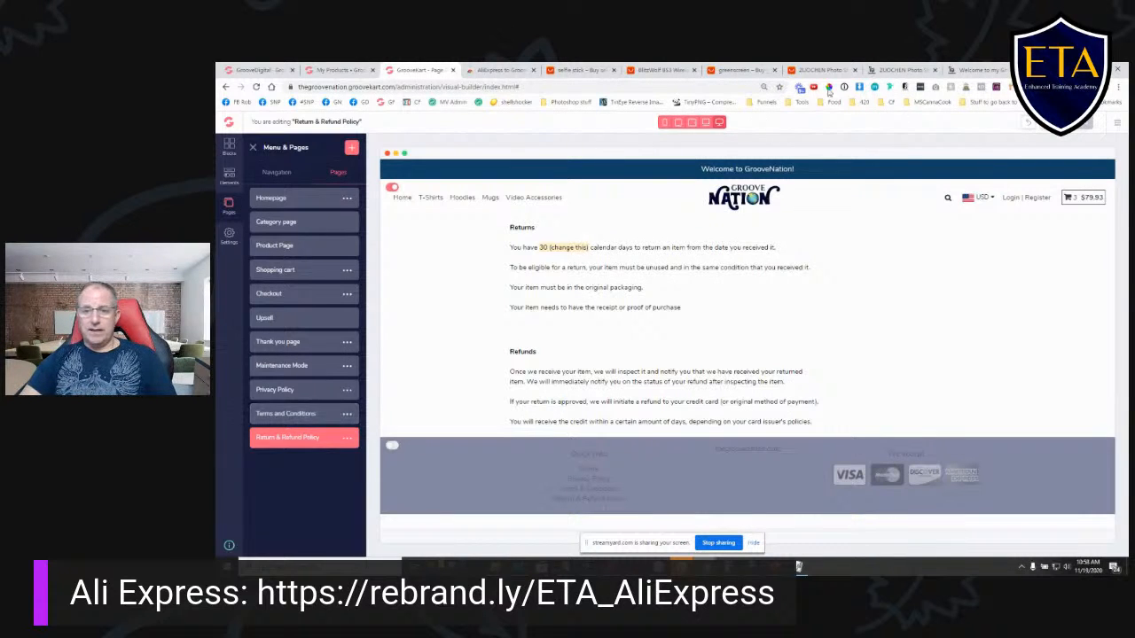
- Switch to the live store and look over the products shown on its homepage
click(896, 71)
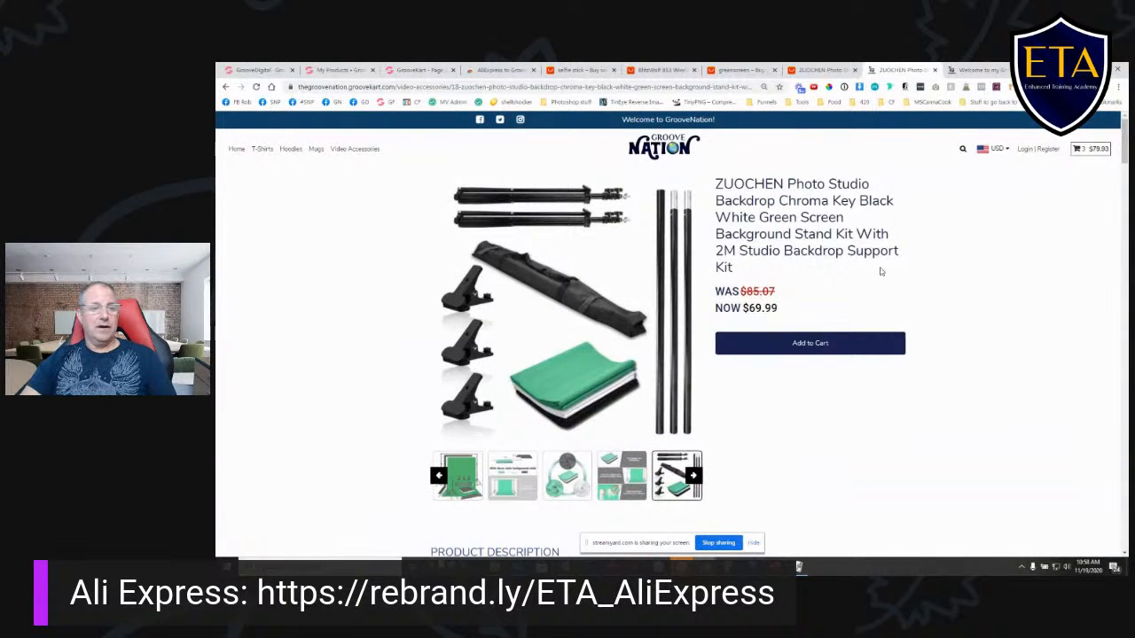
click(237, 151)
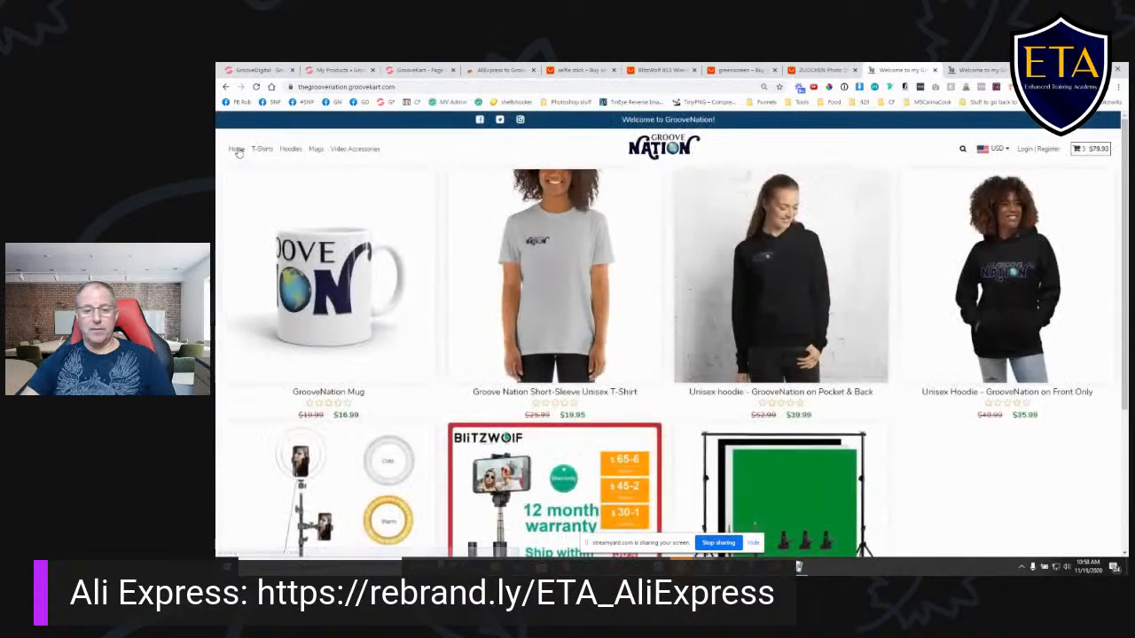
scroll(532, 341, down, 3)
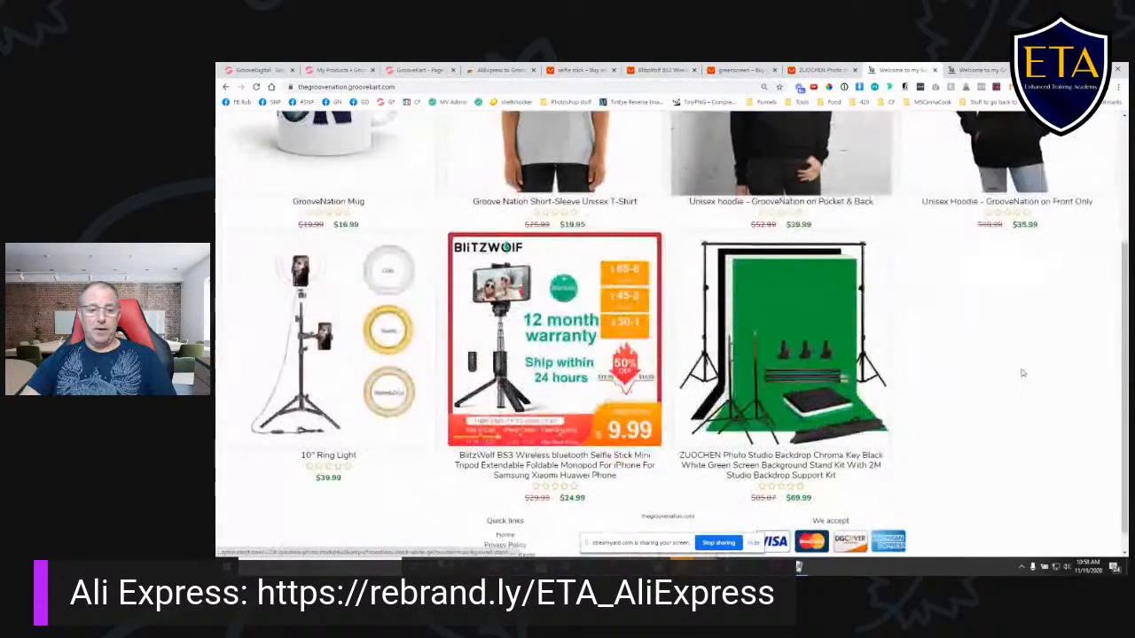
- Open the BlitzWolf BS3 selfie stick, compare its two color variants, and add the black one to the cart
click(535, 317)
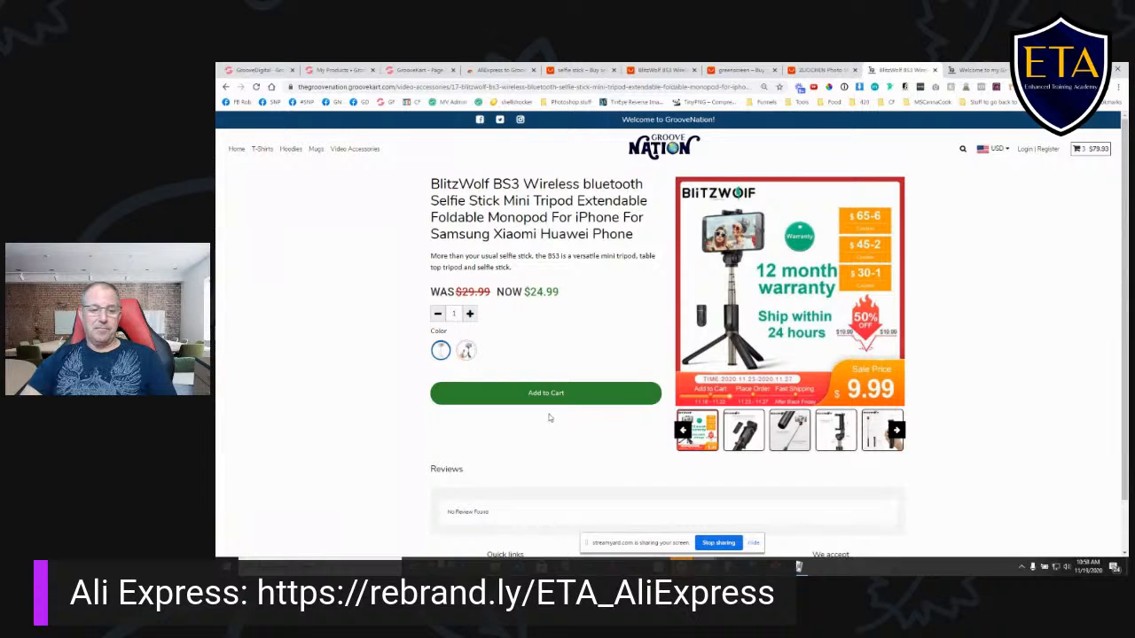
click(463, 351)
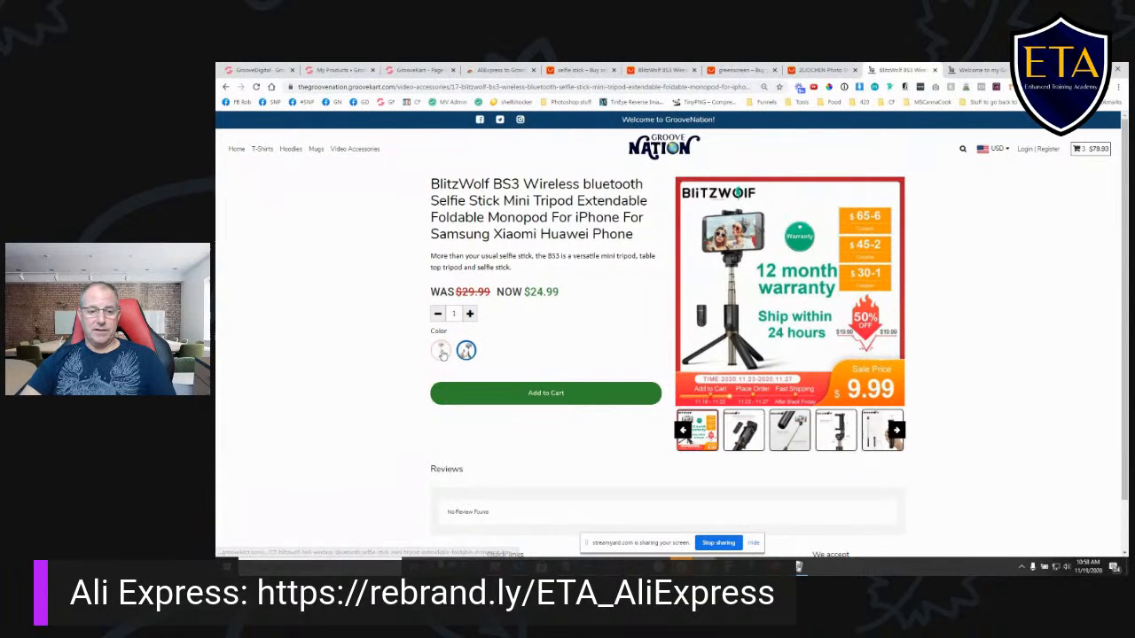
click(443, 350)
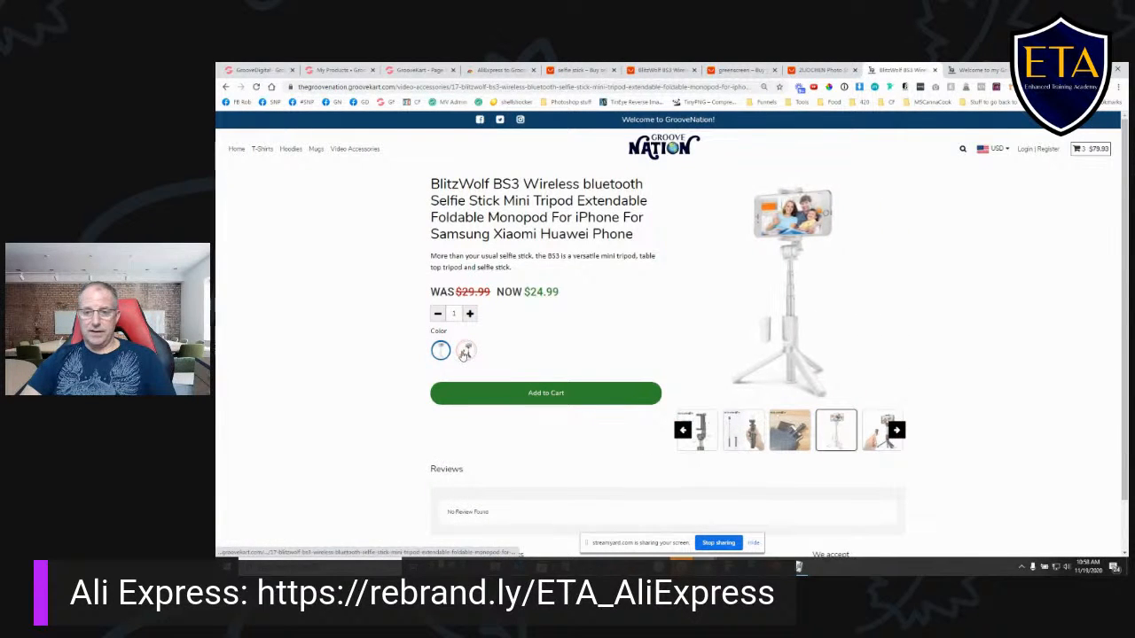
click(464, 351)
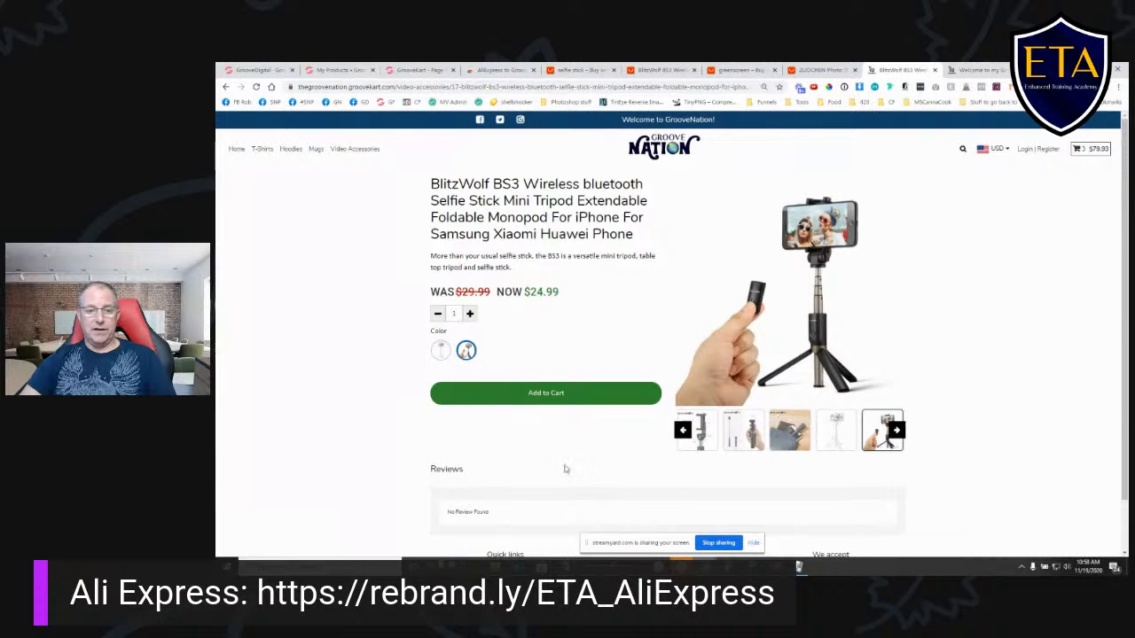
click(551, 397)
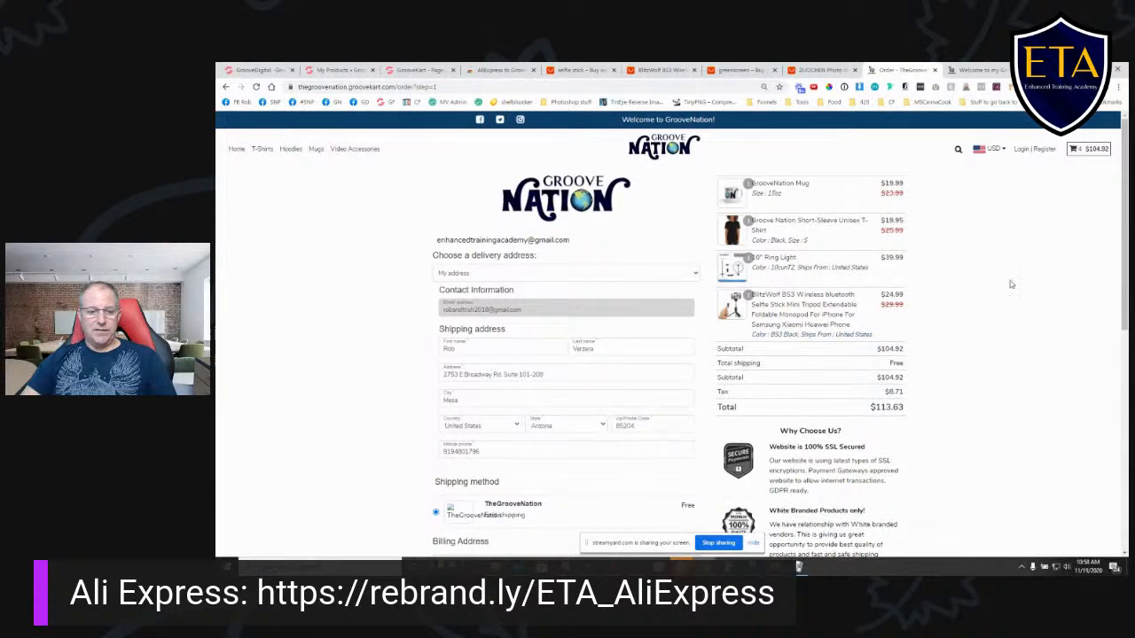
- Return to the page builder and review the "Add to cart" click action choices in the global checkout settings
click(412, 70)
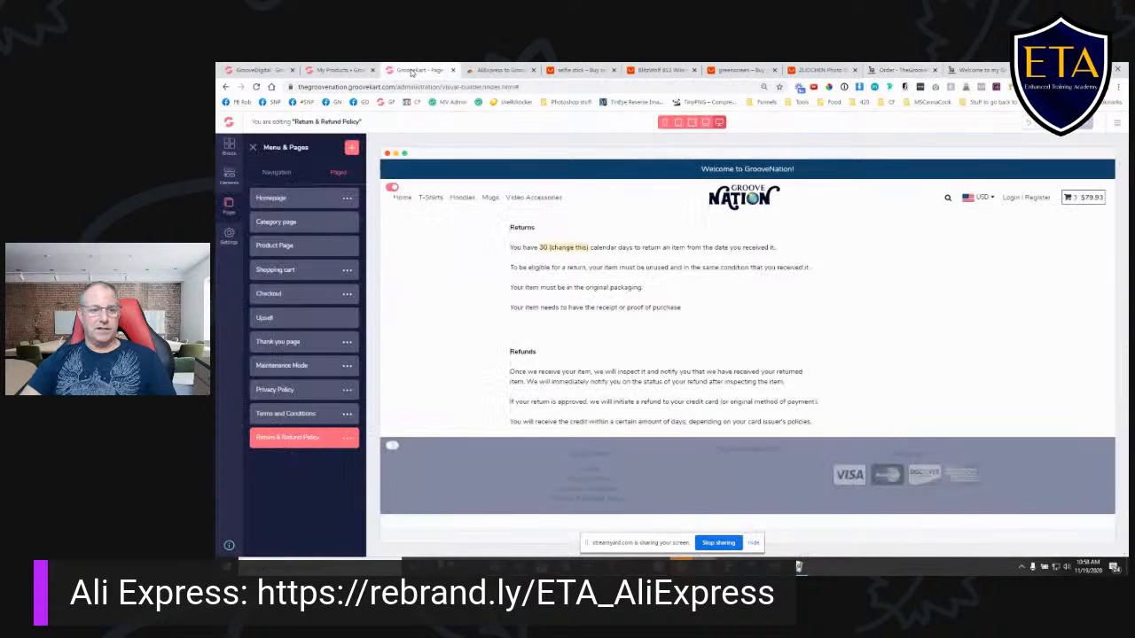
click(229, 235)
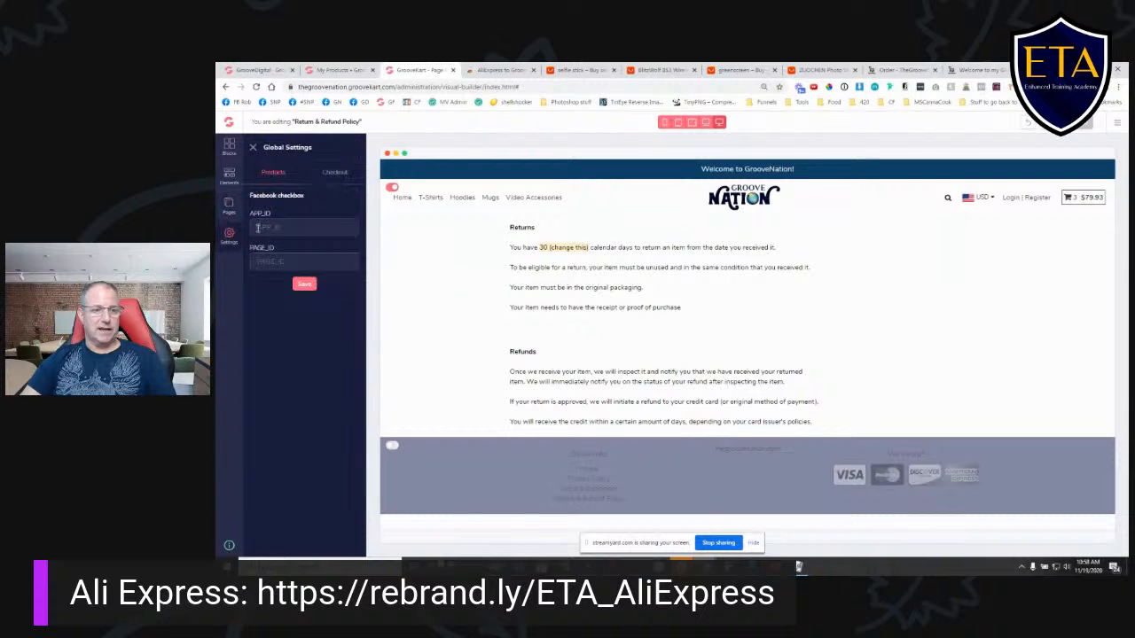
click(335, 173)
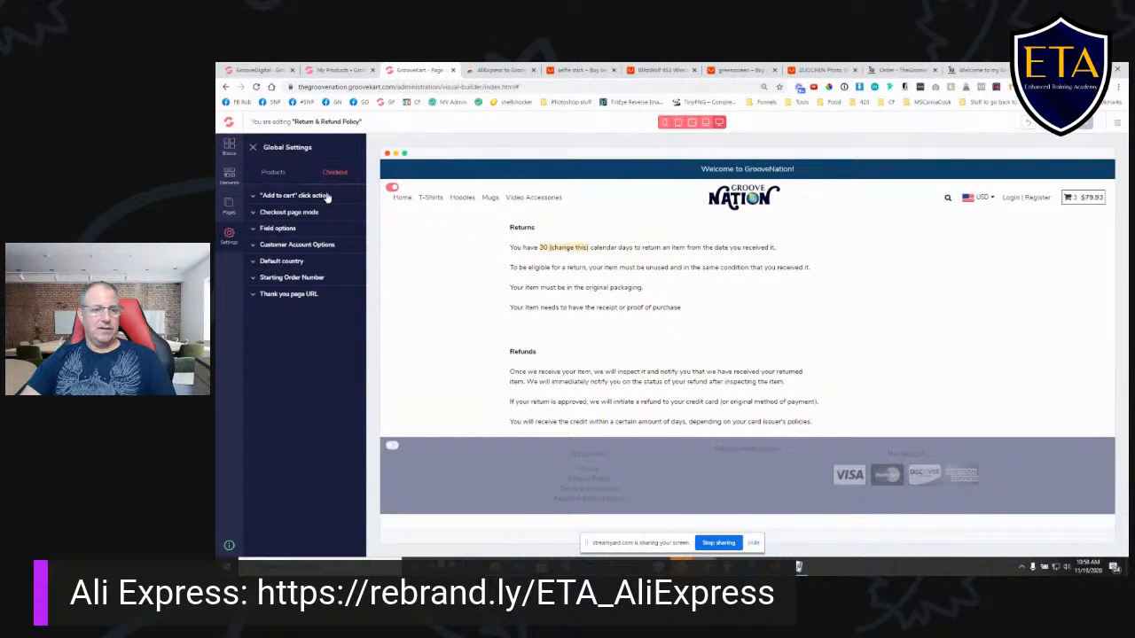
click(306, 195)
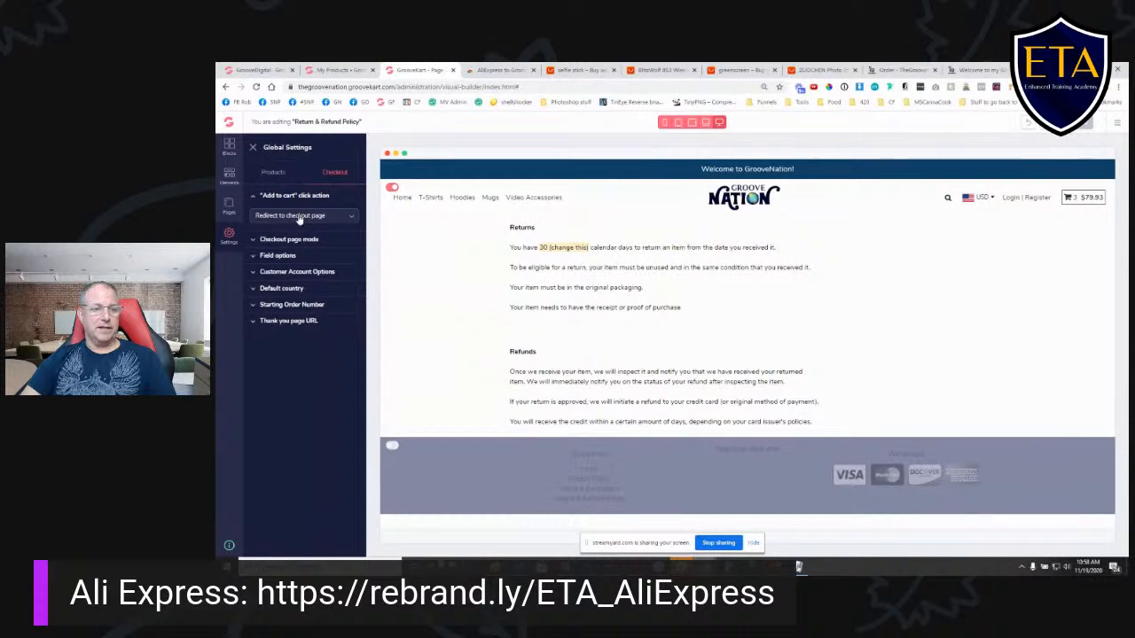
click(269, 221)
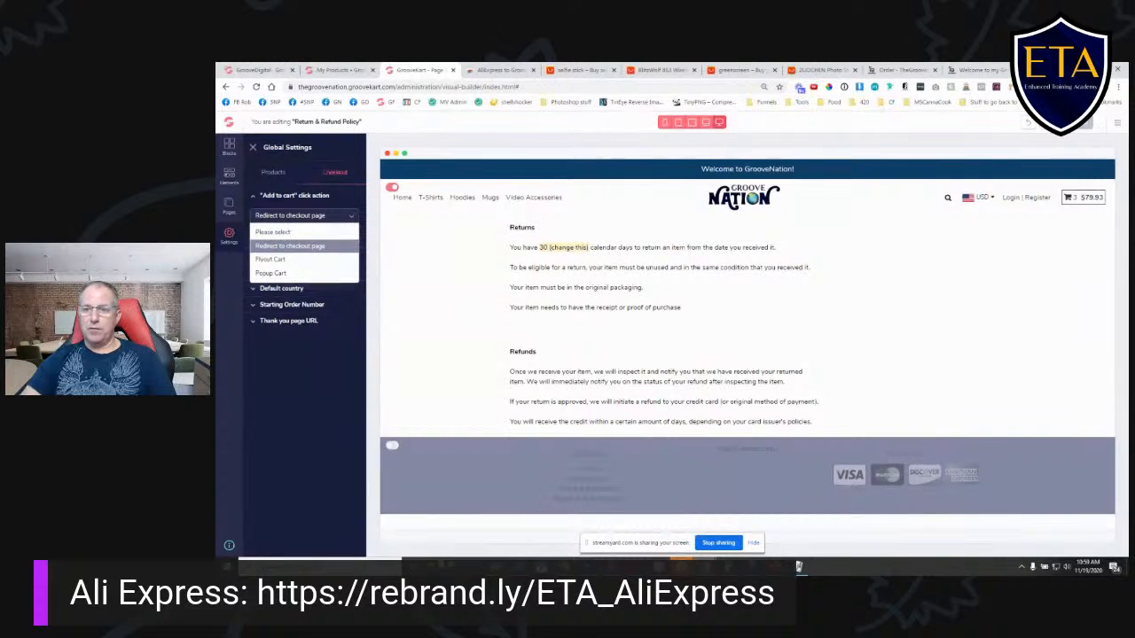
- Switch to the GrooveYummy demo store, preview its flyout cart, and close it again
click(975, 69)
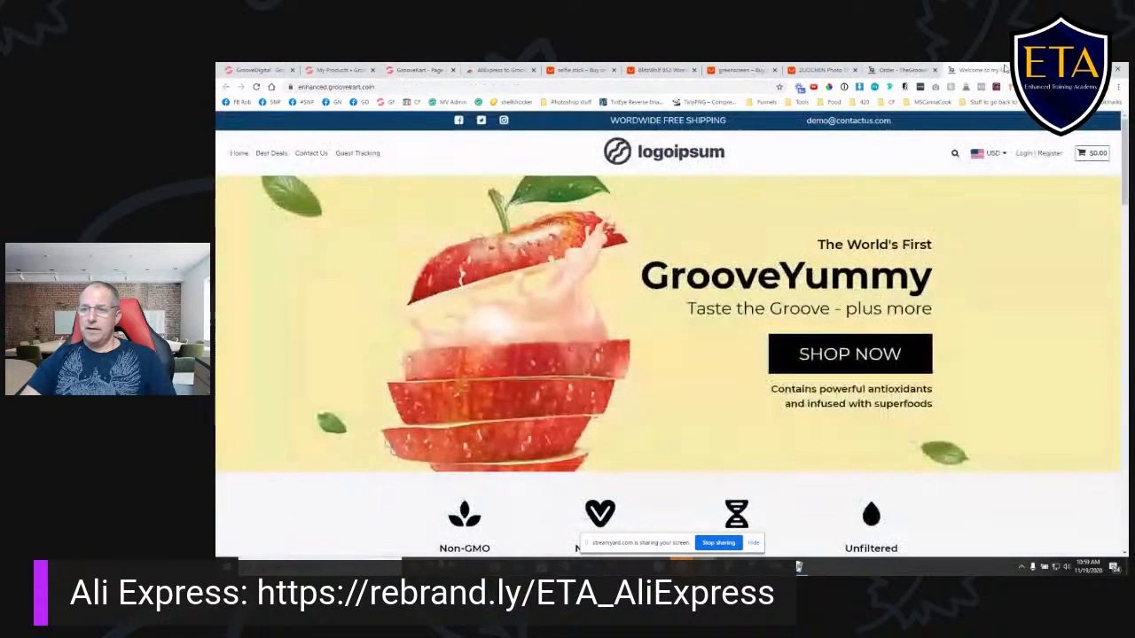
click(1092, 156)
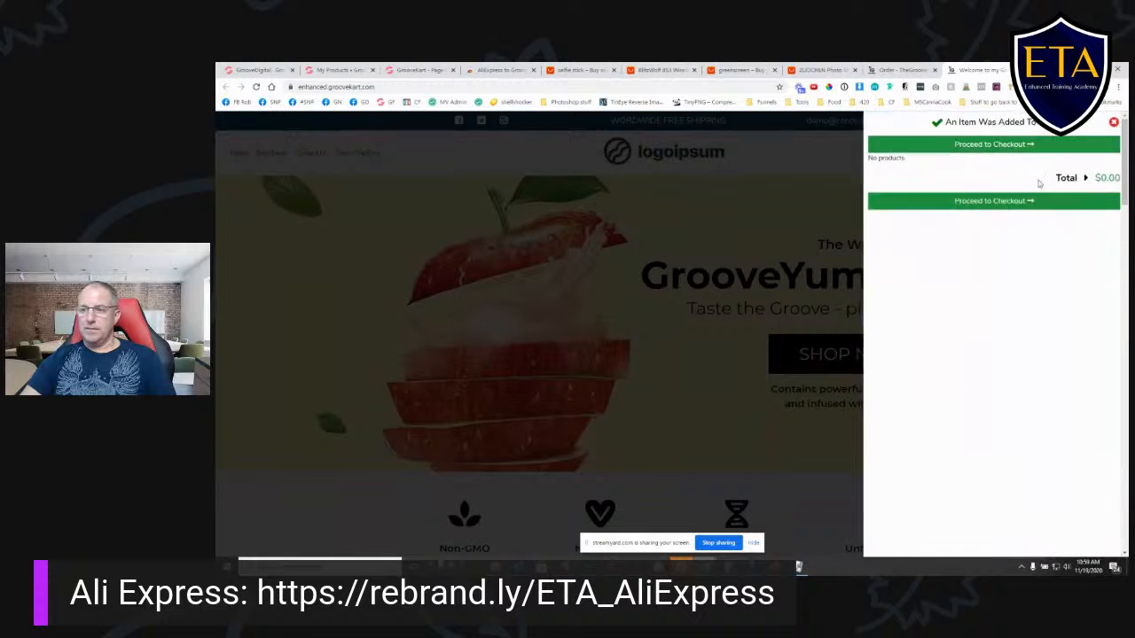
click(1109, 122)
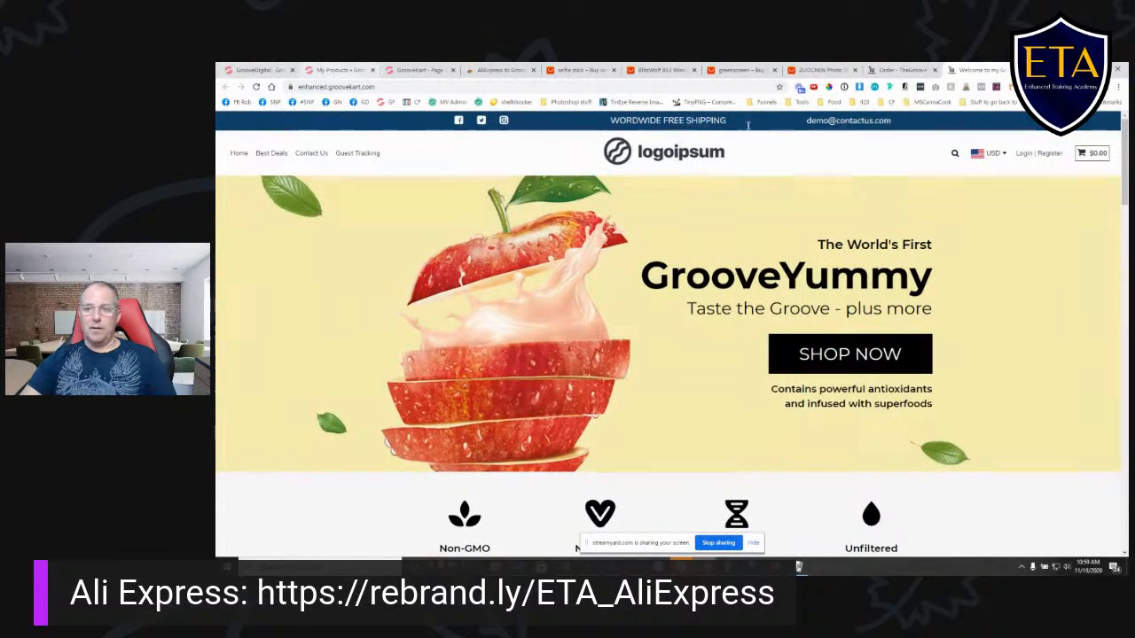
- Go back to the GrooveNation checkout page and look over its billing address and payment options
click(335, 70)
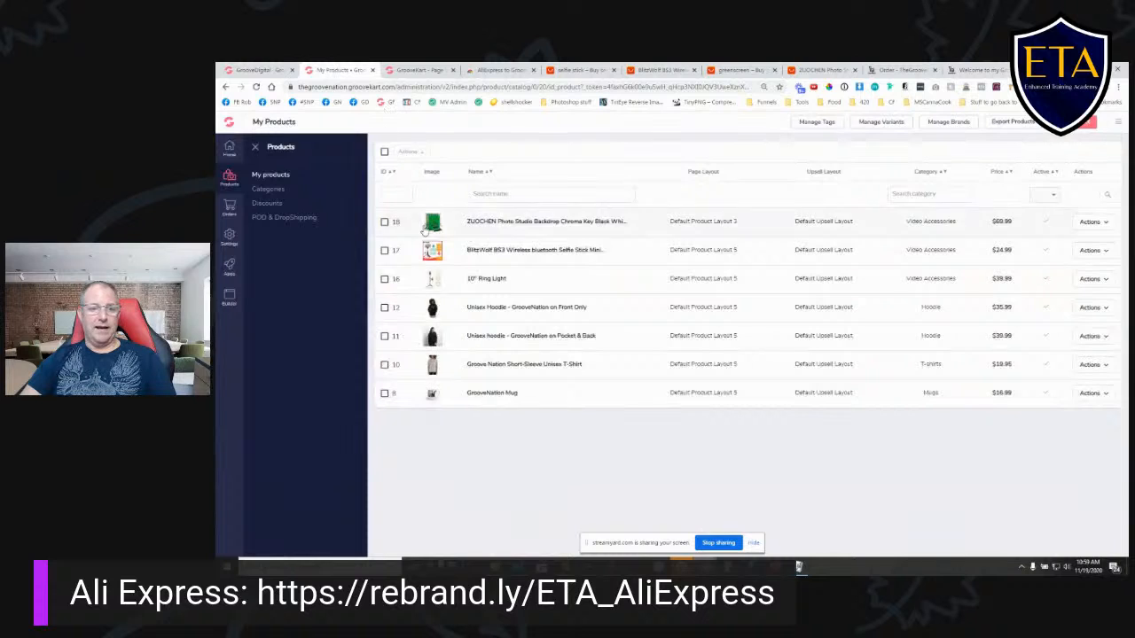
click(898, 71)
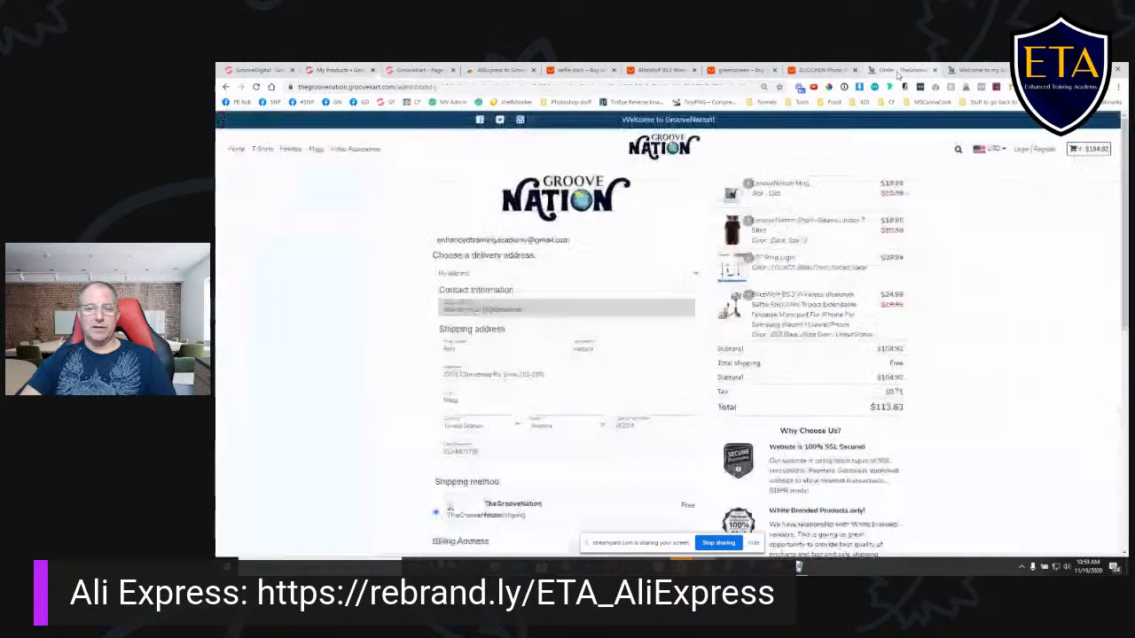
scroll(567, 381, down, 3)
scroll(603, 399, down, 2)
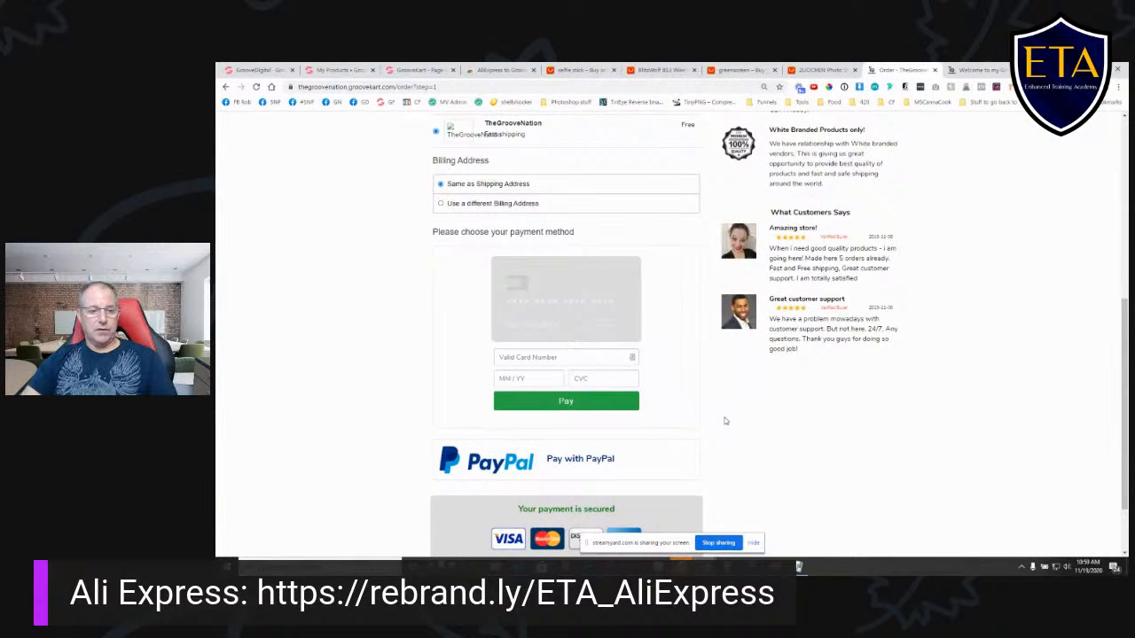
scroll(725, 422, up, 5)
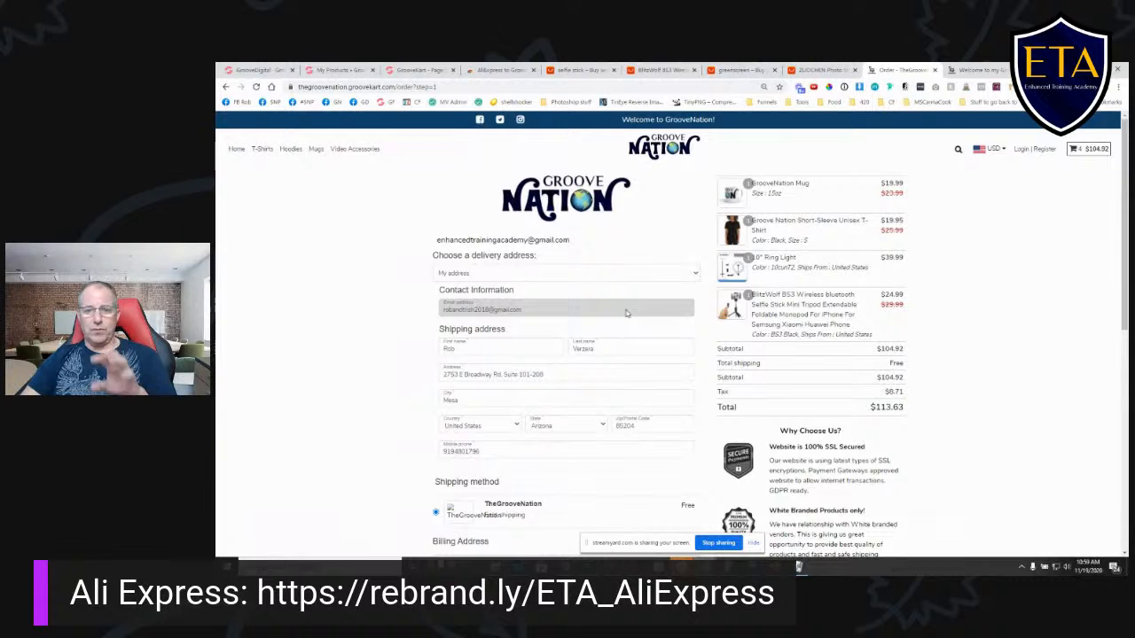
- Leave the product list for the Groove dashboard, switch to GrooveKart, and open TheGrooveNation store's admin dashboard
click(353, 70)
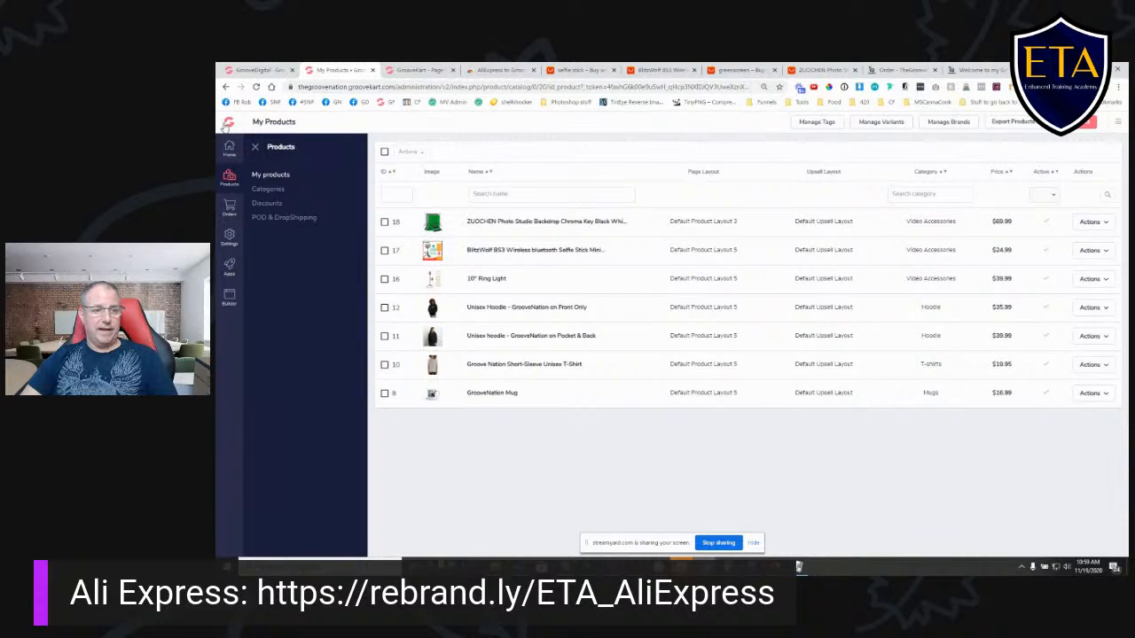
click(228, 124)
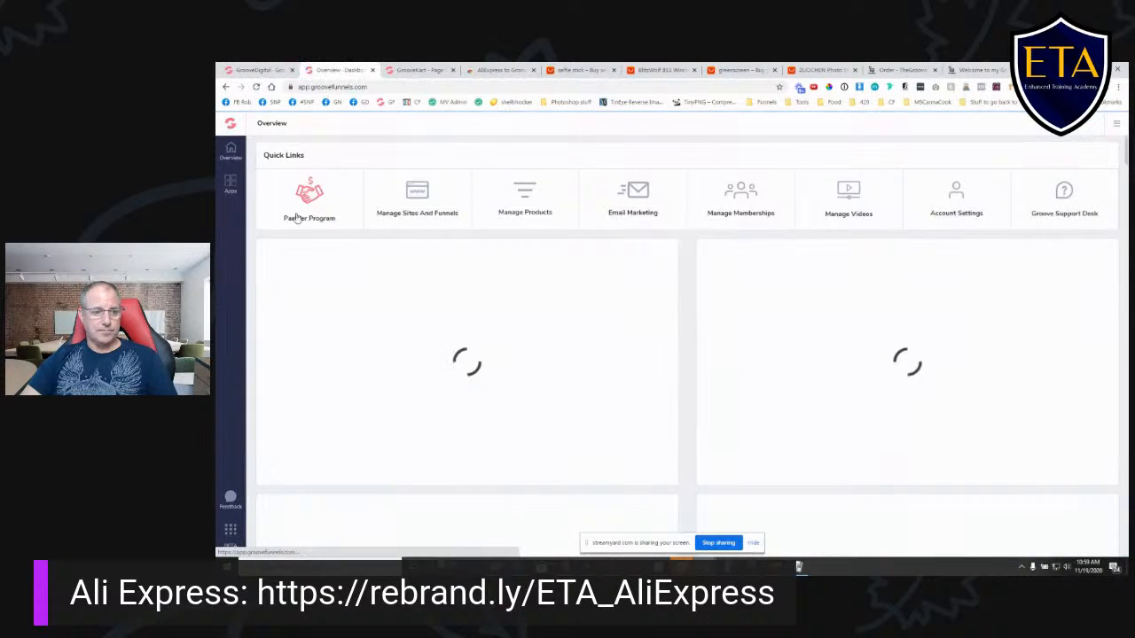
click(230, 184)
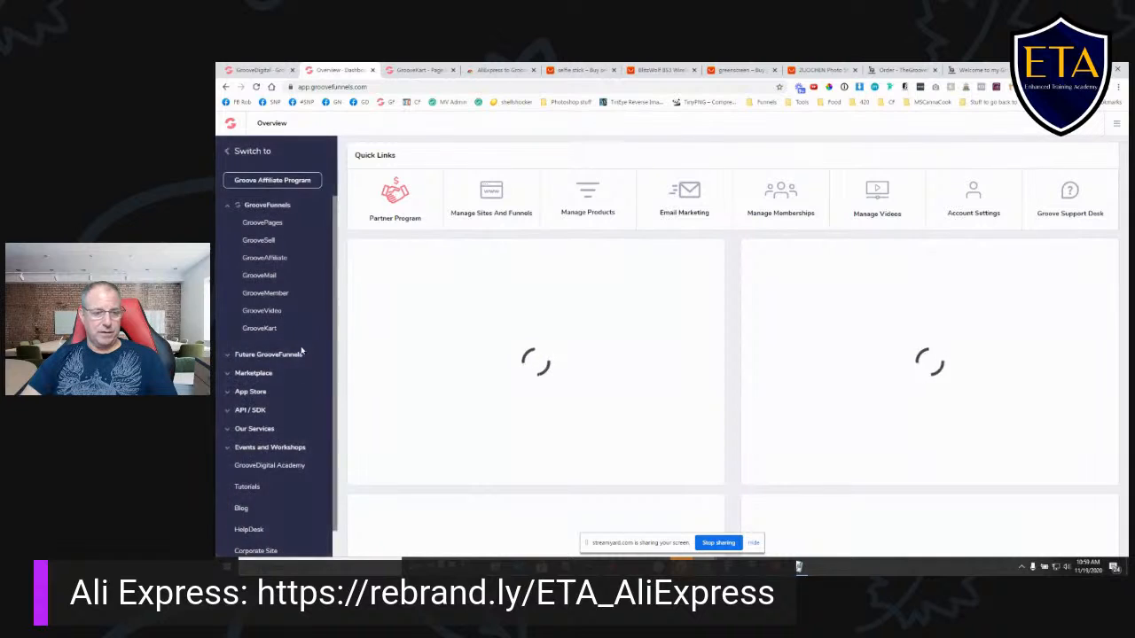
click(259, 328)
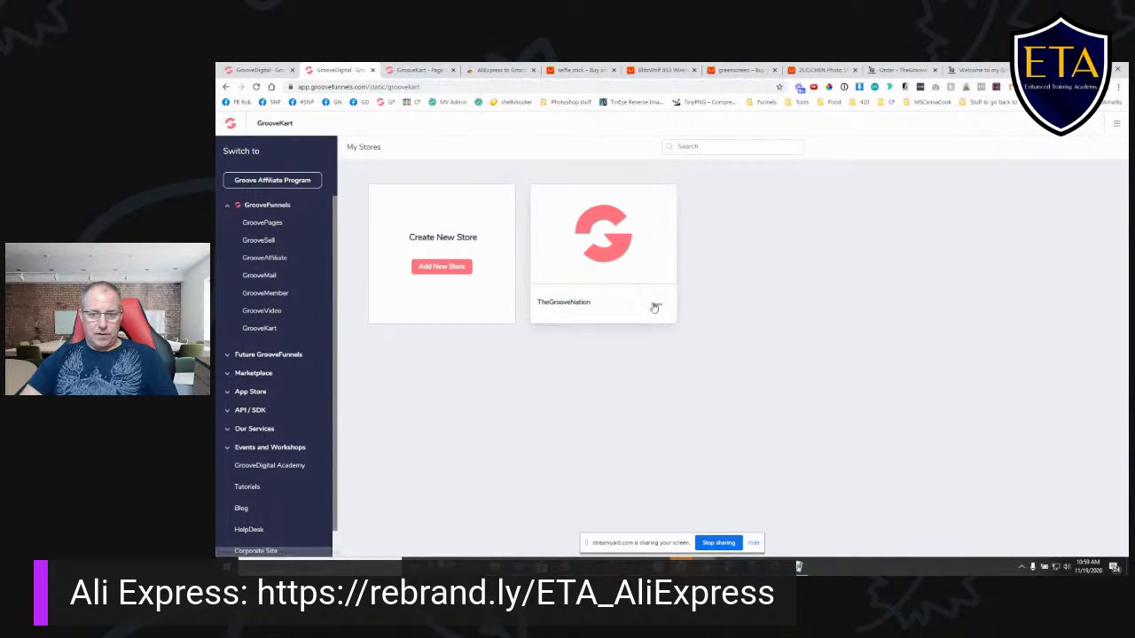
click(661, 307)
click(623, 271)
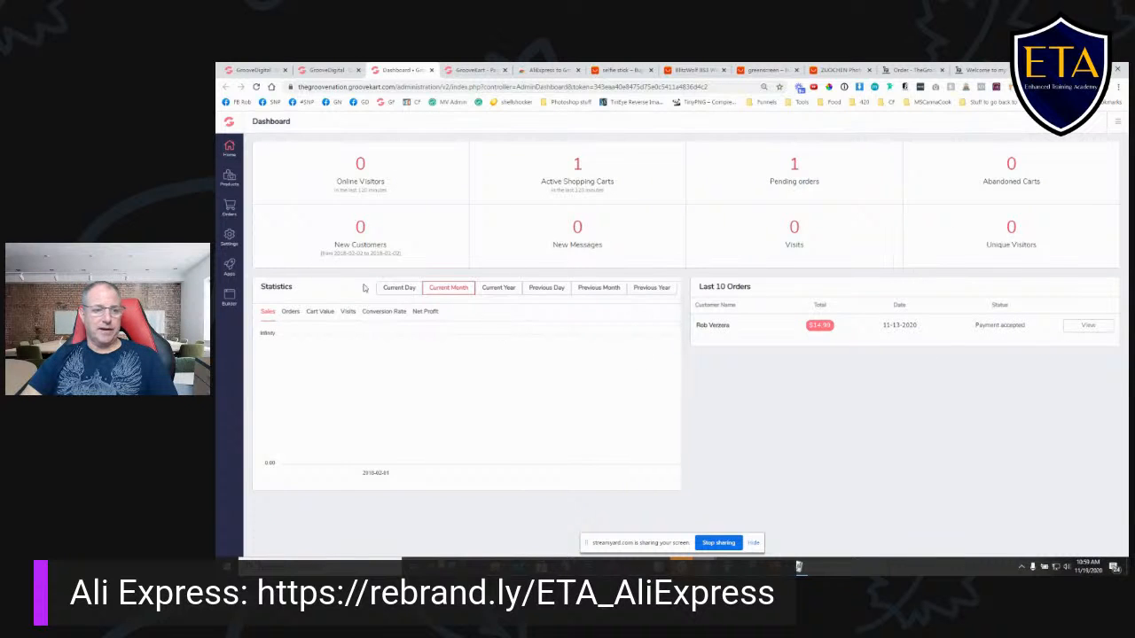
- List the store's orders and open the details of the existing credit card order
click(229, 208)
click(267, 173)
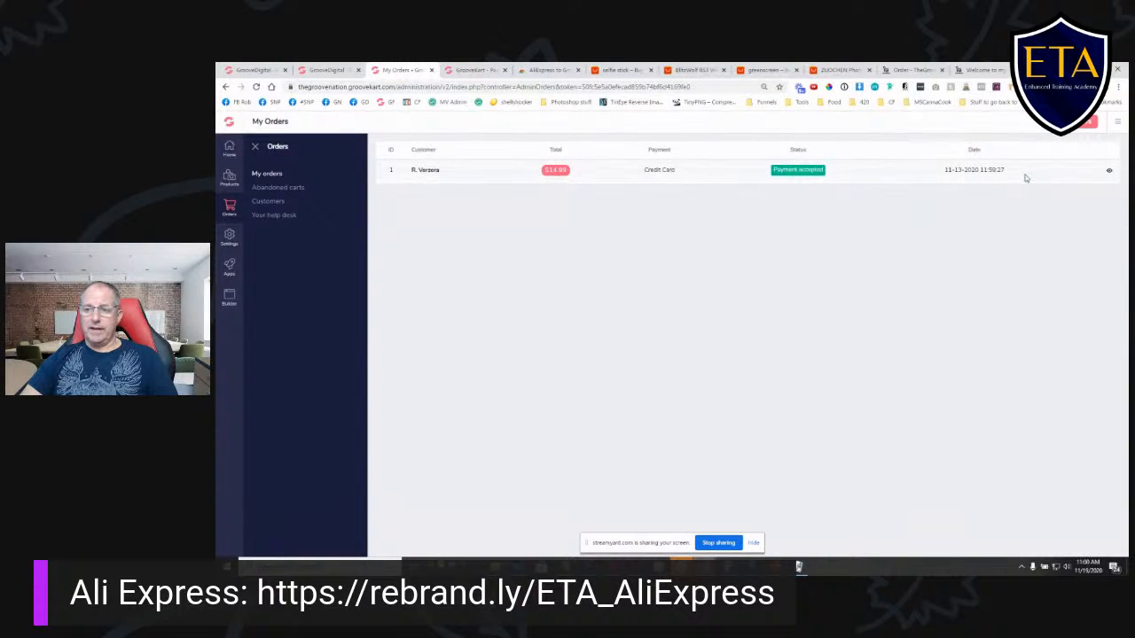
click(1108, 172)
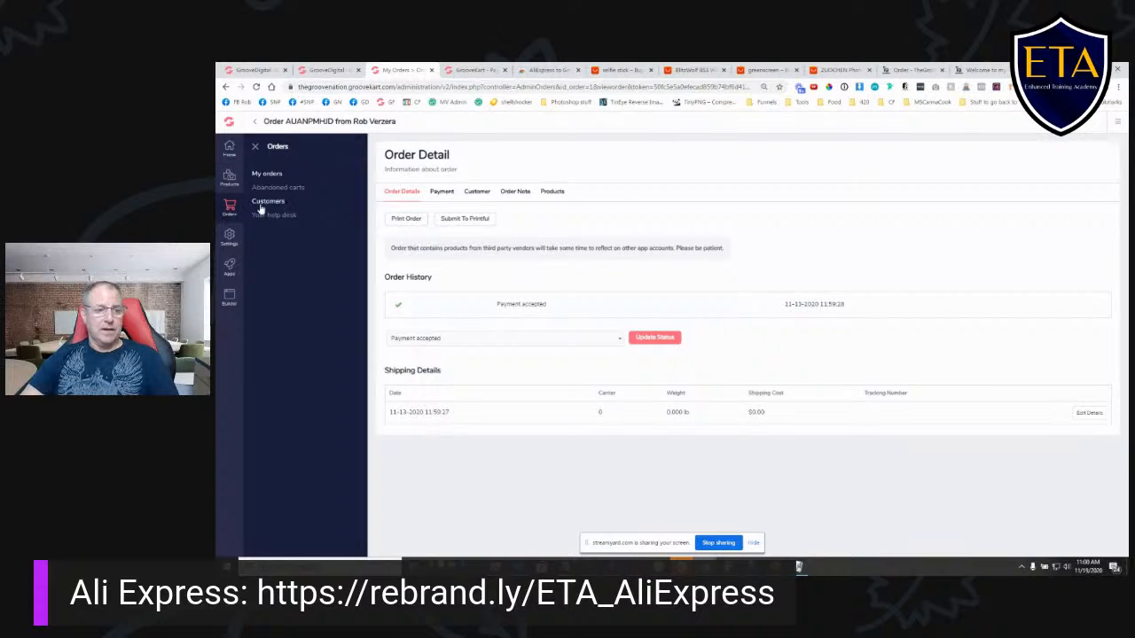
- Open the GK Ali-Connect configuration from the POD & DropShipping apps and go to its Orders section
mouse_move(228, 178)
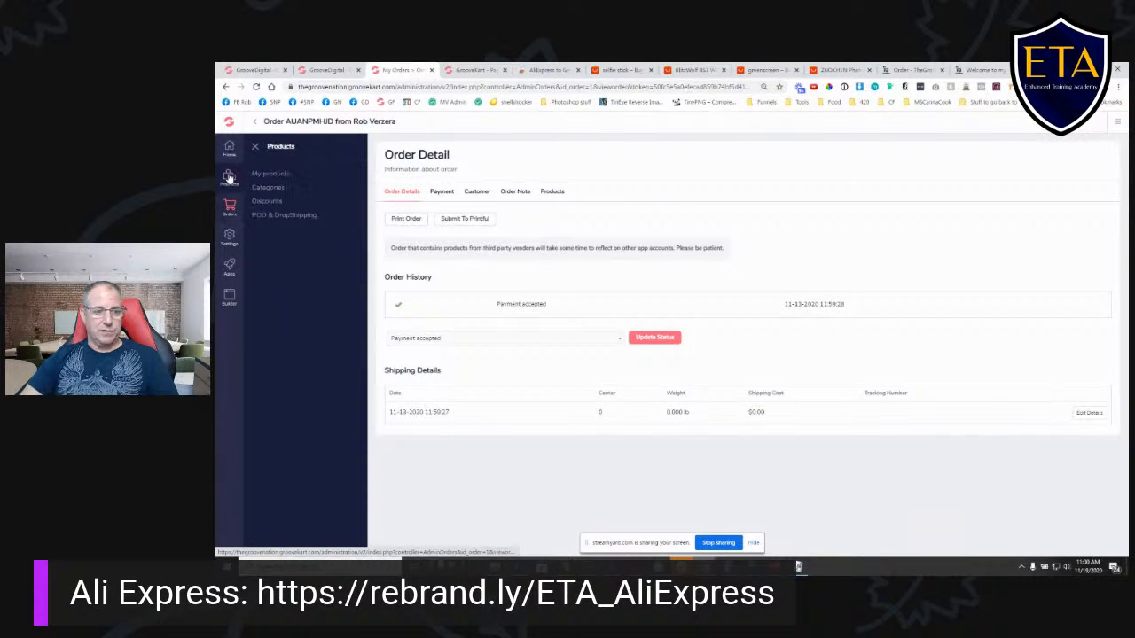
click(282, 216)
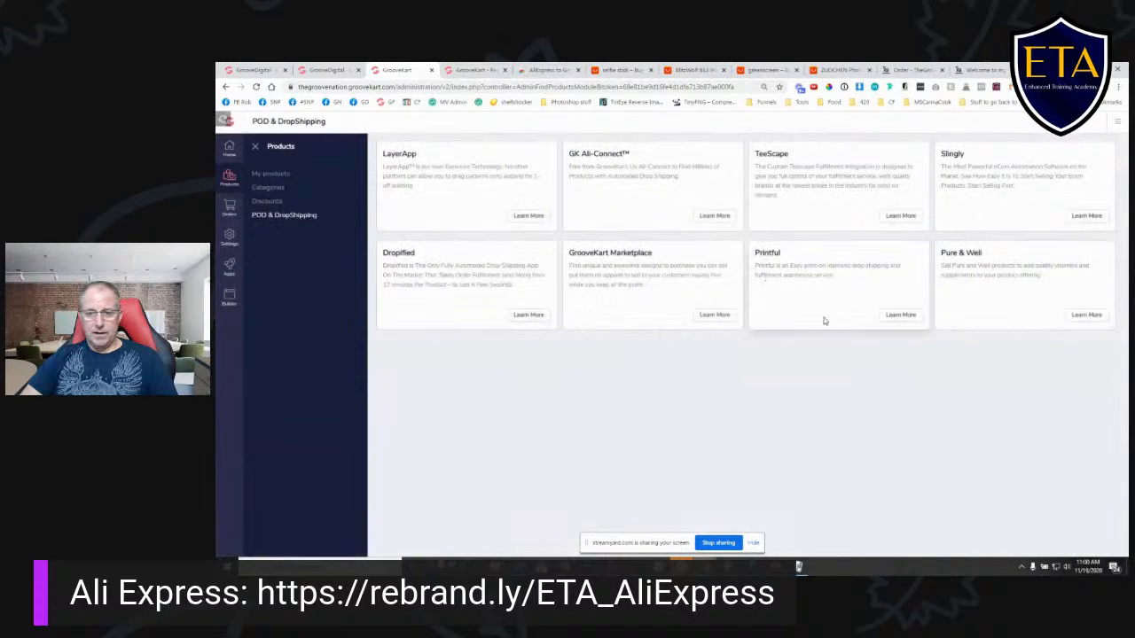
click(715, 215)
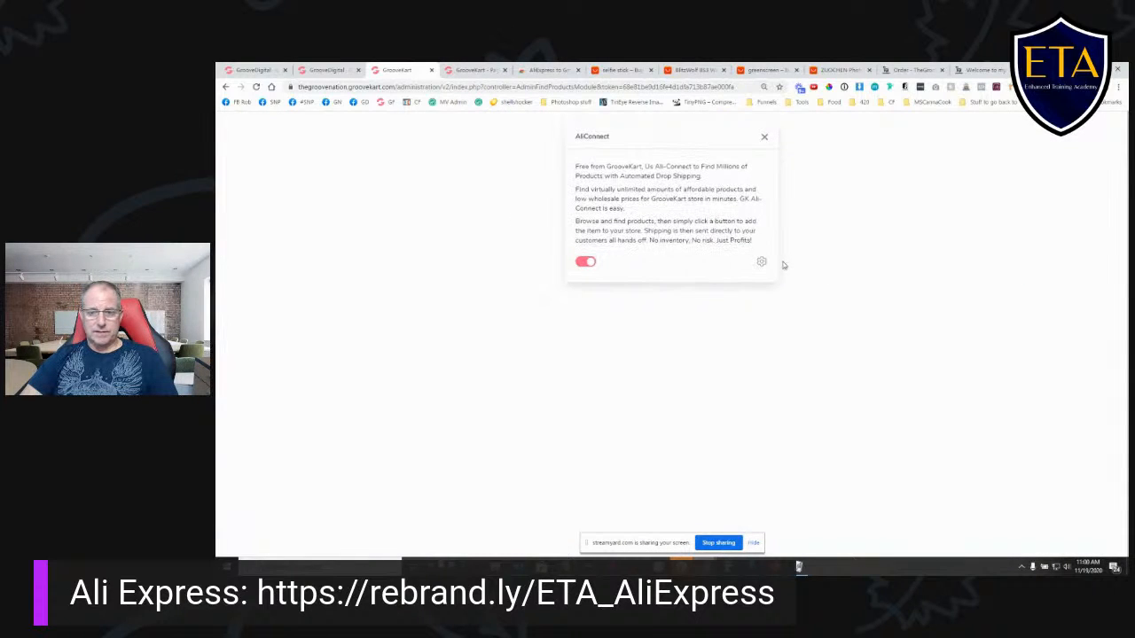
click(760, 262)
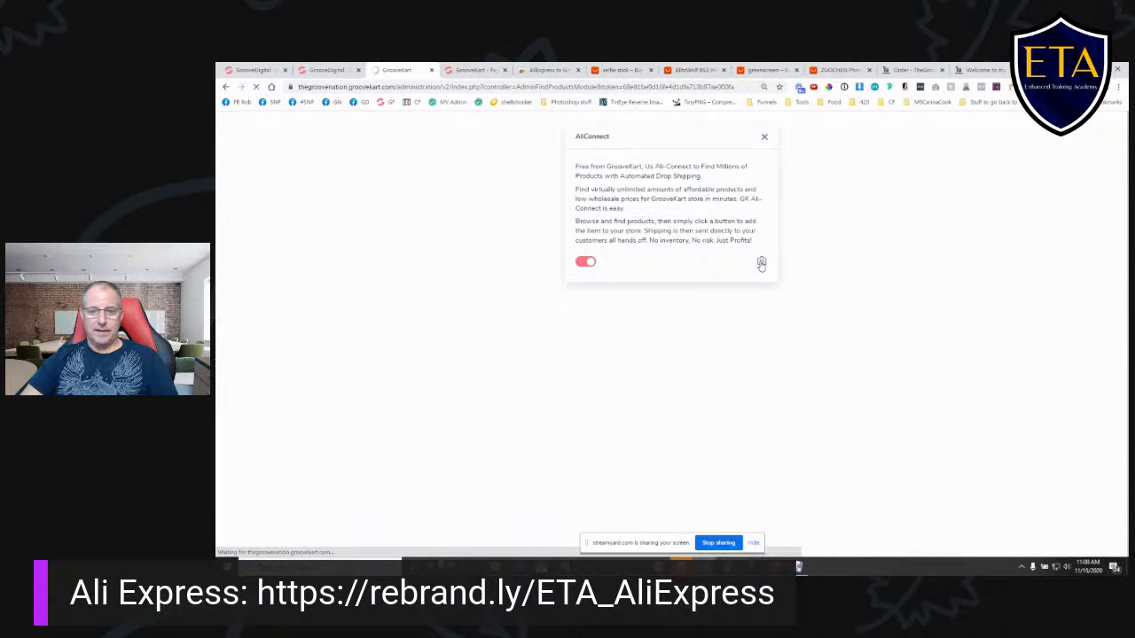
click(495, 192)
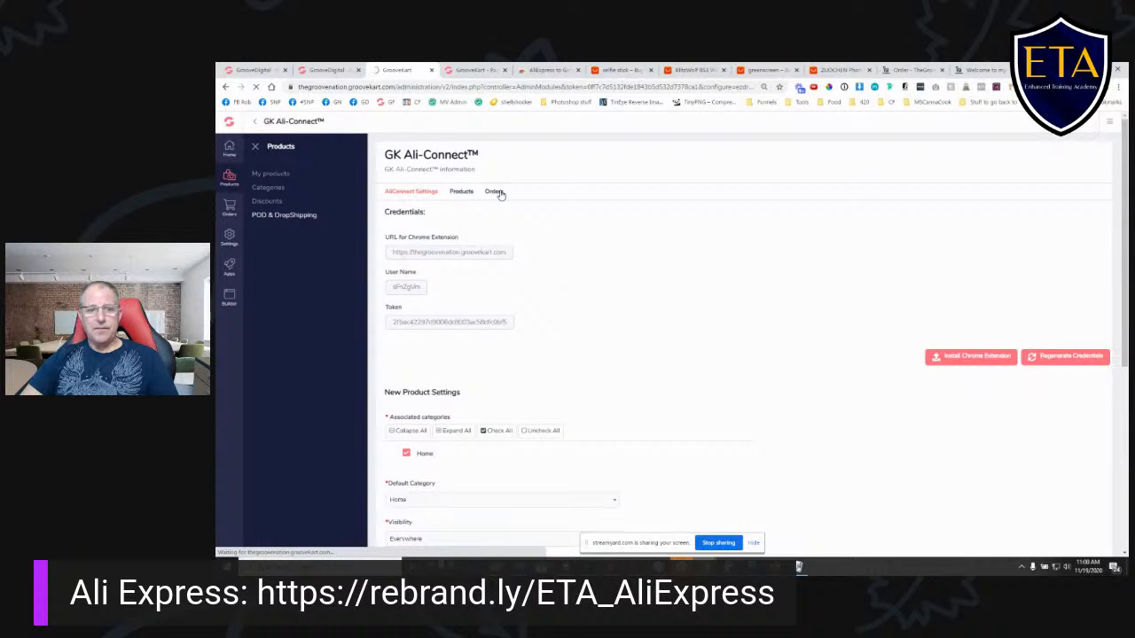